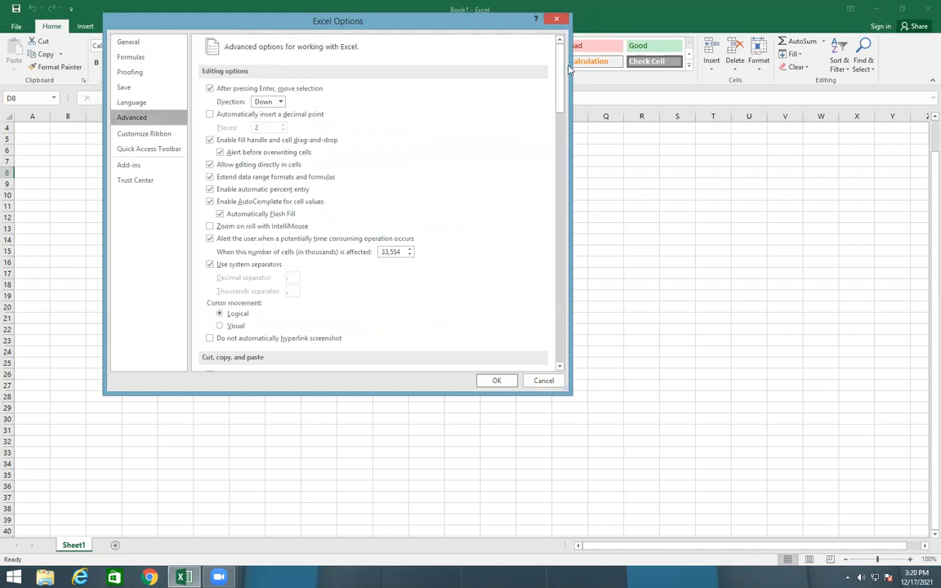
Examine the built-in day and month entries in the custom lists used for fill sequences, and close the options
left_click_drag(560, 77, 559, 327)
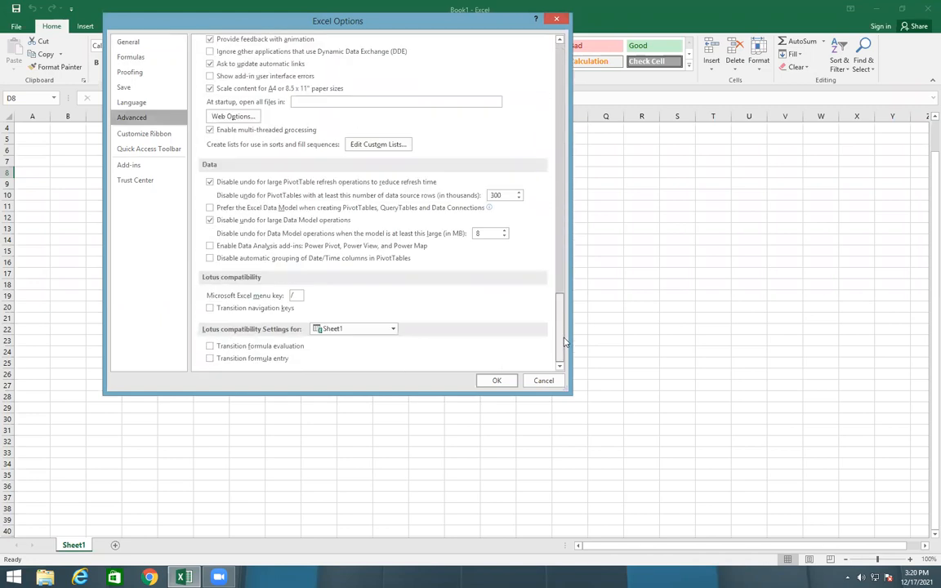
left_click(377, 144)
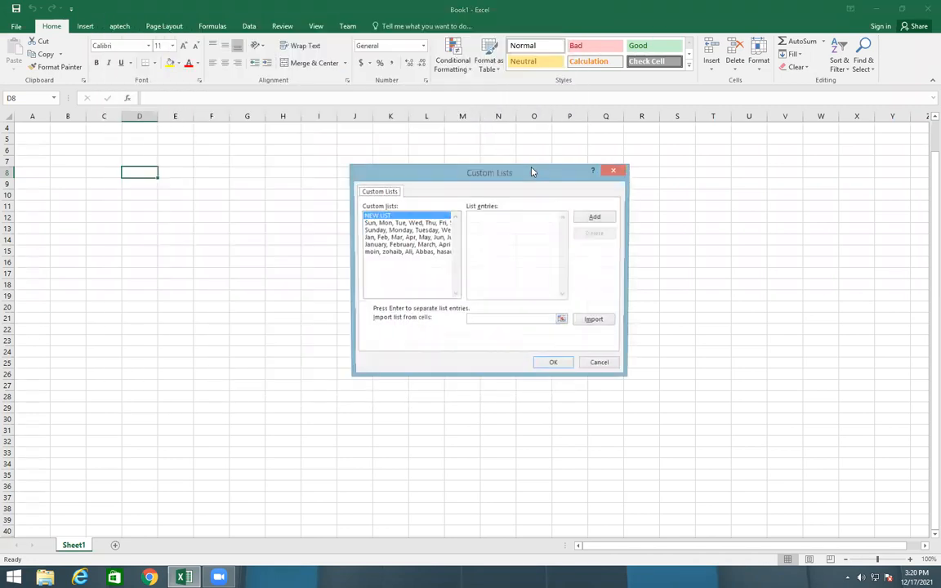
left_click(398, 230)
left_click(394, 244)
left_click(394, 238)
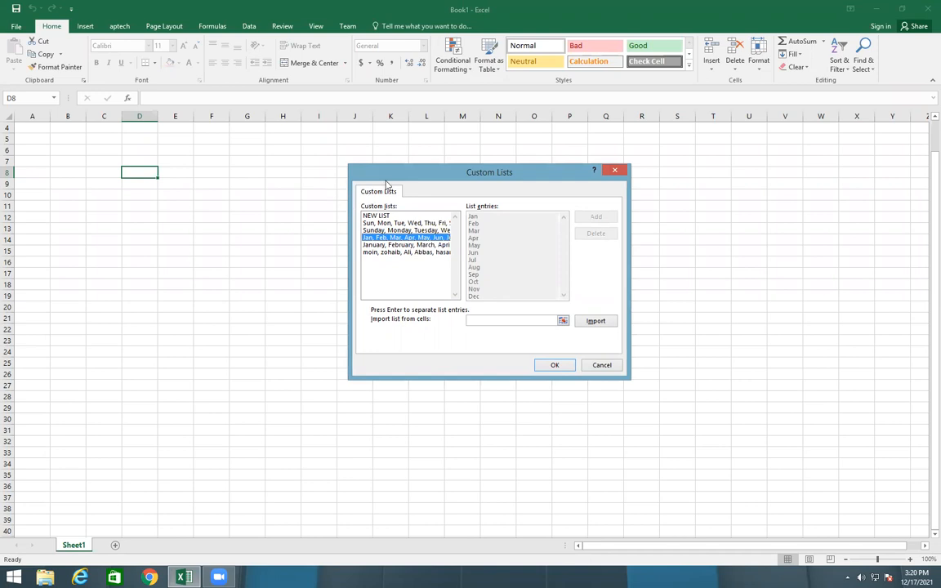
left_click(380, 217)
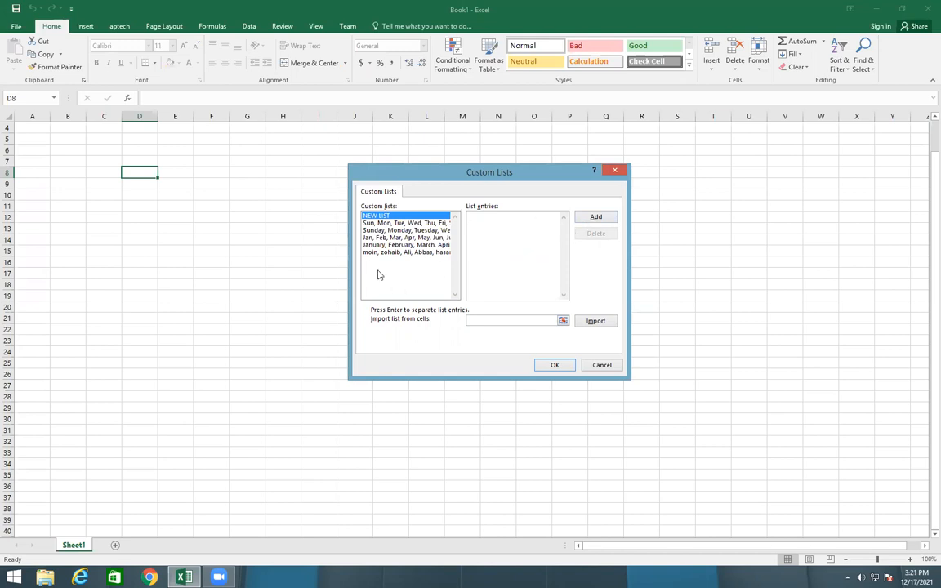
left_click(553, 365)
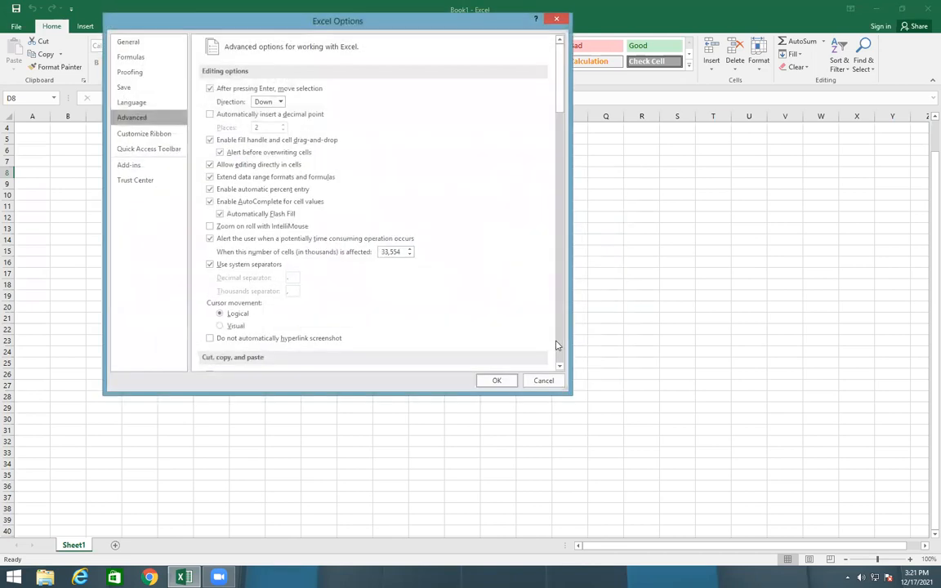
left_click(496, 381)
Enter the header Roll Number in D8 and widen column D to fit the text
left_click(222, 215)
left_click(135, 173)
type("Roll")
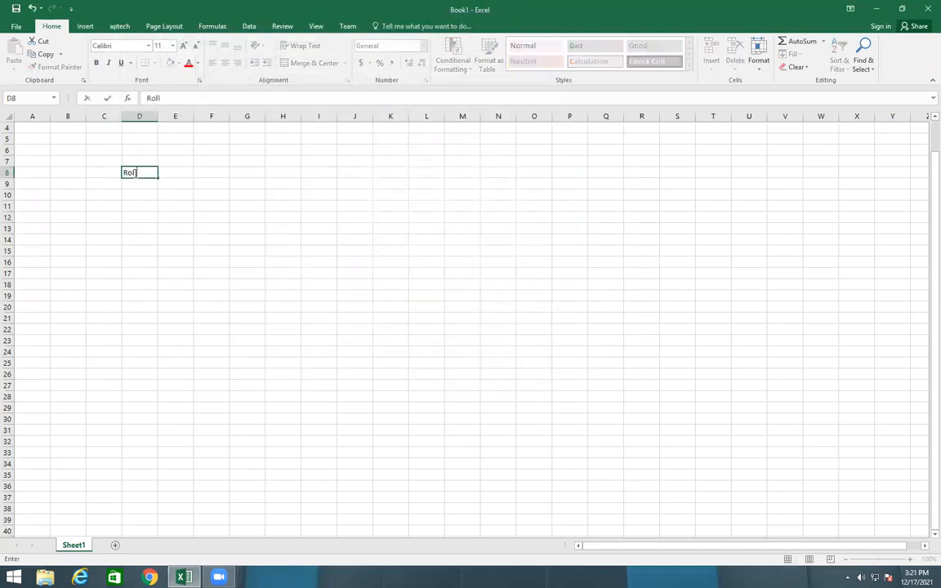
type(" Numbre")
key("BackSpace")
key("BackSpace")
type("e")
left_click(162, 218)
left_click(144, 163)
left_click(144, 180)
left_click(141, 173)
left_click_drag(158, 118, 170, 119)
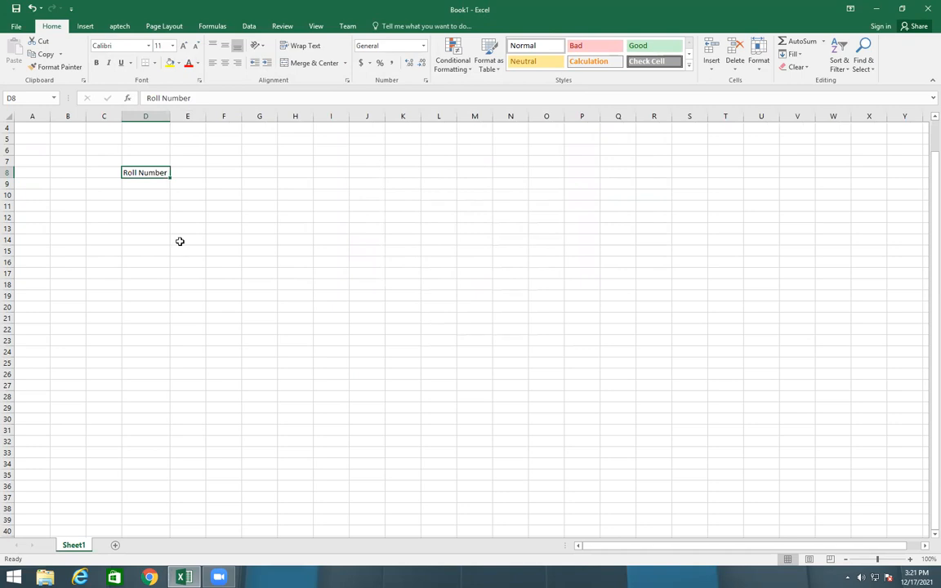
Enter Student001 in D9 and fill the series down to D23
left_click(146, 185)
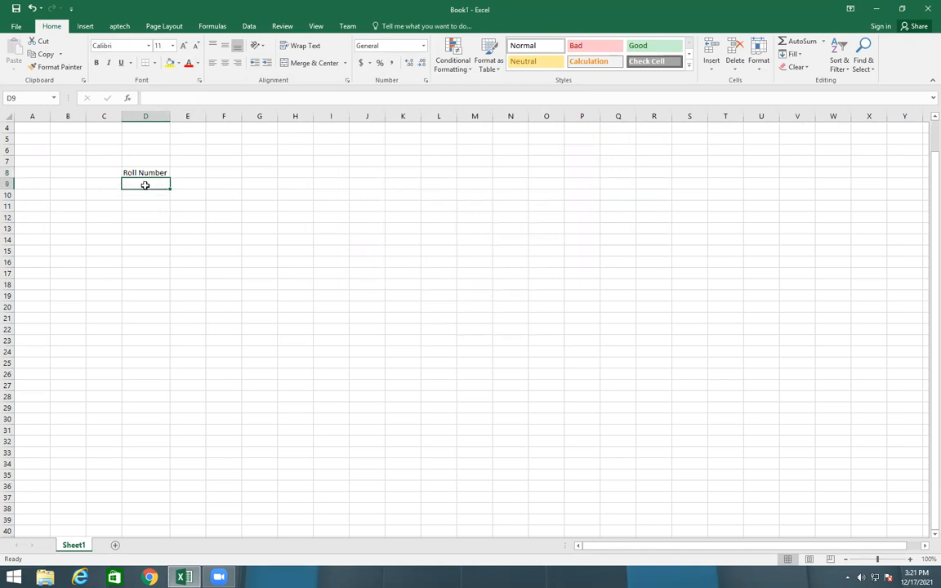
type("Student")
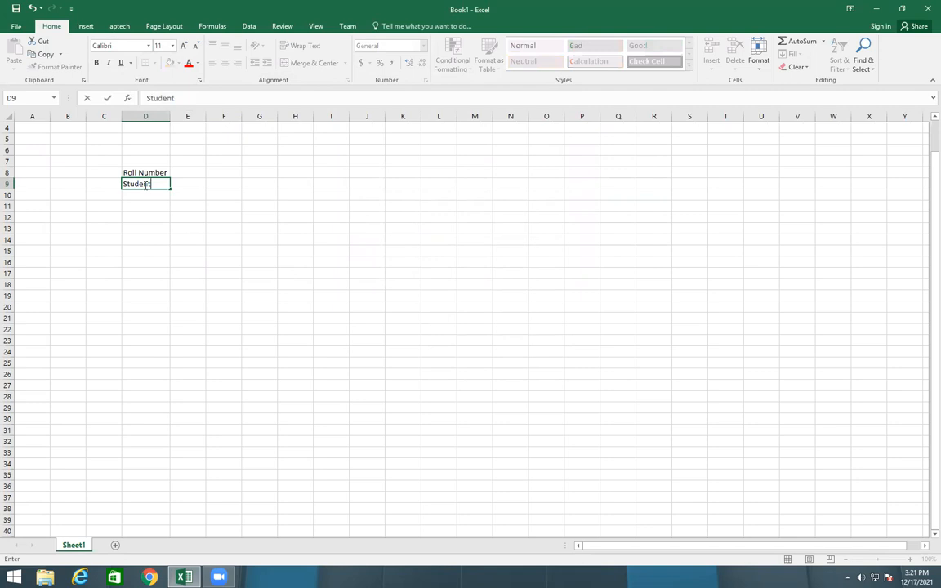
type("001")
left_click(260, 230)
left_click(138, 175)
left_click(129, 183)
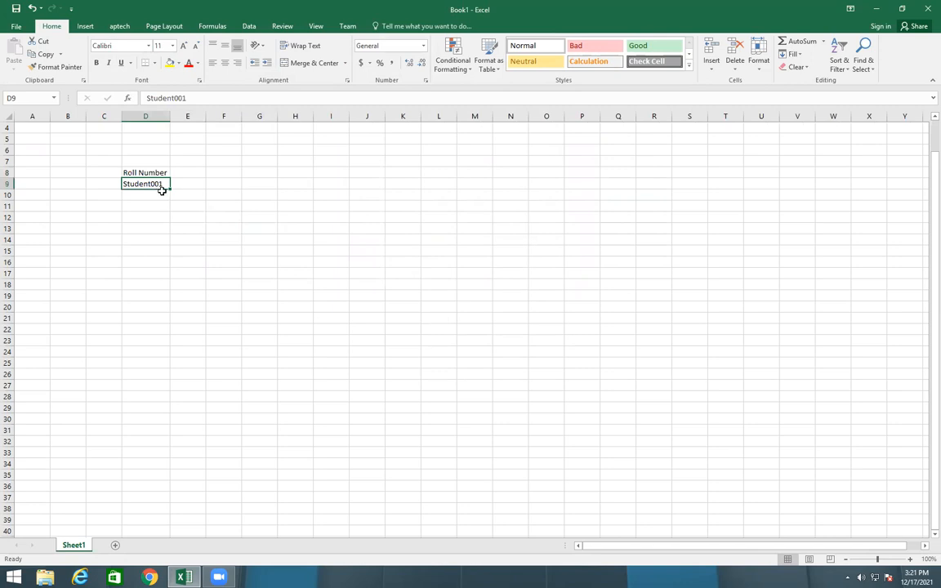
left_click_drag(169, 188, 164, 342)
left_click(222, 197)
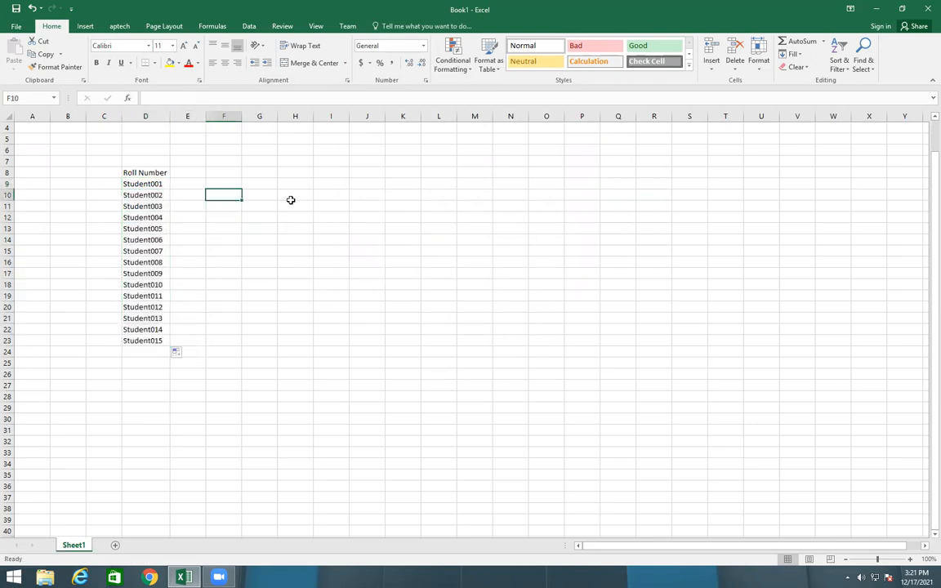
type("1")
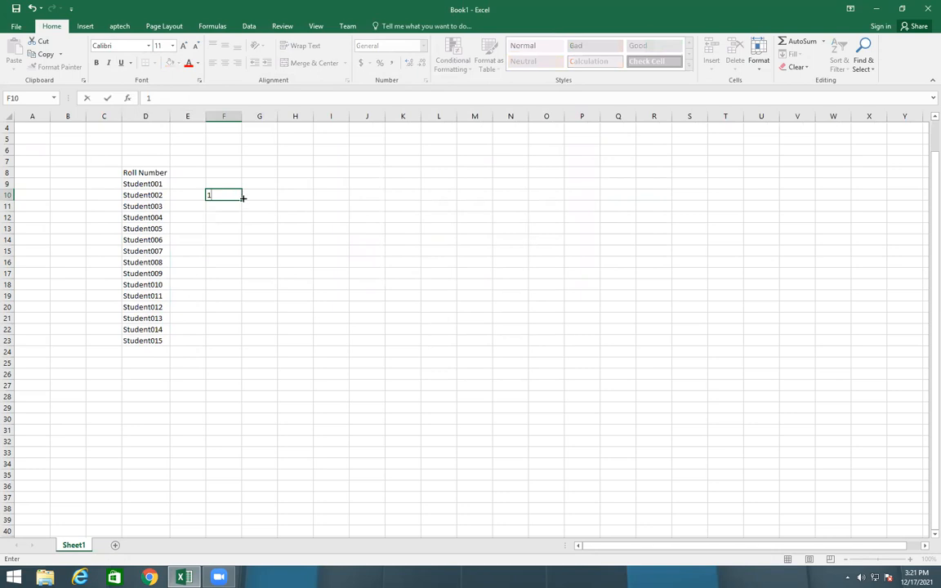
left_click(297, 223)
left_click(227, 194)
key("BackSpace")
left_click(292, 307)
Remove the last roll number in D23 and enter the header Name in E8
left_click_drag(151, 340, 157, 298)
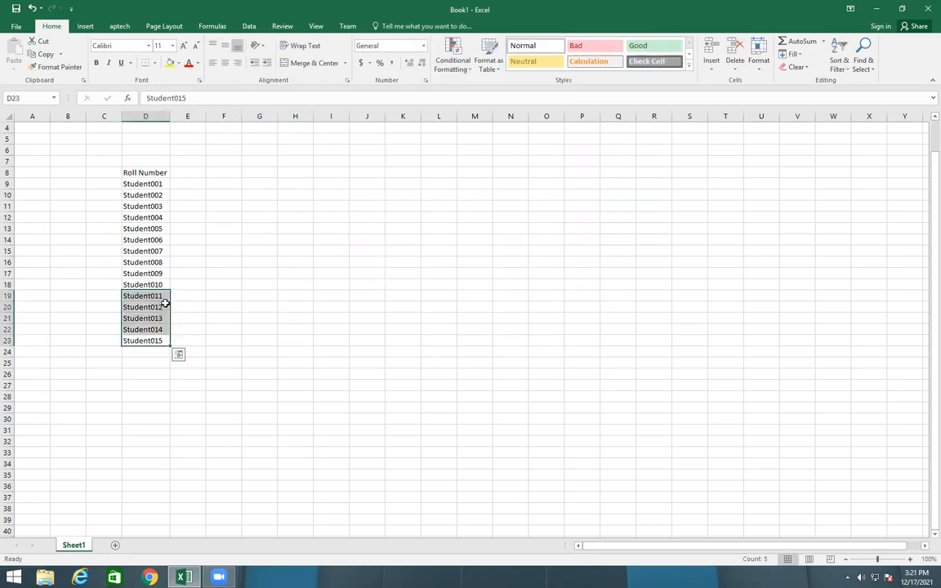
key("BackSpace")
left_click_drag(428, 417, 413, 411)
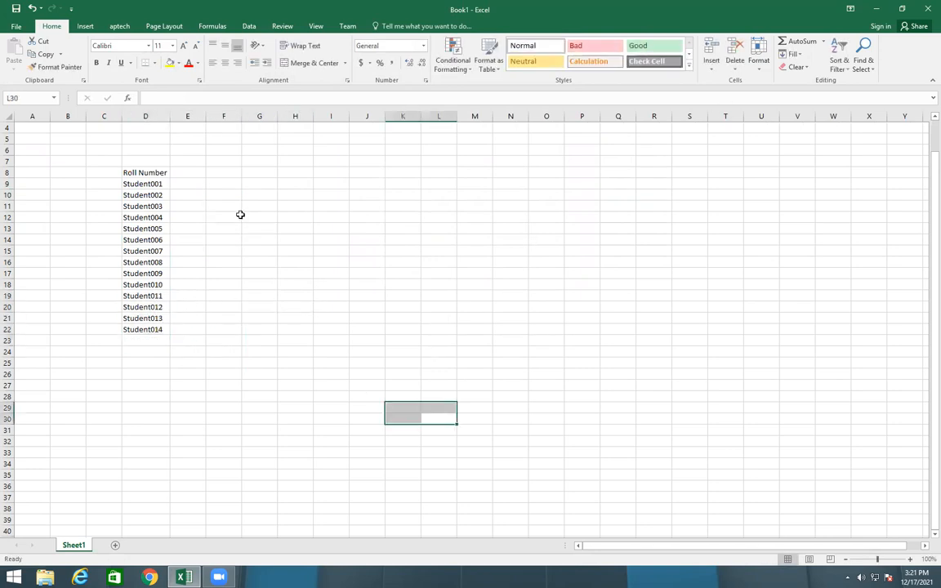
left_click(183, 172)
type("Name")
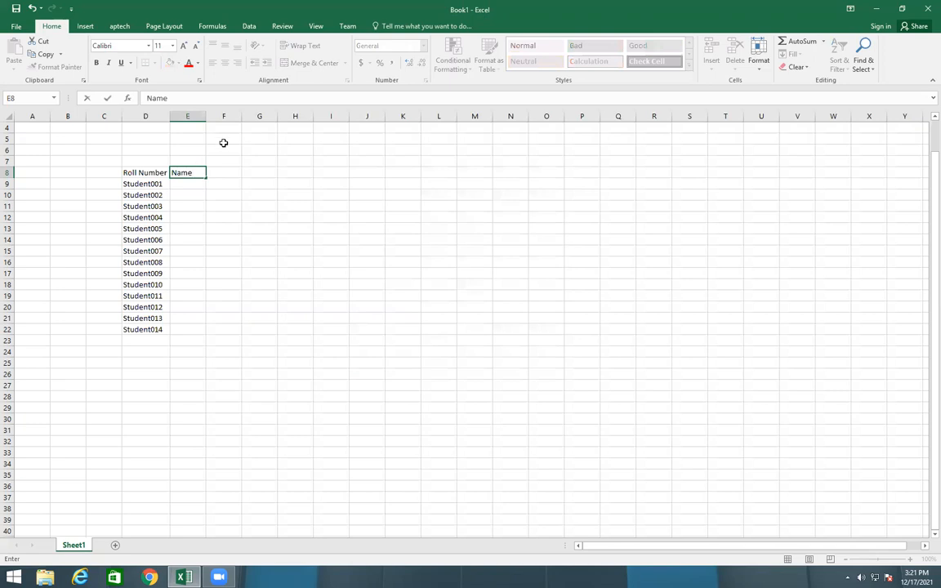
Enter the first student name of the custom list in E9 and fill it down to E20
left_click(193, 185)
type("Moin")
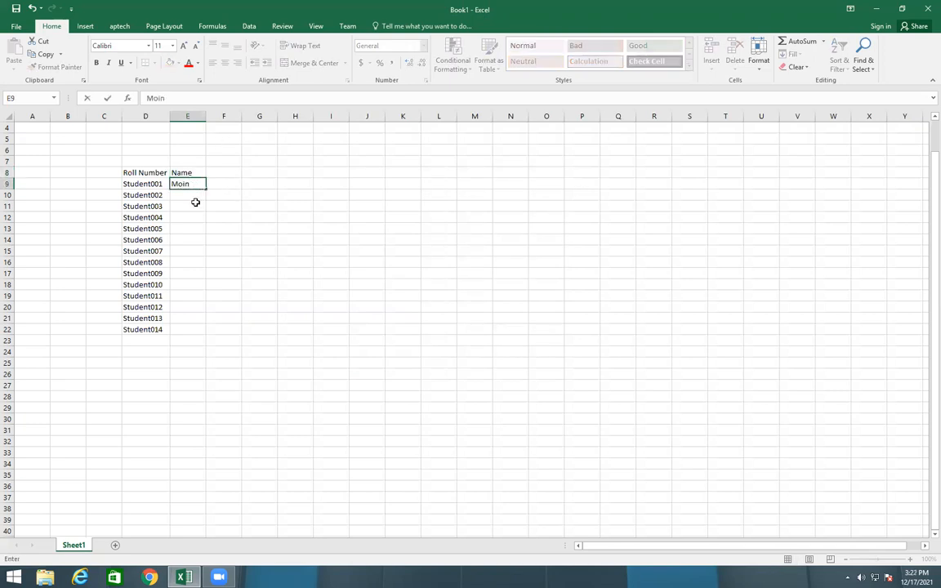
key("Return")
left_click(187, 183)
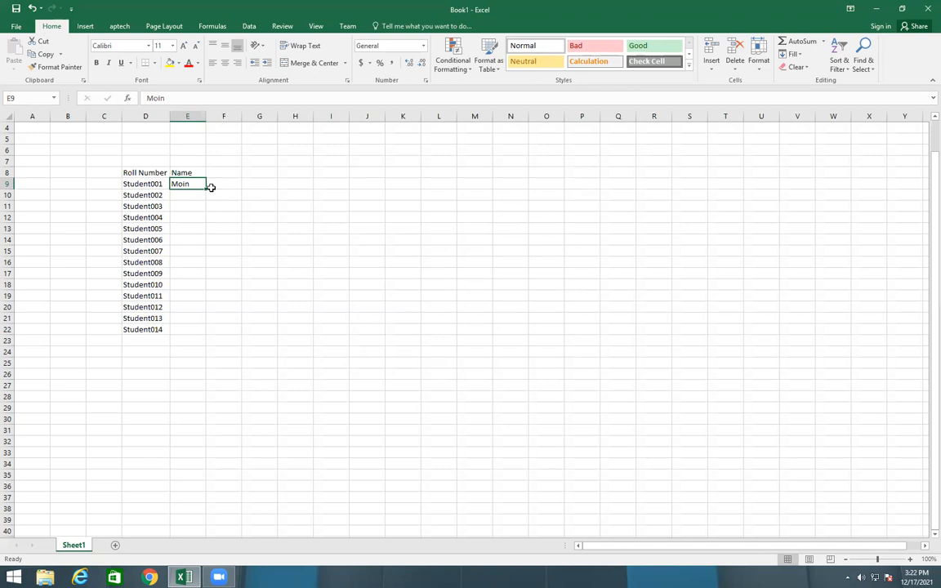
left_click_drag(207, 188, 212, 309)
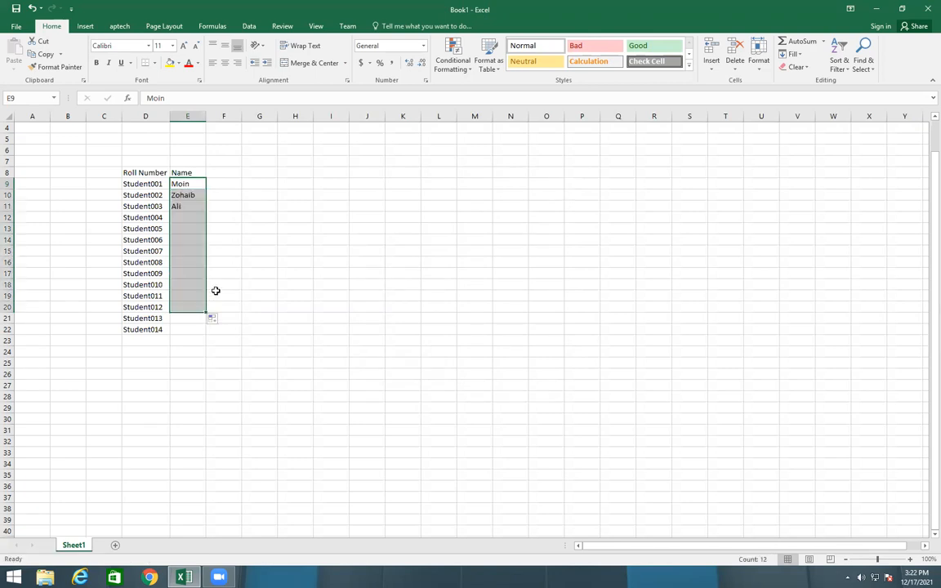
left_click(245, 274)
left_click(186, 263)
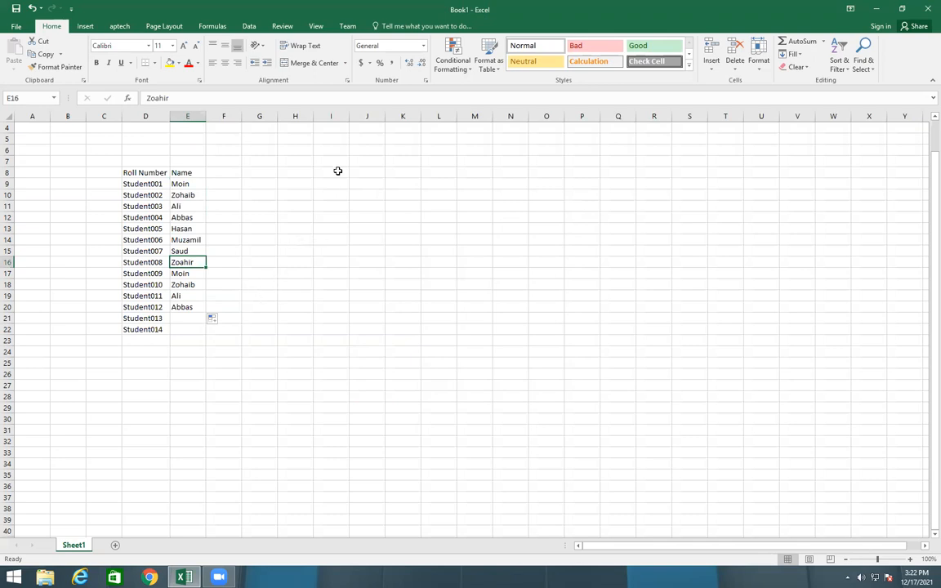
Clear everything from the student names in E9:E20
left_click_drag(187, 187, 187, 310)
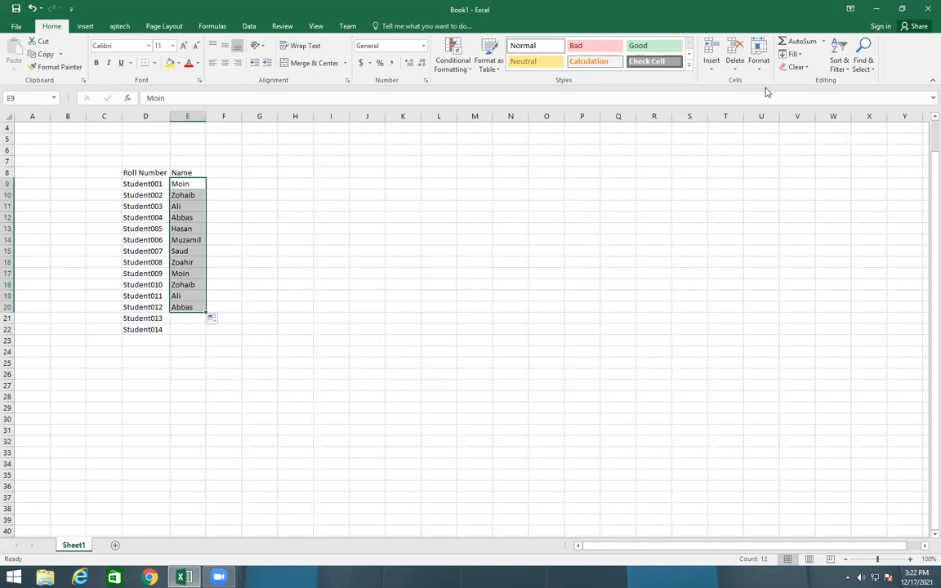
left_click(796, 67)
left_click(814, 94)
left_click(510, 272)
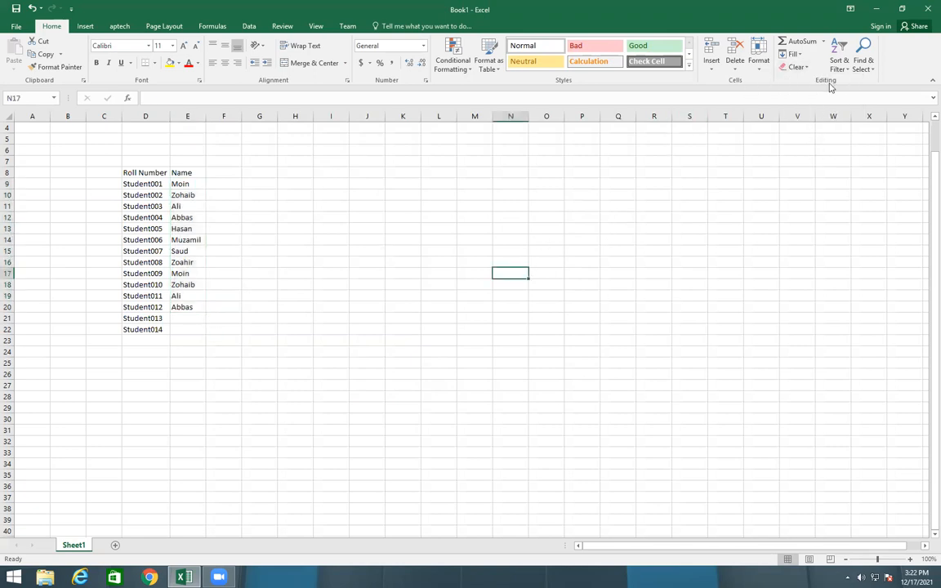
left_click_drag(187, 184, 179, 307)
left_click(791, 68)
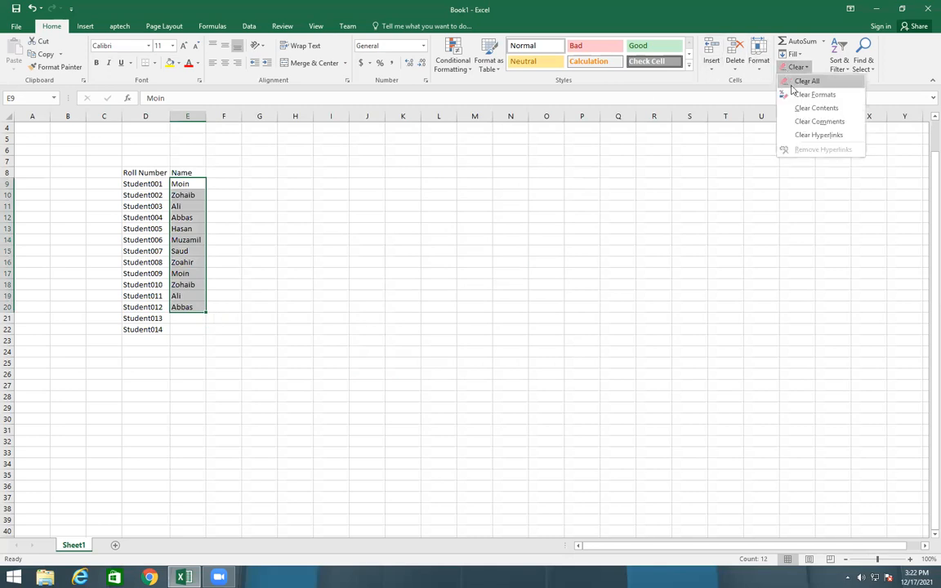
left_click(804, 82)
left_click(470, 271)
Enter the second student name of the custom list in E9 and fill the names down to E16
left_click(184, 184)
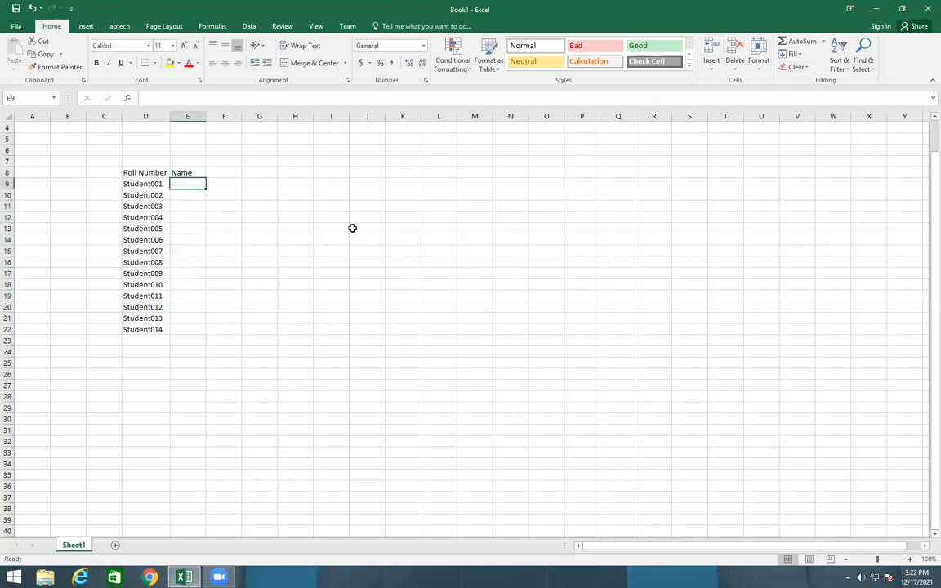
type("Zohaib")
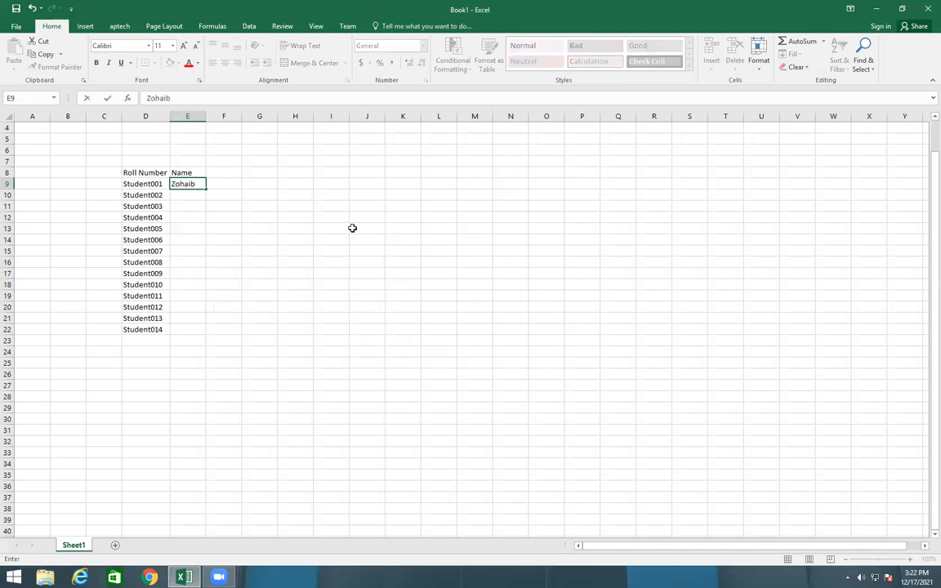
left_click(286, 208)
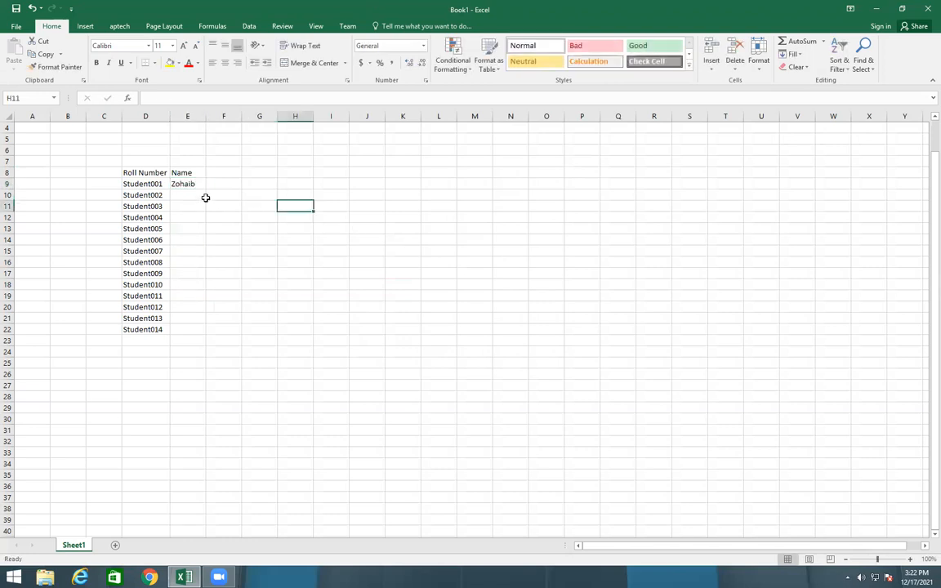
left_click(177, 173)
left_click(194, 187)
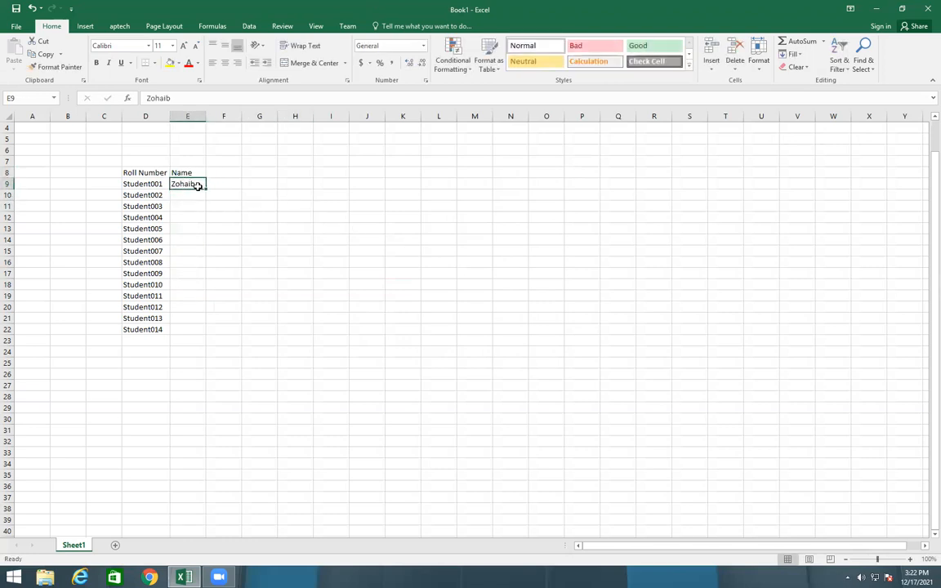
left_click_drag(206, 189, 210, 272)
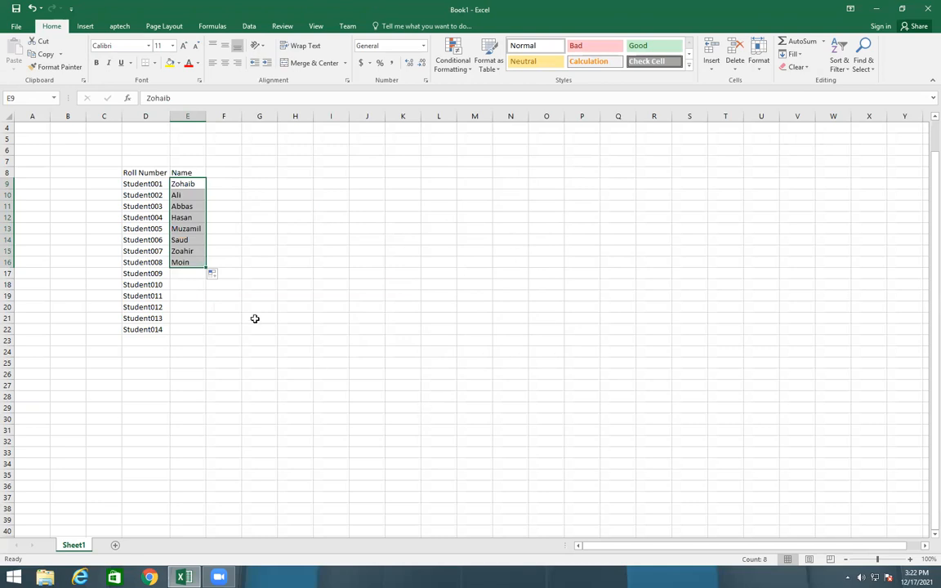
Clear everything from the surplus roll numbers in D17:D22
left_click_drag(139, 275, 140, 330)
left_click(793, 67)
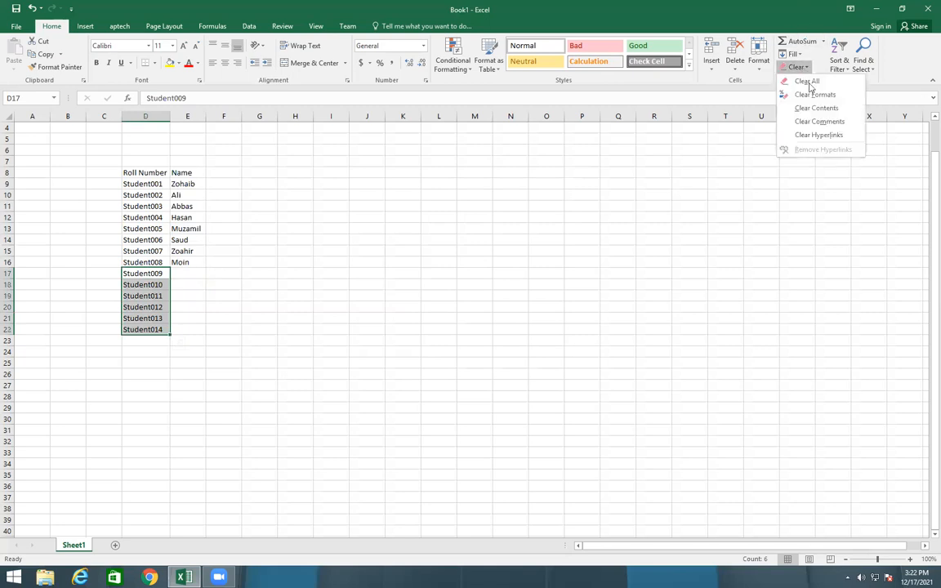
left_click(804, 80)
left_click(467, 309)
Add the subject headers Eng in F8 and Maths in G8
left_click(214, 175)
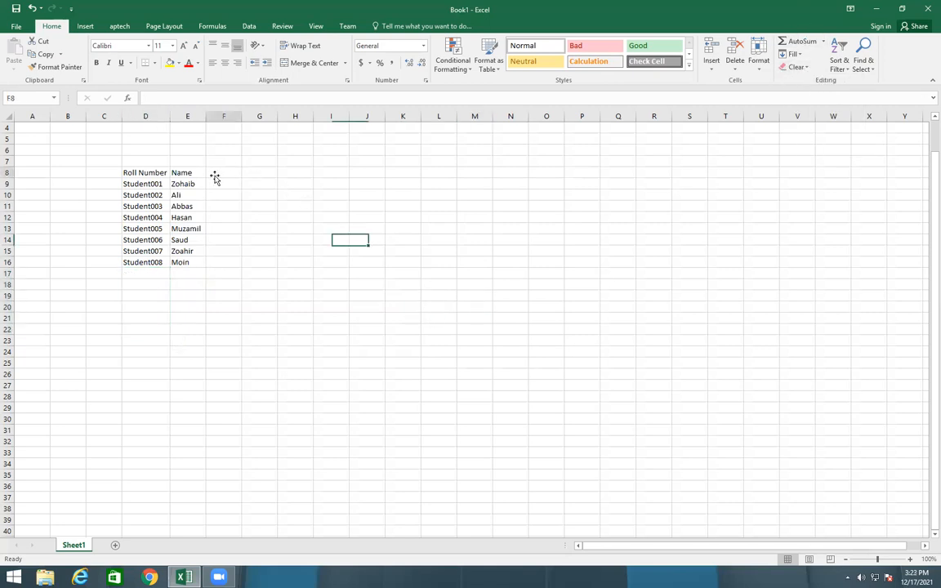
type("E")
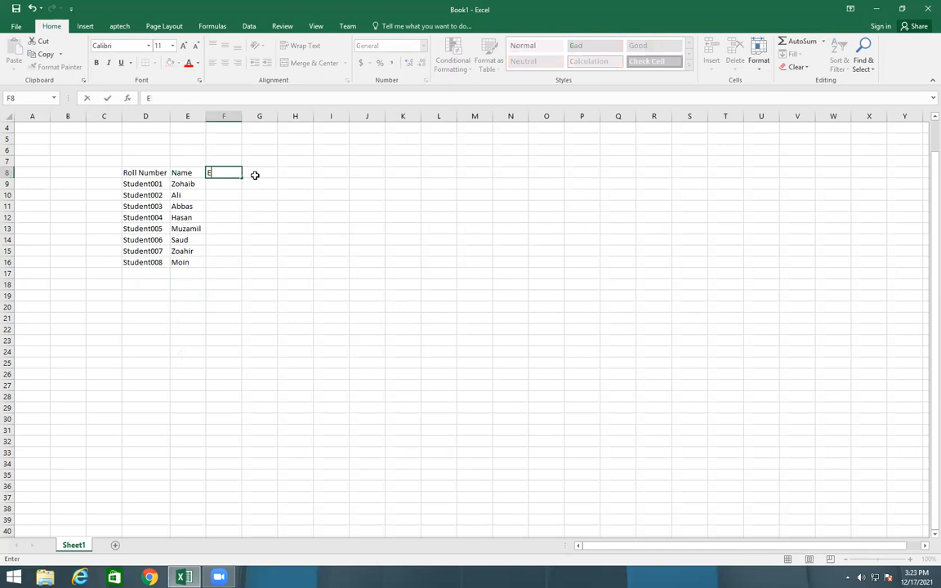
type("ng")
left_click(255, 175)
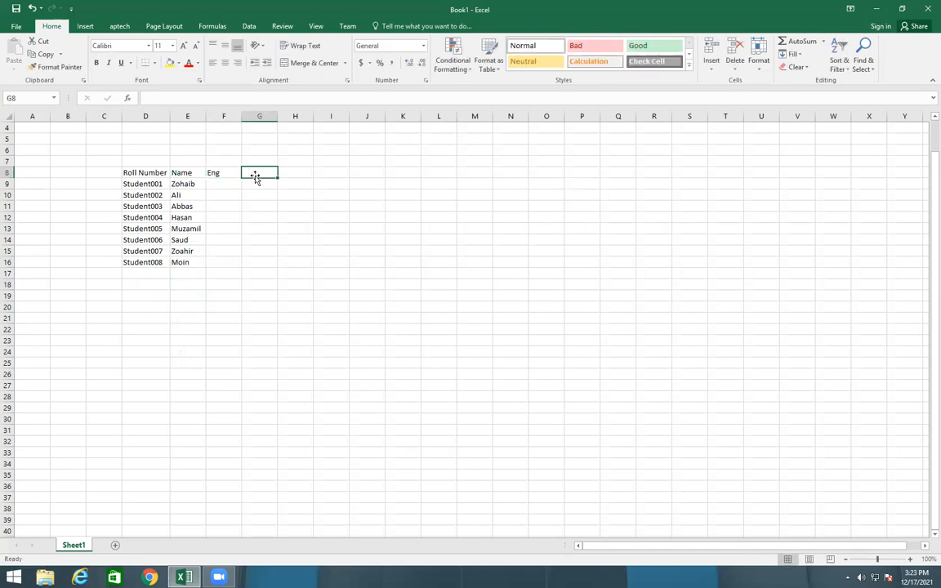
type("MAths")
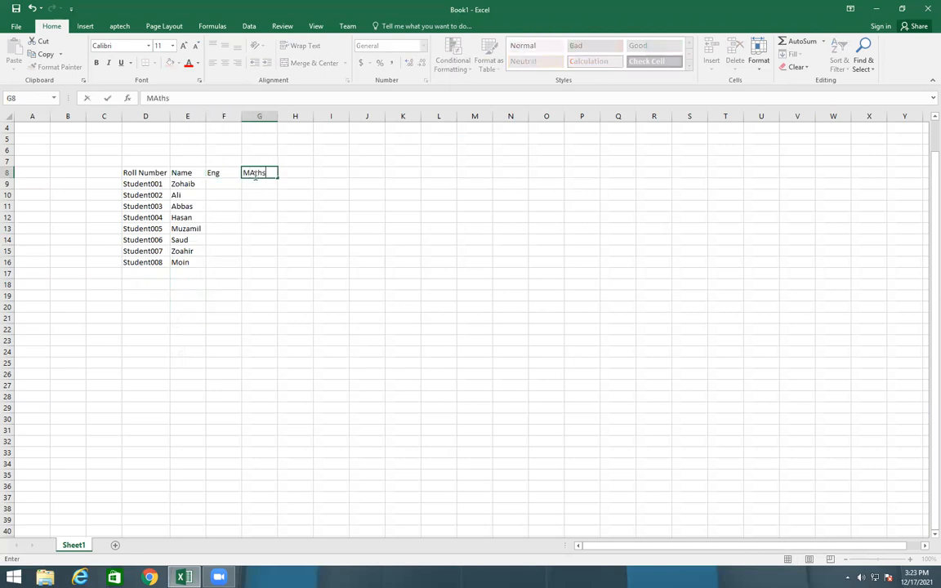
key("Return")
key("Left")
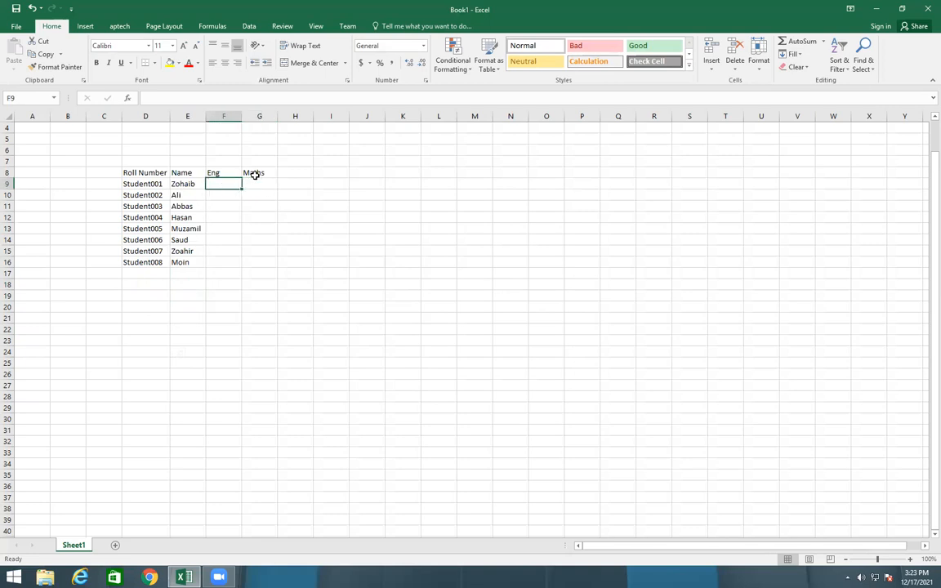
type("36")
key("Return")
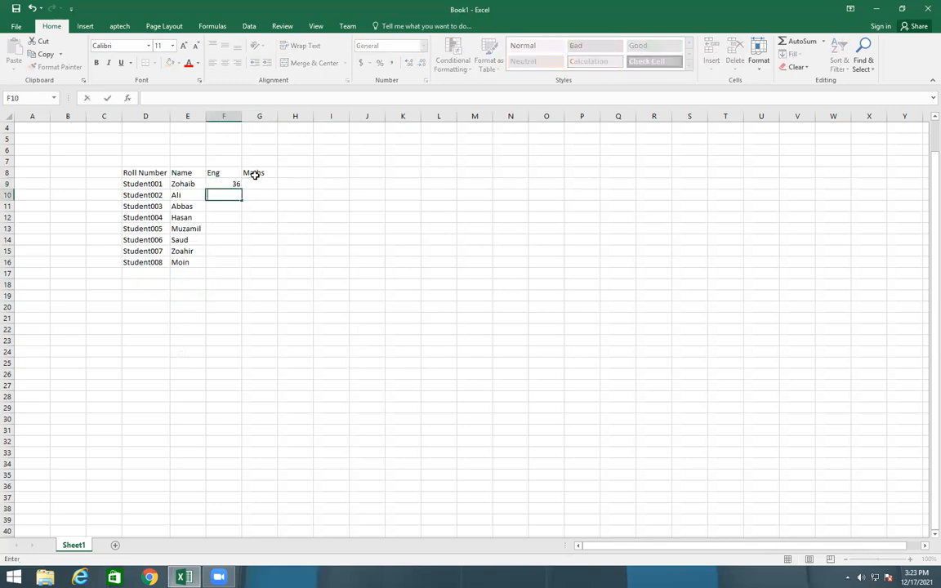
key("Up")
key("BackSpace")
Enter the Eng marks 40, 44, 48 and 43 for the first four students in F9:F12
type("40")
key("Return")
type("44")
key("Return")
type("48")
key("Return")
type("7")
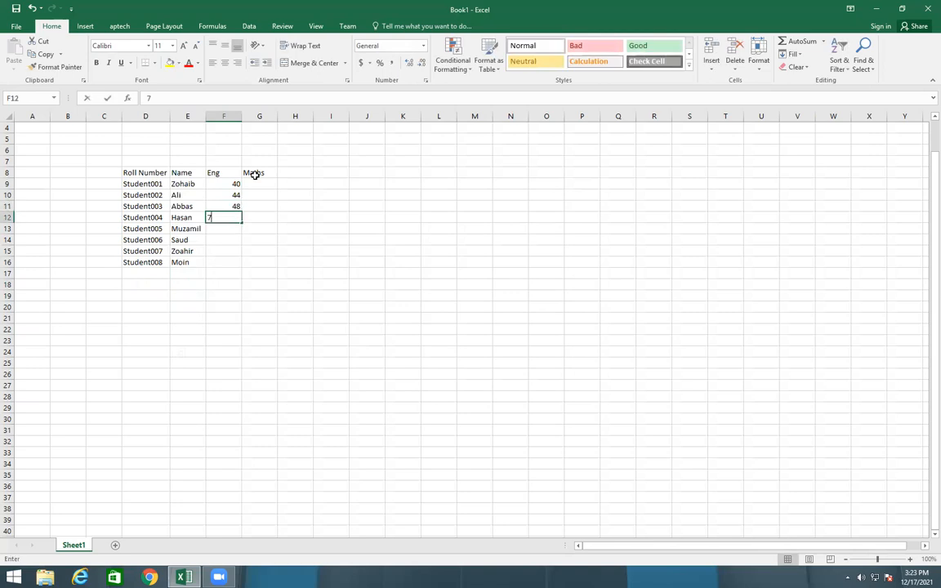
type("3")
key("Return")
Enter the Eng marks 50, 65, 60 and 65 for the remaining students in F13:F16
type("50")
key("Return")
type("65")
key("ctrl+Return")
key("Return")
type("60")
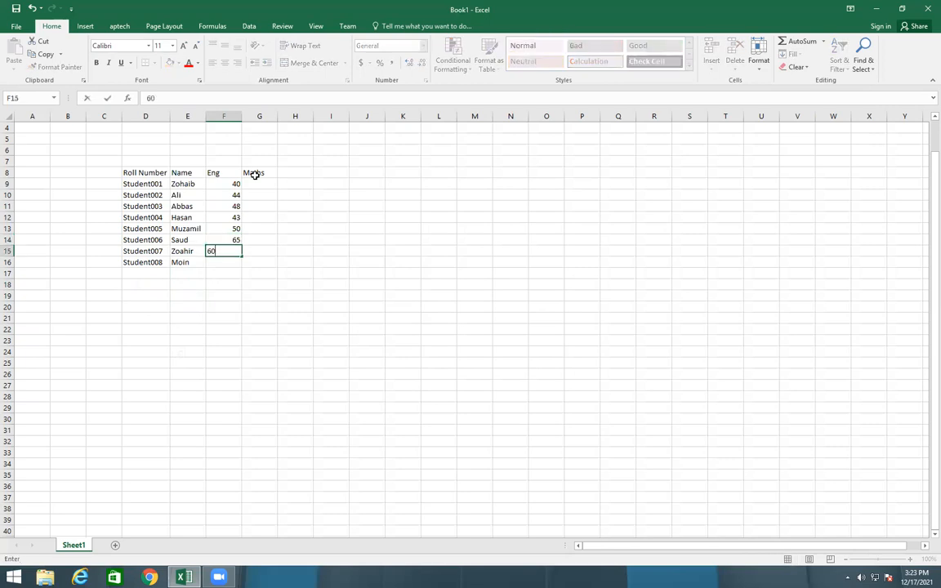
key("Return")
type("65")
Enter the Maths marks 70, 65, 55 and 60 for the first four students in G9:G12
key("Up")
key("Up")
key("Up")
key("Up")
key("Up")
key("Up")
key("Up")
key("Right")
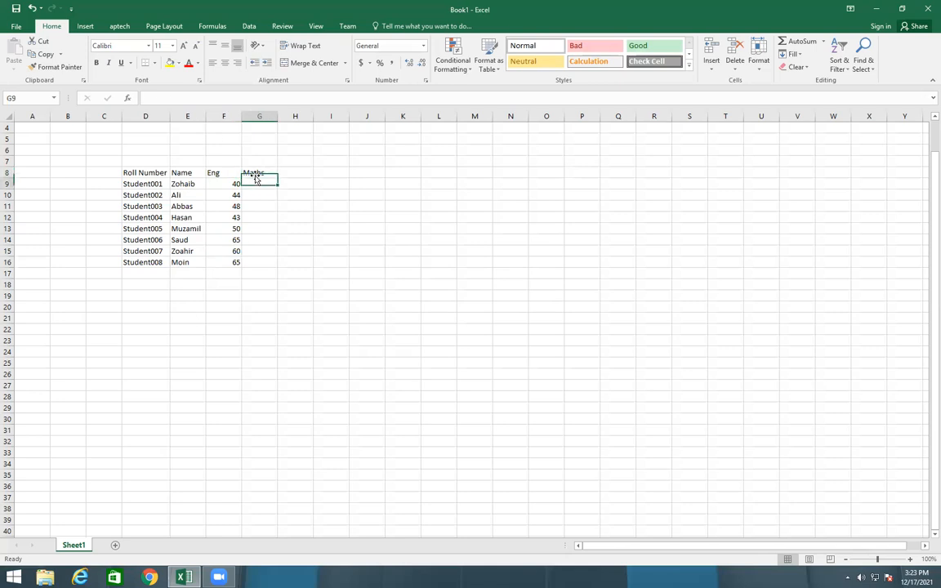
type("70")
key("Return")
type("65")
key("Return")
type("55")
key("Return")
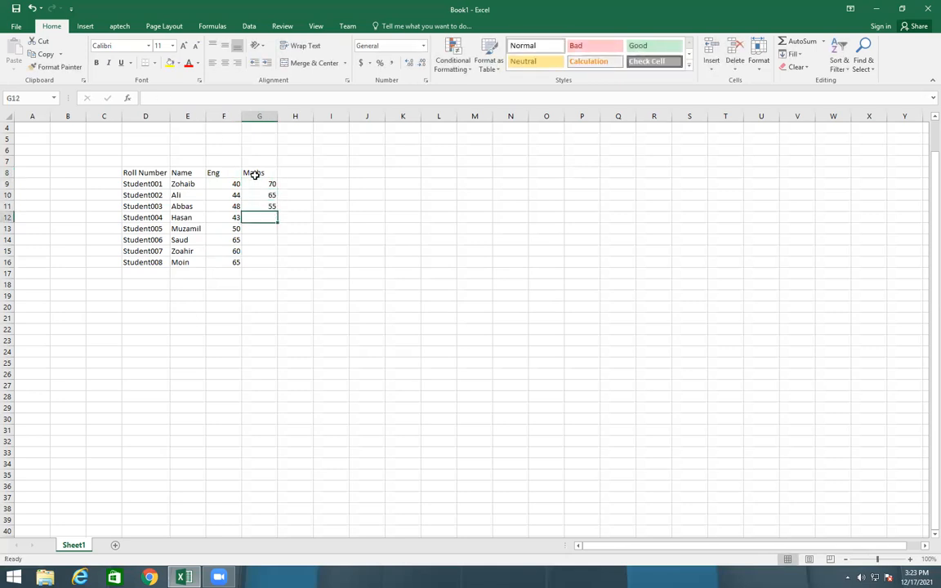
type("60")
key("Return")
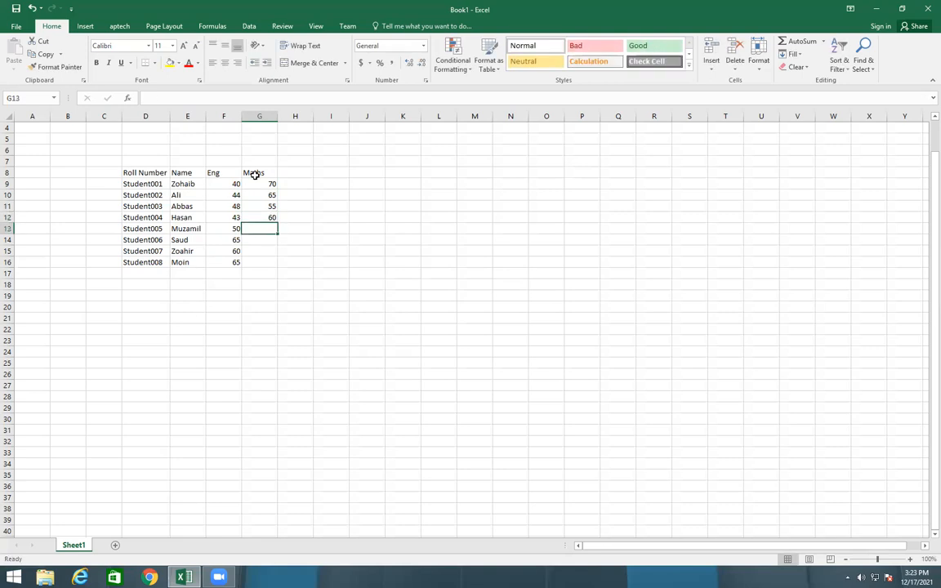
Enter the Maths marks 75, 78, 80 and 44 for the remaining students in G13:G16
type("75")
key("Return")
type("78")
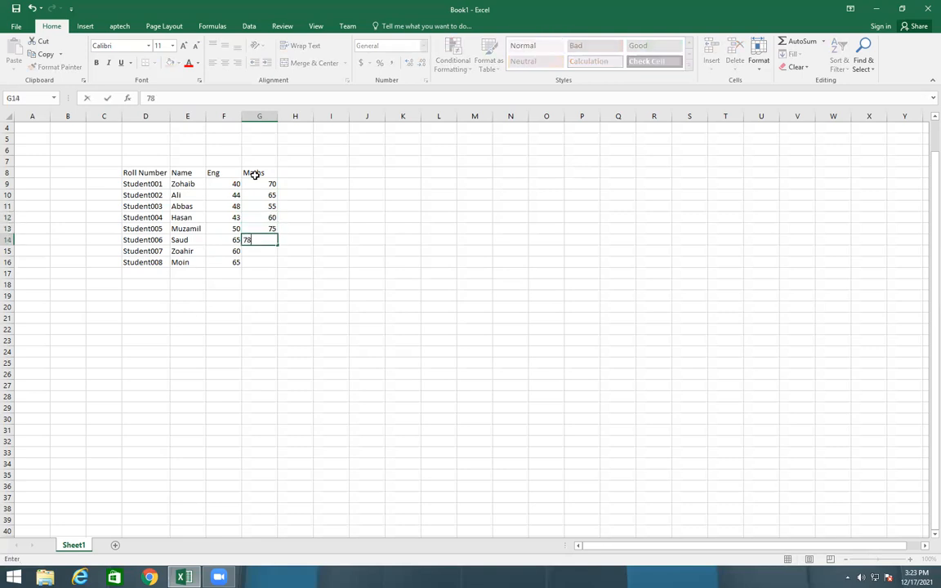
key("Return")
type("80")
key("Return")
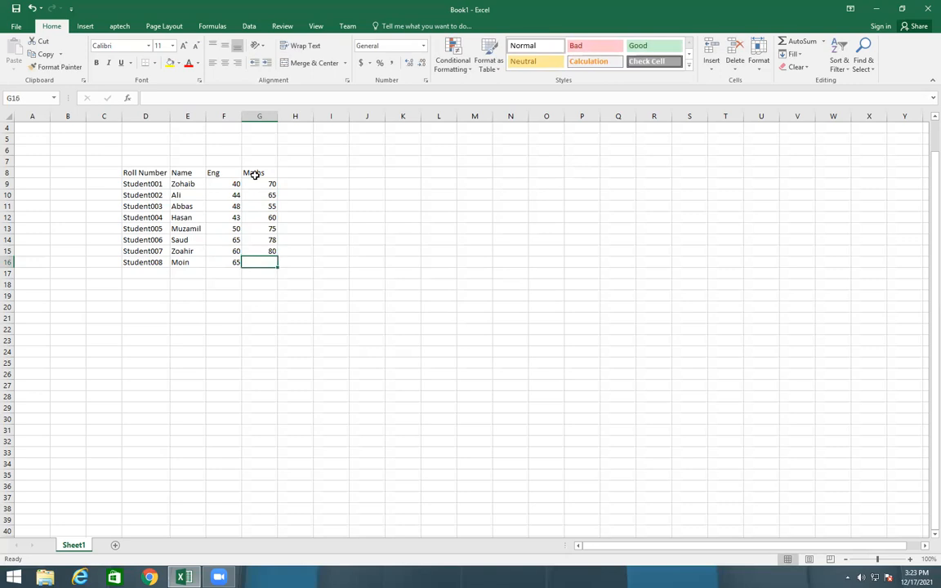
type("2")
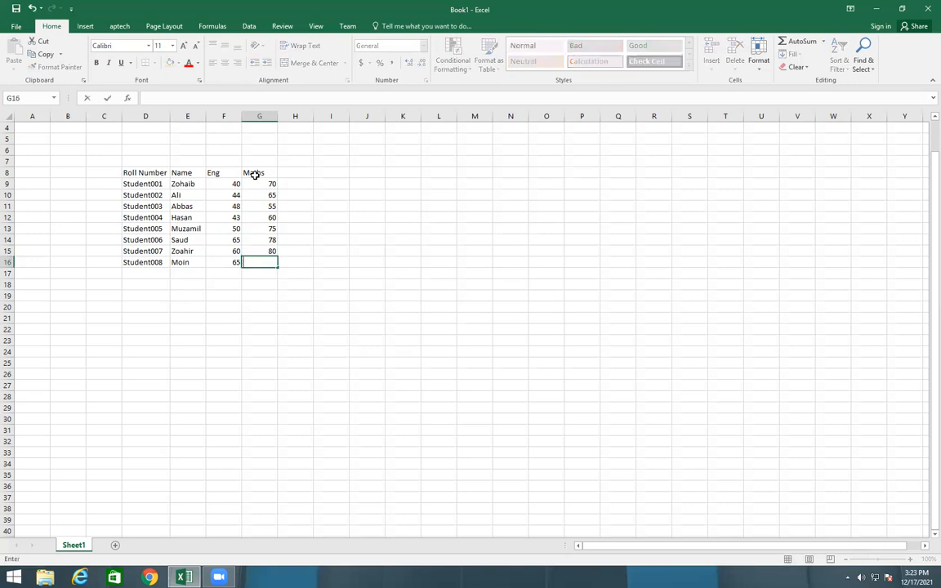
left_click(604, 461)
Add the header Totals in H8 and fill the value 200 down H9:H16
left_click(298, 175)
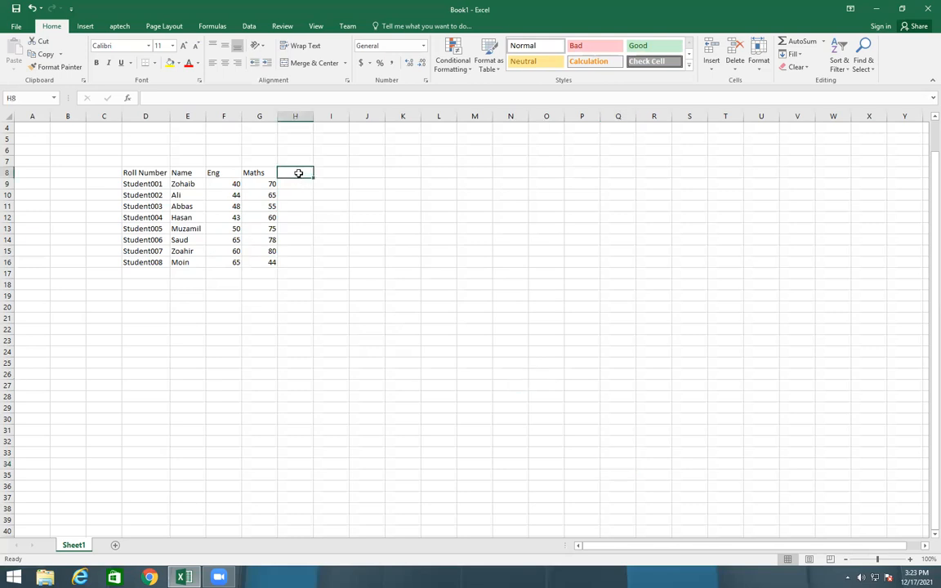
type("Totals")
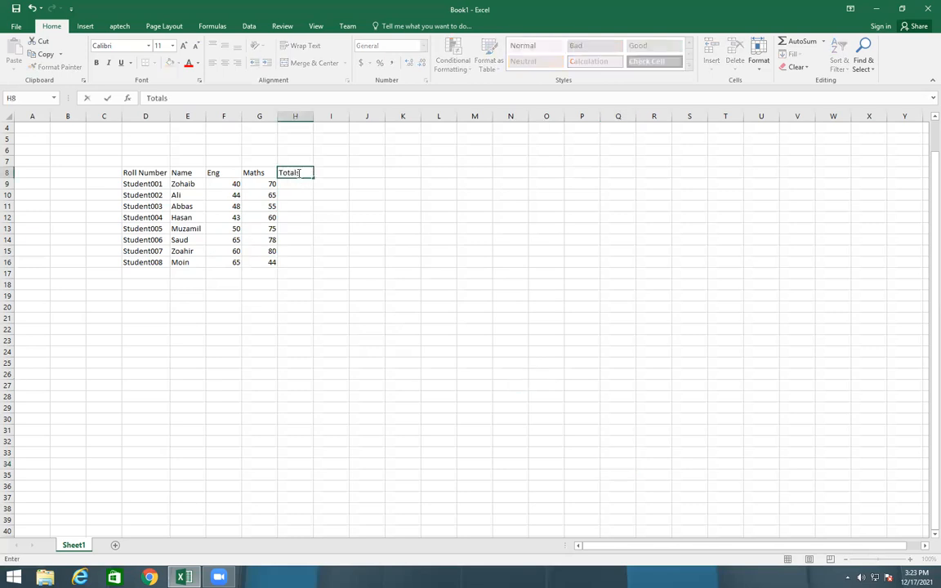
left_click(380, 260)
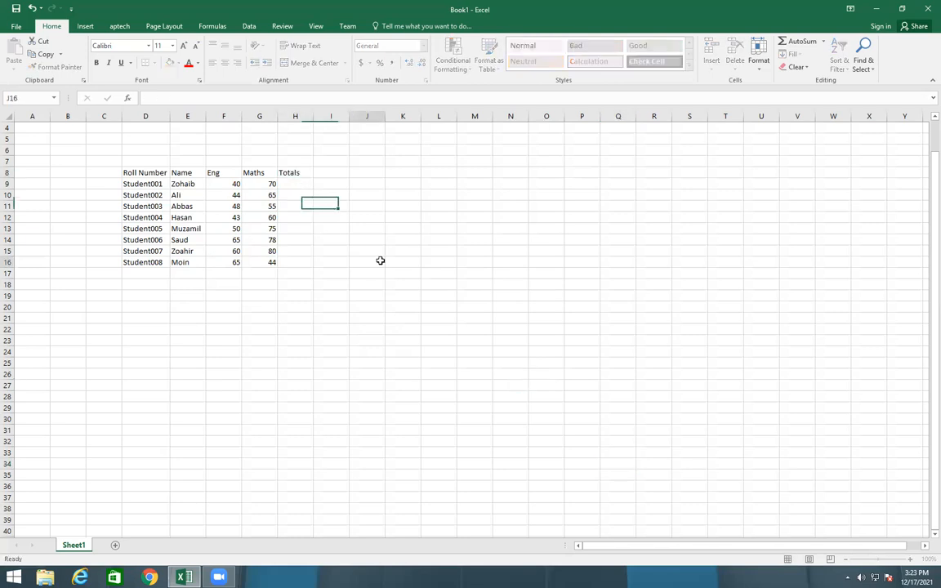
left_click(293, 181)
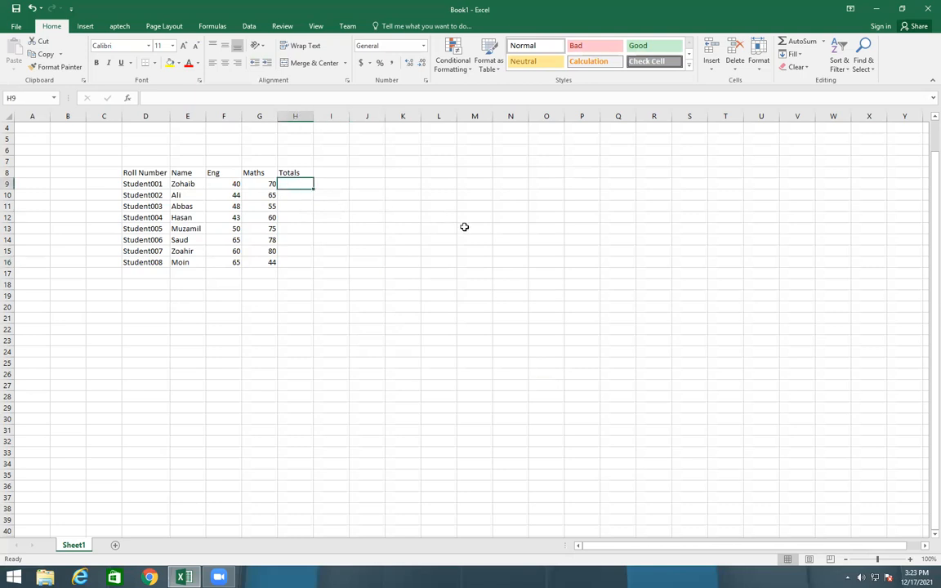
type("200")
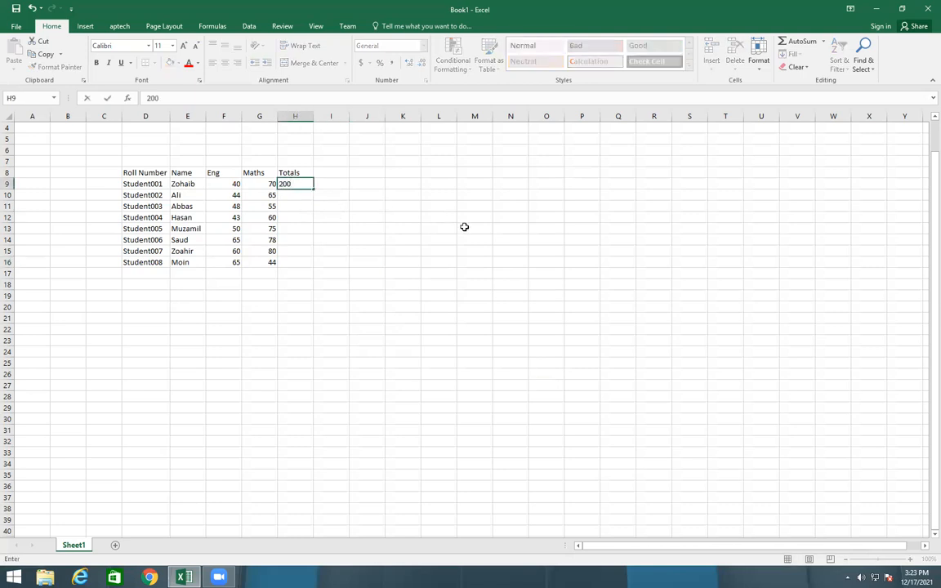
left_click(366, 251)
left_click(295, 183)
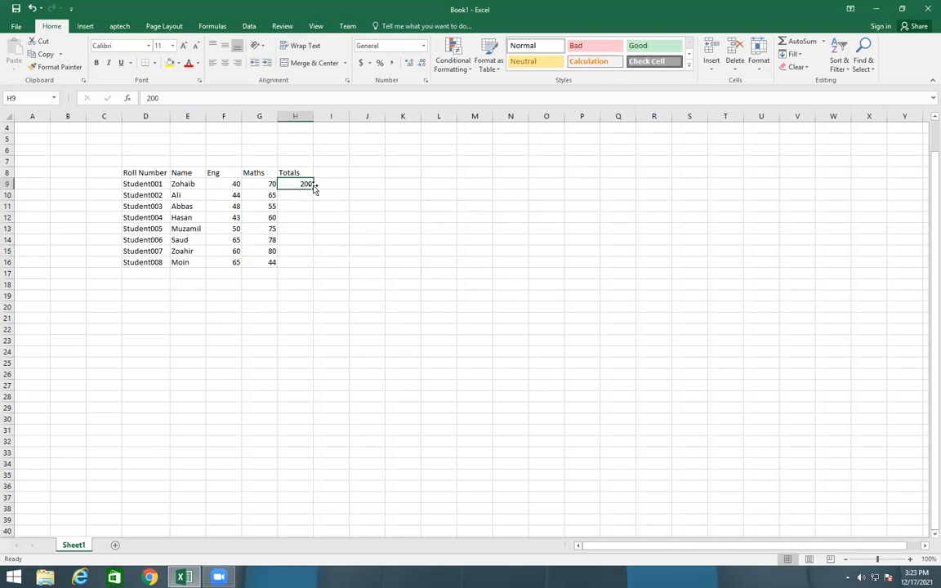
left_click_drag(312, 189, 312, 267)
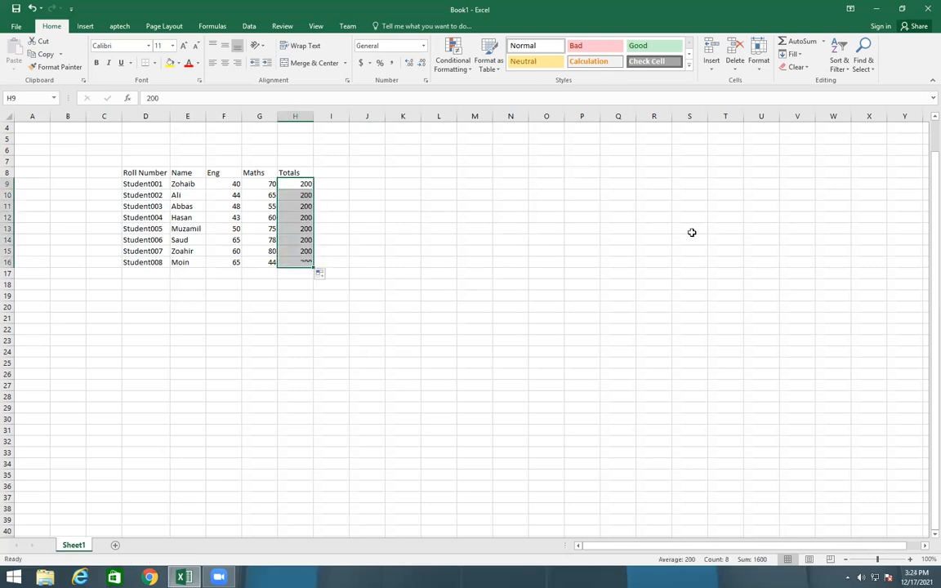
Enter 1 in R8 and autofill it down to R18 as a number series
left_click(659, 169)
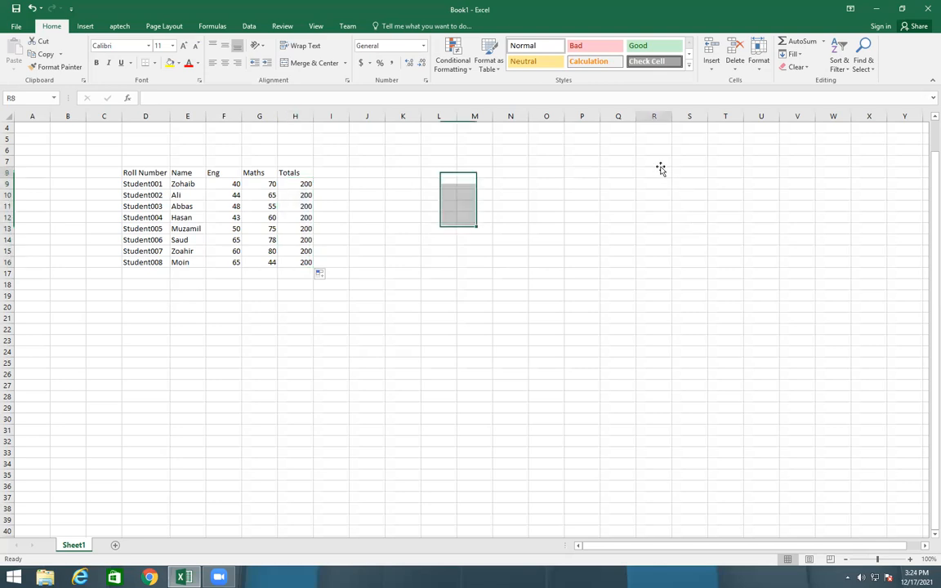
type("1")
key("Return")
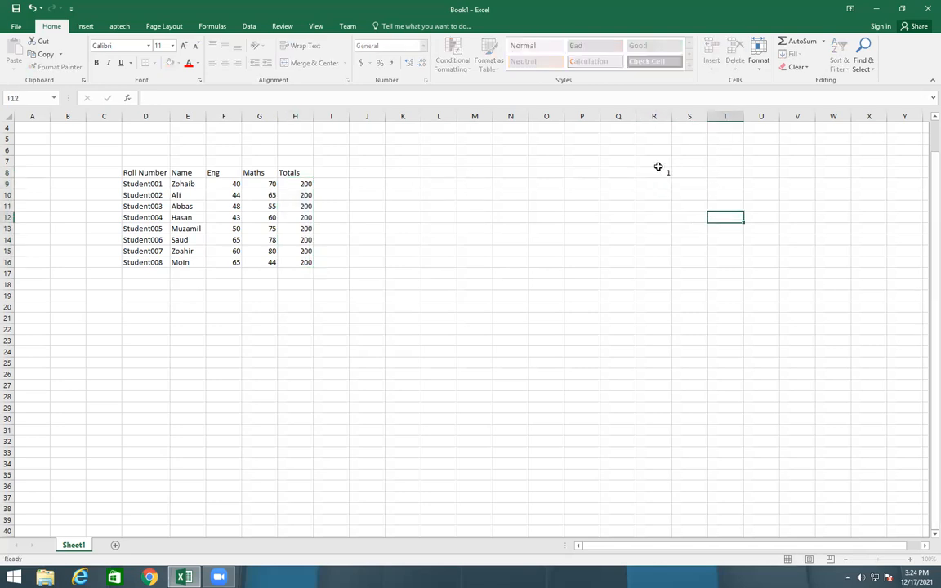
left_click(662, 173)
left_click_drag(671, 172, 681, 301)
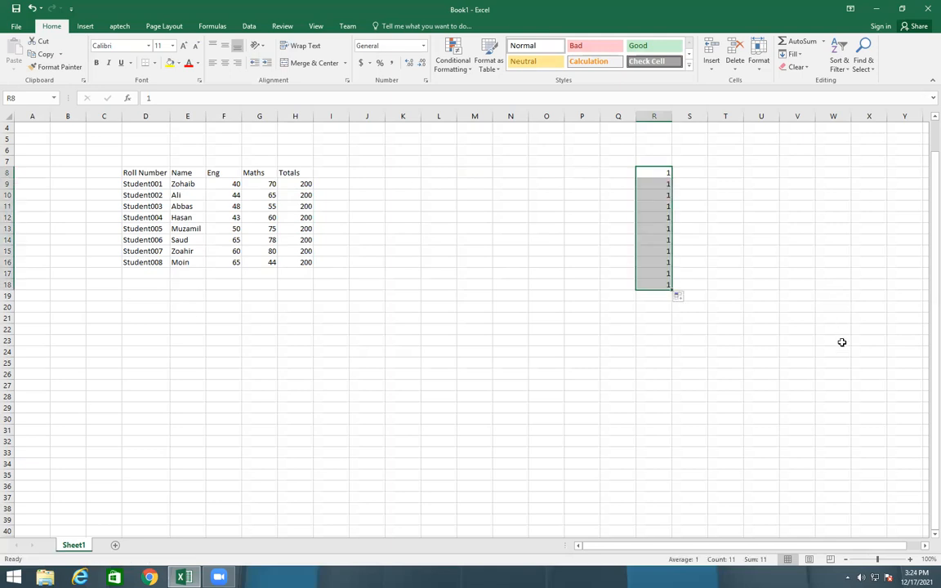
left_click(680, 299)
left_click(683, 320)
left_click(794, 304)
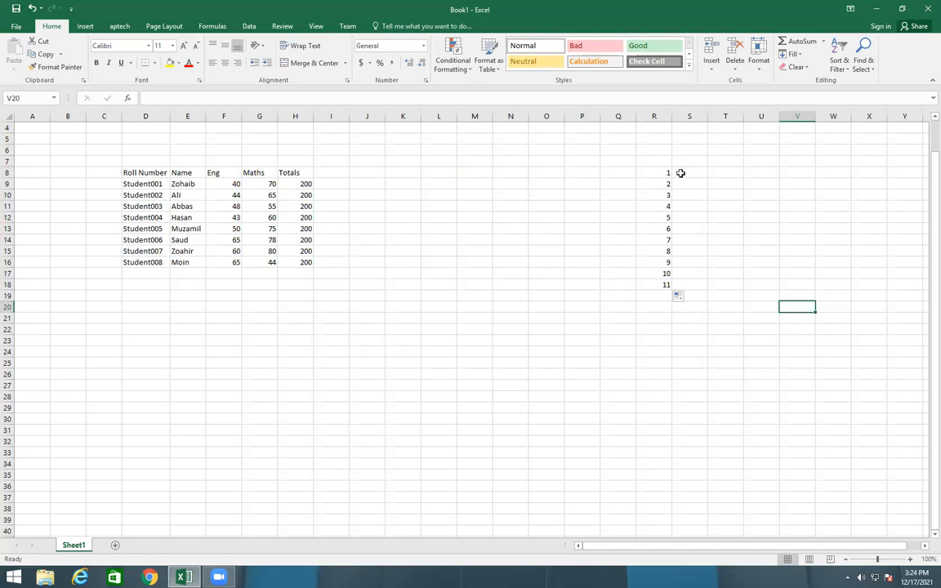
Clear everything from the number series in R8:R18
left_click_drag(658, 172, 659, 289)
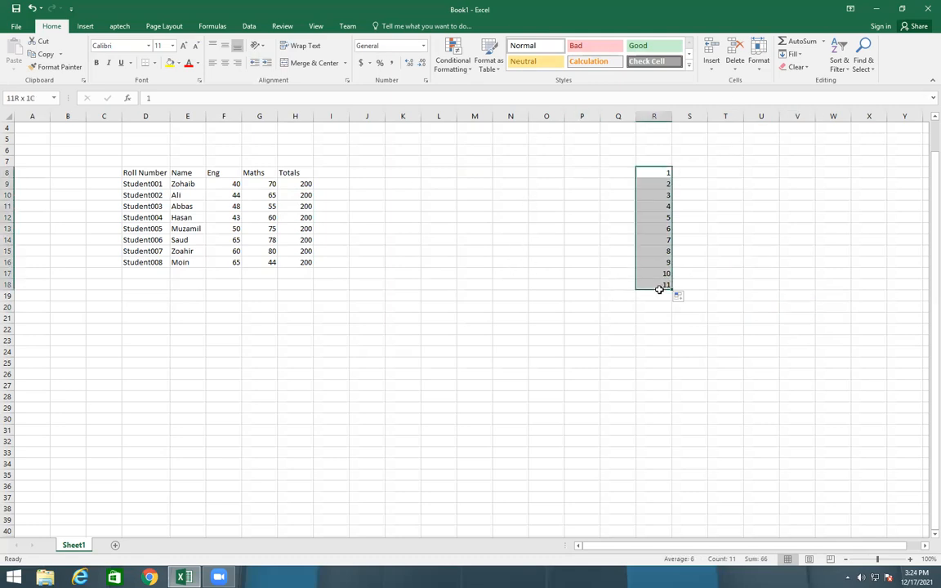
left_click(794, 67)
left_click(800, 82)
left_click(760, 239)
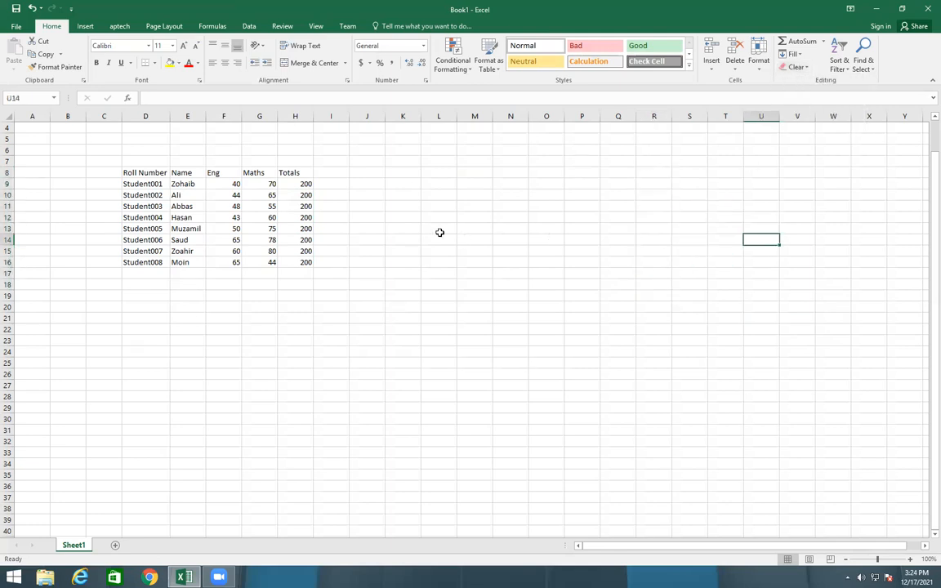
Add the header Obtained in I8, beside the Totals column
left_click(325, 173)
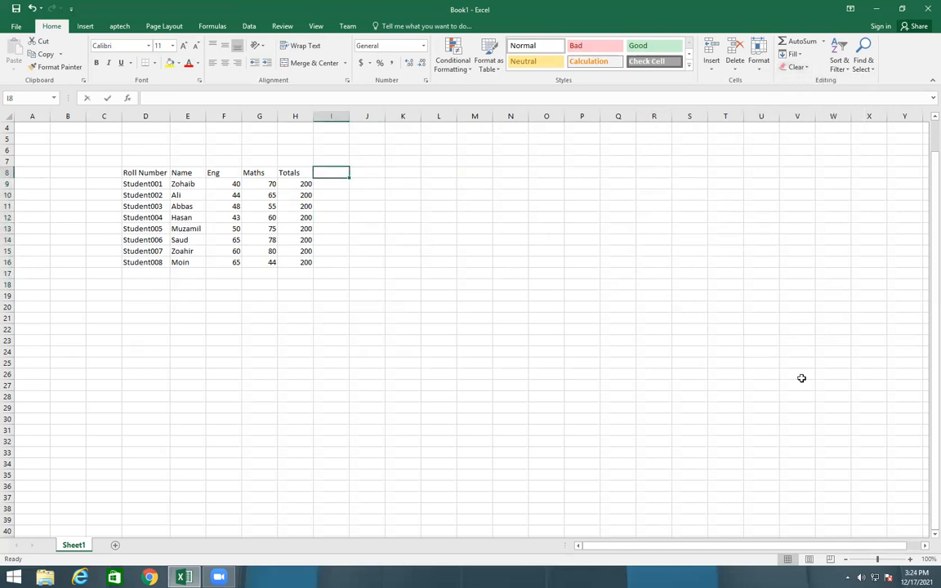
type("Obtained")
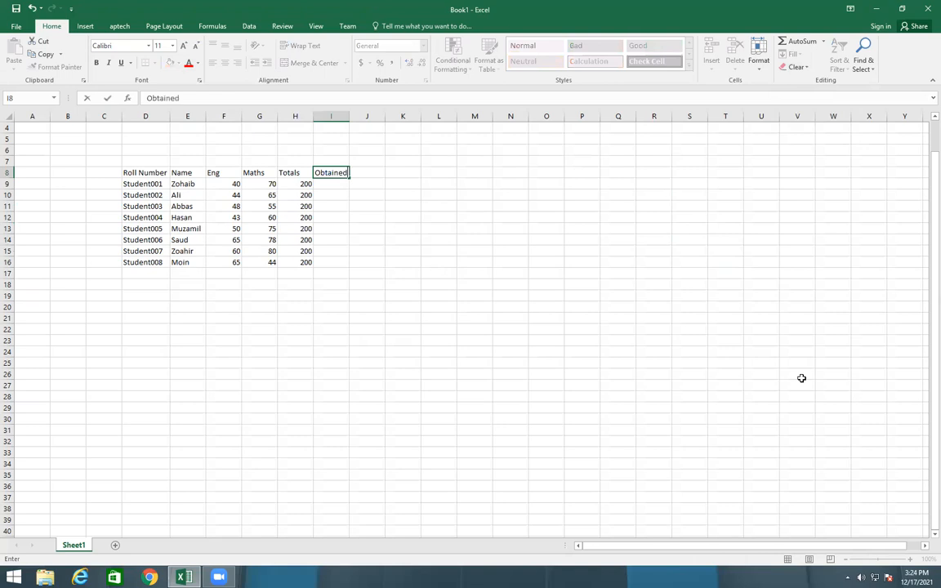
key("Return")
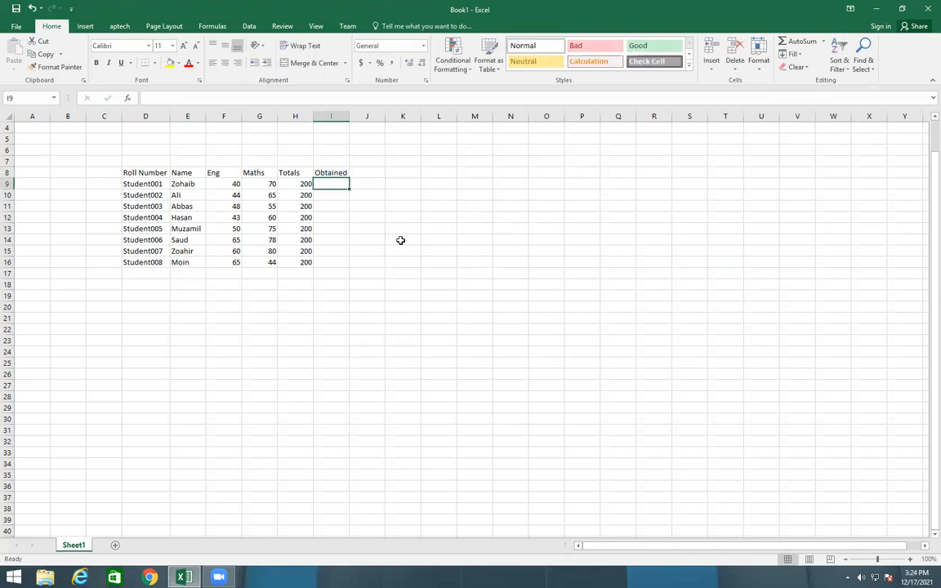
Calculate the obtained marks in I9 with =F9+G9 and fill the formula down to I16
type("=")
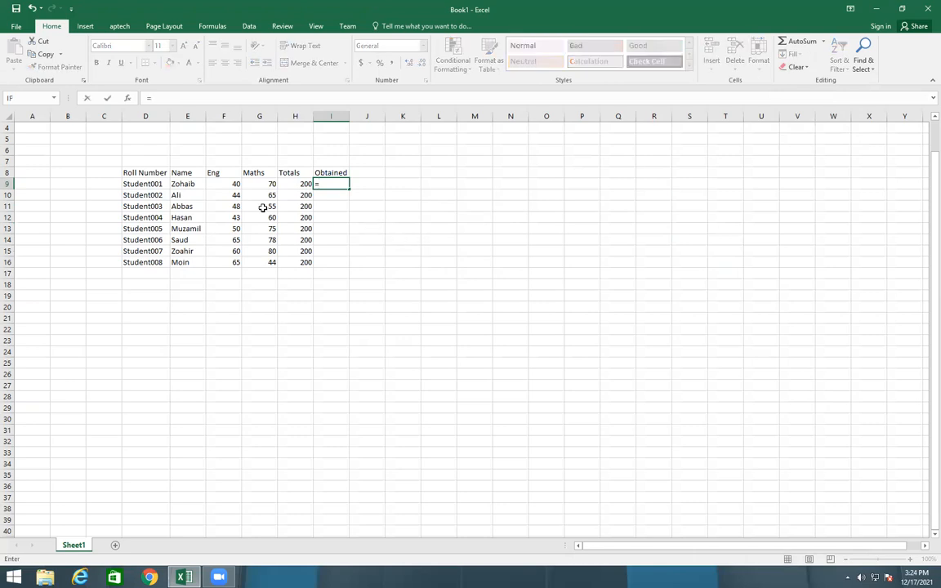
left_click(219, 185)
type("+")
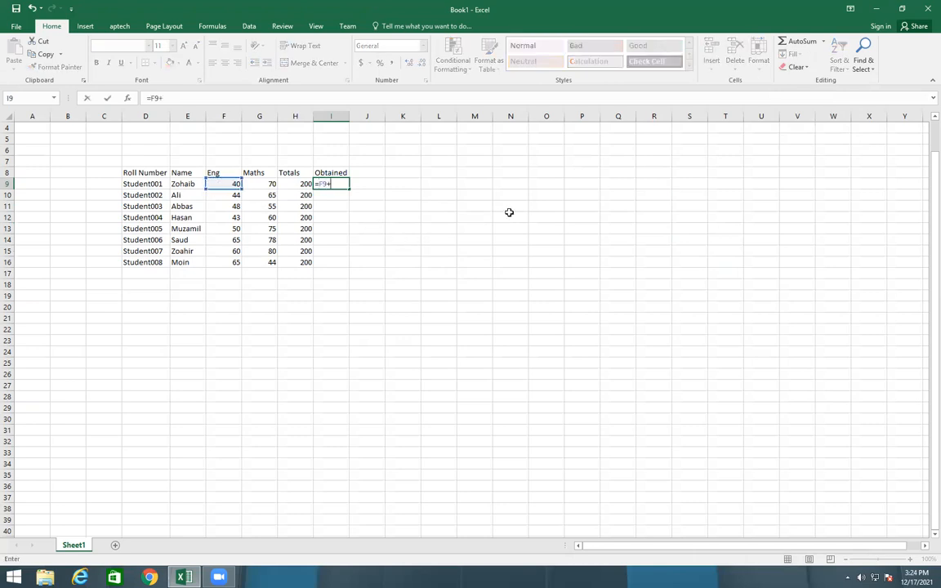
left_click(259, 185)
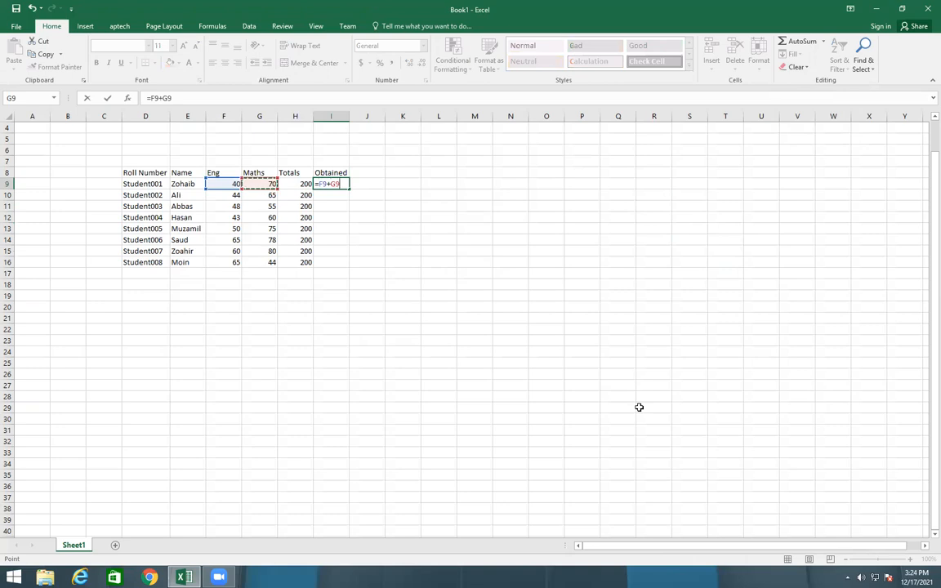
key("Return")
left_click(389, 237)
left_click(331, 174)
left_click(339, 184)
left_click_drag(349, 189, 348, 266)
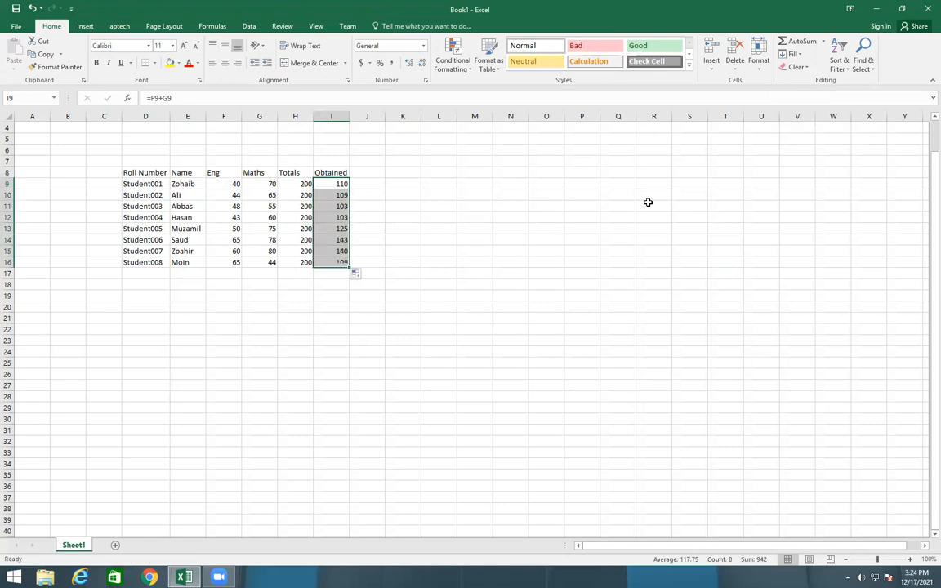
Add the header Percantage in J8 and widen column J to fit it
left_click(376, 172)
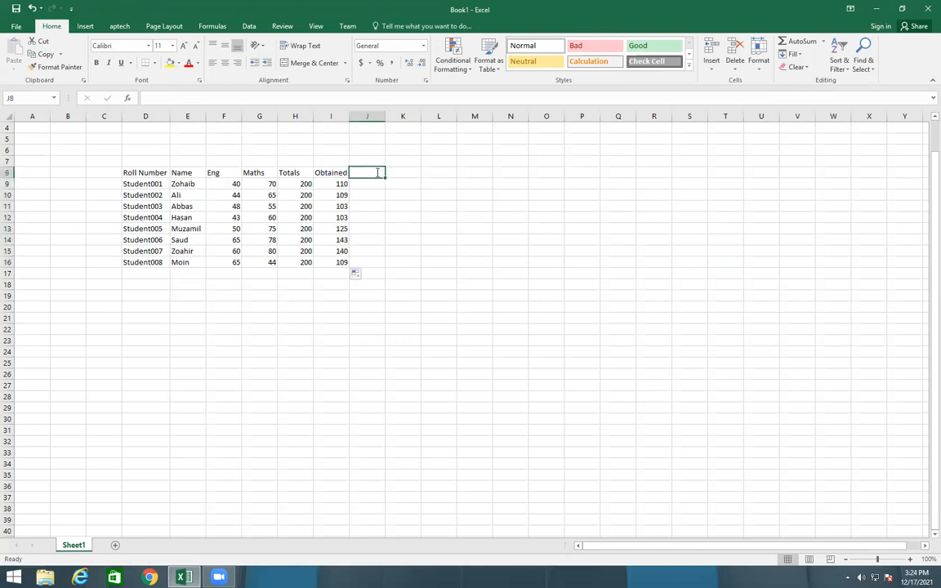
type("Percantage")
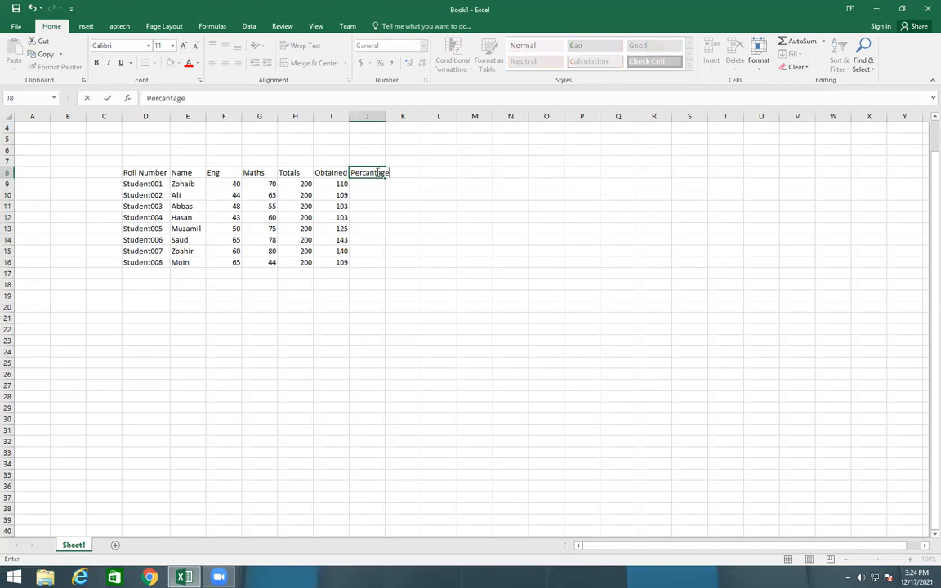
left_click(407, 217)
left_click(367, 173)
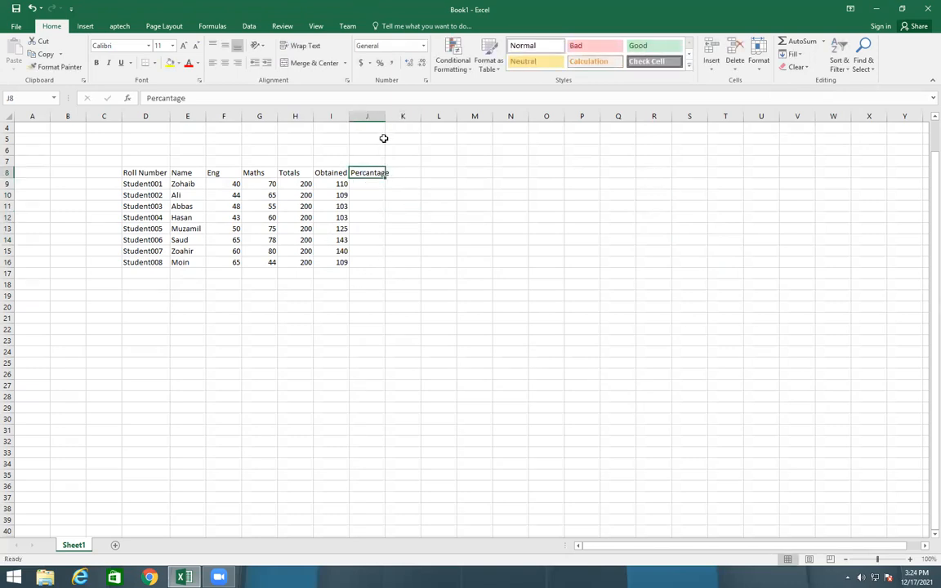
left_click_drag(386, 118, 393, 117)
left_click(481, 216)
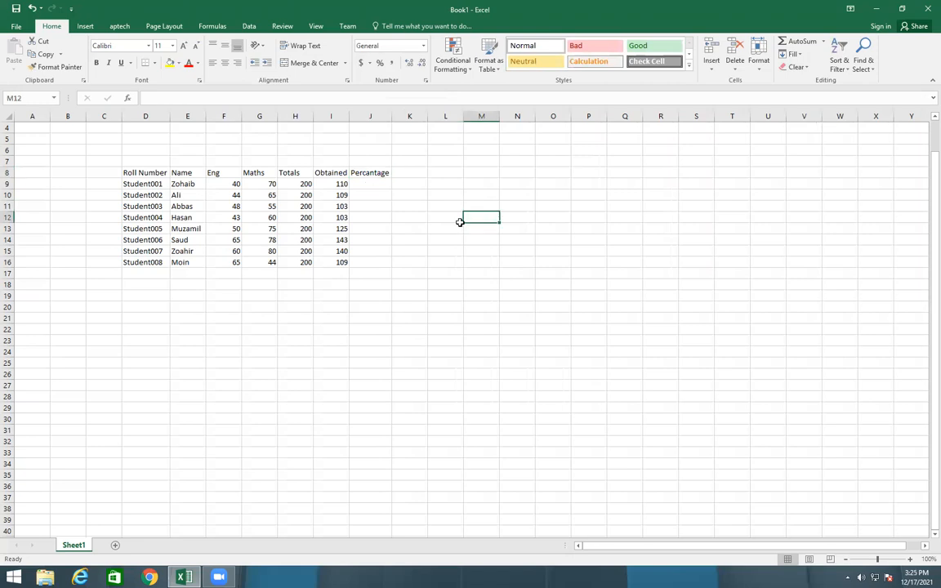
Calculate the percentage in J9 with =I9/H9 and fill the formula down to J16
left_click(364, 184)
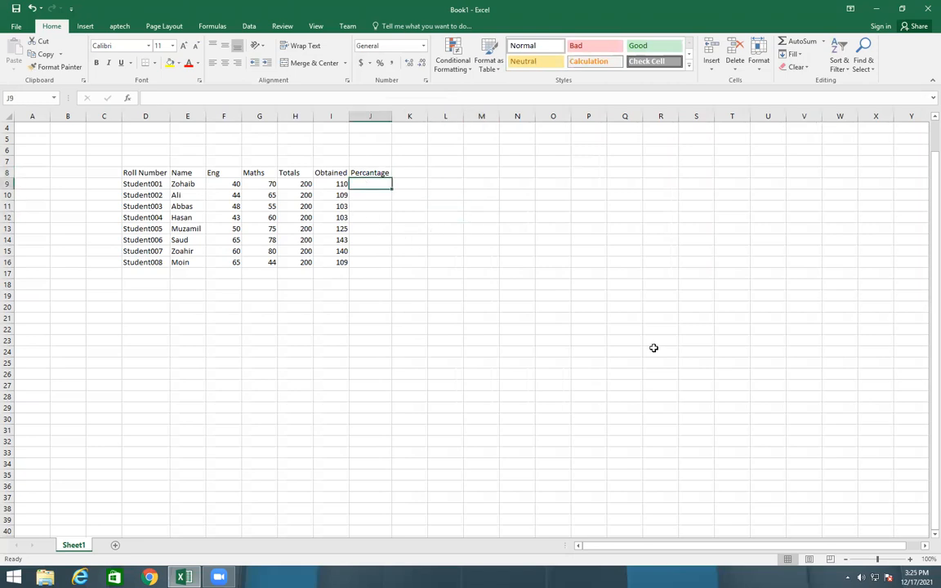
type("=")
left_click(337, 184)
type("/")
left_click(303, 186)
key("Return")
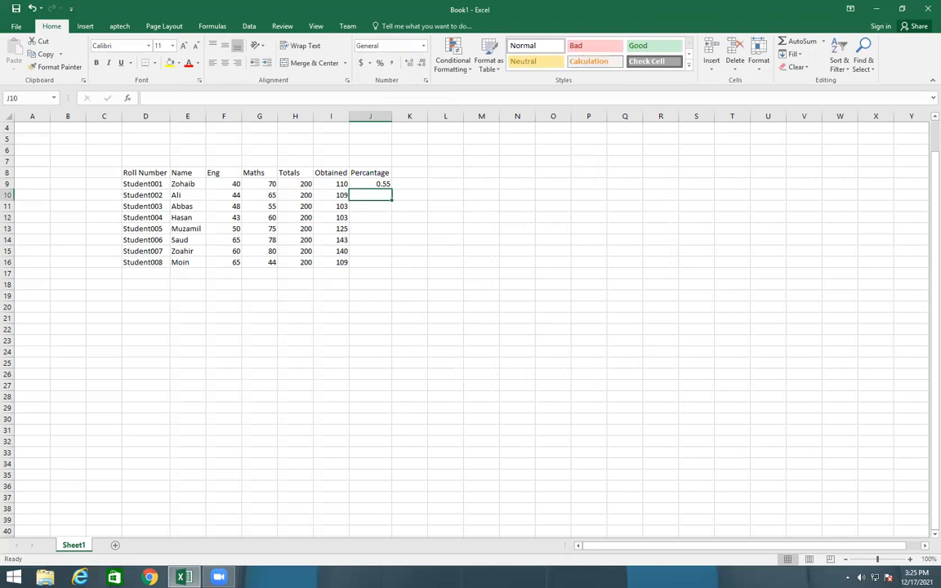
left_click(365, 184)
left_click_drag(390, 189, 386, 271)
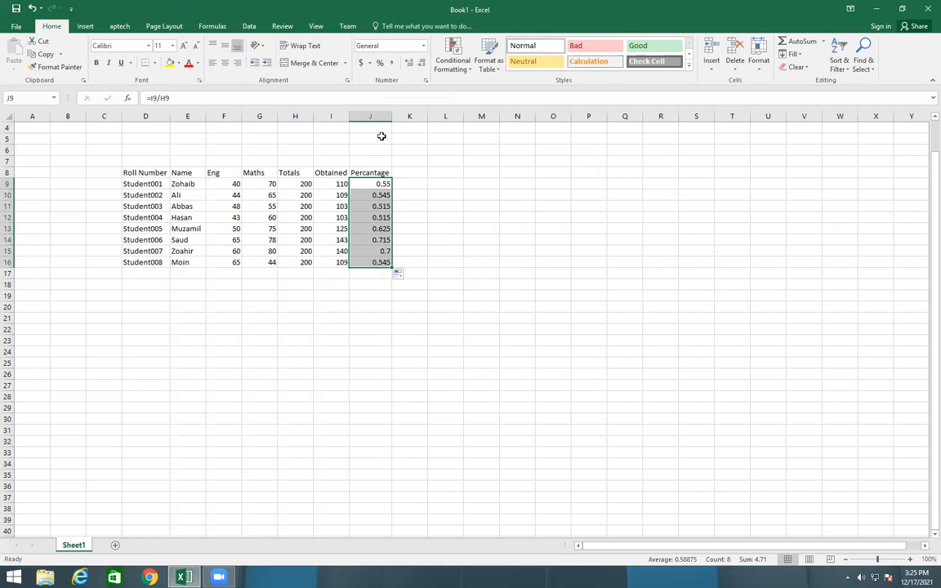
Format the calculated percentages in J9:J16 with the Percent number style
left_click(379, 63)
left_click(517, 239)
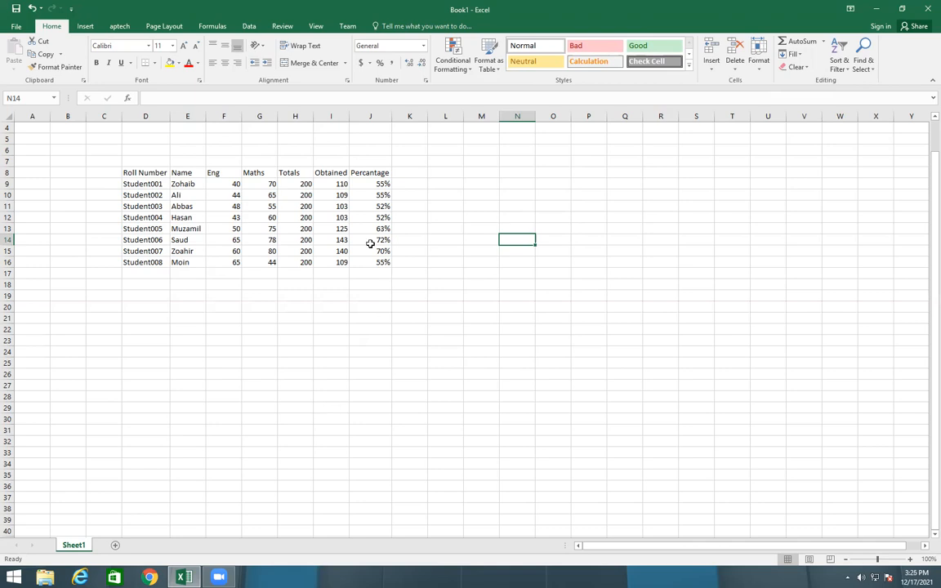
Add the header Grade in K8, beside the Percantage column
left_click(410, 176)
type("Grade")
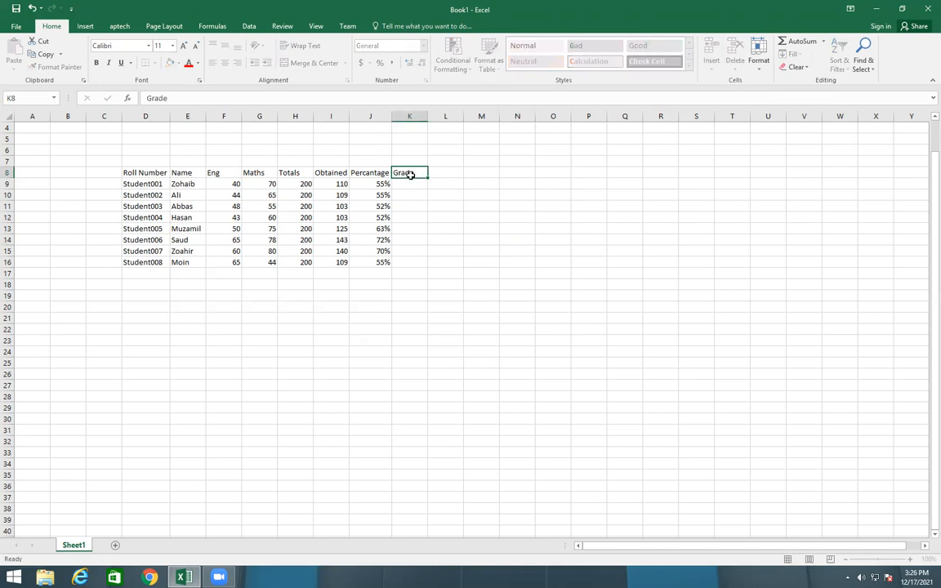
key("Return")
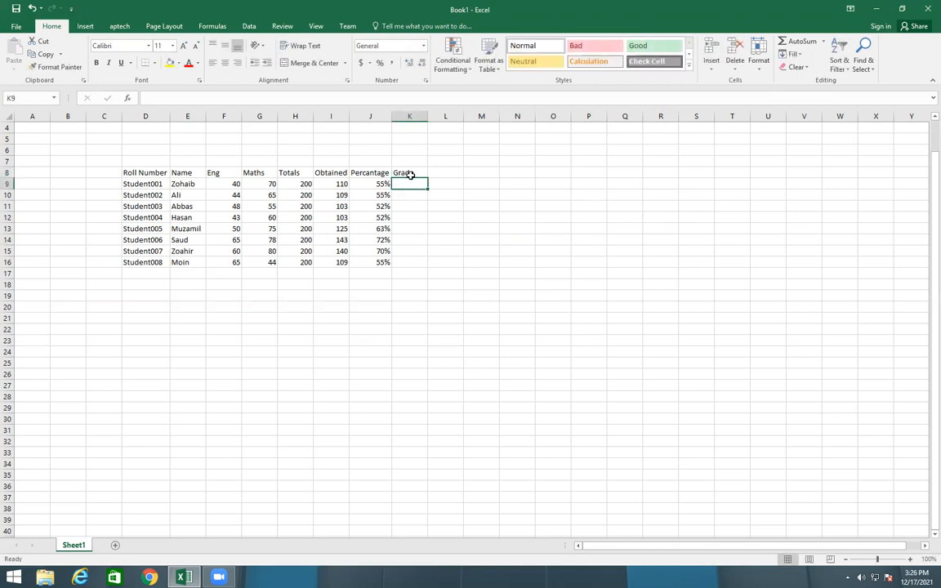
type("=if")
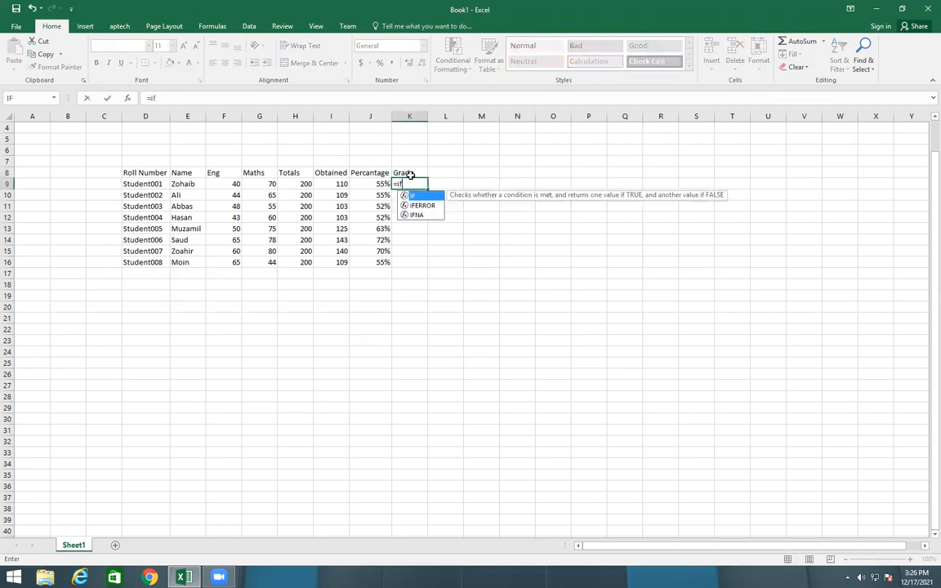
key("Tab")
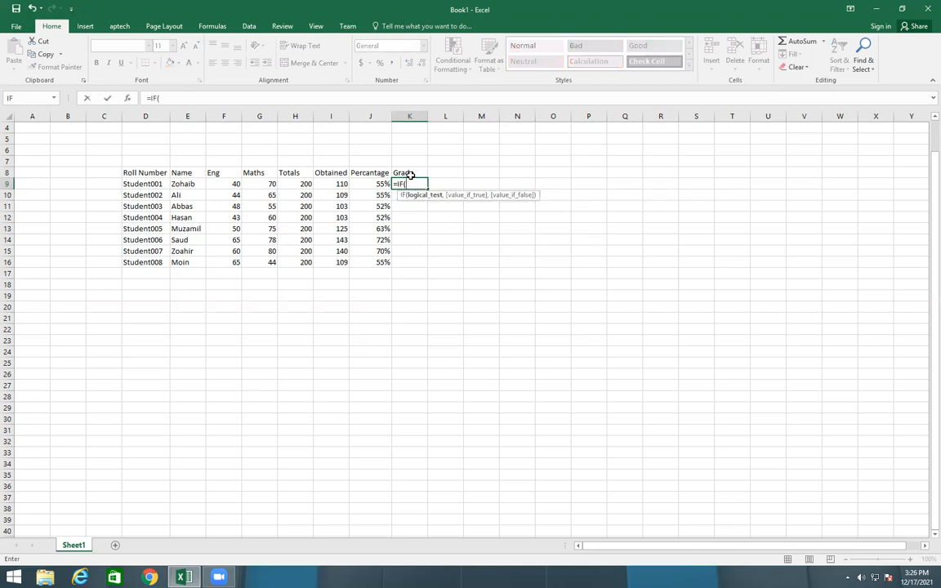
left_click(367, 184)
type(">")
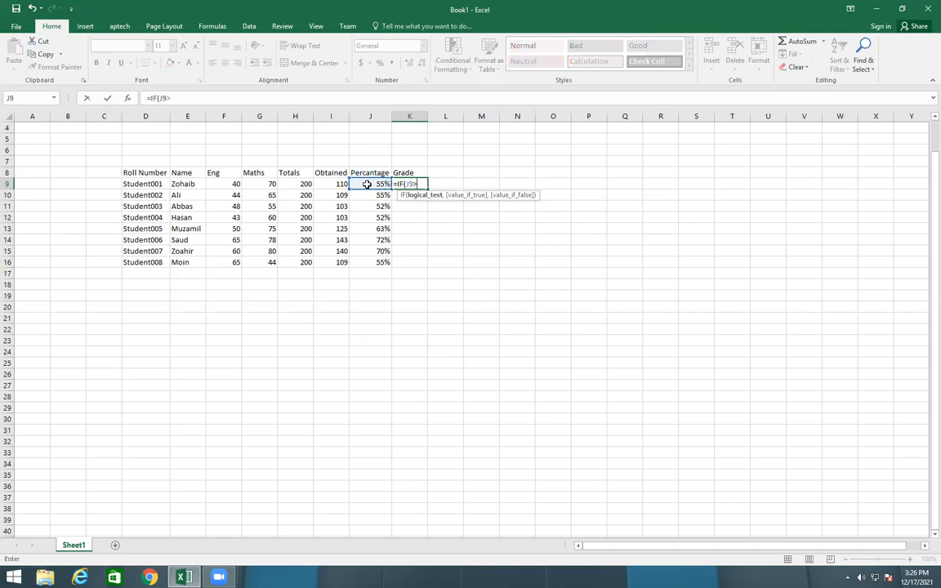
type("=70%")
key("BackSpace")
key("BackSpace")
key("Escape")
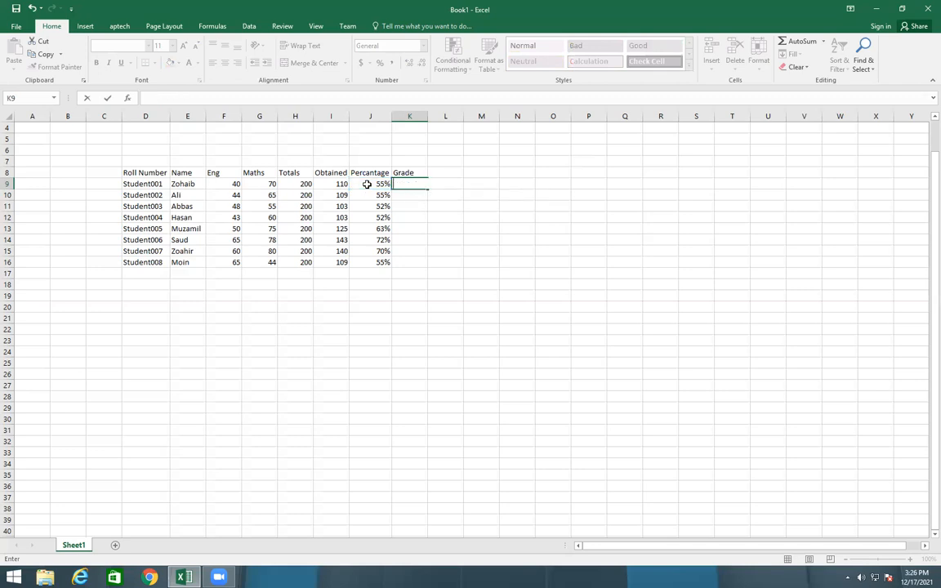
left_click(445, 261)
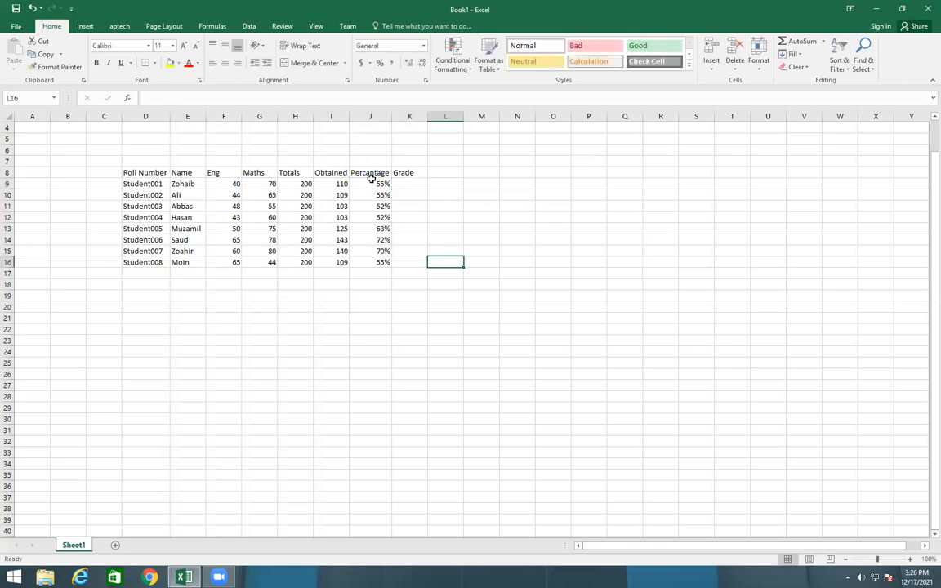
Calculate the first student's percentage in the spare cell M9 with =I9/H9*100
left_click(495, 184)
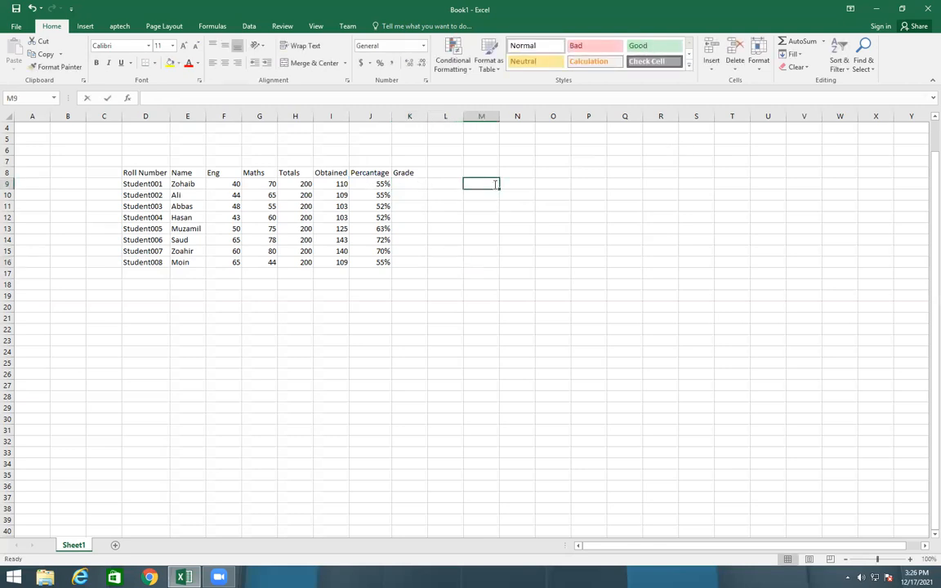
type("=")
left_click(335, 184)
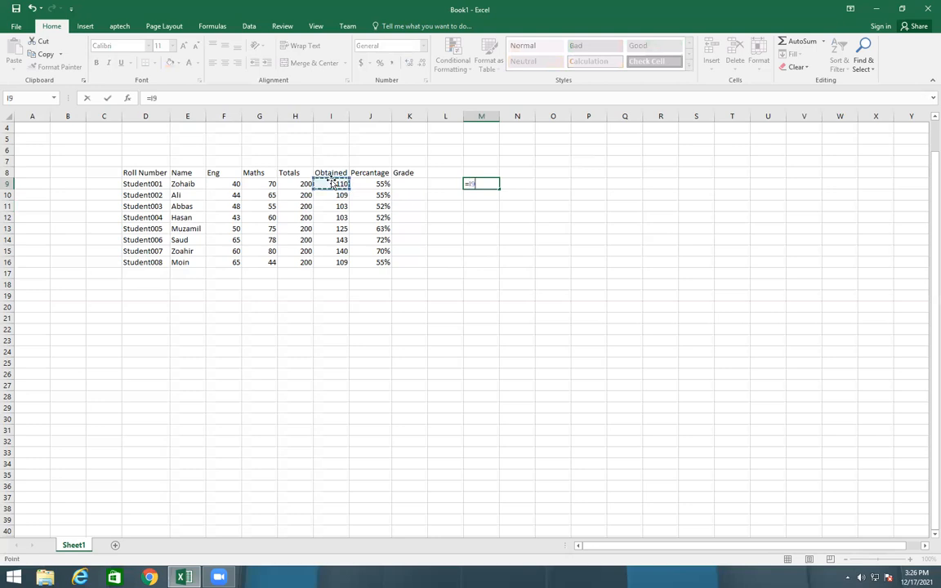
type("/")
left_click(299, 184)
type("*100")
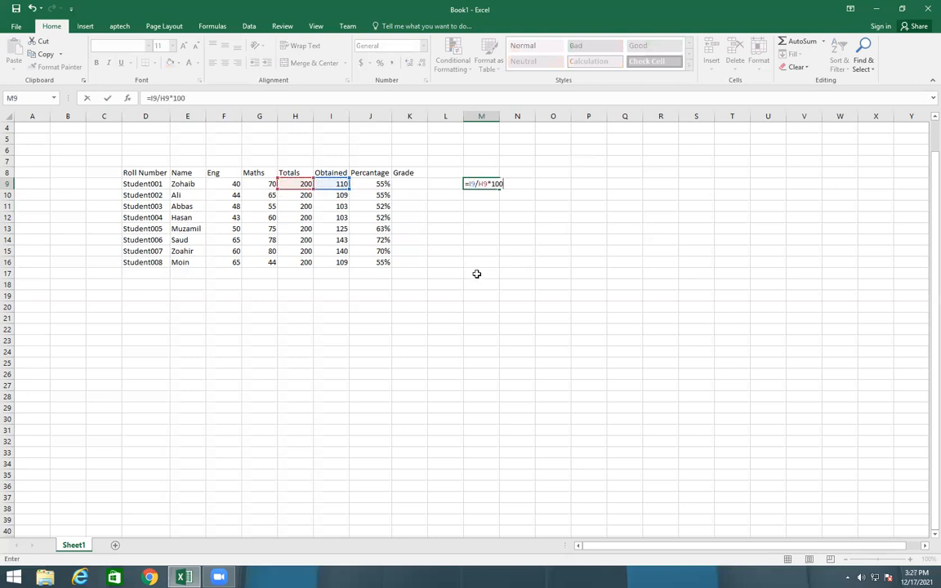
key("Return")
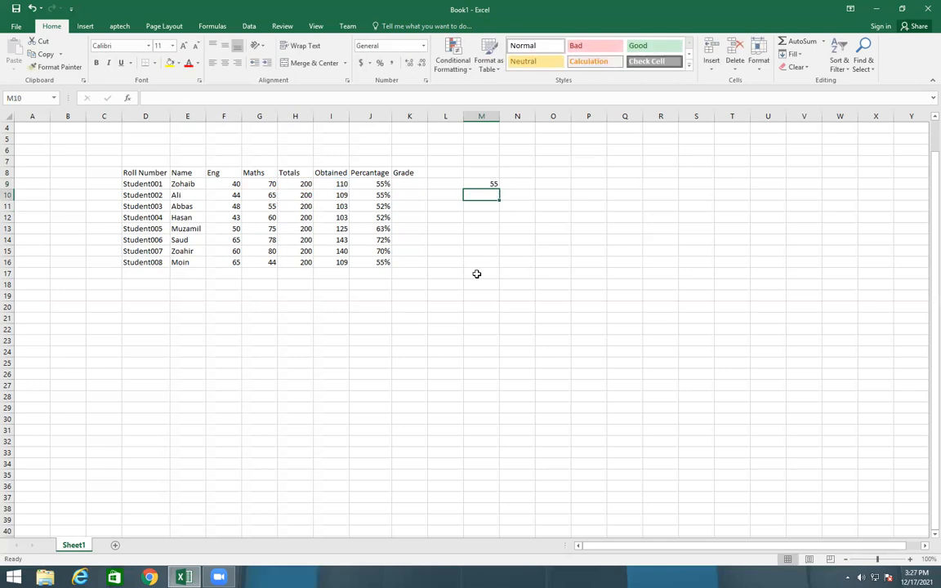
Apply the Percent number style to the trial calculation in M9
left_click(490, 183)
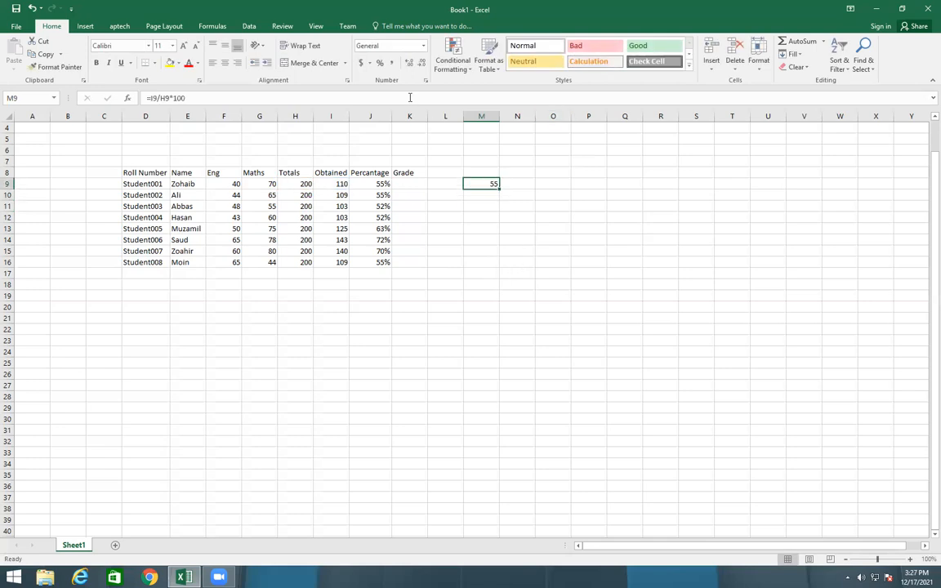
left_click(379, 62)
left_click(532, 351)
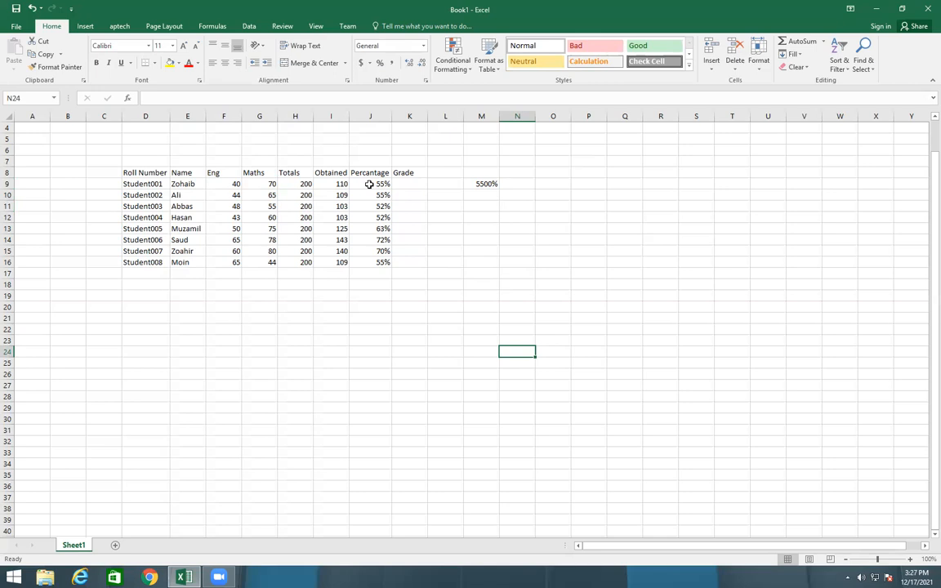
Clear all contents and formatting from the percentage cells J9:J16
left_click_drag(369, 183, 370, 262)
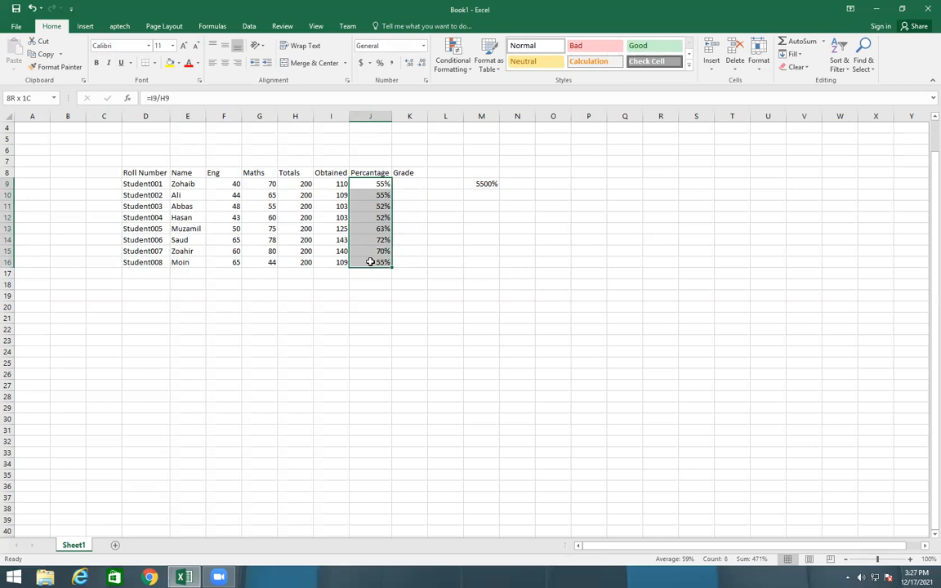
left_click_drag(370, 262, 370, 263)
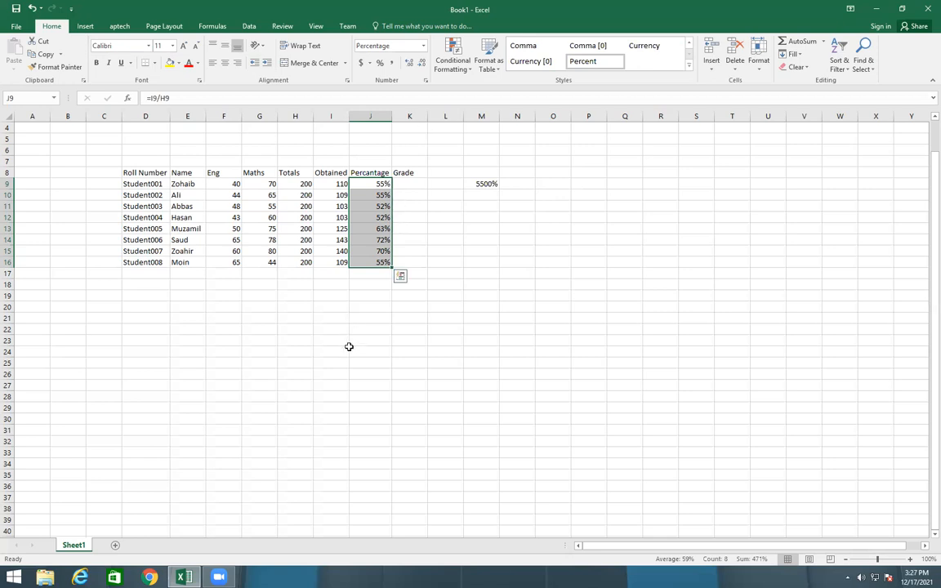
left_click(796, 67)
left_click(807, 81)
left_click(582, 274)
Calculate the percentage in J9 with =I9/H9*100 and fill the formula down to J16
left_click(373, 183)
type("=")
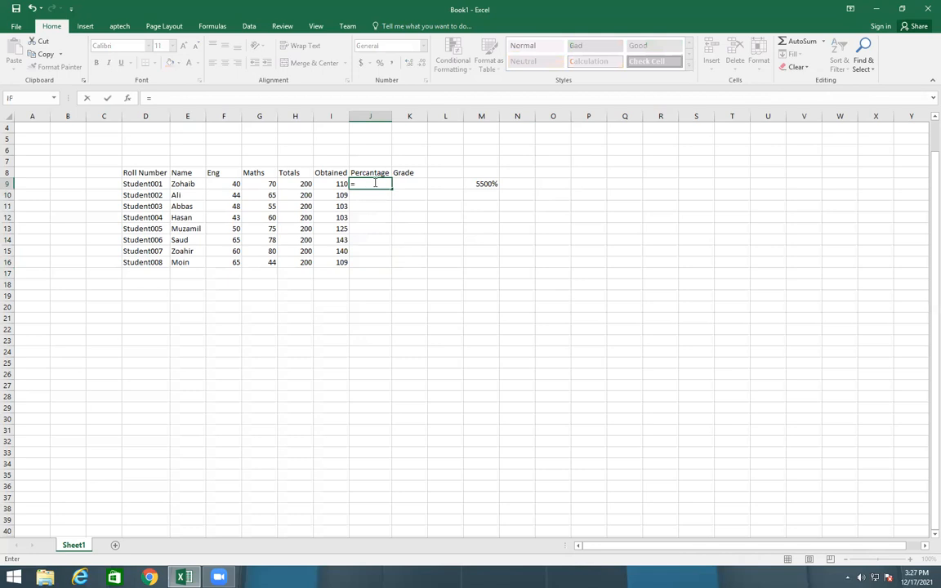
left_click(331, 185)
type("/")
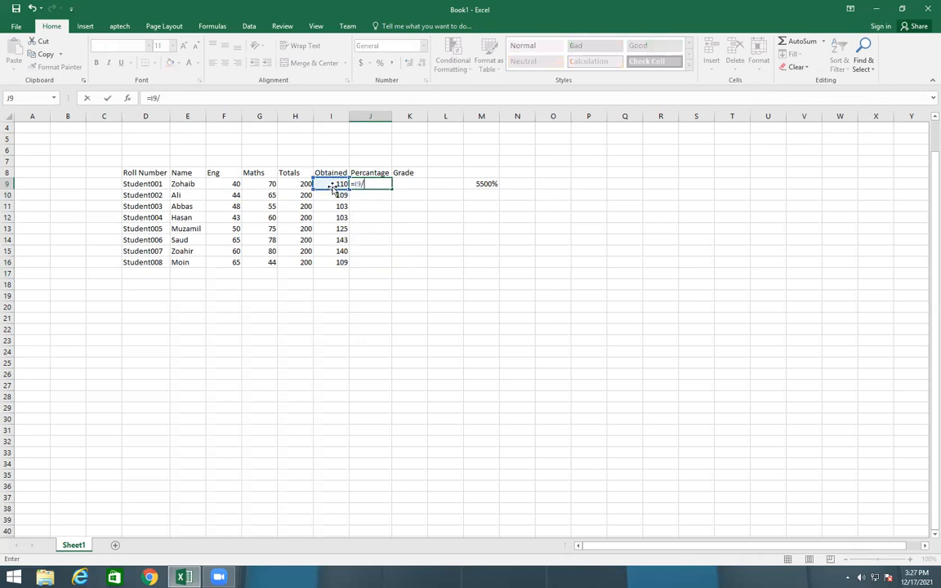
left_click(304, 185)
type("*100")
key("Return")
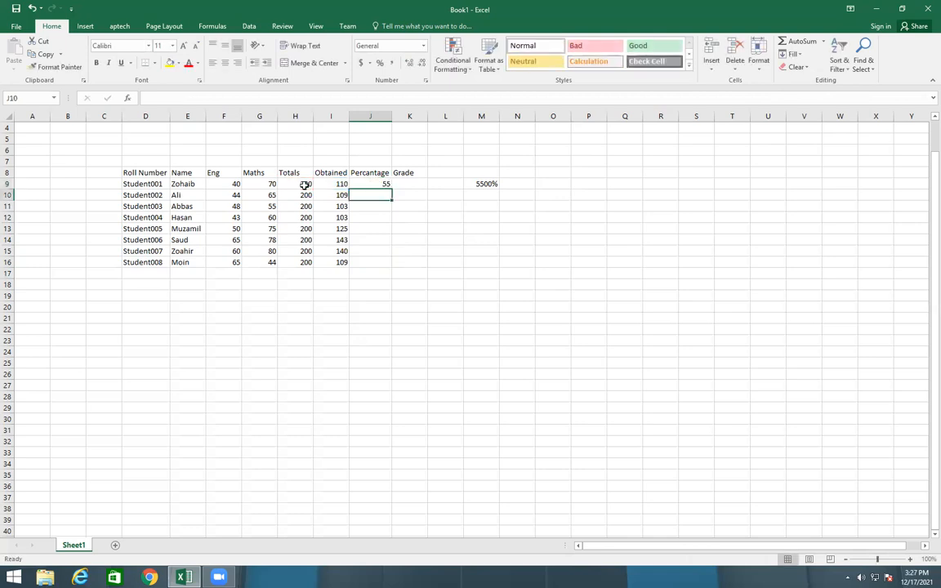
left_click(387, 185)
left_click_drag(391, 188, 399, 269)
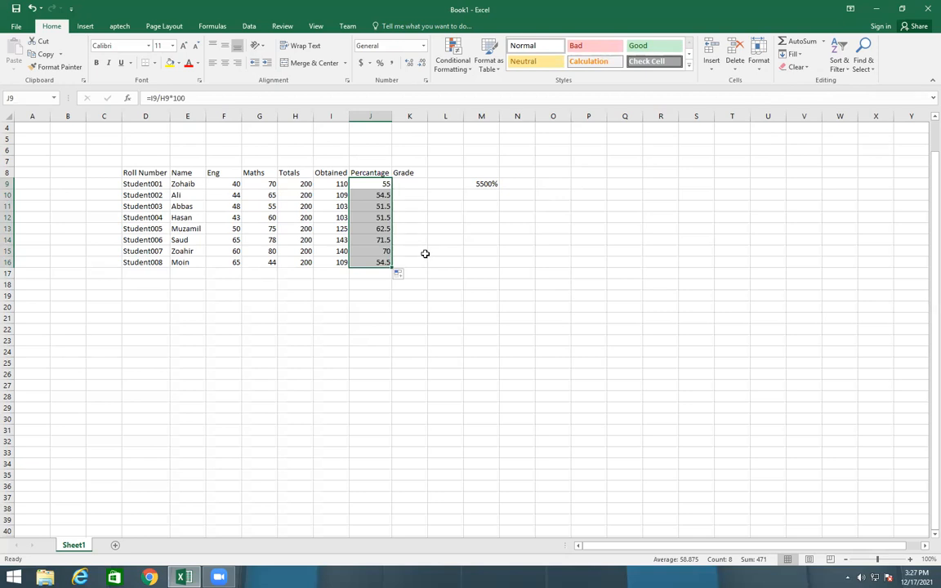
left_click(429, 254)
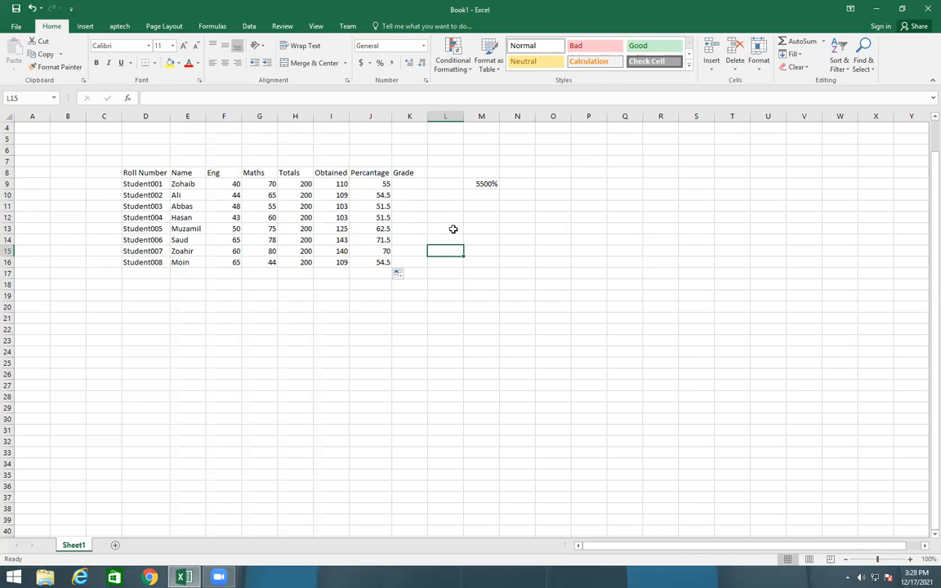
Format the percentages in J9:J16 as Number with 0 decimal places
left_click_drag(372, 185, 372, 261)
right_click(360, 200)
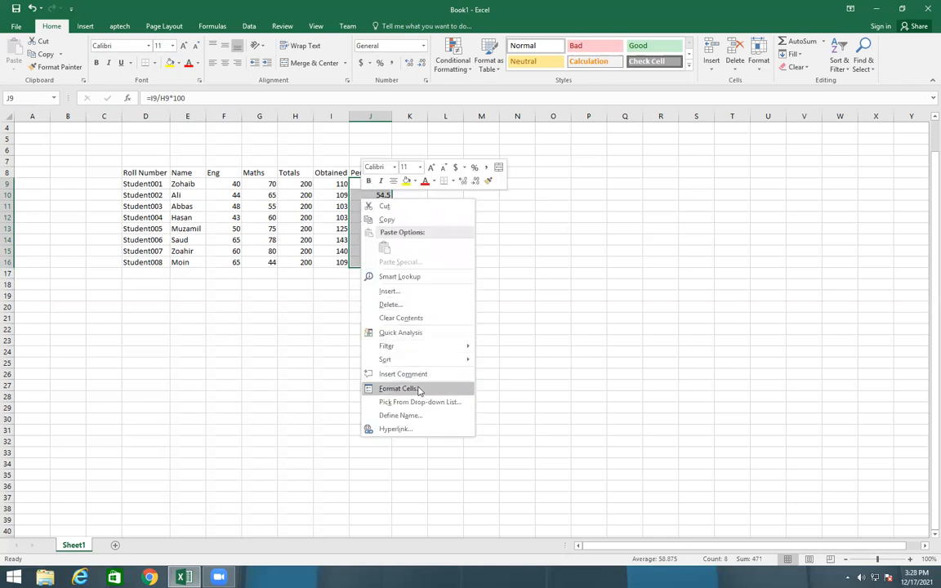
key("Escape")
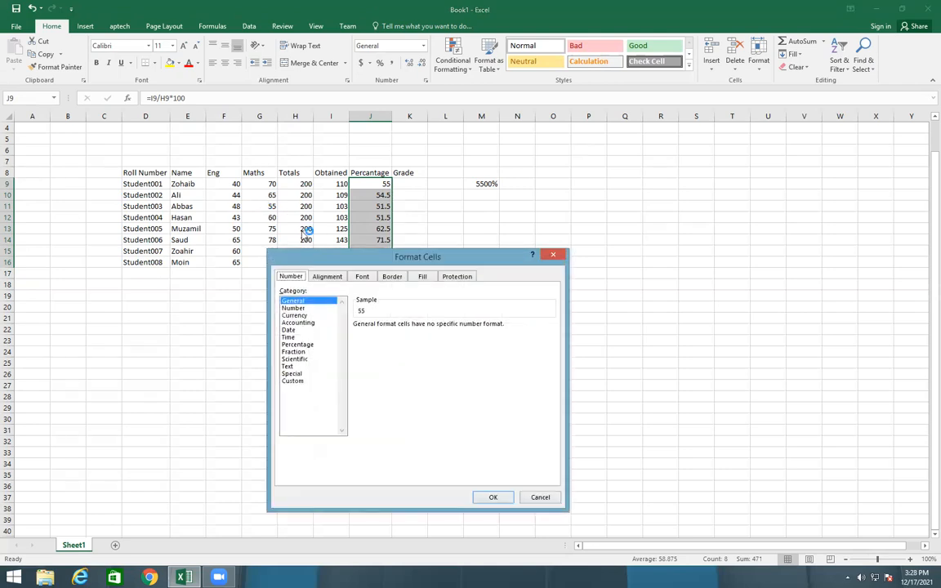
left_click(298, 308)
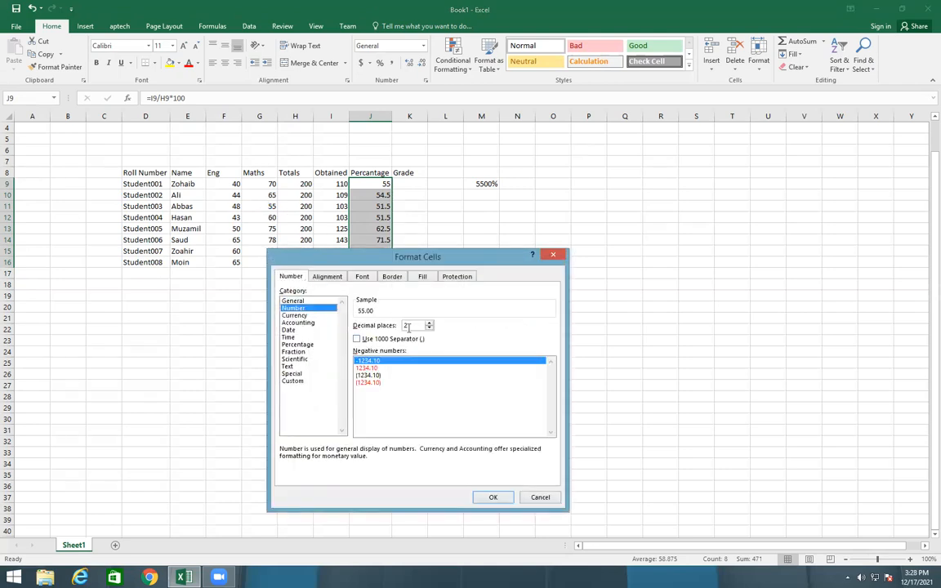
type("0")
left_click(492, 496)
left_click(467, 309)
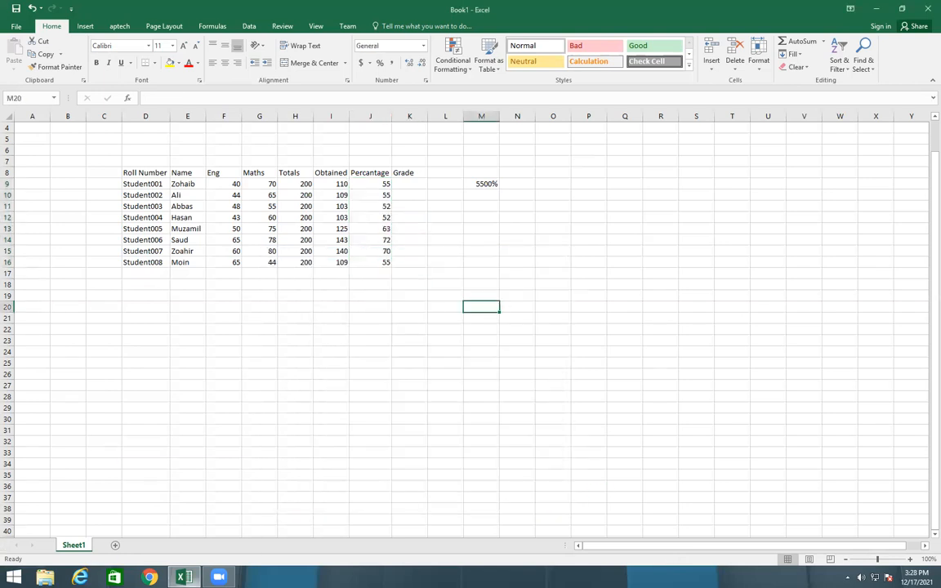
Start an IF formula in K9 that returns "A Grade" when J9>=70
left_click(400, 186)
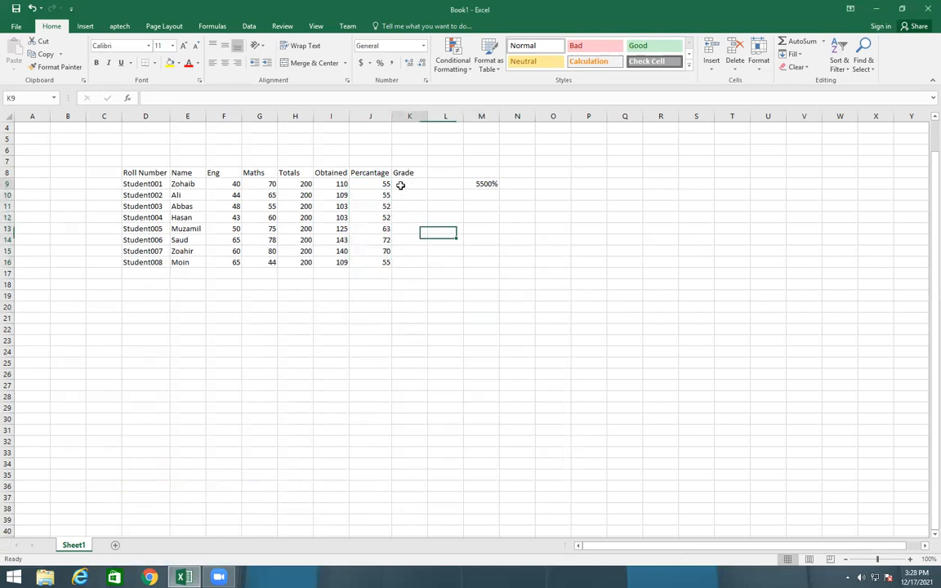
type("=if")
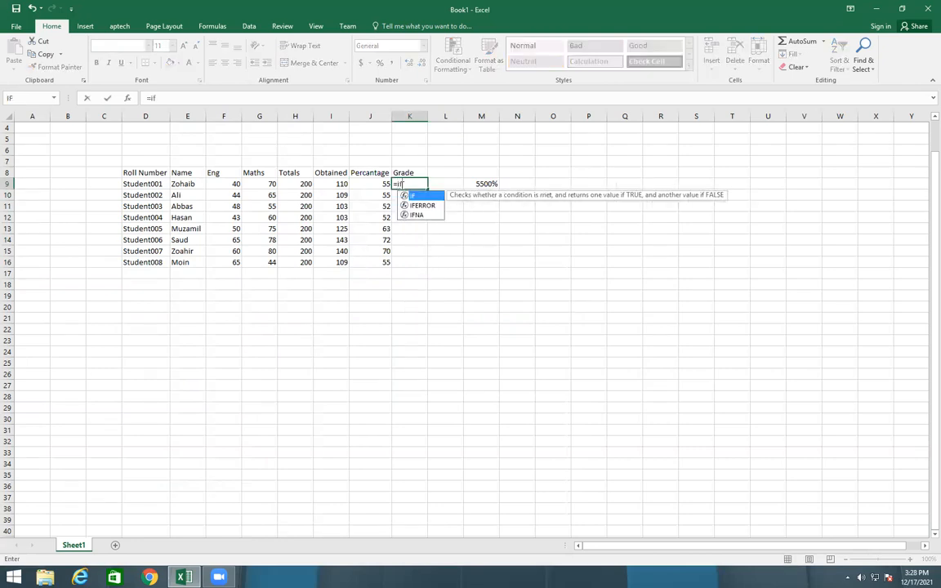
type("(")
left_click(378, 184)
type(">=70")
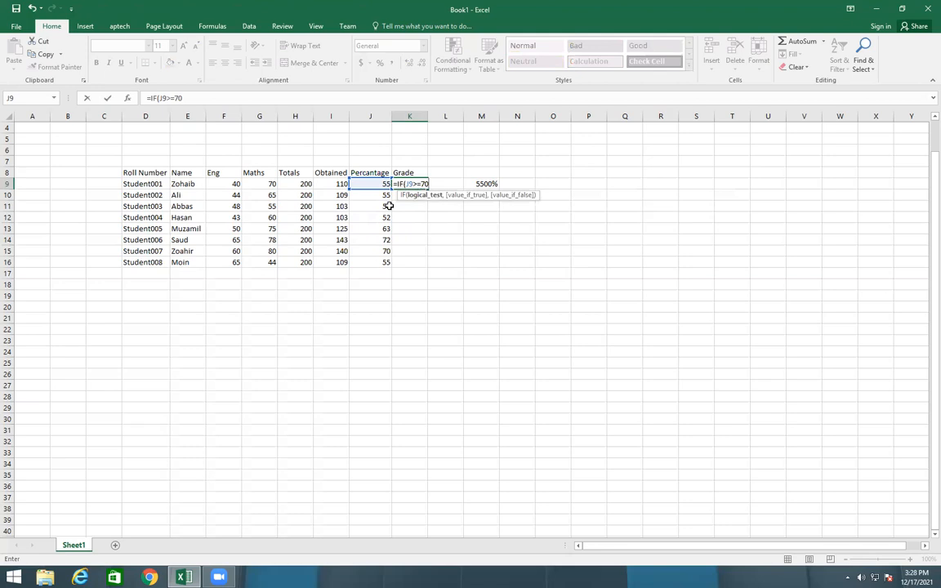
type(",\"A Grade\"")
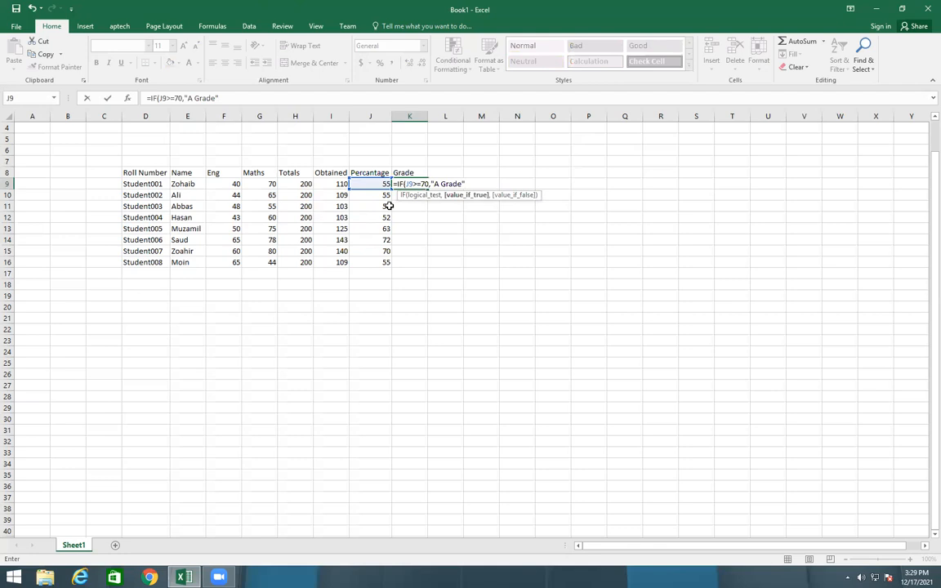
Nest a second IF in the K9 formula that returns "B Grade" when J9>=60
type(",i")
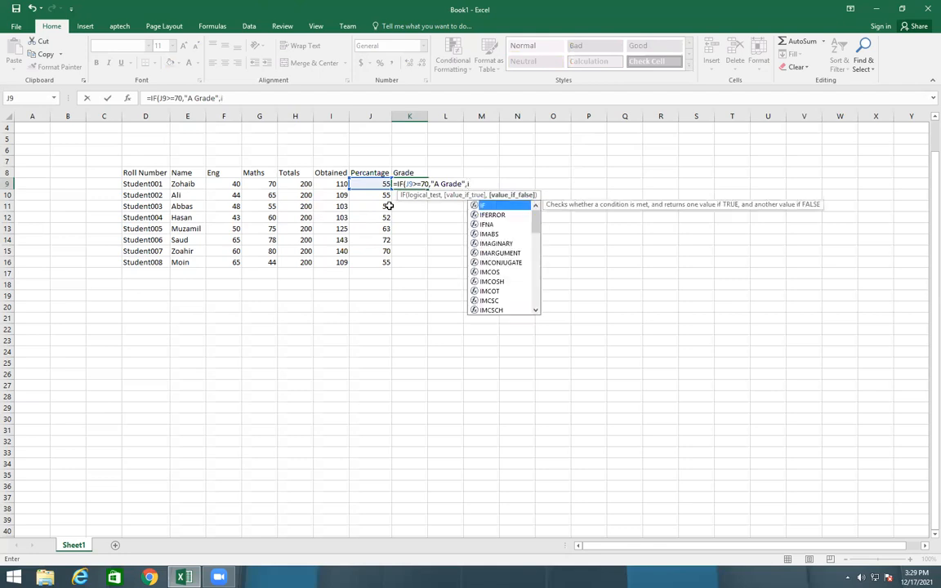
type("f(")
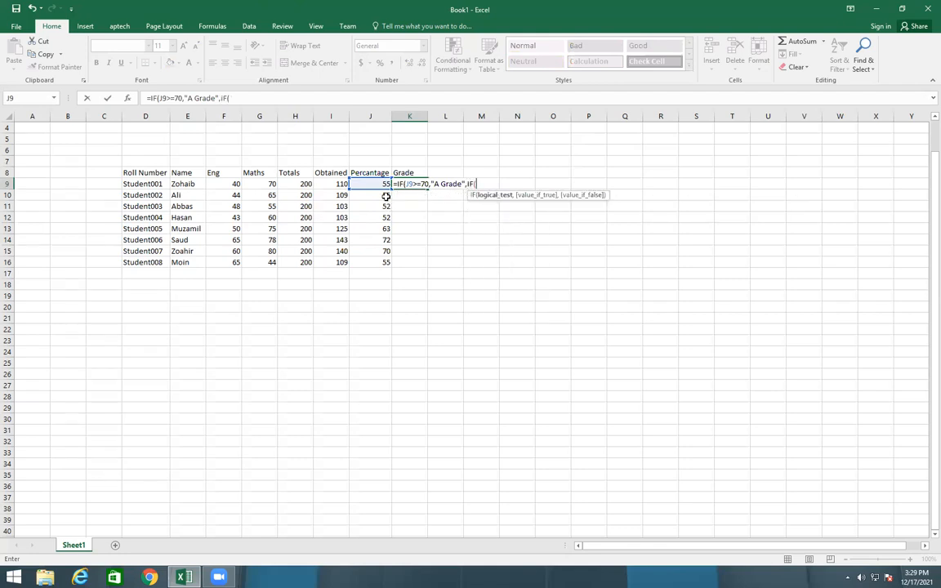
left_click(372, 185)
type(">60")
key("BackSpace")
key("BackSpace")
type("=60")
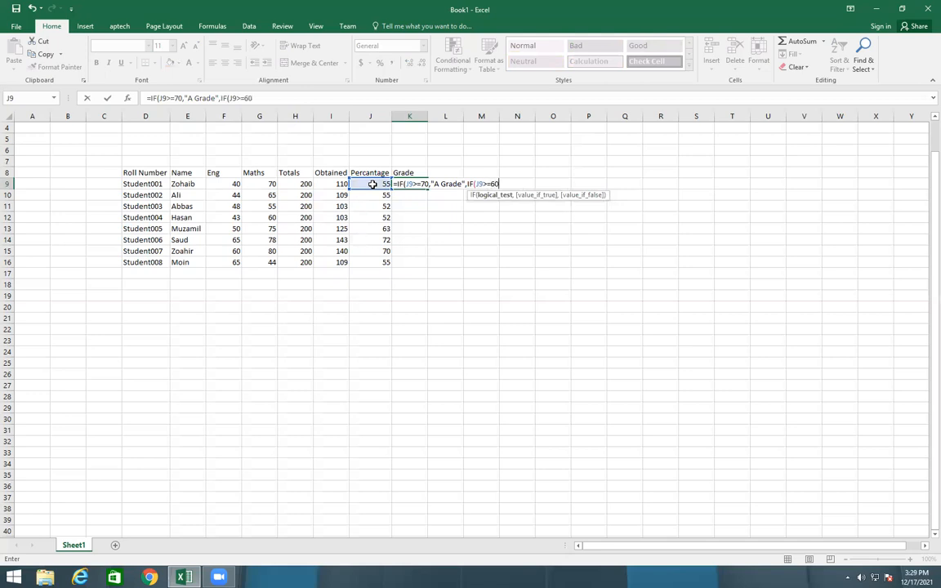
type(",\"")
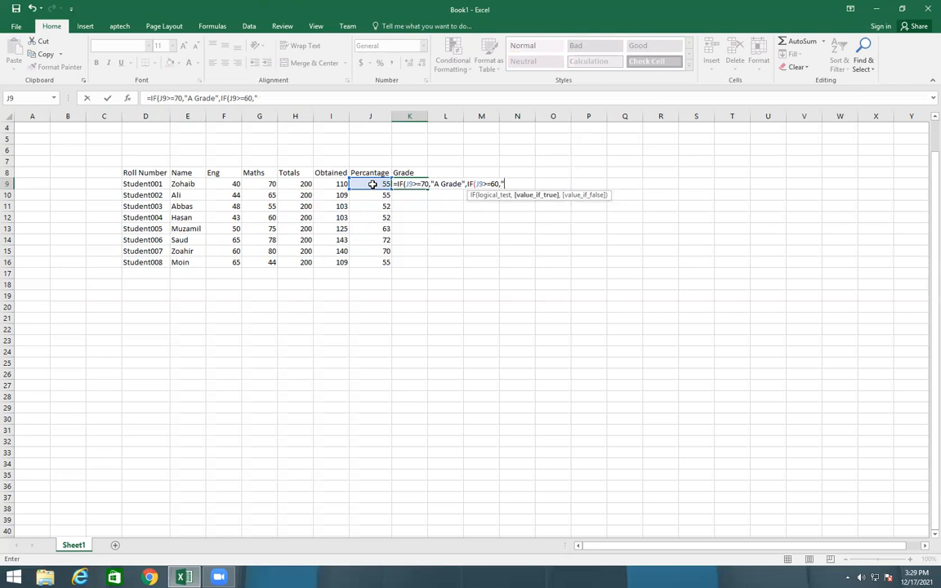
type("B")
type(" Gra")
type("de\"")
type(",if")
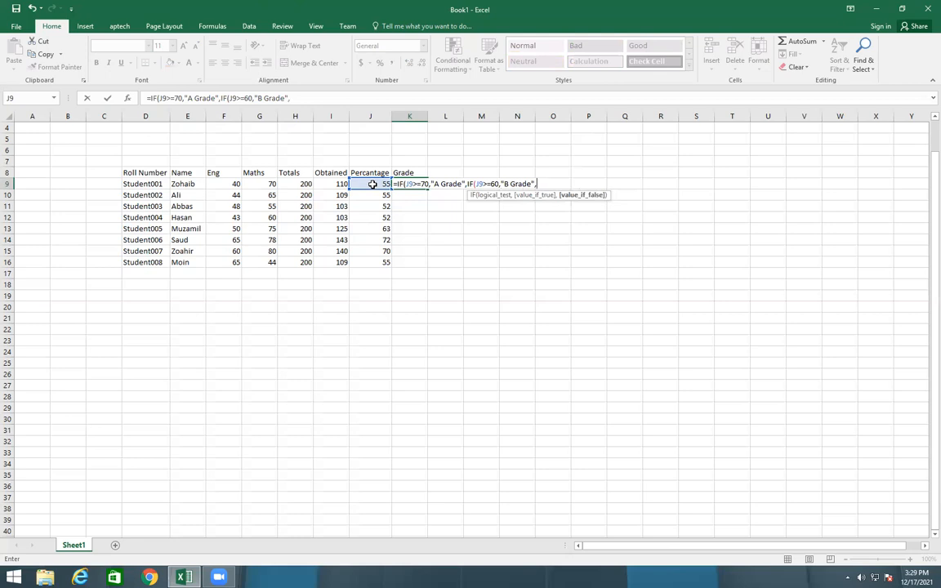
type("(")
Nest a third IF in the K9 formula that returns "C" when J9>=50
left_click(372, 185)
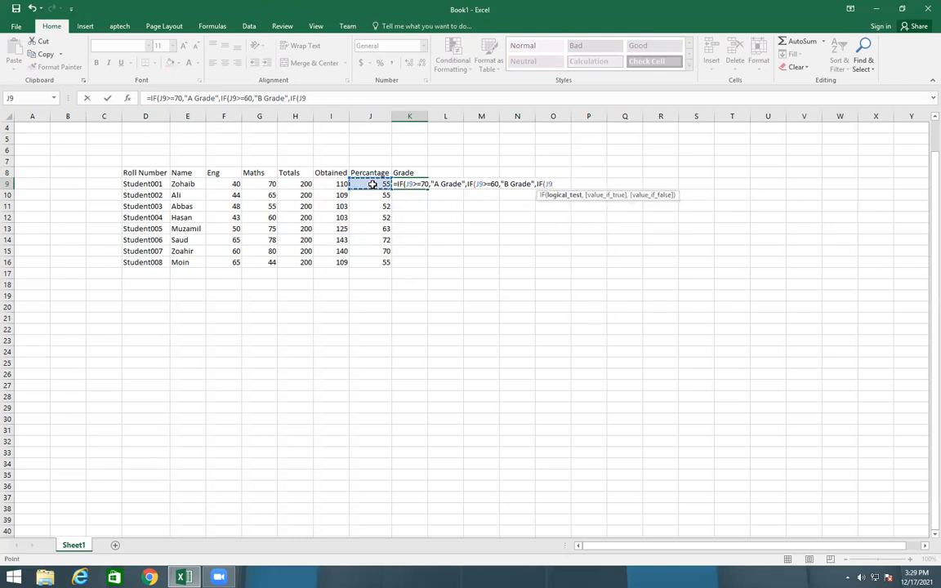
type(">=50")
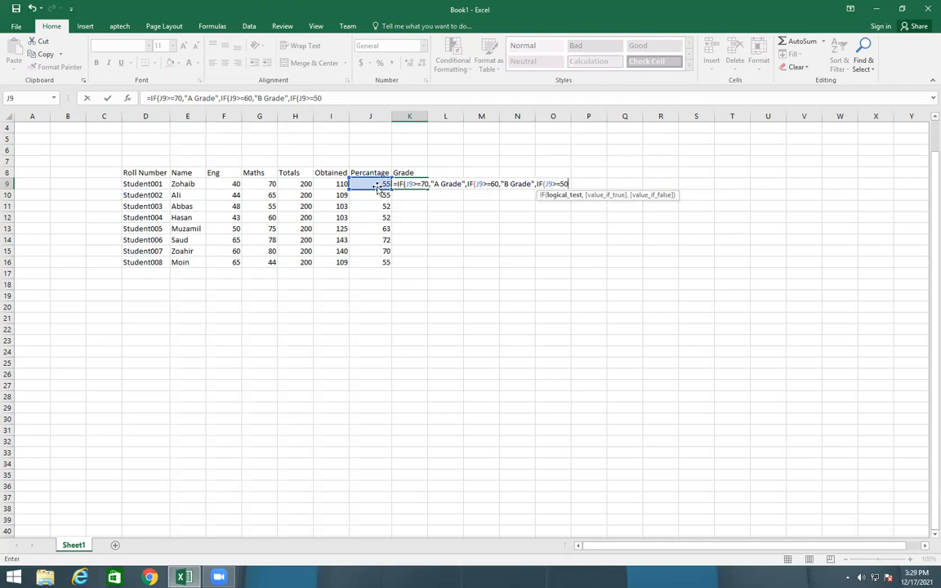
type(",\"")
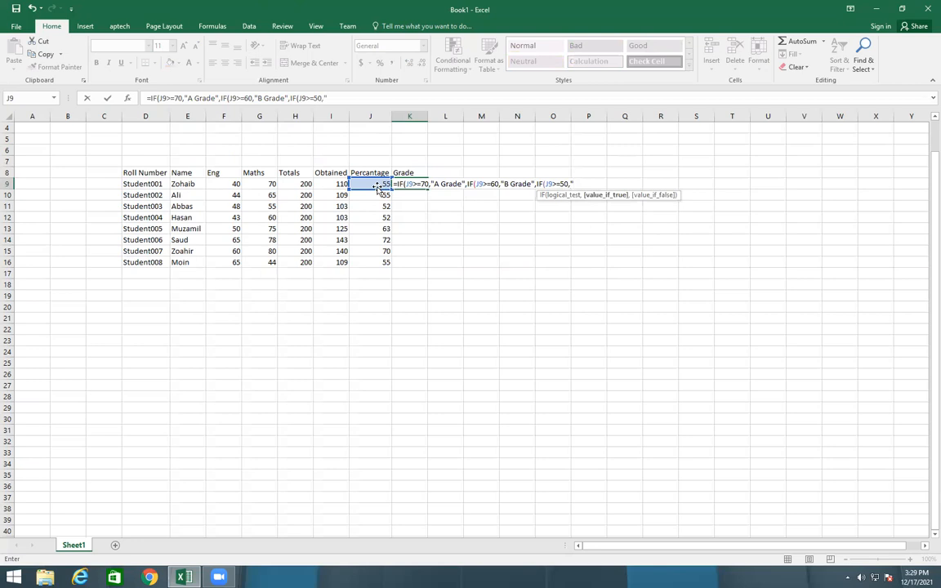
type("C\",")
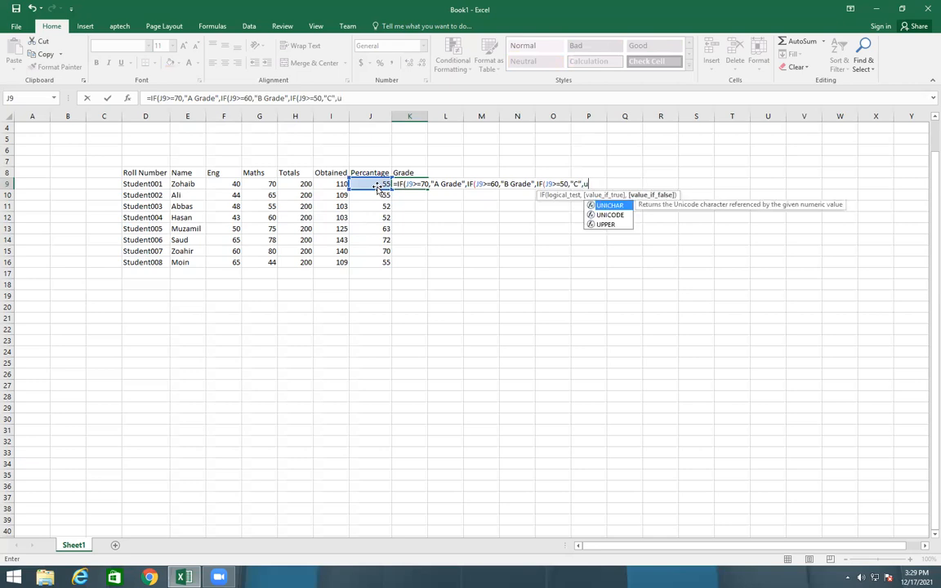
type("IF(")
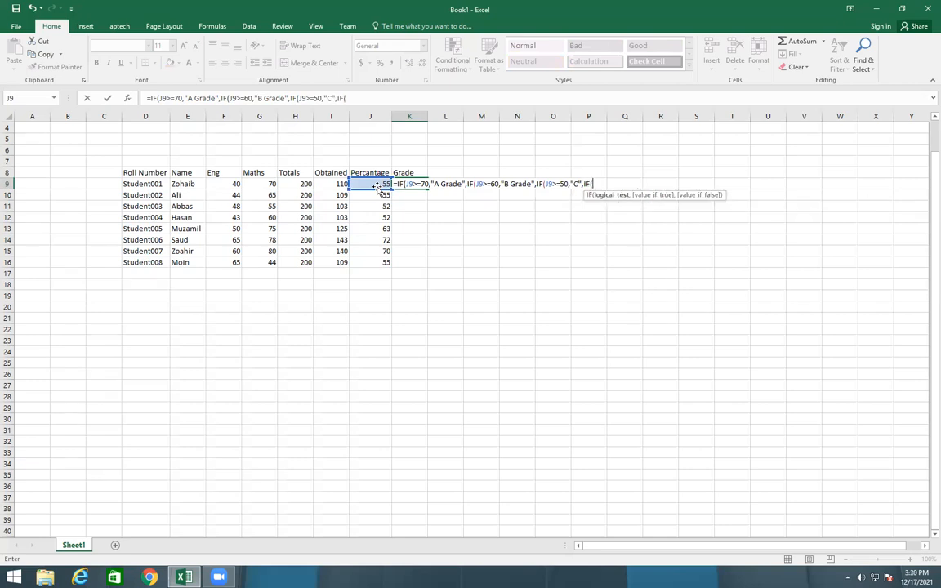
Nest a fourth IF in the K9 formula that returns "D" when J9>40
left_click(373, 183)
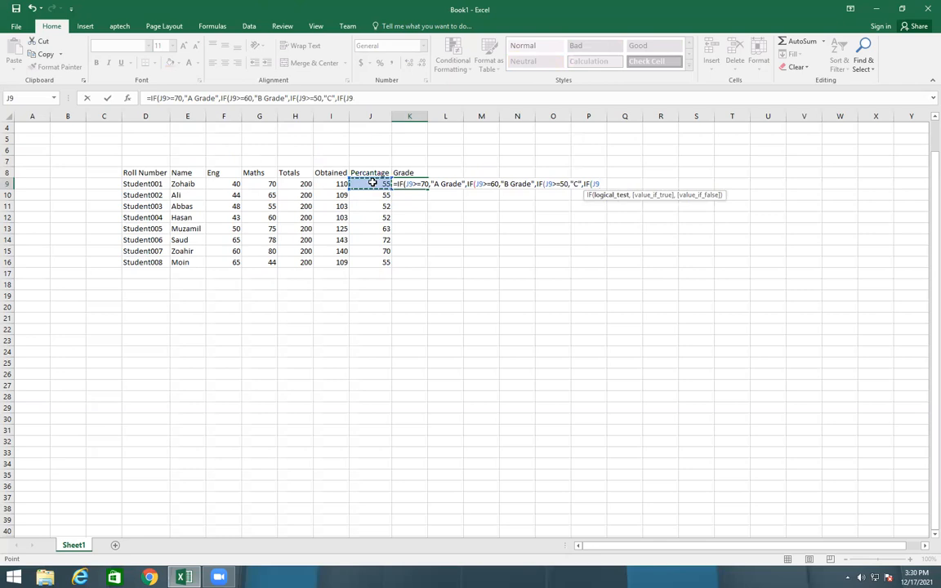
type(">40,\"")
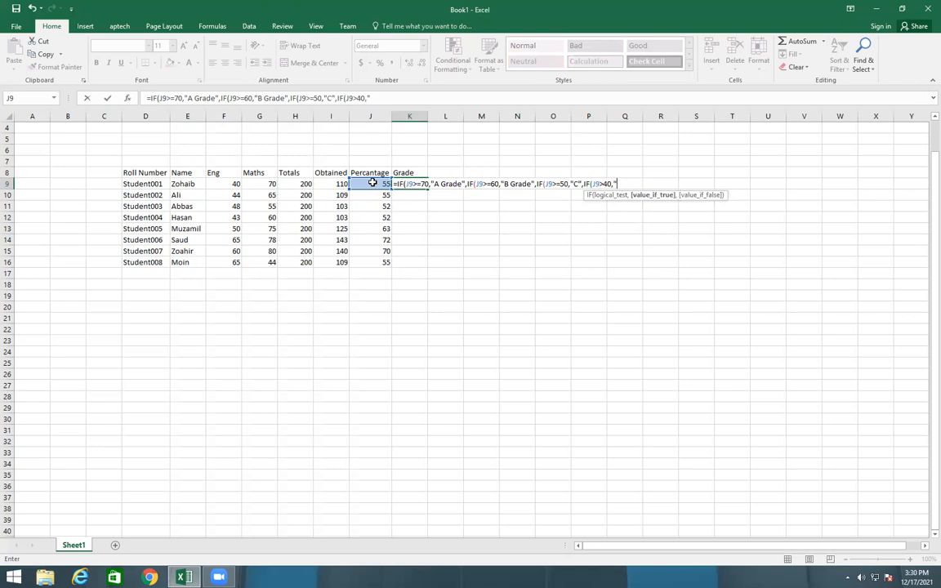
type("D\",IF(")
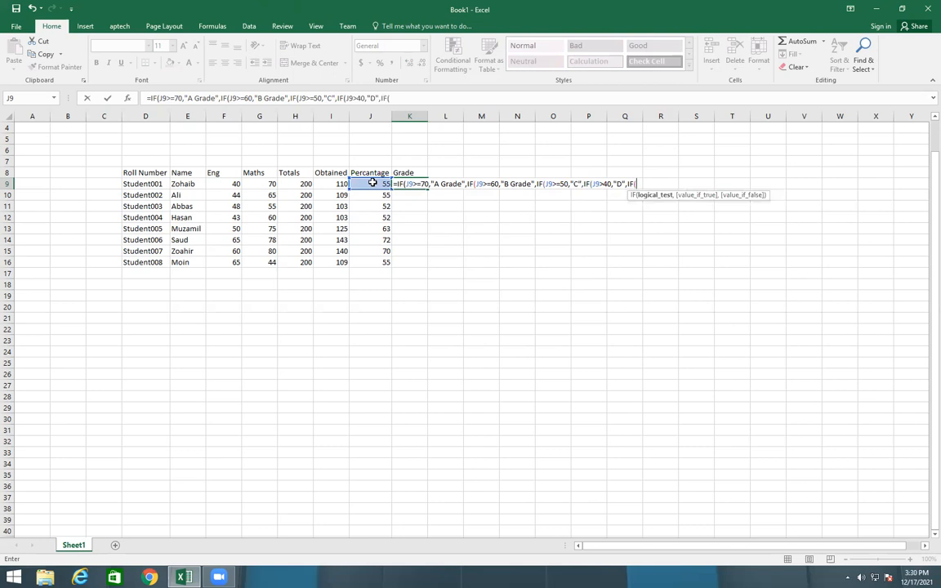
Nest a final IF that returns "Fail" when J9<=40, close all the parentheses and enter the K9 formula
left_click(372, 183)
type("=")
type("40,")
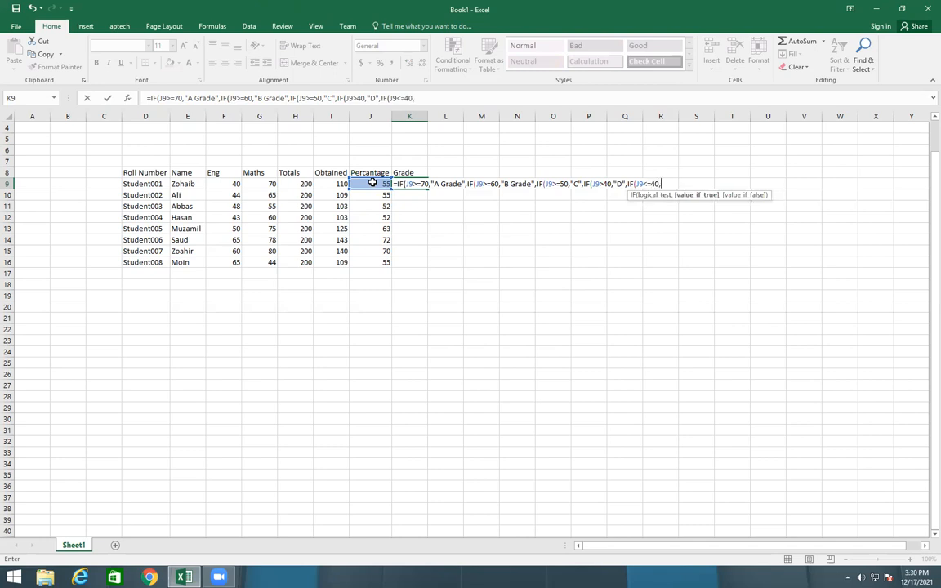
type("\"Fail")
type("))))")
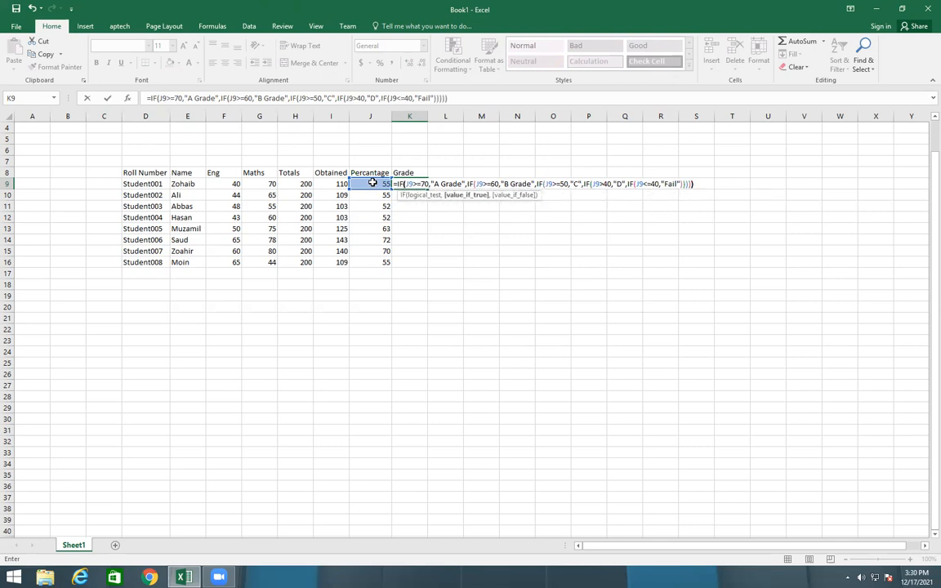
type(")")
key("Return")
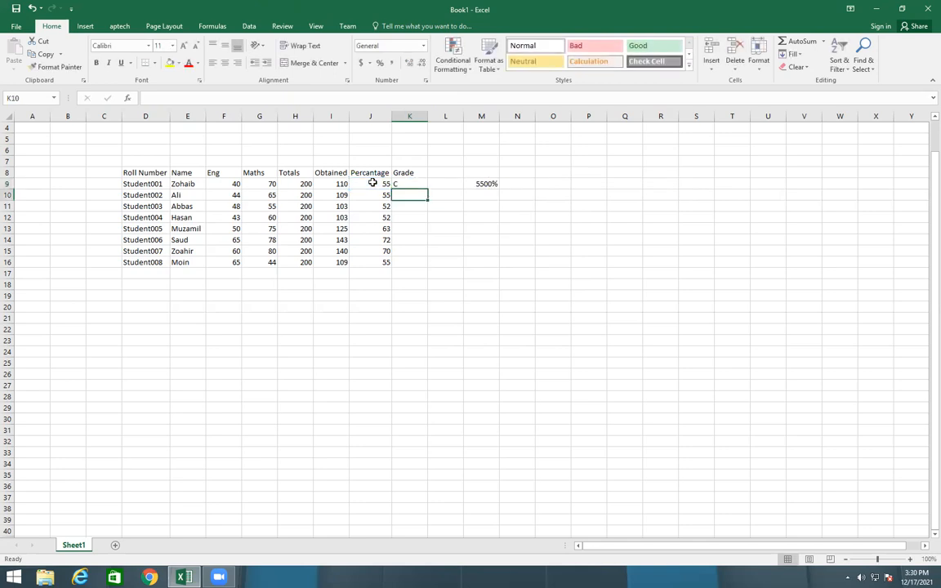
Fill the grade formula from K9 down to K16
left_click(409, 183)
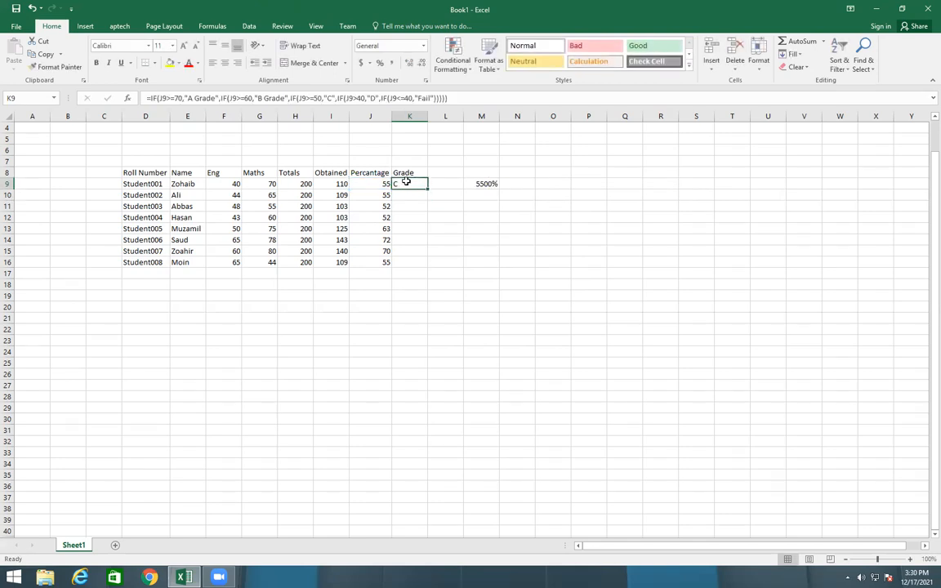
left_click_drag(427, 188, 433, 265)
left_click(519, 249)
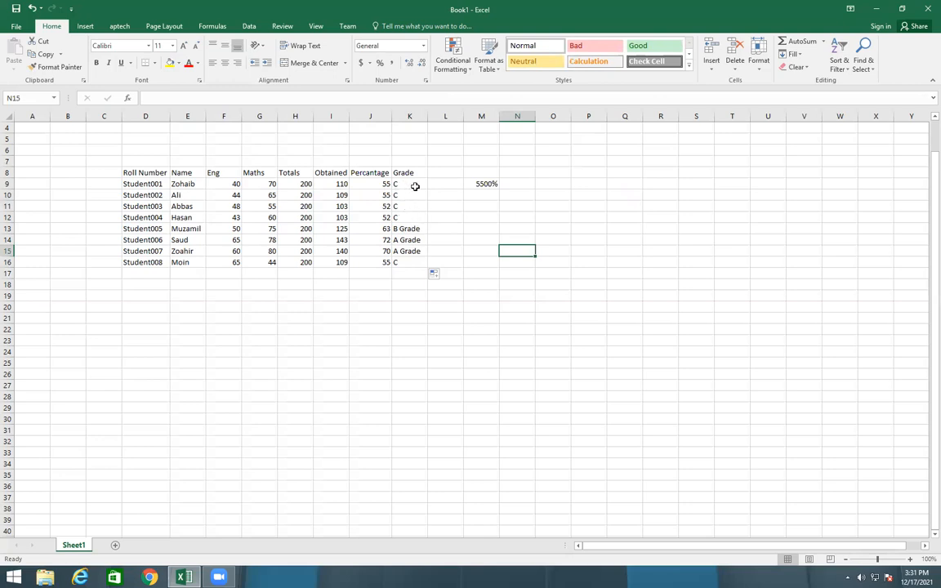
Change the Maths mark of Student004 in G12 to 50
left_click(255, 216)
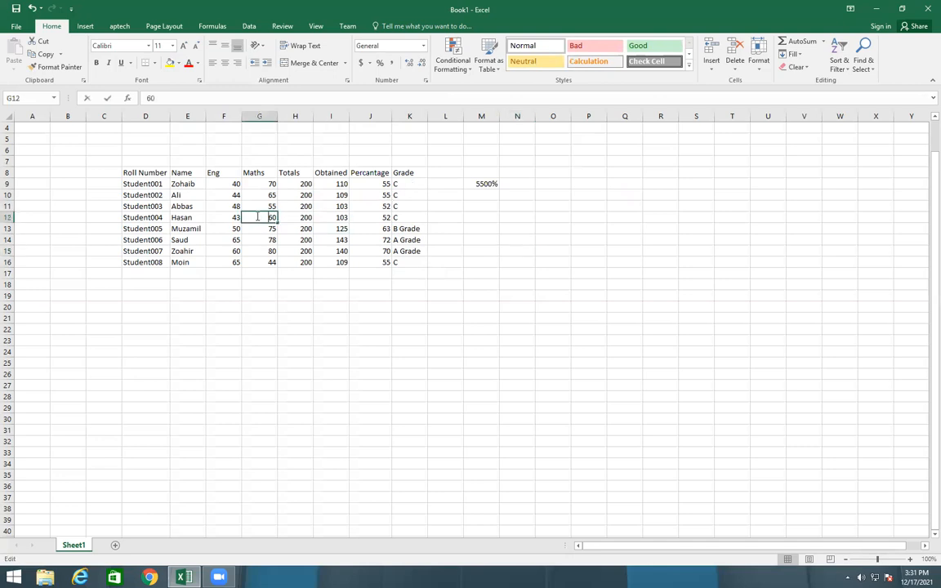
double_click(266, 218)
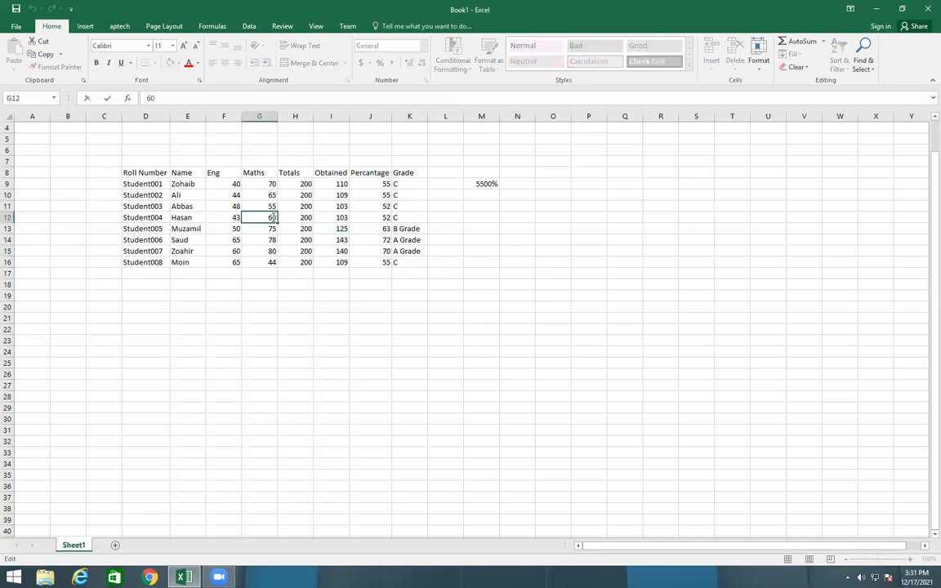
key("BackSpace")
key("BackSpace")
left_click(626, 320)
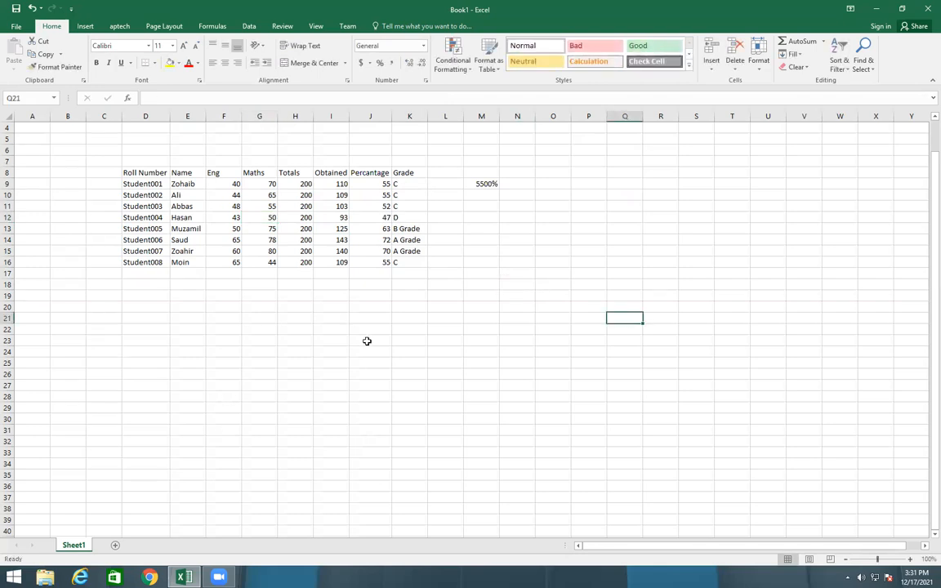
Clear the stray percentage formula from cell M9
left_click(484, 185)
key("BackSpace")
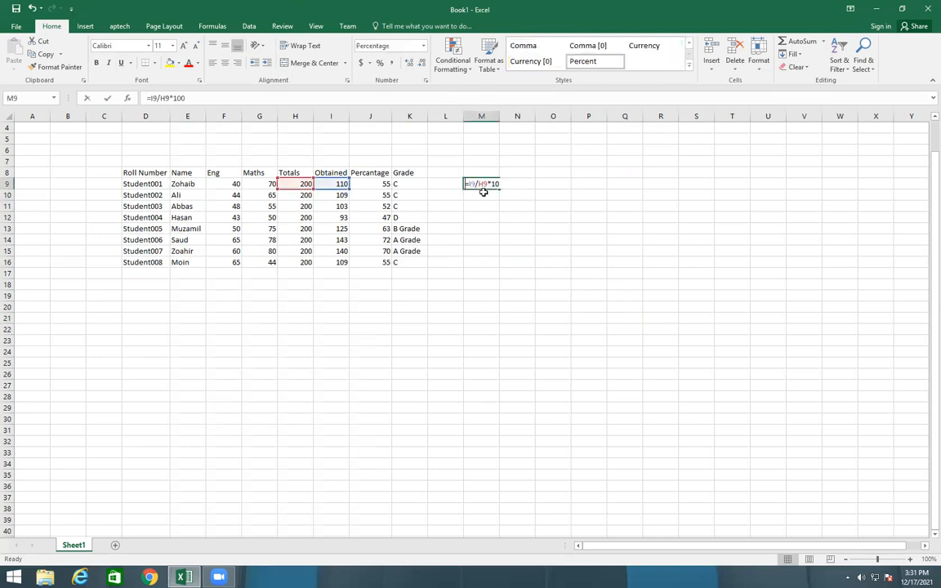
left_click(547, 294)
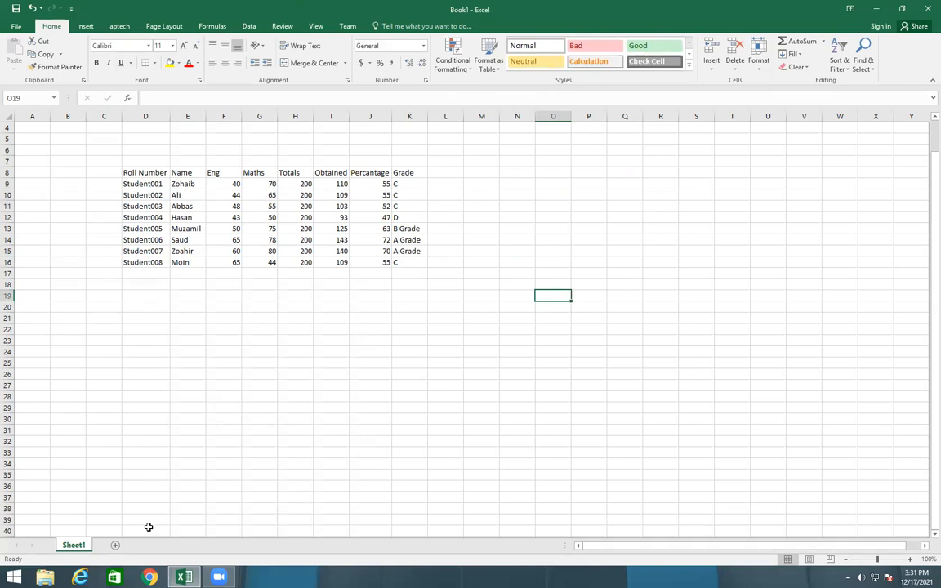
Add a second worksheet to Book1 and create a new blank workbook
left_click(116, 545)
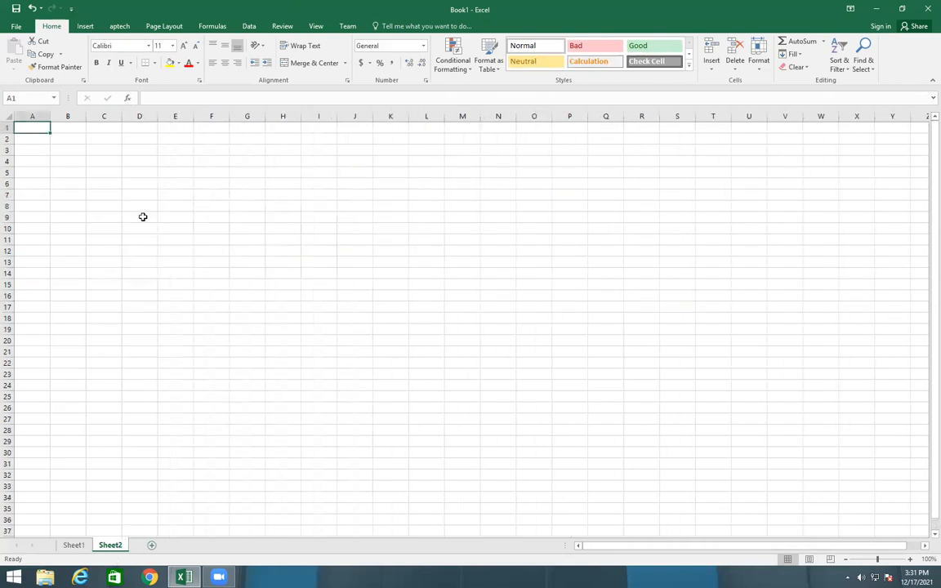
left_click(15, 27)
left_click(26, 74)
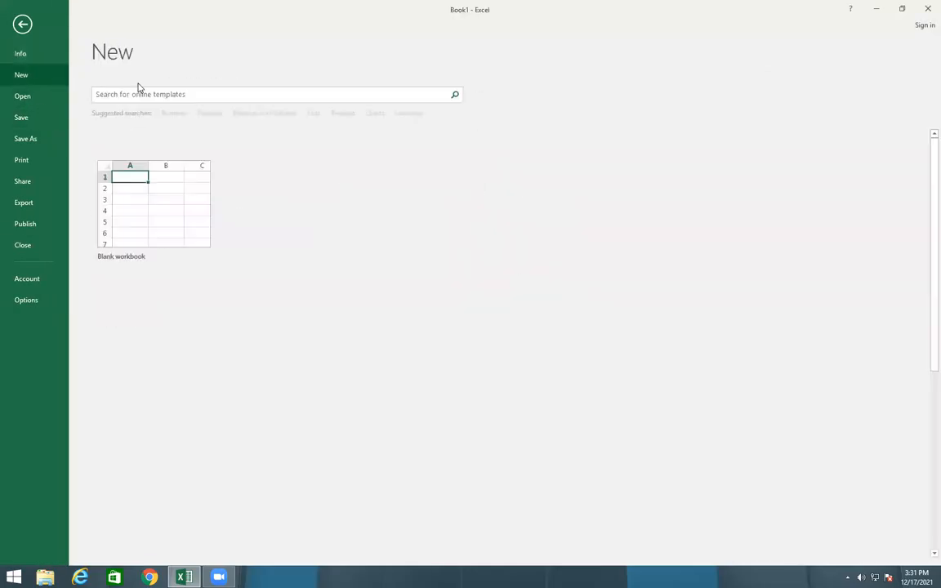
left_click(148, 188)
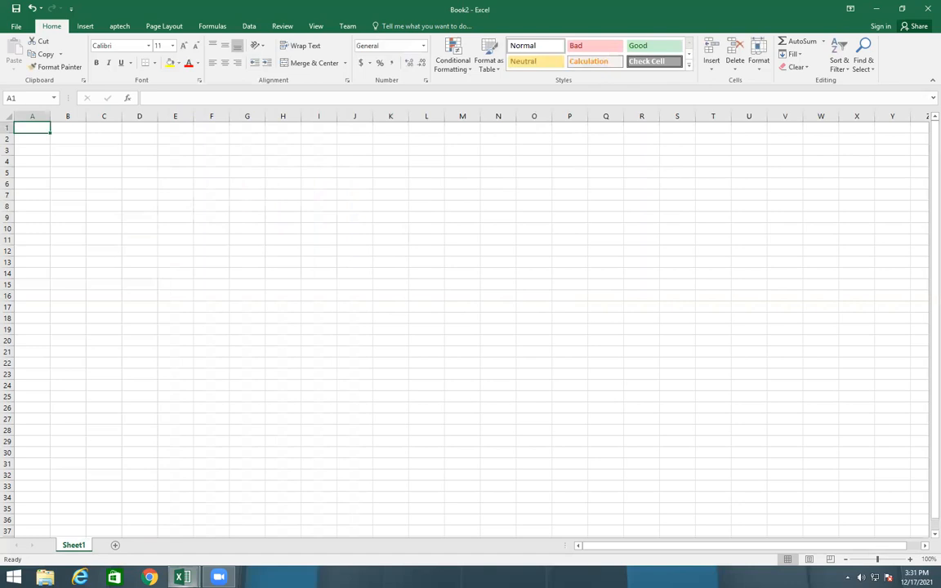
Switch back and forth between Book1 and Book2, viewing Sheet1 and Sheet2 of Book1, and return to the marks table
mouse_move(183, 576)
left_click(155, 521)
left_click(75, 543)
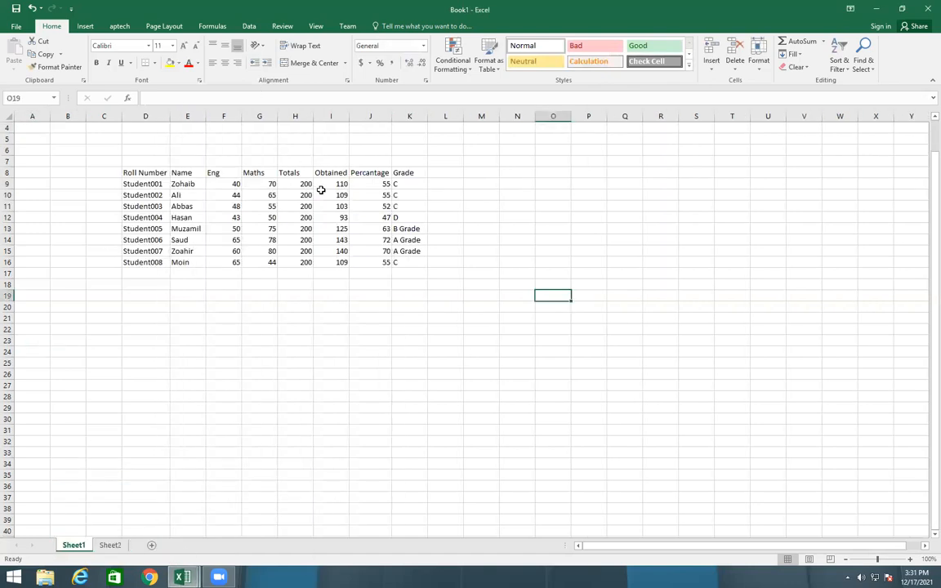
mouse_move(183, 576)
left_click(218, 539)
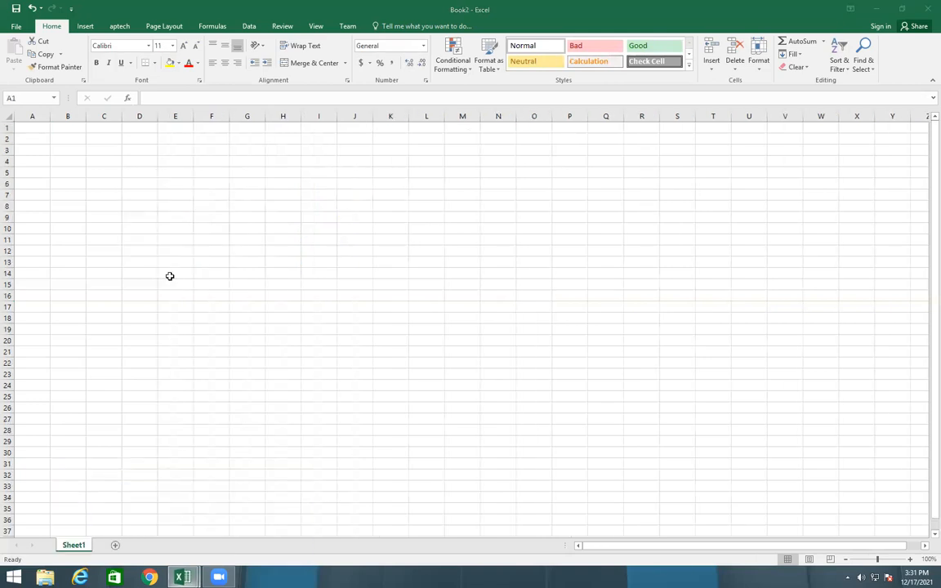
mouse_move(183, 575)
left_click(178, 550)
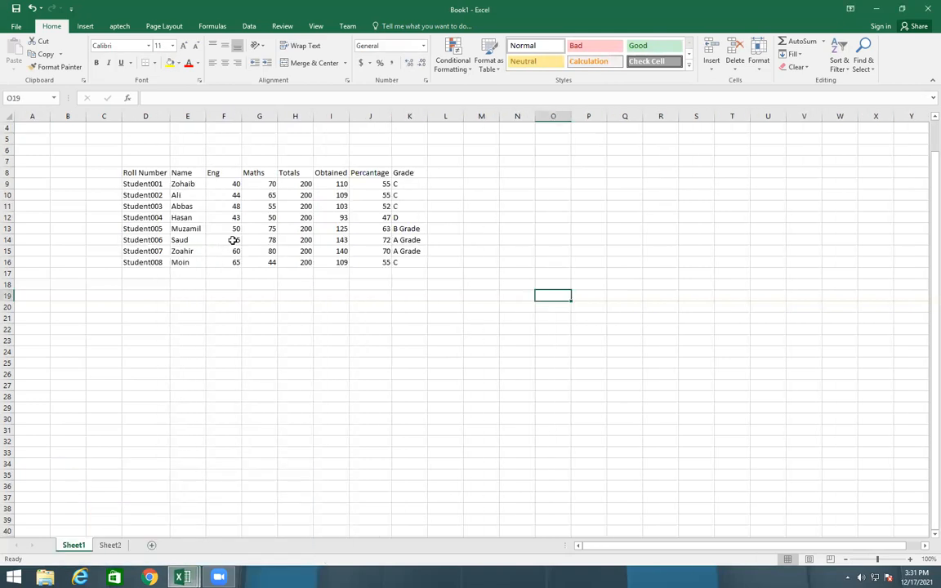
left_click(112, 545)
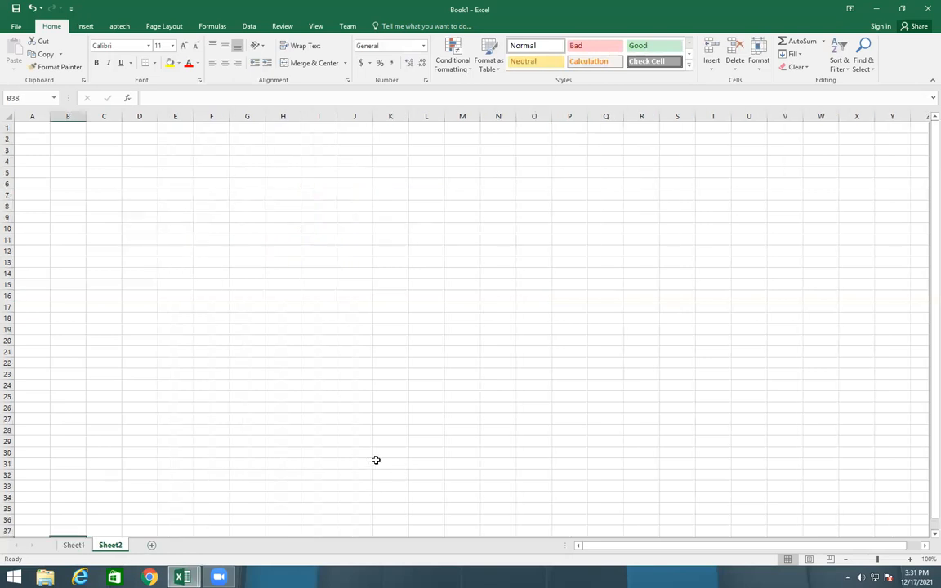
left_click(64, 542)
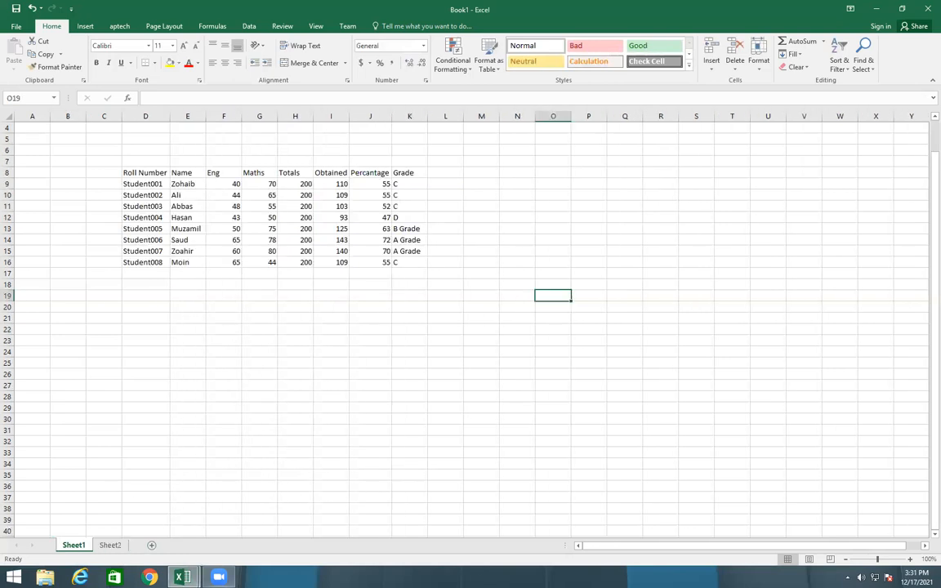
mouse_move(183, 577)
left_click(258, 542)
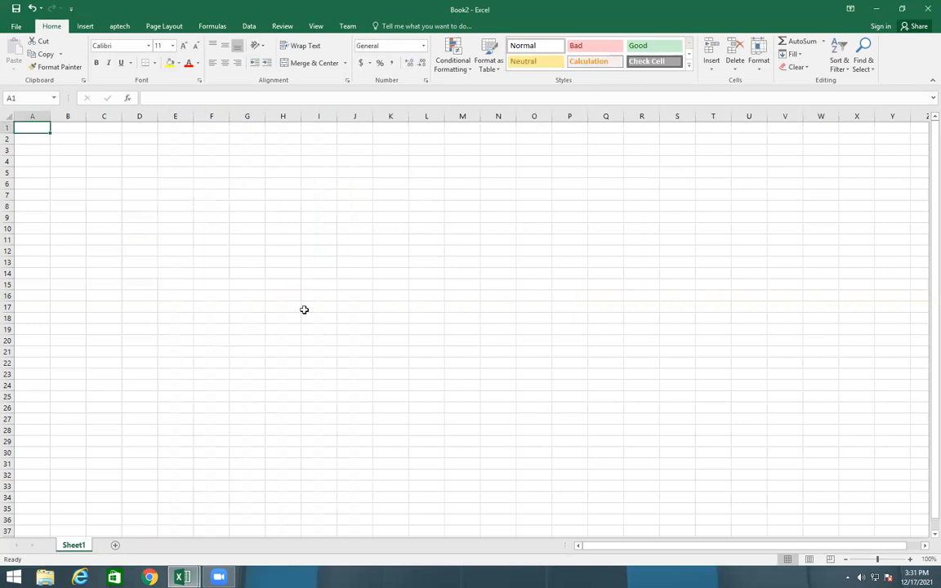
left_click(182, 577)
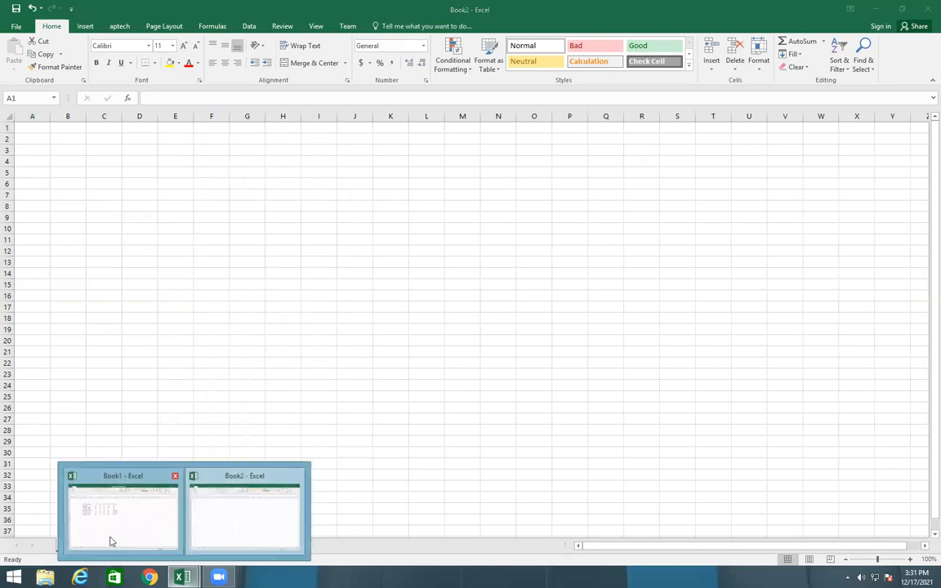
left_click(112, 541)
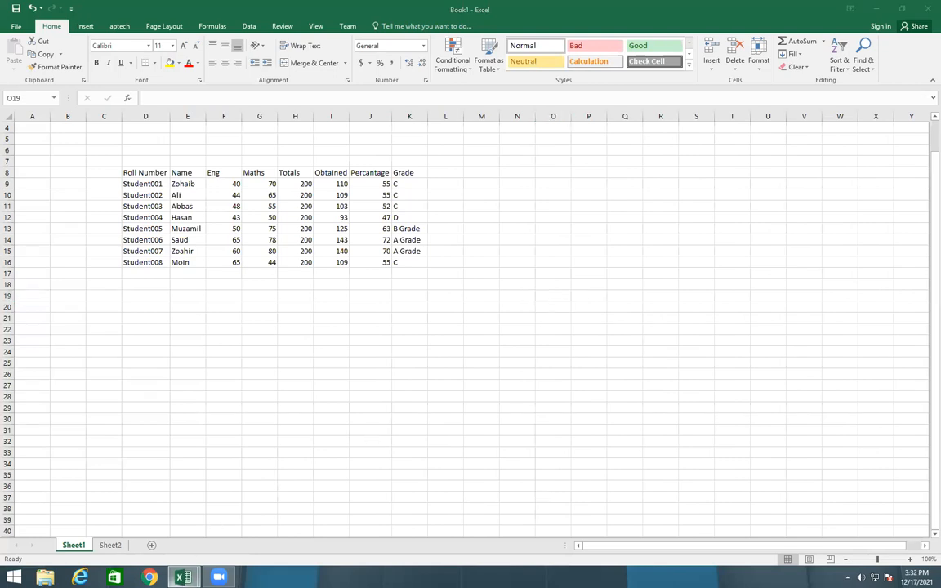
left_click(183, 576)
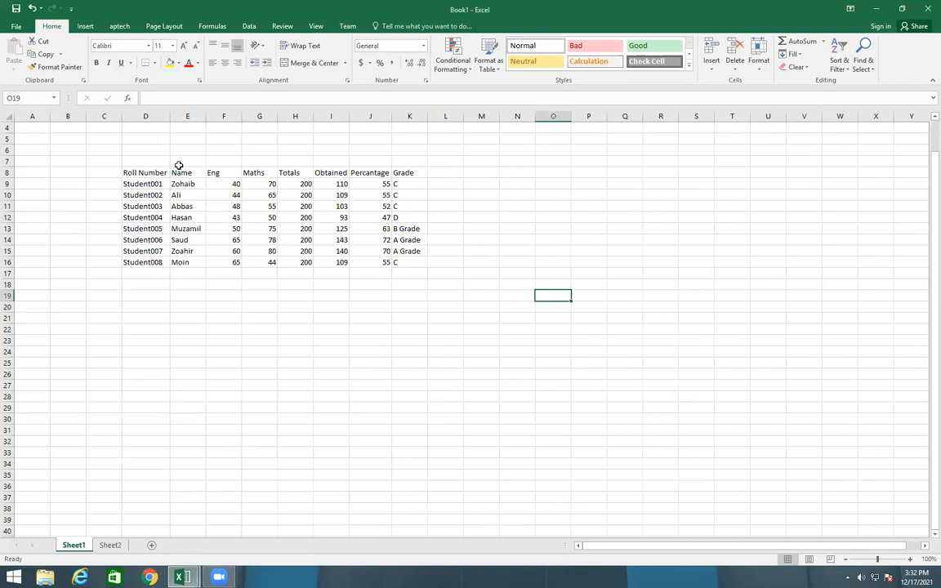
Copy the marks table D8:K16 from Sheet1 and paste it into Sheet2 starting at E8
left_click_drag(125, 174, 408, 263)
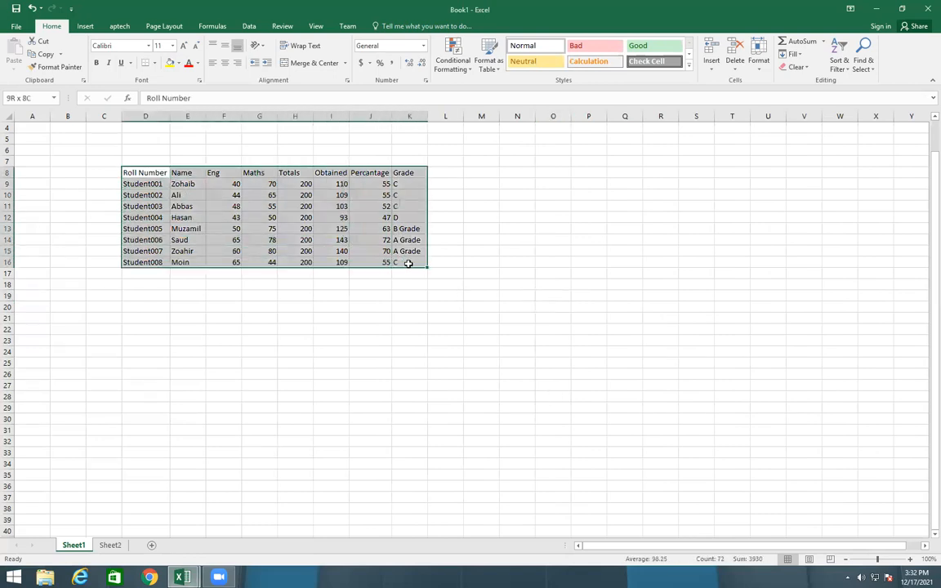
key("ctrl+c")
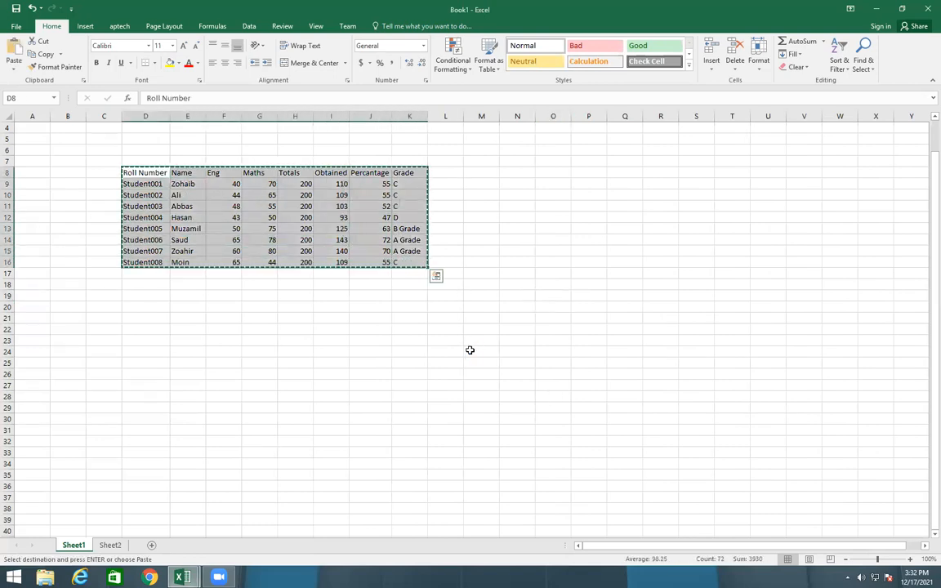
left_click(110, 545)
left_click(176, 206)
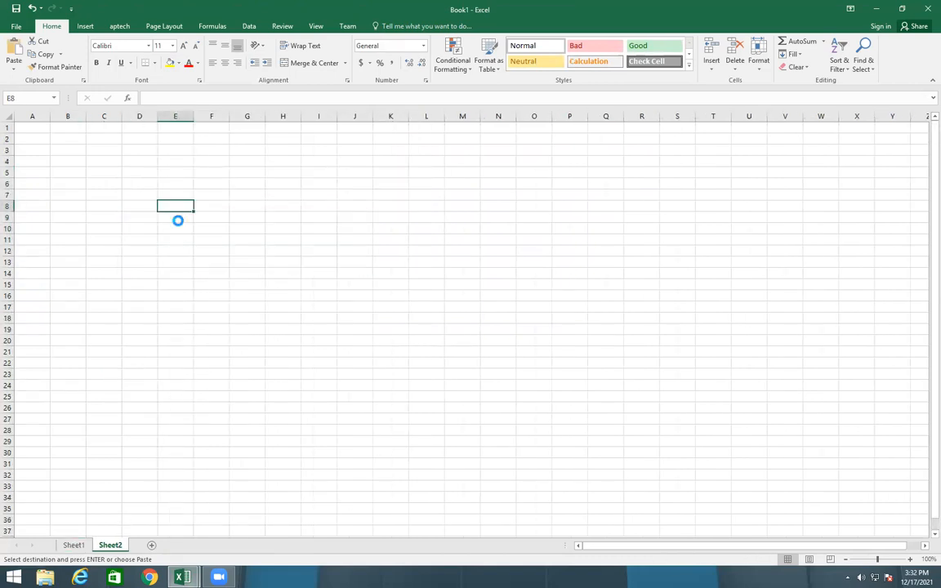
key("ctrl+v")
left_click(269, 416)
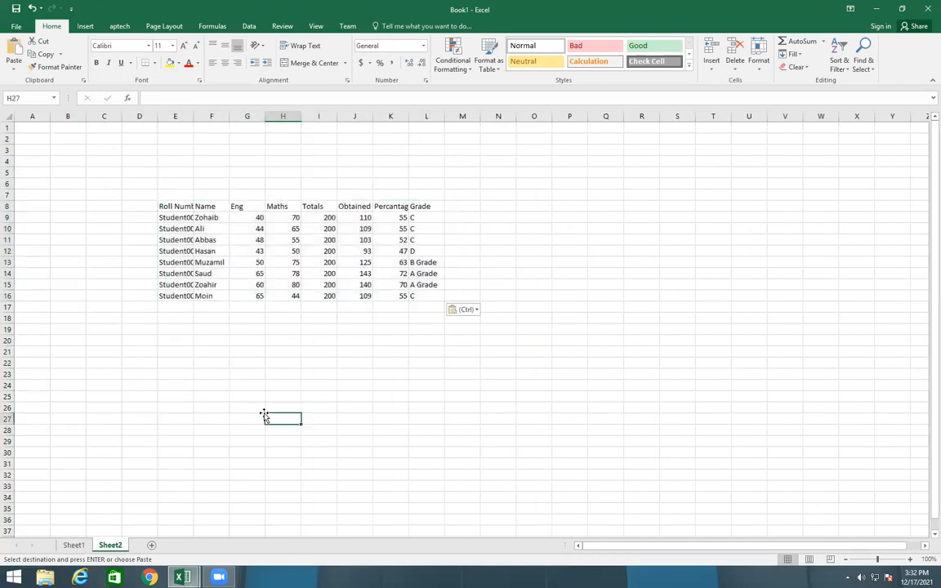
Replace the name of Student001 in cell E9 of Sheet1 with a different student name
left_click(74, 545)
left_click(194, 183)
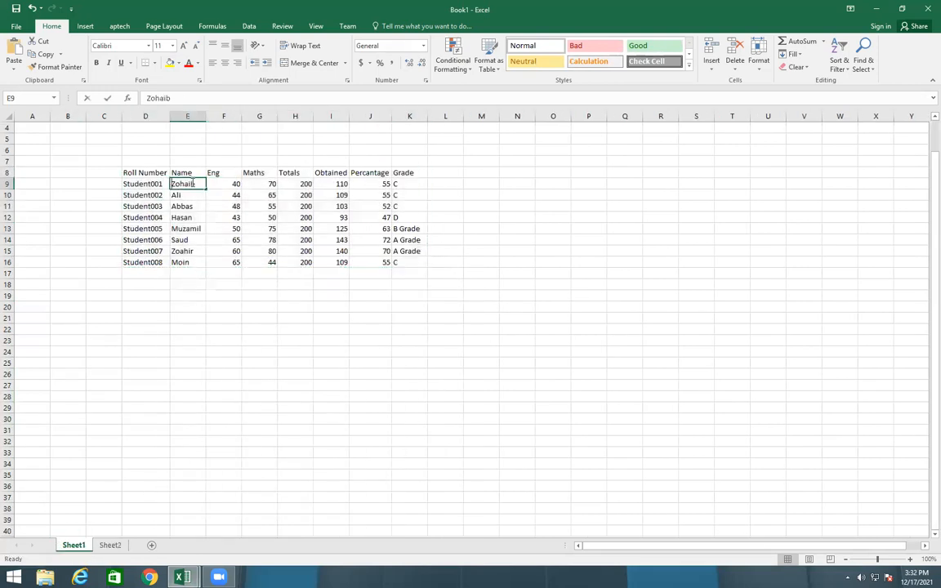
double_click(194, 184)
key("BackSpace")
key("BackSpace")
key("BackSpace")
key("BackSpace")
key("BackSpace")
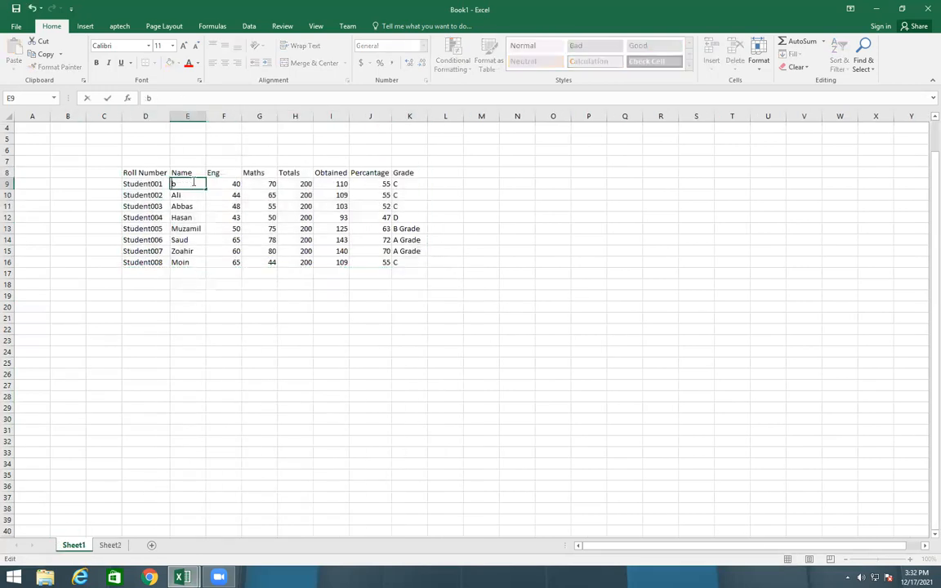
key("Delete")
type("Ah")
key("BackSpace")
key("BackSpace")
type("HAa")
key("BackSpace")
type("sa")
key("BackSpace")
key("BackSpace")
key("BackSpace")
key("BackSpace")
key("BackSpace")
type("Hussain")
left_click(403, 445)
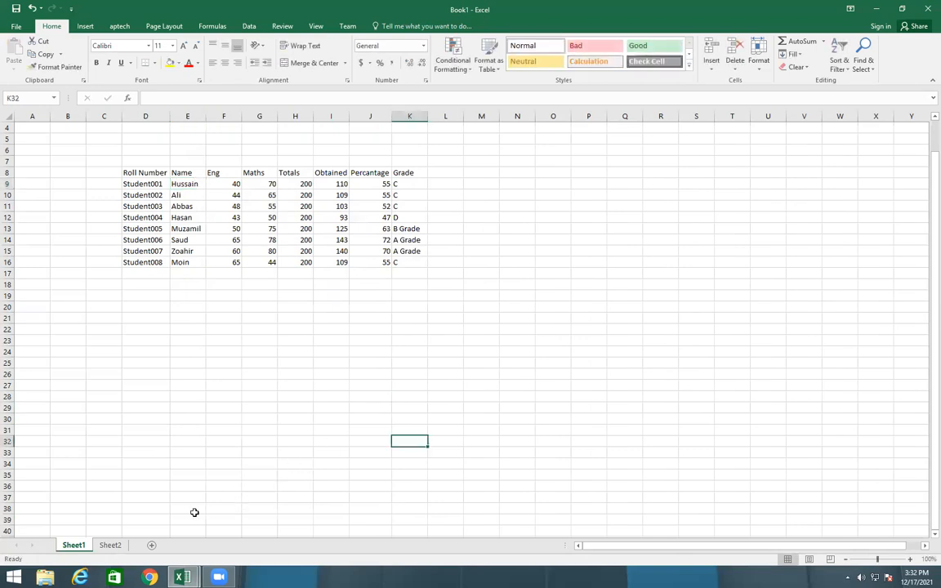
Clear the pasted marks table from the range E8:M16 on Sheet2
left_click(110, 545)
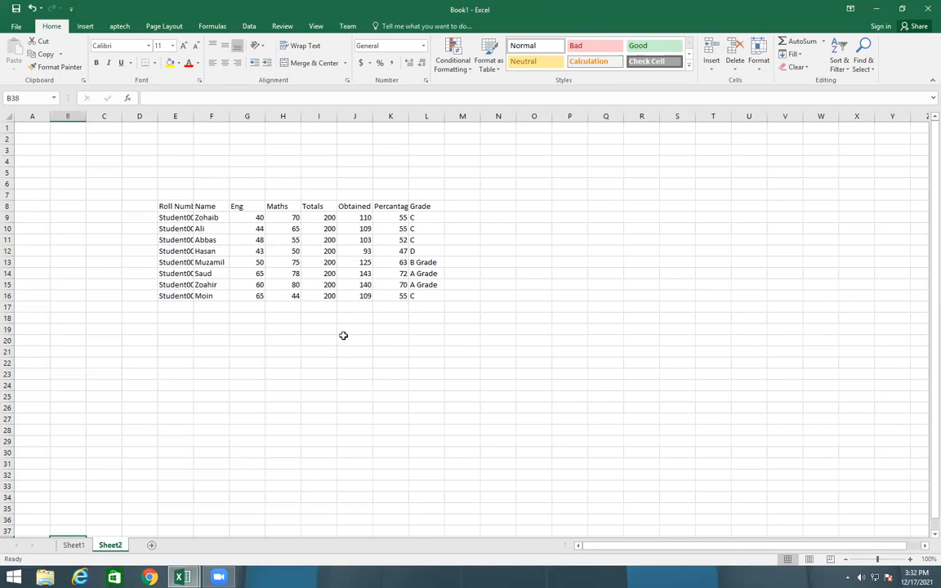
left_click(173, 207)
left_click_drag(173, 208, 459, 299)
left_click(802, 66)
left_click(800, 86)
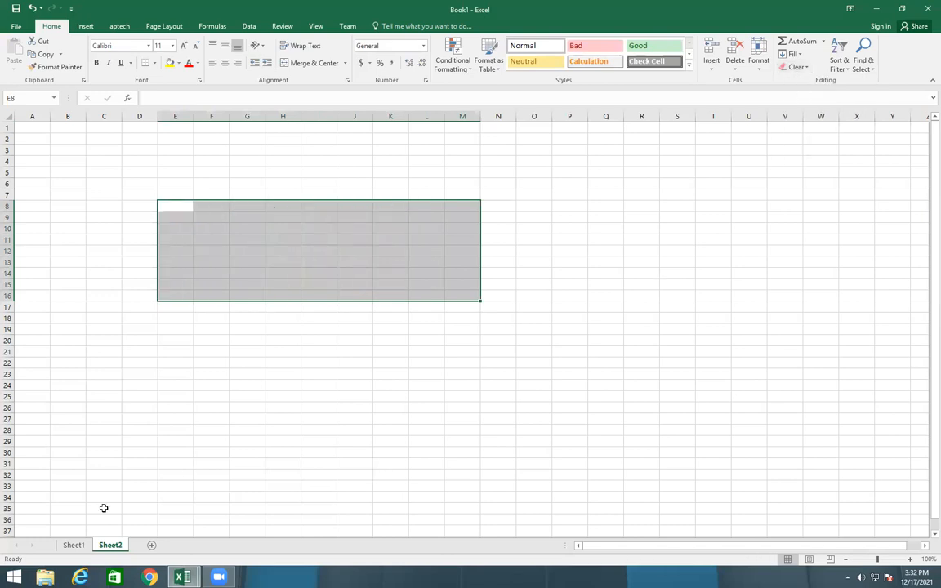
Copy the Roll Number column D8:D16 from Sheet1 to Sheet2 starting at D7, and widen column D to fit the text
left_click(74, 544)
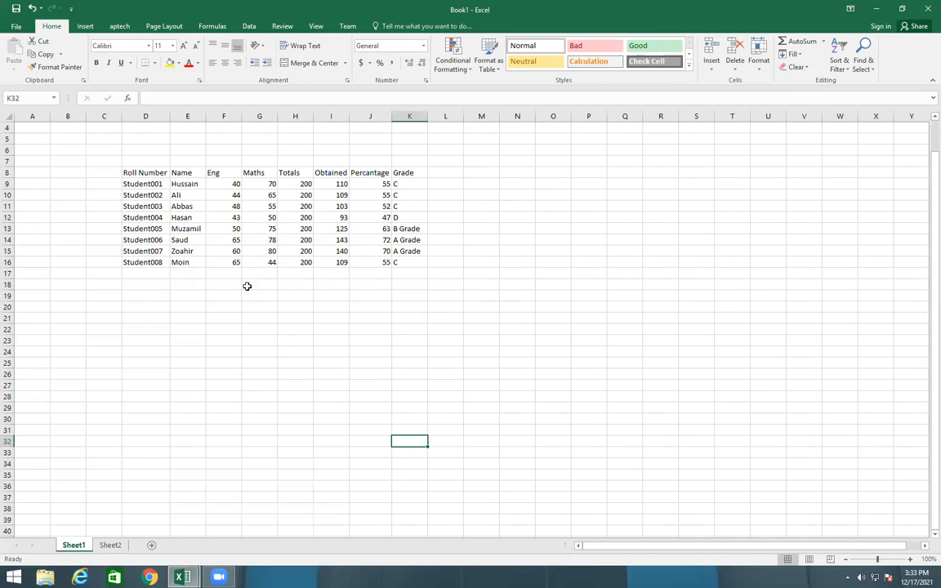
left_click(142, 173)
left_click_drag(141, 184, 139, 260)
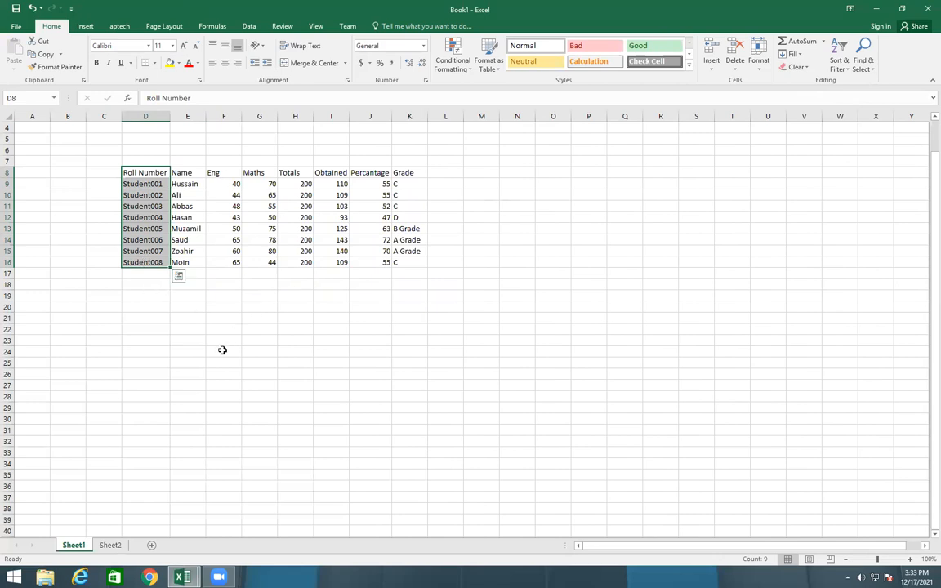
key("ctrl+c")
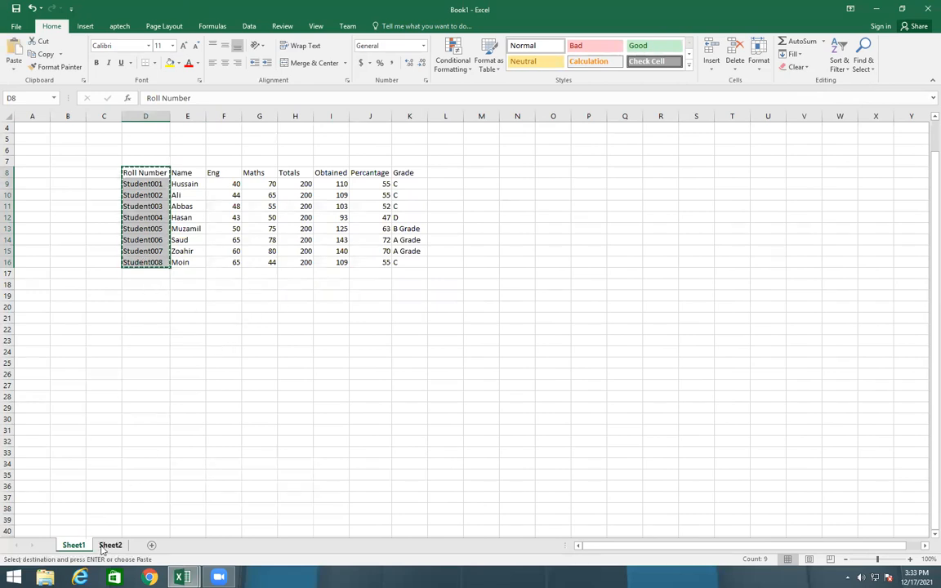
left_click(102, 549)
left_click(124, 192)
key("ctrl+v")
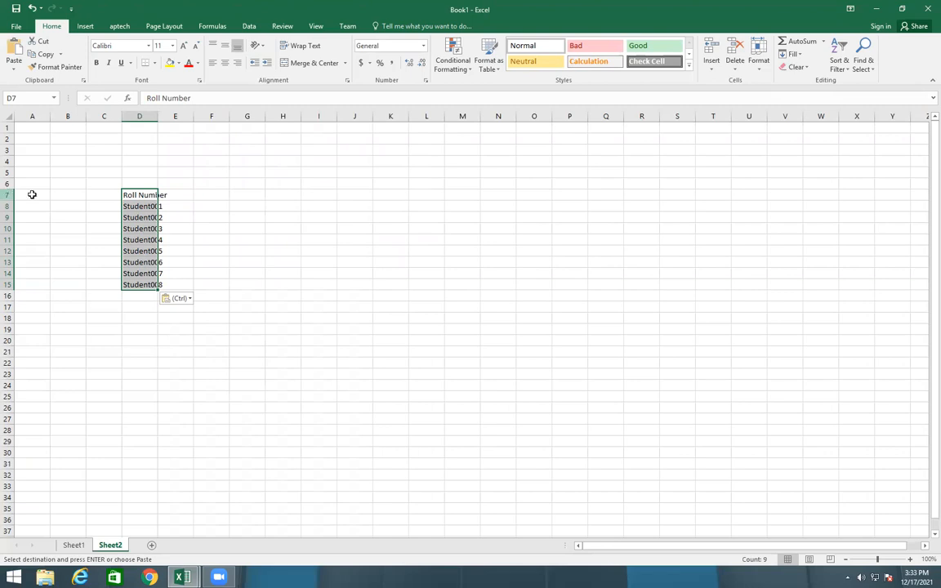
left_click(254, 206)
left_click_drag(155, 115, 179, 116)
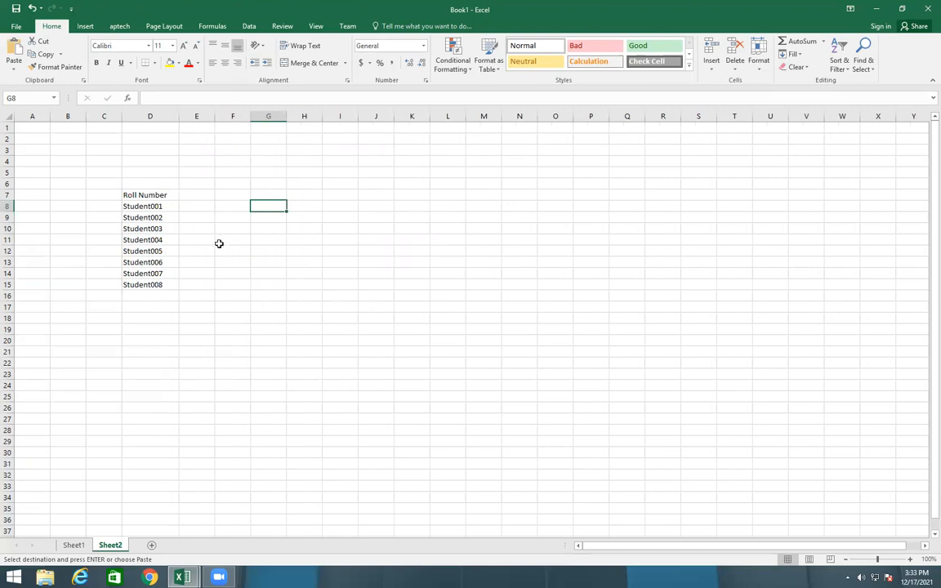
Enter the header Name in cell E7 of Sheet2, next to Roll Number
left_click(194, 194)
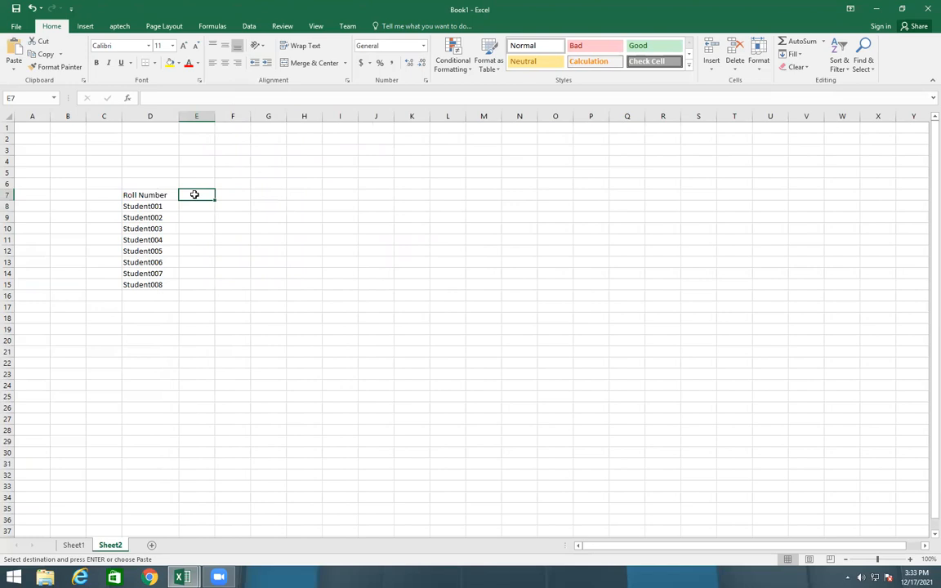
type("Name")
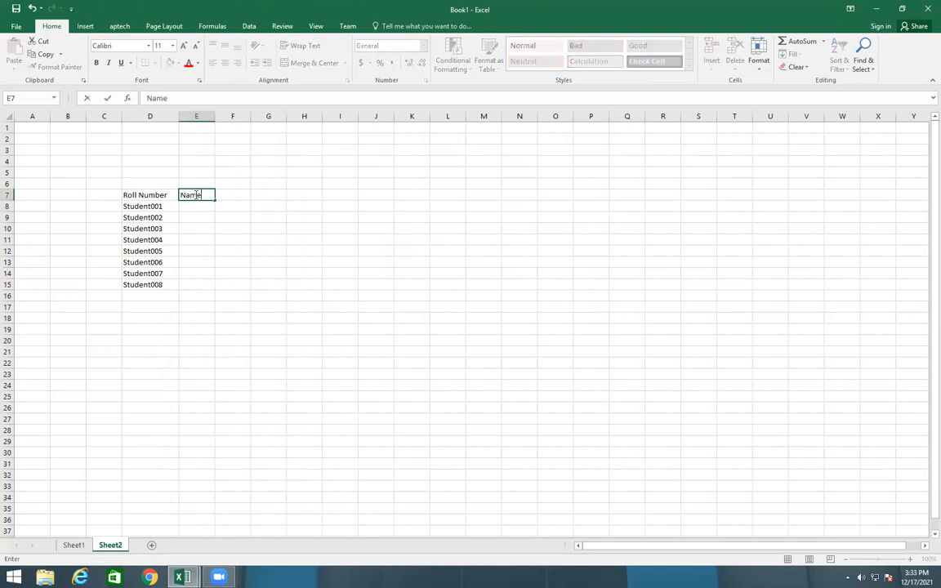
key("Return")
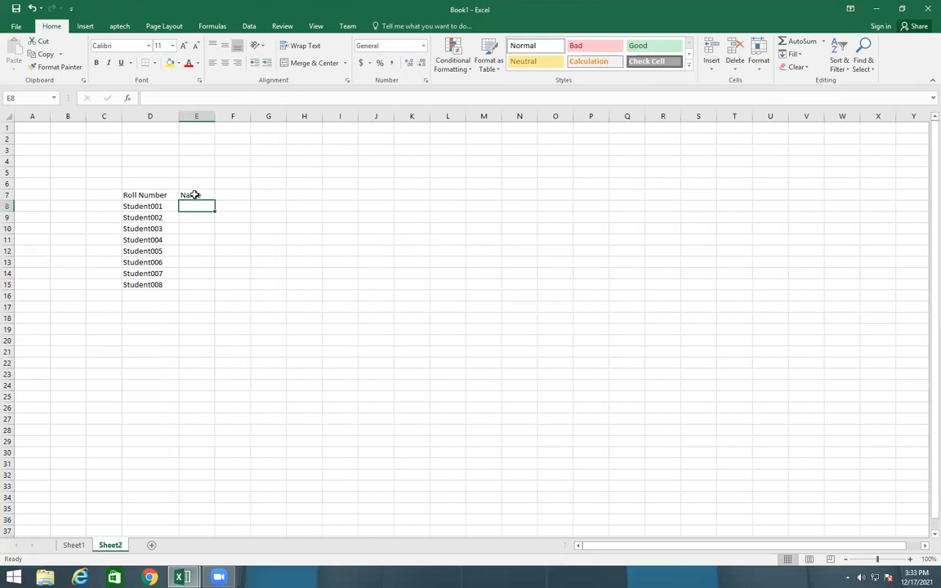
Enter =VLOOKUP(D8,Sheet1!D8:K16,2) in cell E8 of Sheet2 to look up the student's name
type("=")
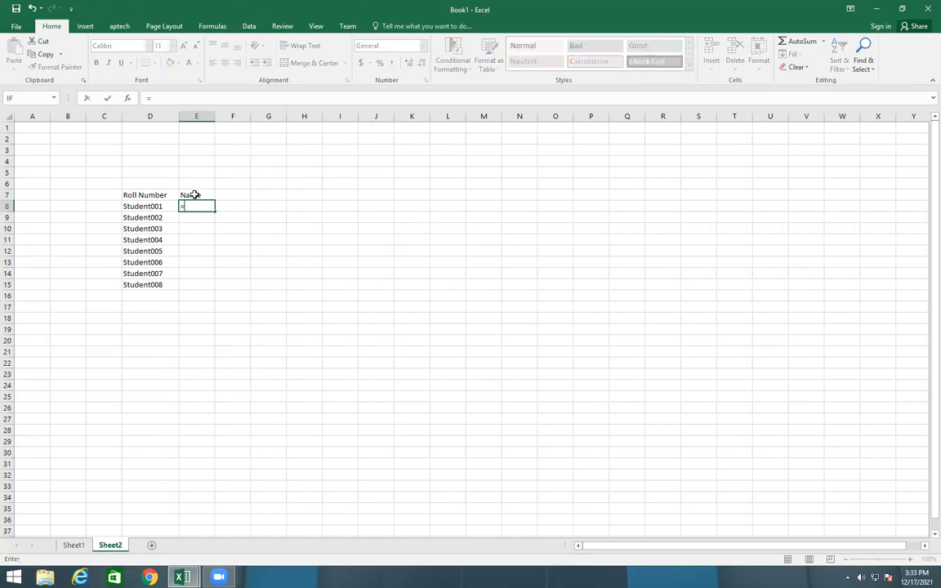
type("vlo")
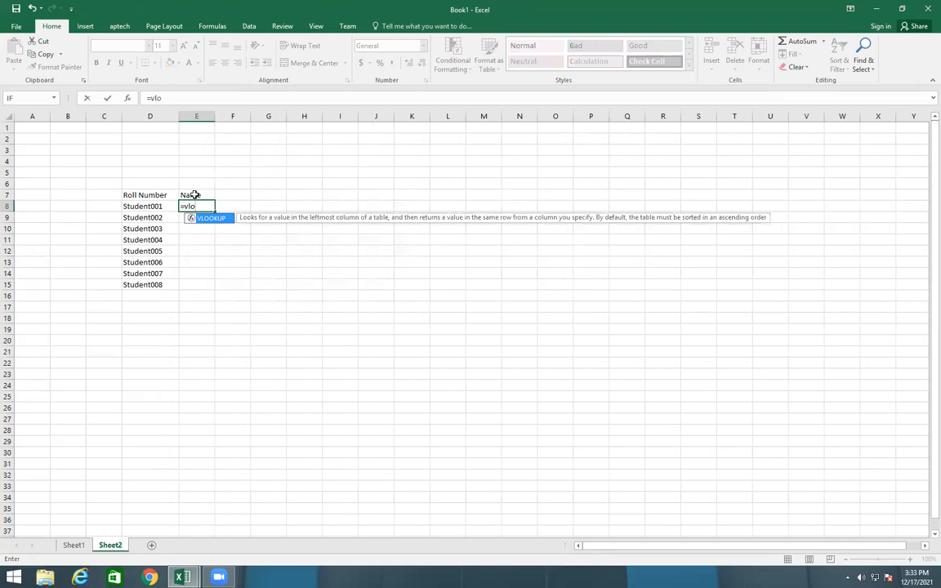
key("Tab")
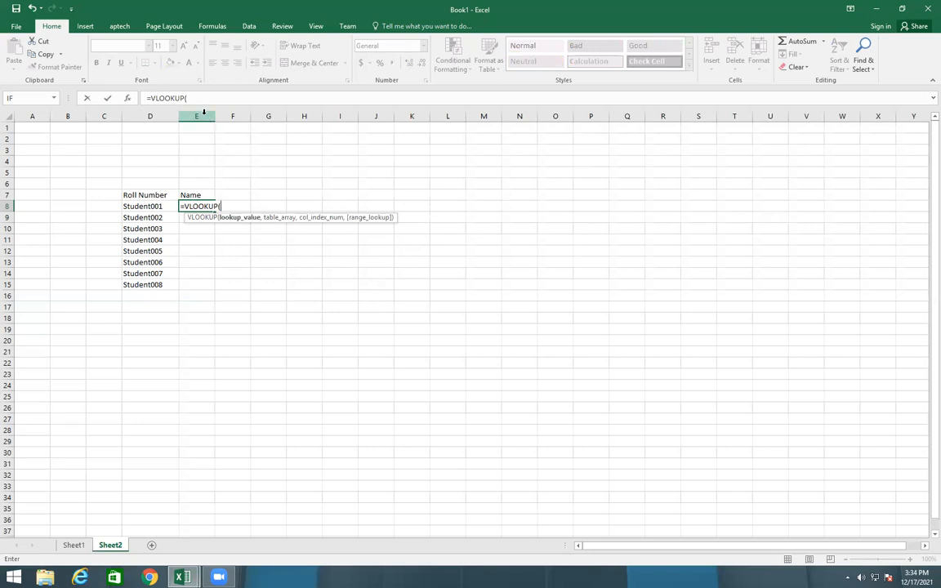
left_click(140, 205)
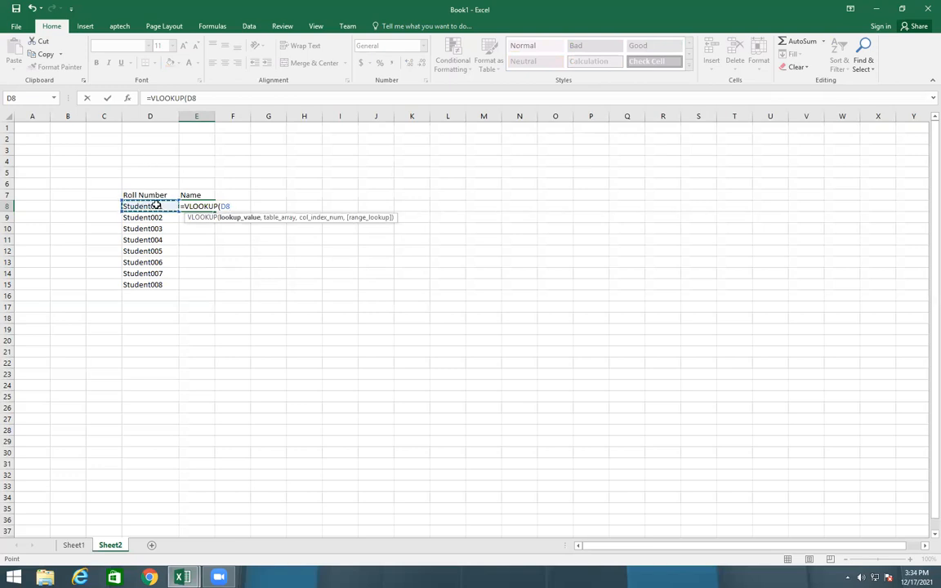
type(",")
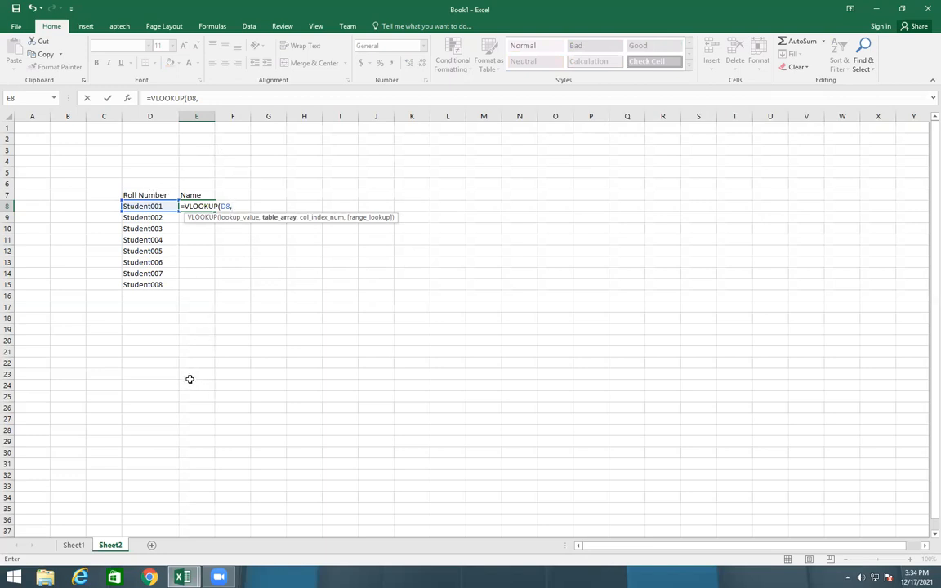
left_click(75, 548)
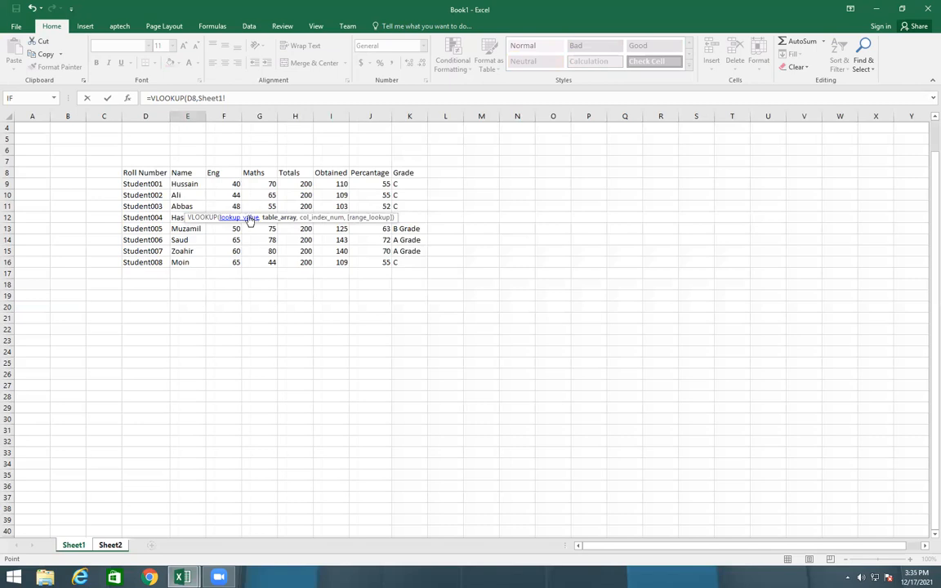
left_click_drag(176, 171, 380, 246)
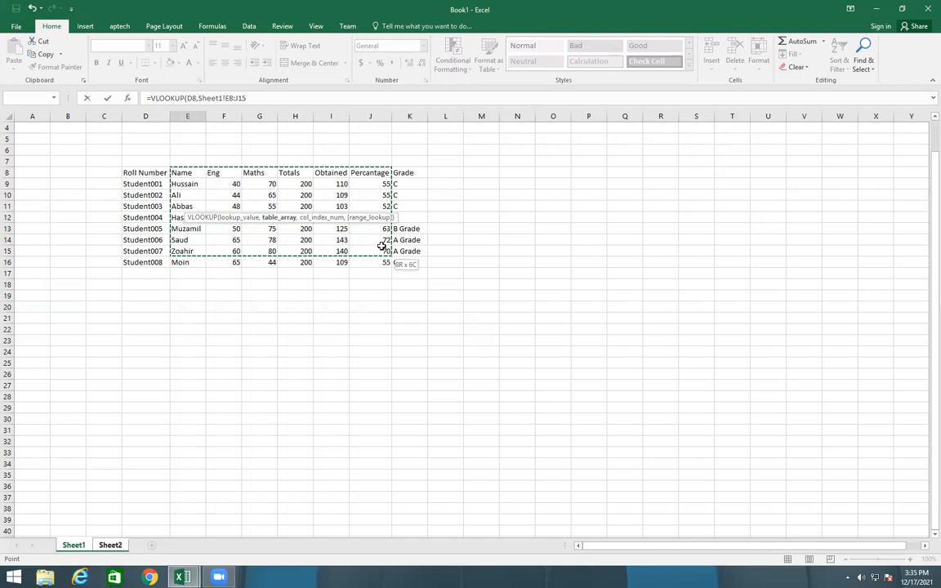
left_click(128, 173)
left_click_drag(128, 173, 406, 258)
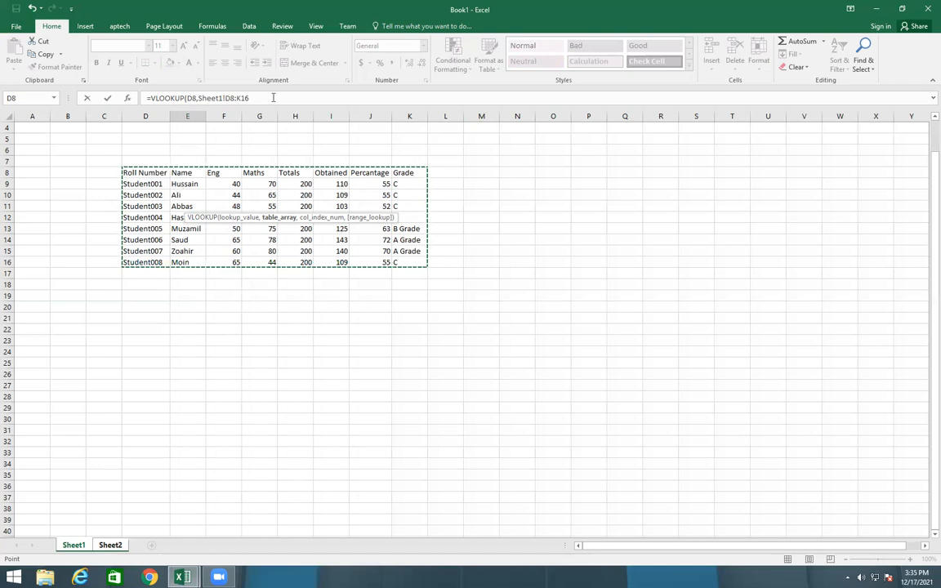
type(",2)")
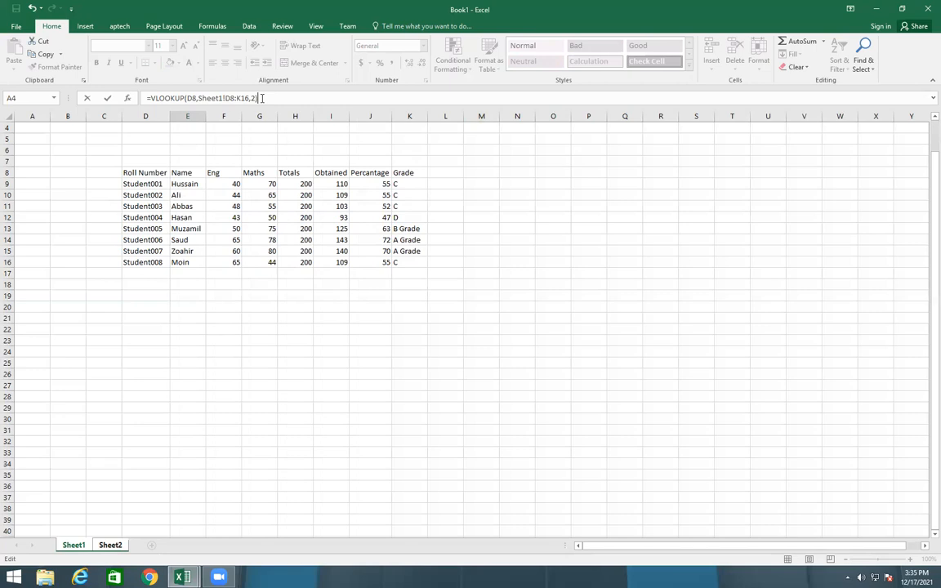
key("Return")
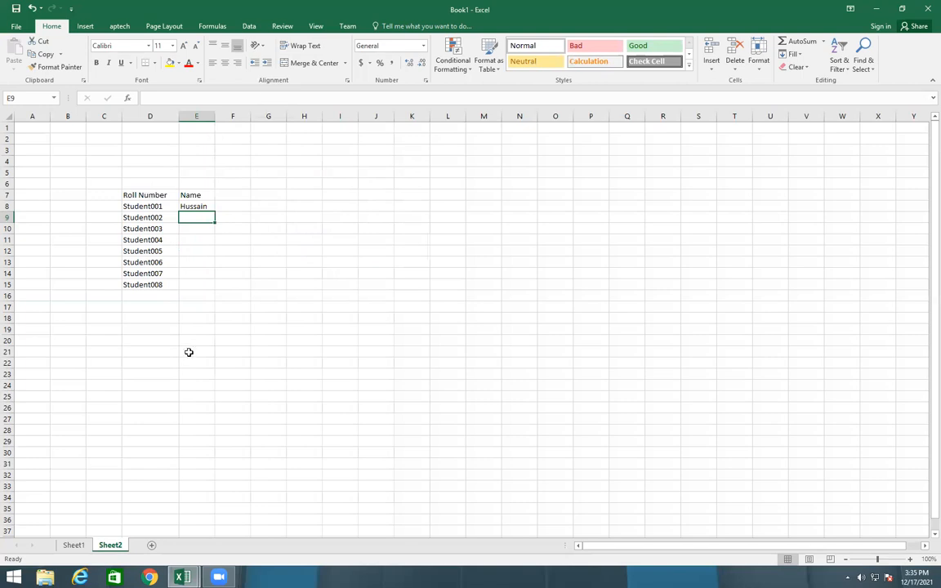
Change the name of Student001 in cell E9 of Sheet1 to test the lookup on Sheet2
left_click(73, 544)
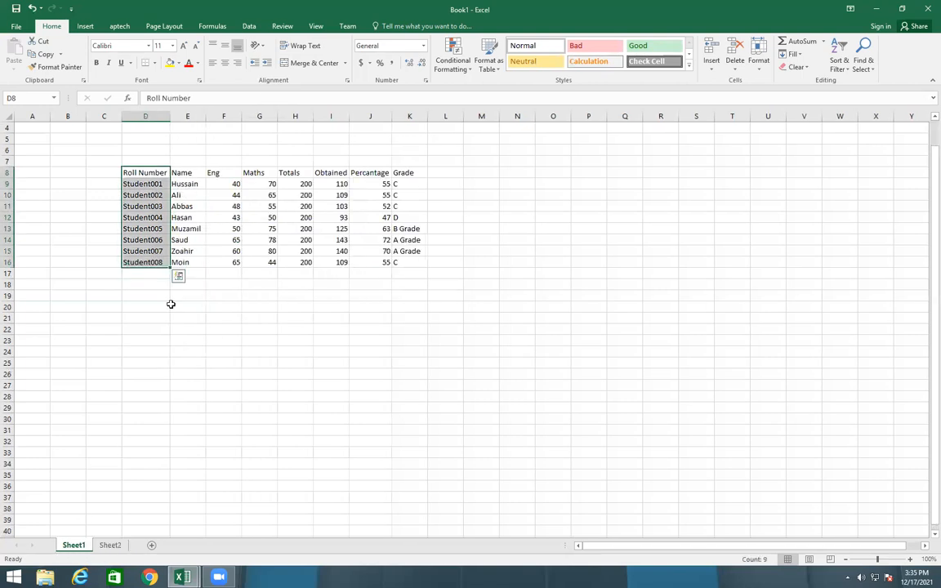
left_click(186, 184)
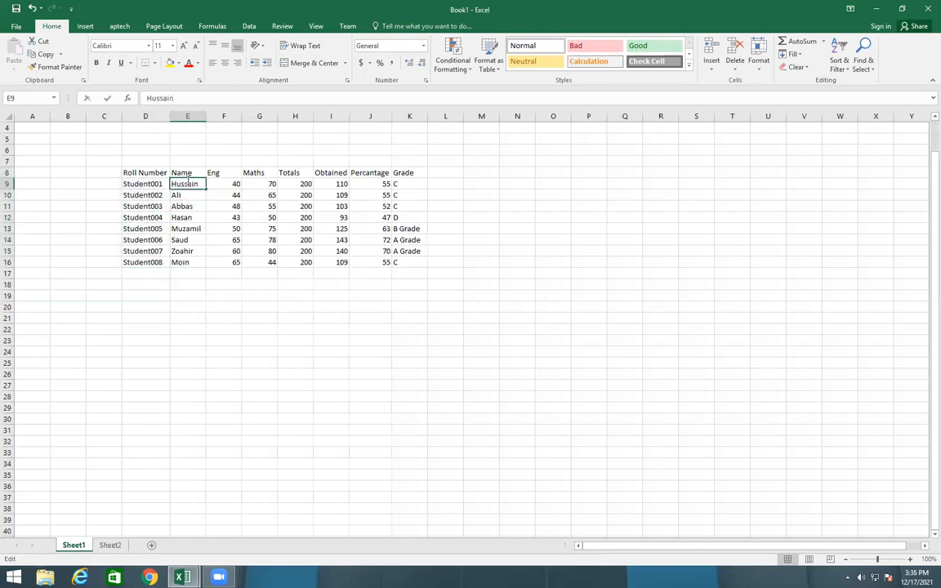
double_click(187, 184)
key("BackSpace")
type("khu")
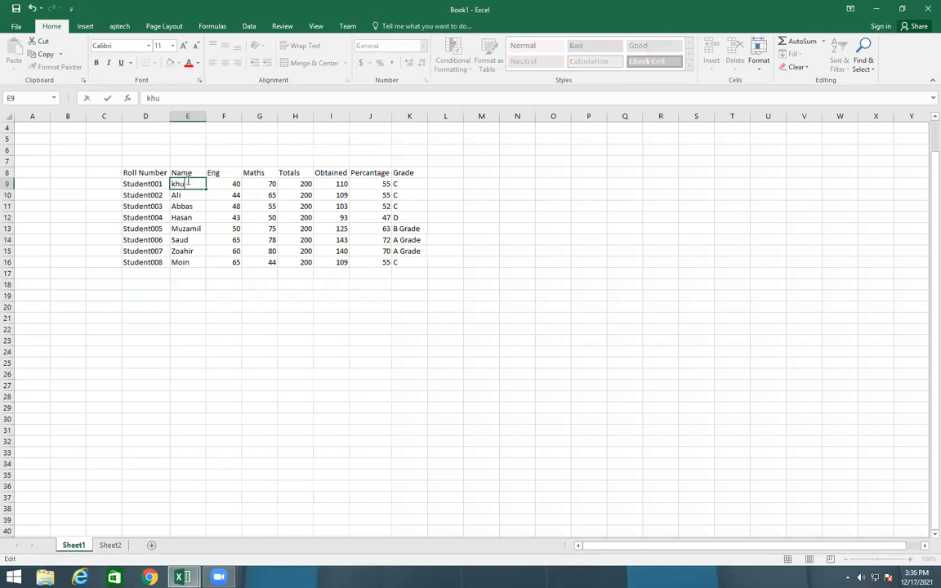
type("rram")
left_click(277, 327)
Fill the VLOOKUP name formula on Sheet2 from E8 down through E15
left_click(109, 545)
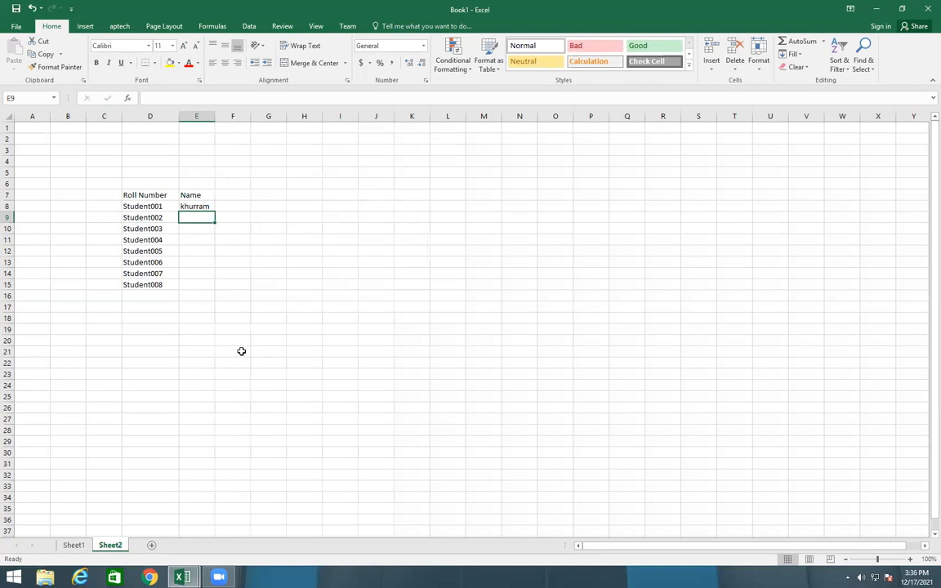
left_click(203, 206)
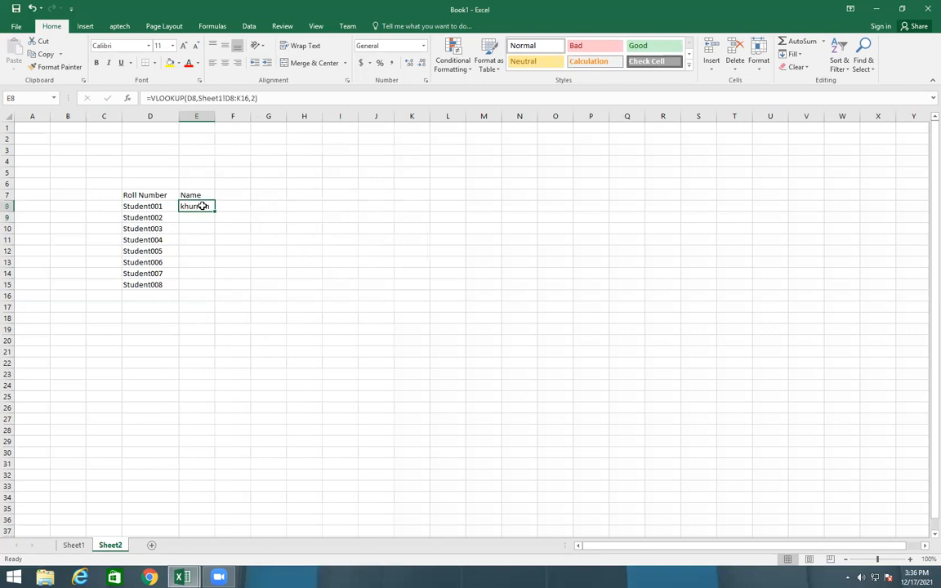
left_click_drag(214, 210, 215, 287)
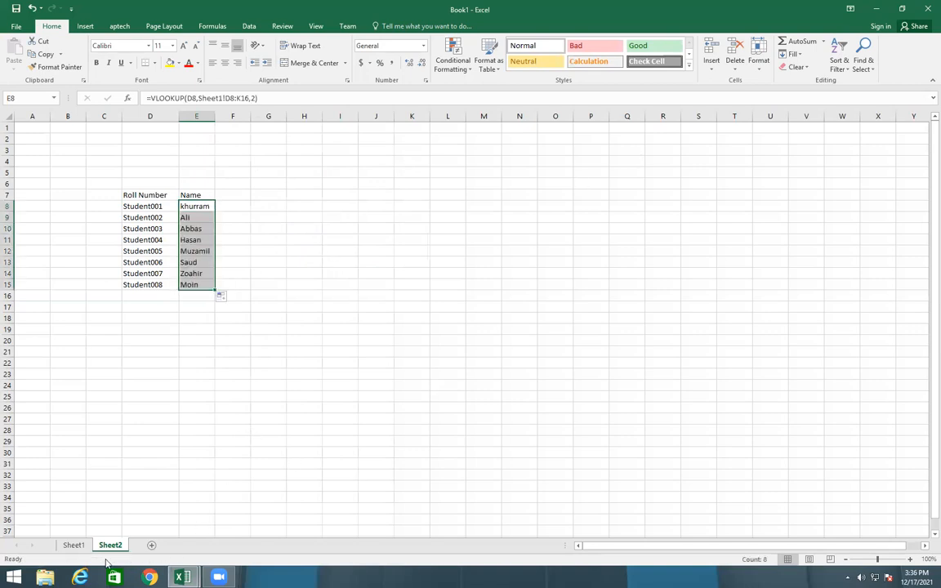
Check the column headings on Sheet1 and enter the header obtained in cell F7 of Sheet2
left_click(73, 544)
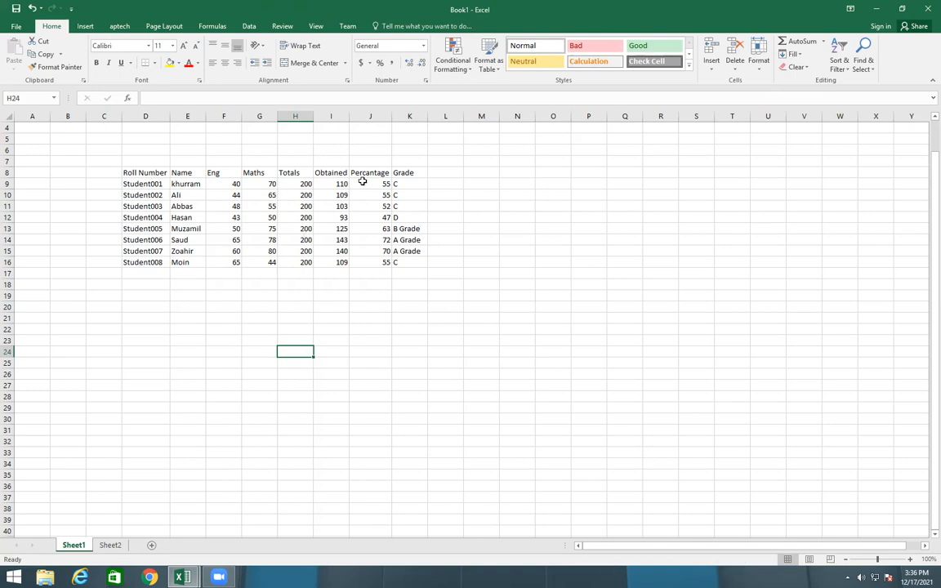
left_click(114, 544)
left_click(233, 196)
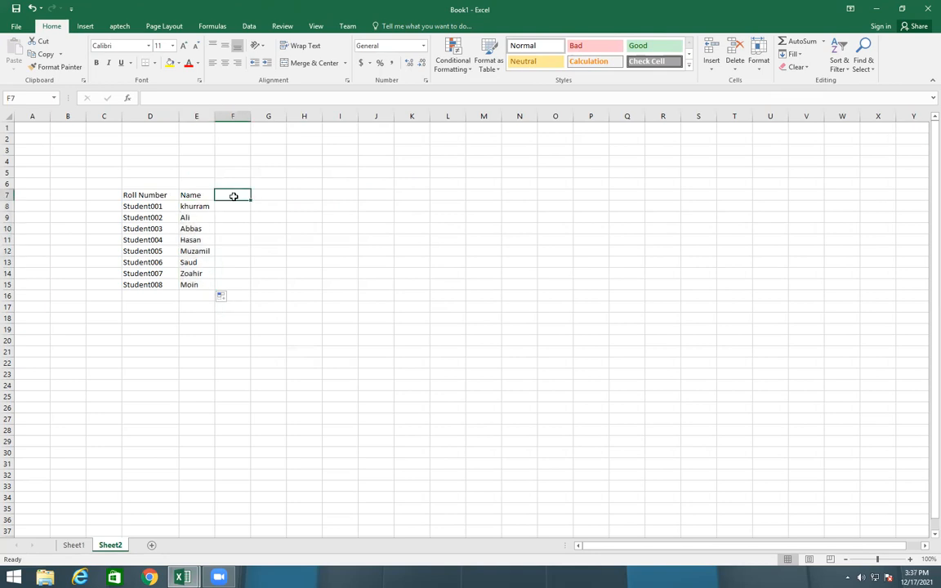
type("obt")
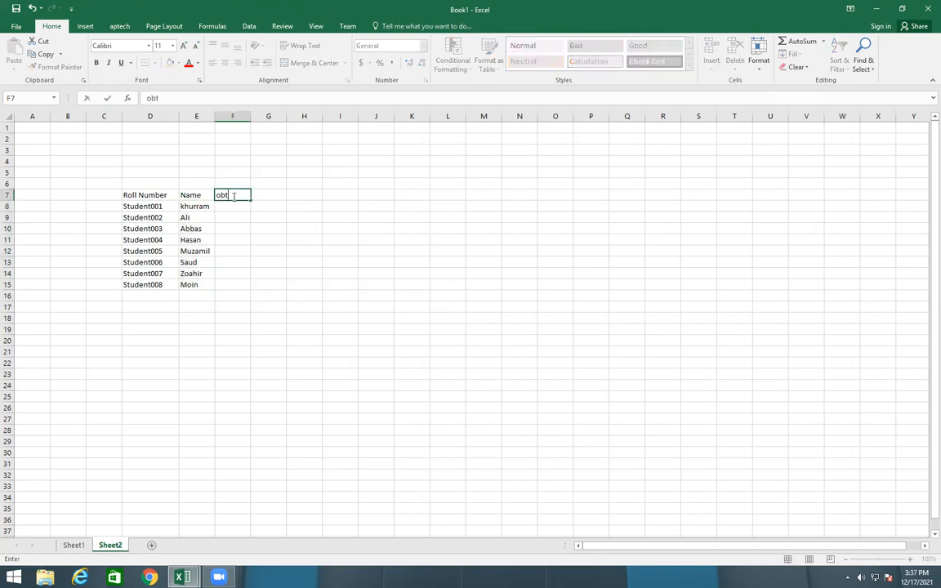
type("ained")
left_click(160, 385)
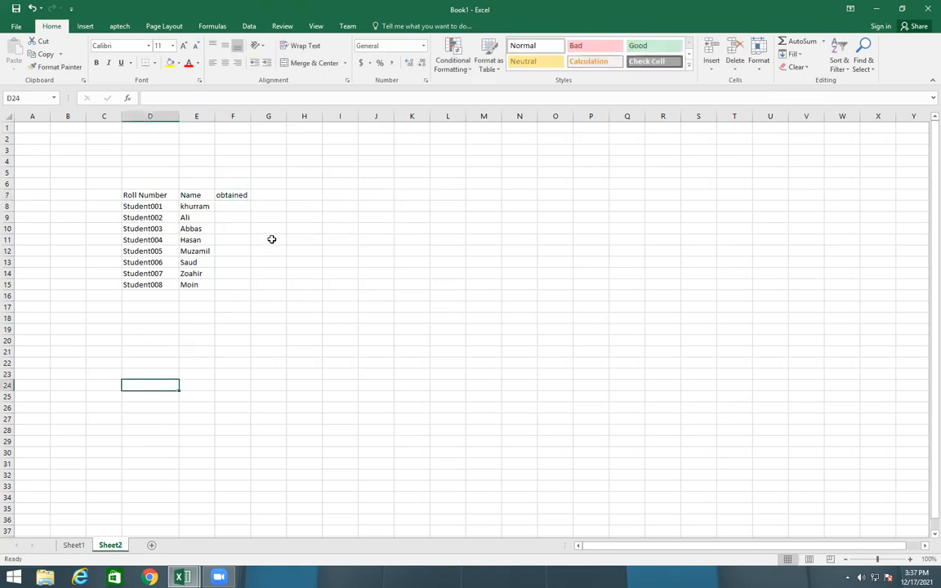
Enter =VLOOKUP(D8,Sheet1!D8:K16,6) in cell F8 of Sheet2 to look up the student's obtained marks
left_click(240, 205)
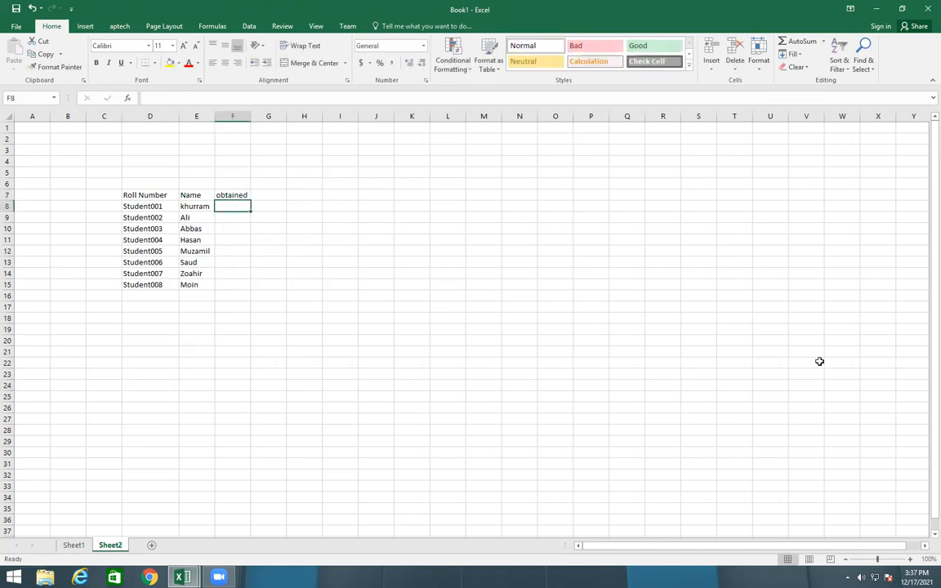
type("=vlo")
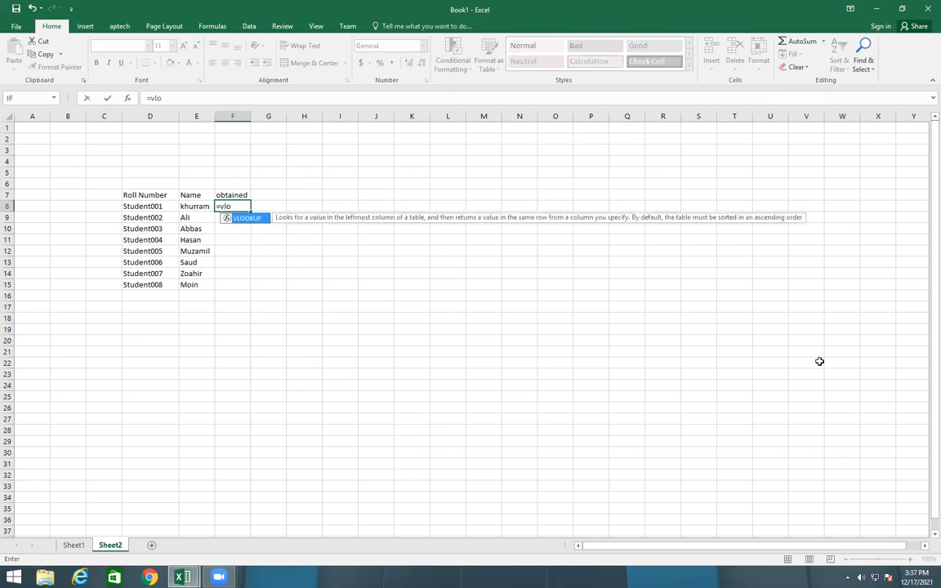
key("Tab")
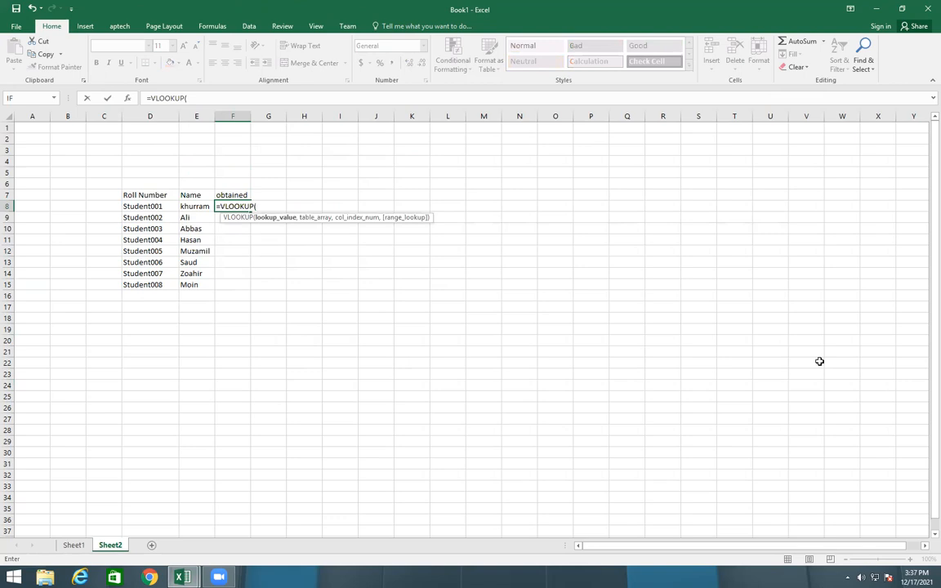
left_click(153, 208)
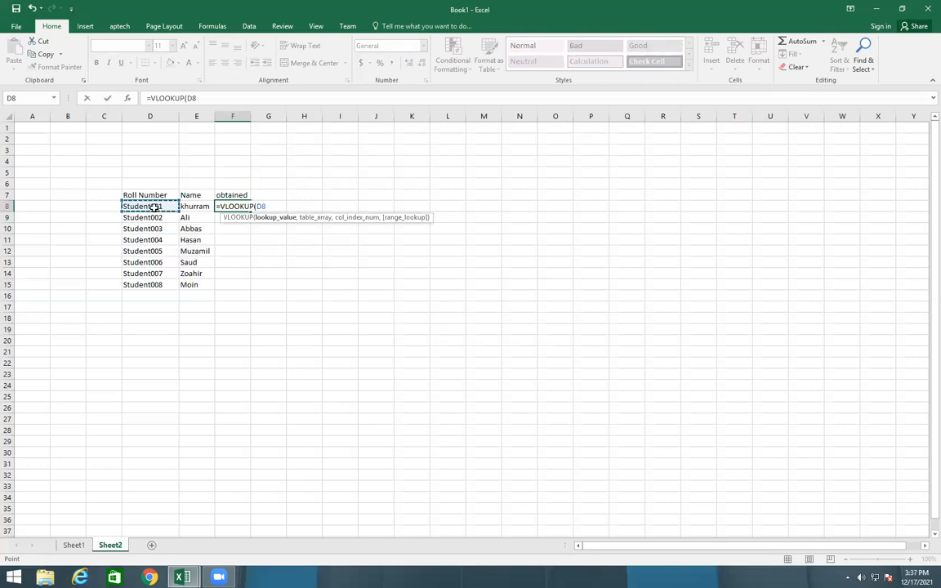
type(",")
left_click(73, 544)
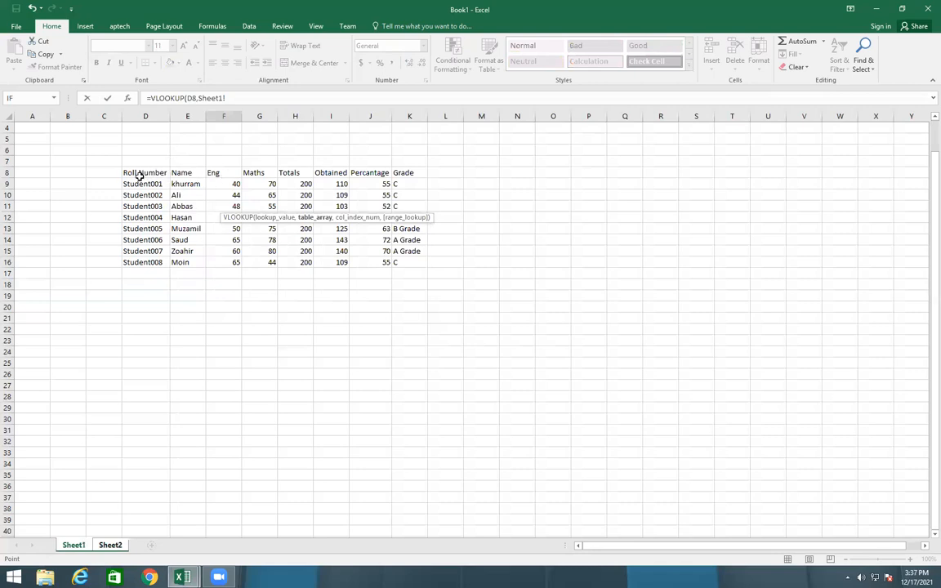
left_click_drag(130, 174, 412, 260)
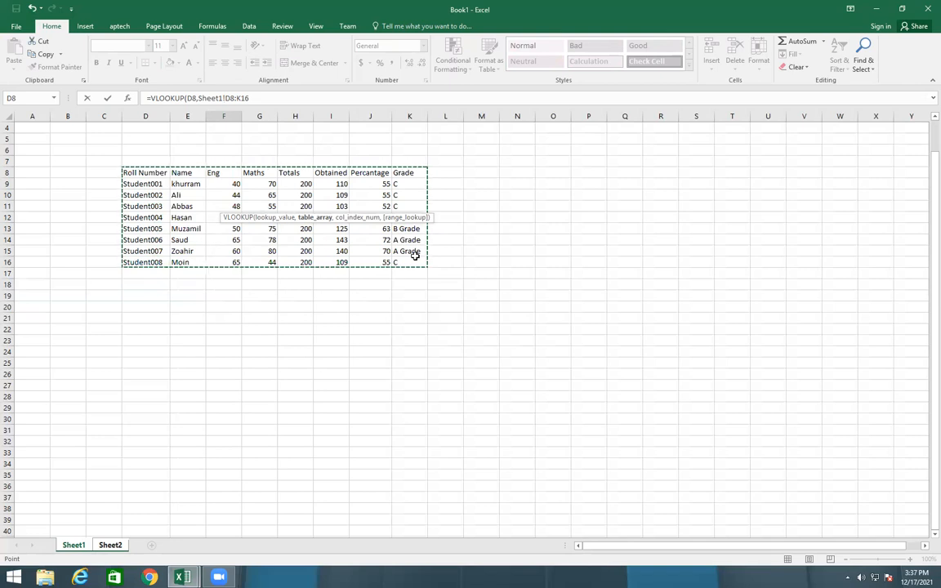
left_click(277, 95)
type(",")
type("6,6")
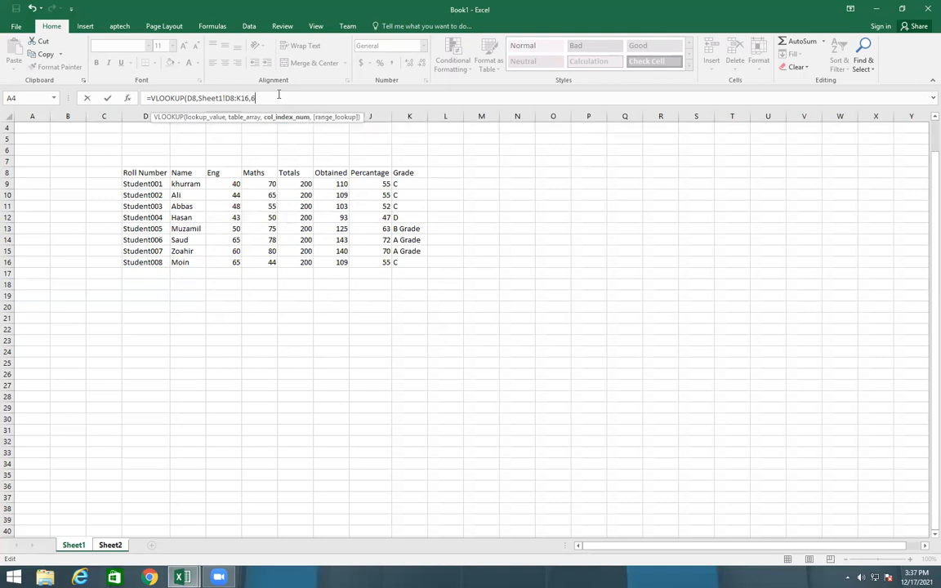
type(")")
key("Return")
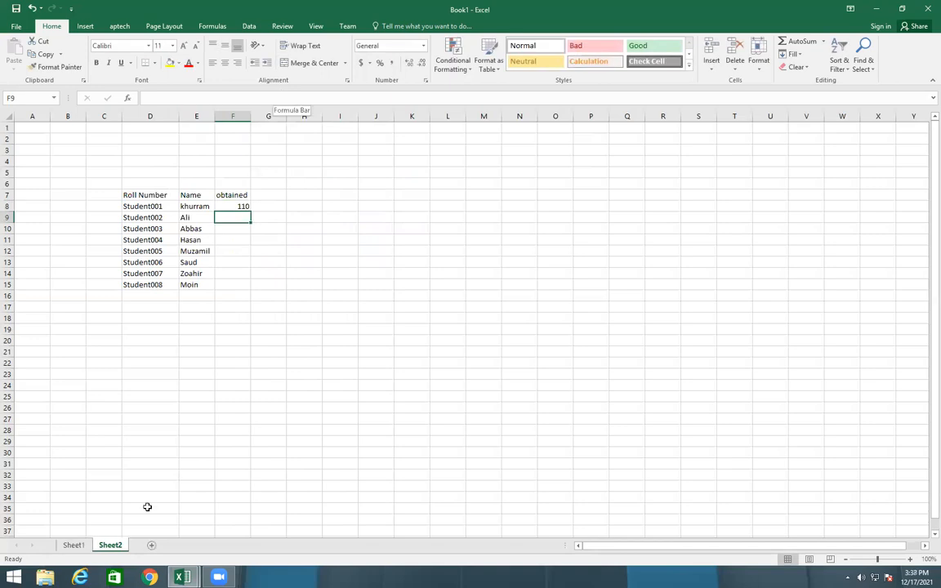
Set the Eng mark of Student001 in cell F9 of Sheet1 to 50 and check the looked-up marks on Sheet2
left_click(73, 545)
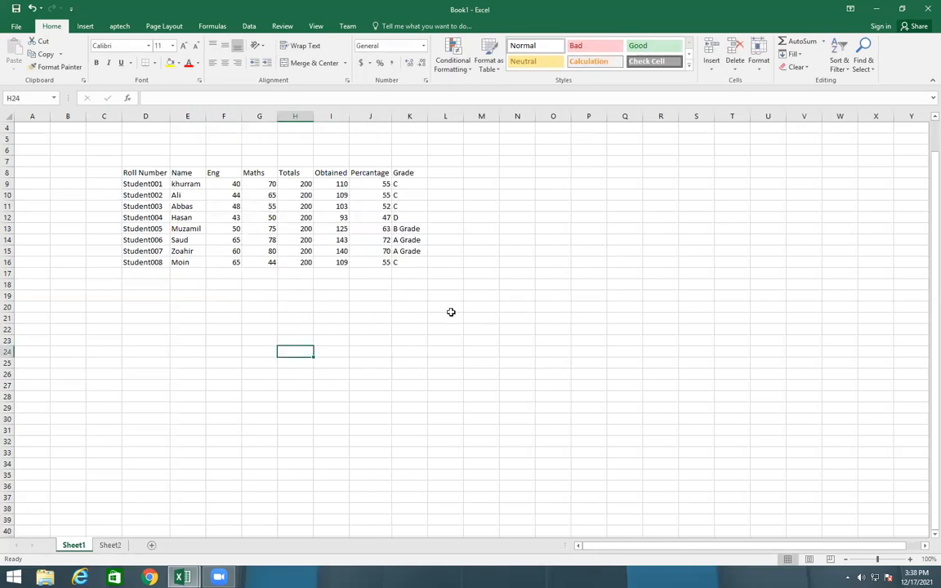
left_click(331, 183)
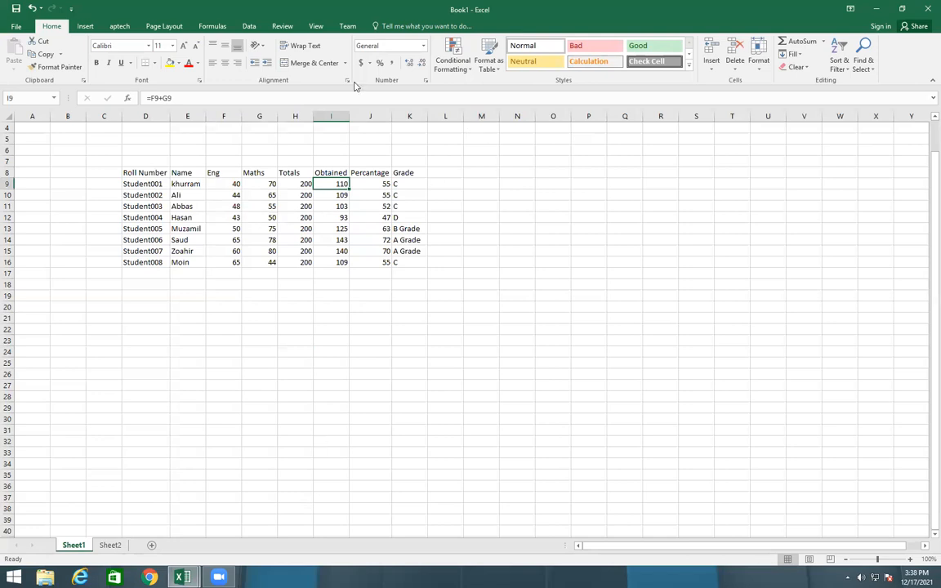
left_click(231, 184)
double_click(234, 184)
type("50")
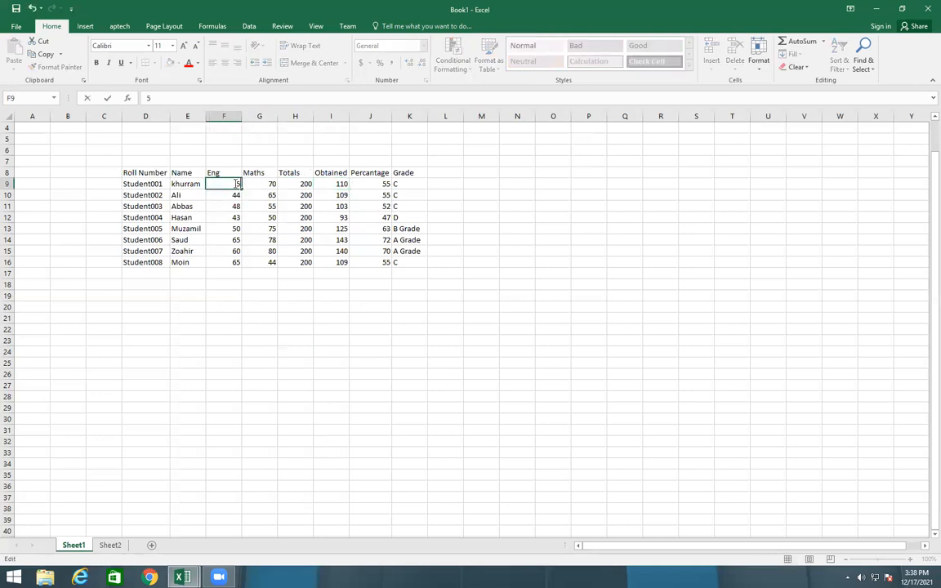
left_click(346, 441)
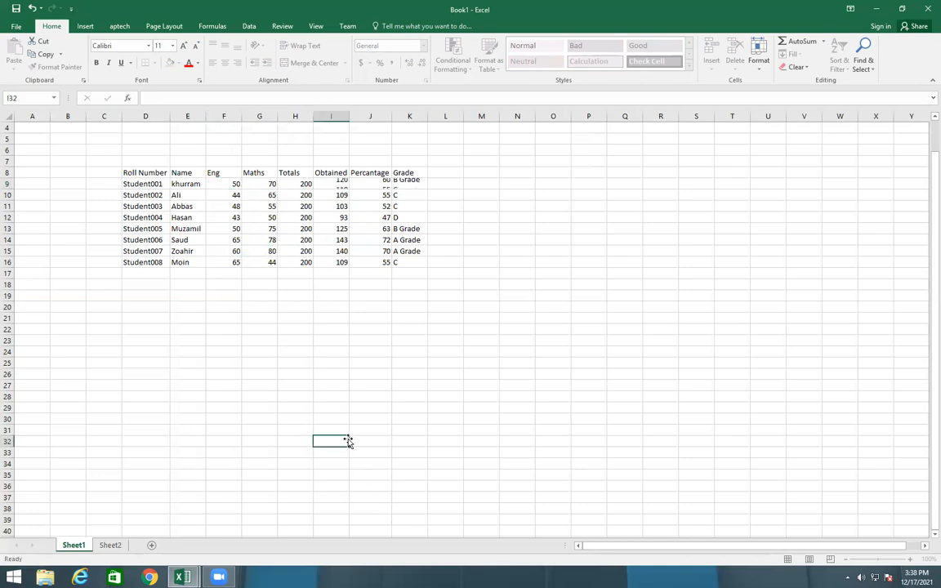
left_click(111, 544)
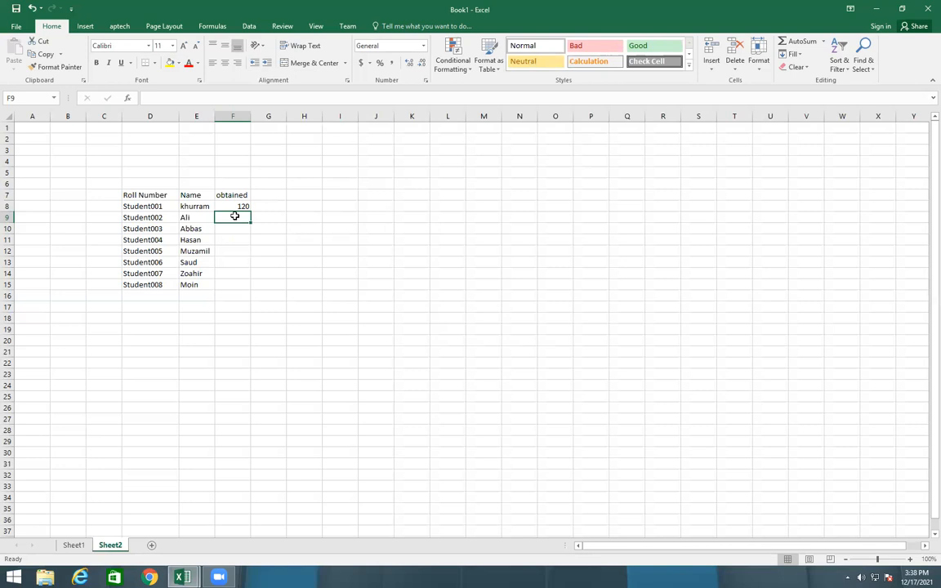
Fill the obtained-marks formula on Sheet2 from F8 down through F15 and enter the header grade in cell G7
left_click(218, 207)
left_click_drag(250, 208, 250, 290)
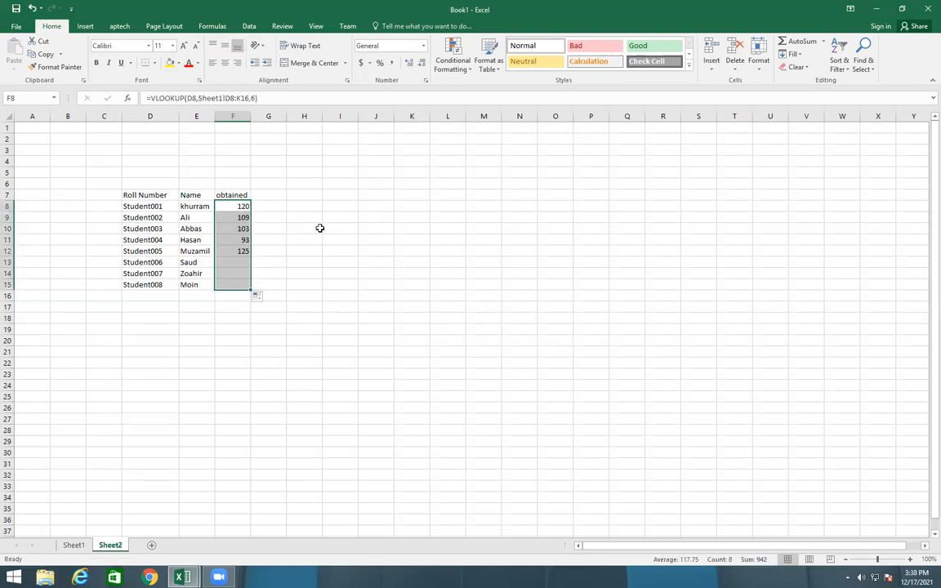
left_click(271, 195)
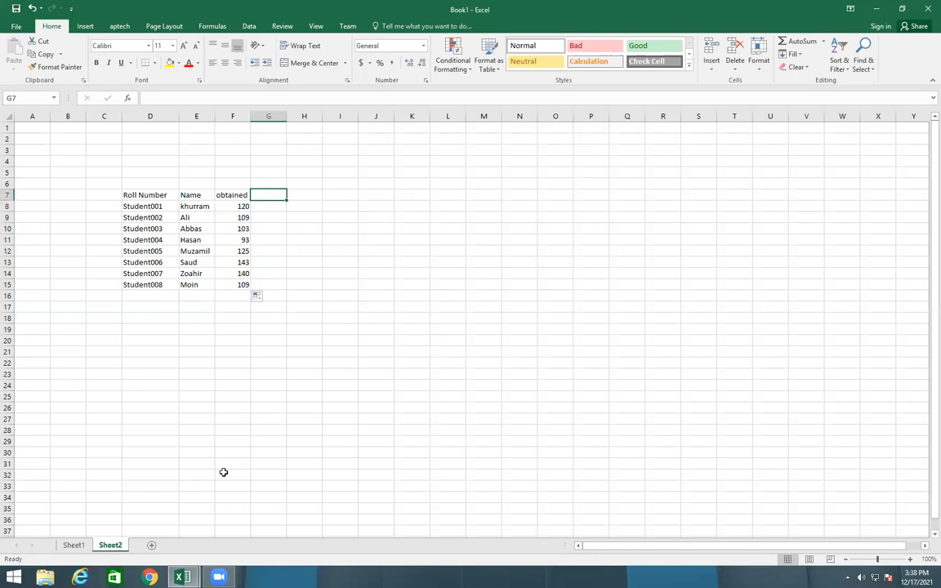
type("grade")
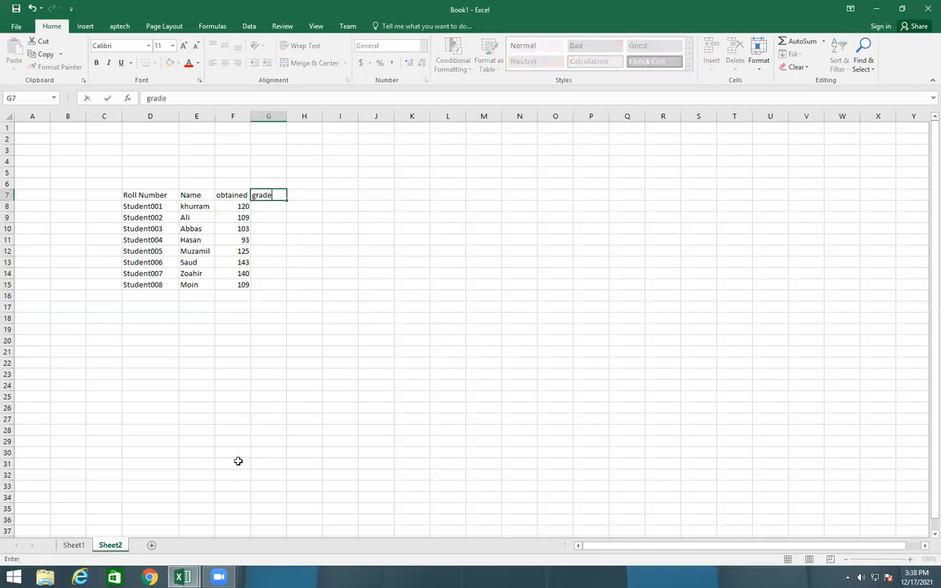
key("Return")
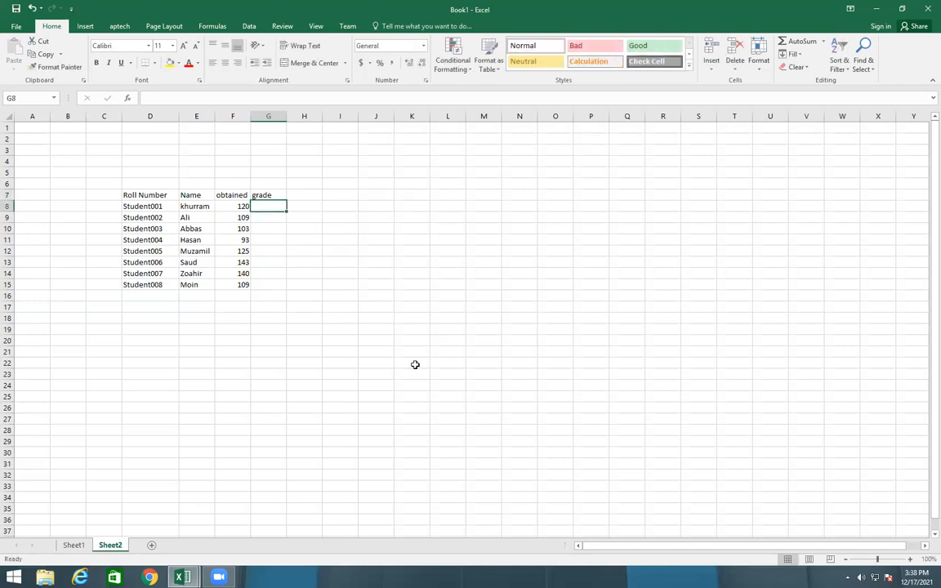
Enter =VLOOKUP(D8,Sheet1!D8:K16,8) in cell G8 of Sheet2 and fill it down through G15
type("=")
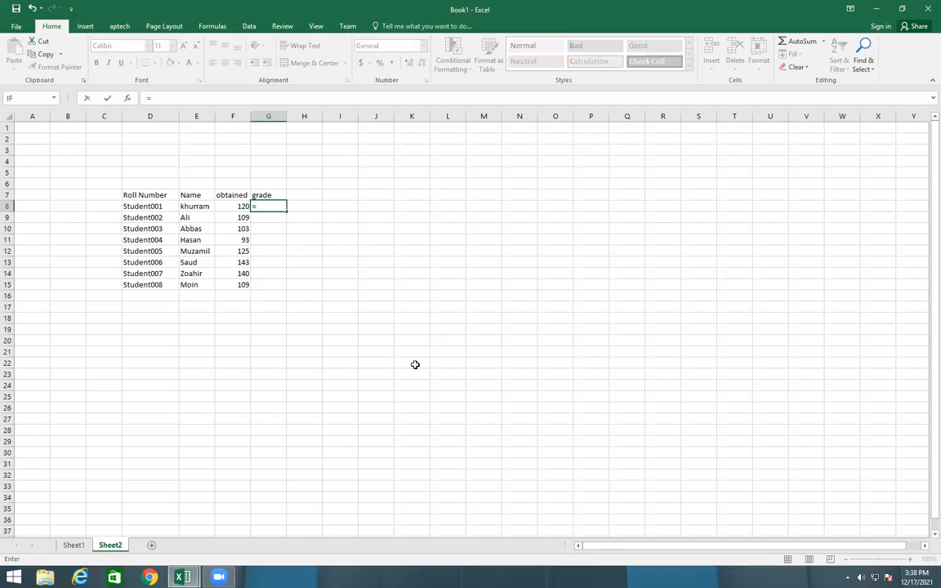
type("vl")
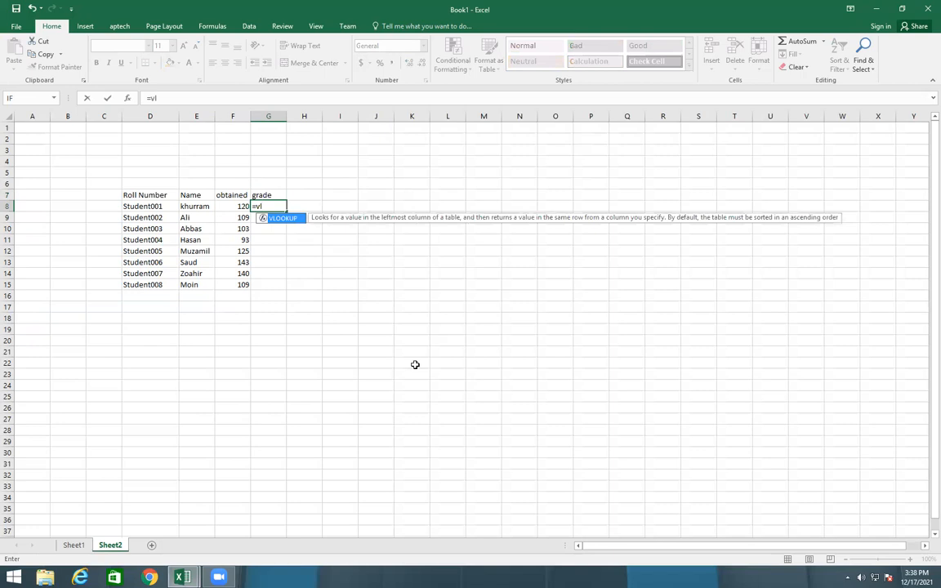
key("Tab")
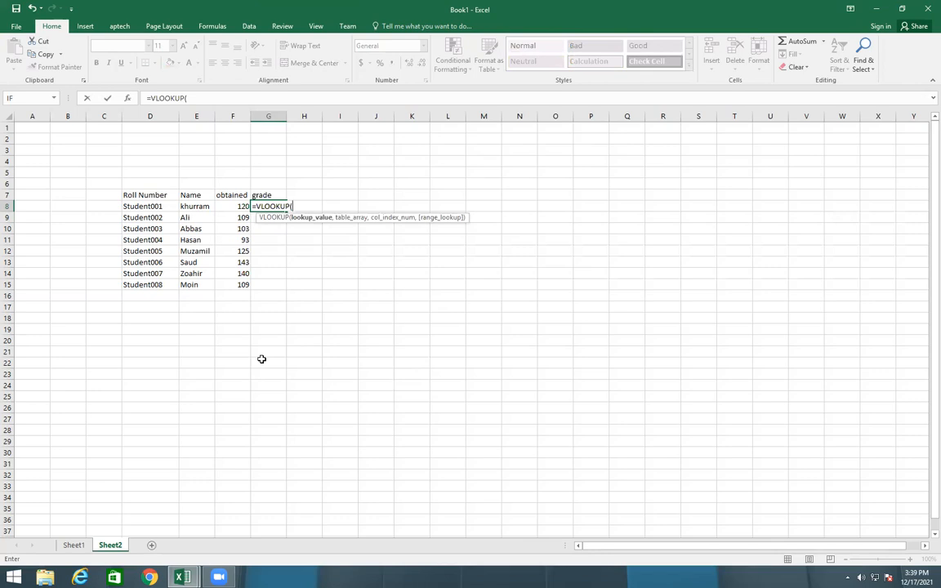
left_click(142, 209)
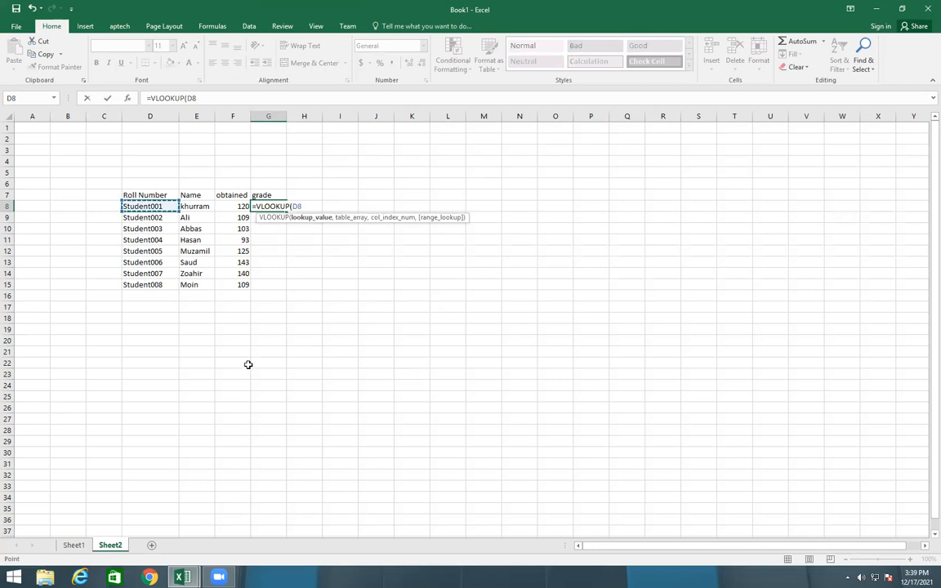
type(",")
left_click(86, 545)
left_click_drag(127, 174, 417, 260)
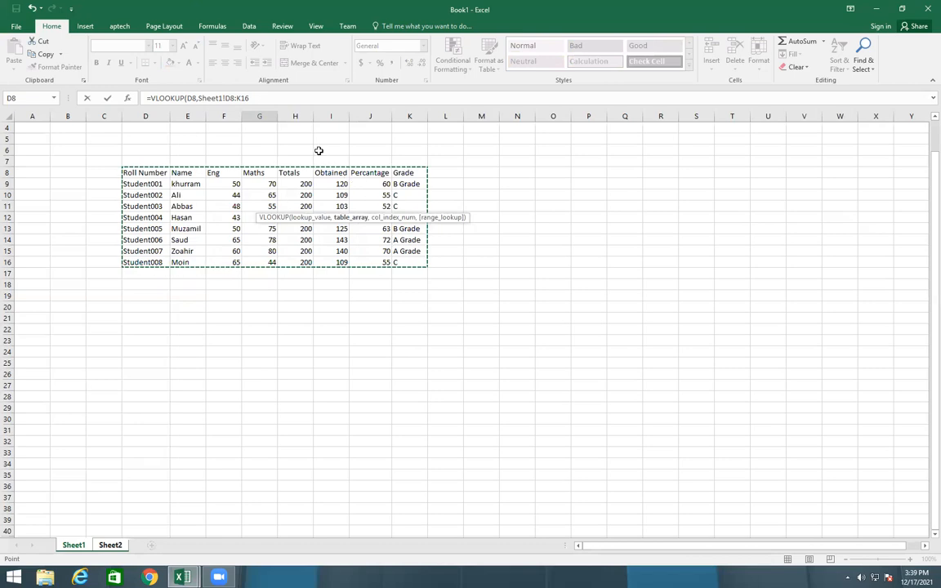
left_click(272, 99)
type(",8")
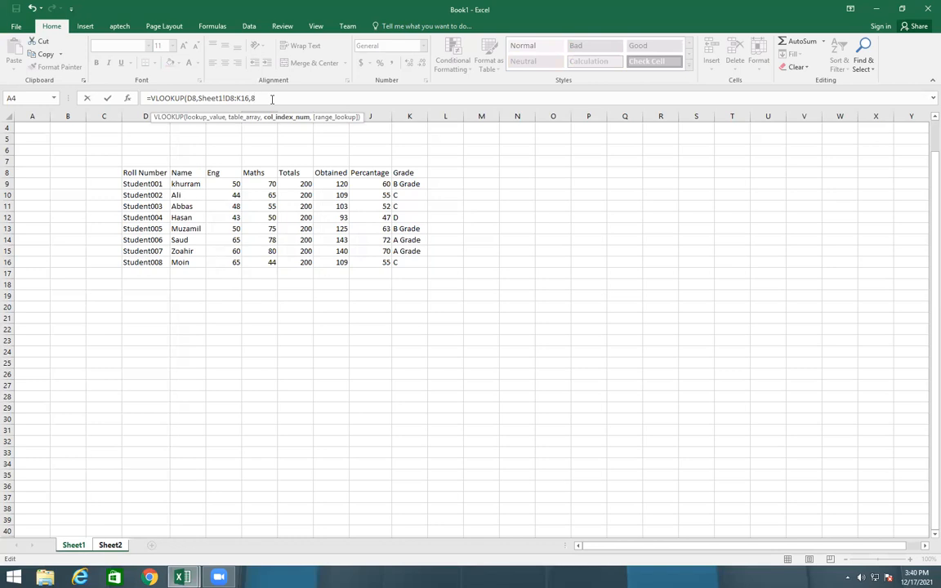
type(")")
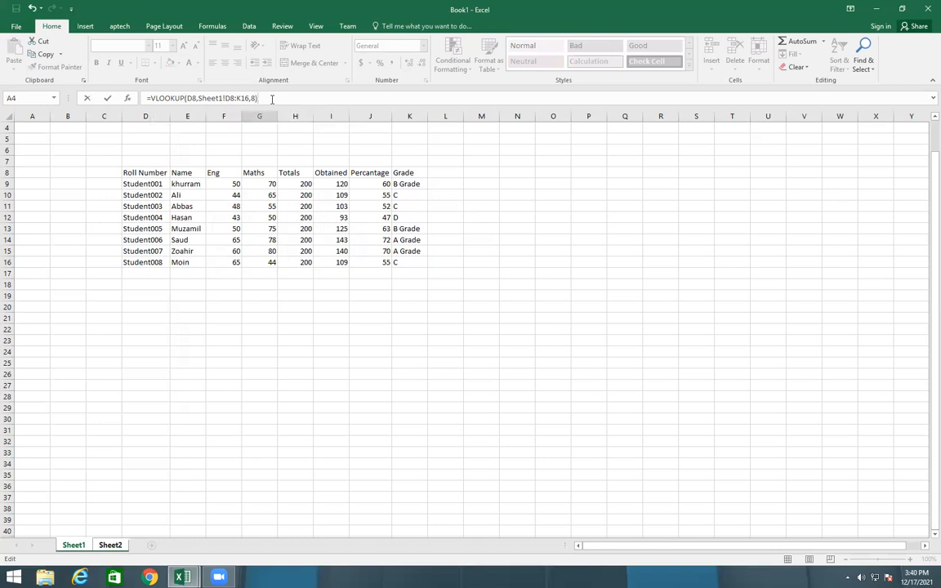
key("Return")
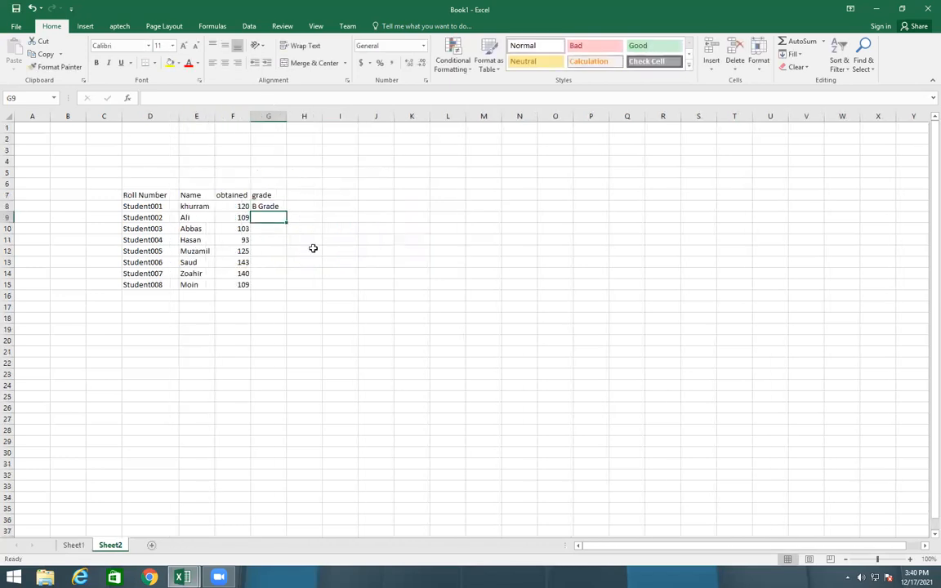
left_click(265, 207)
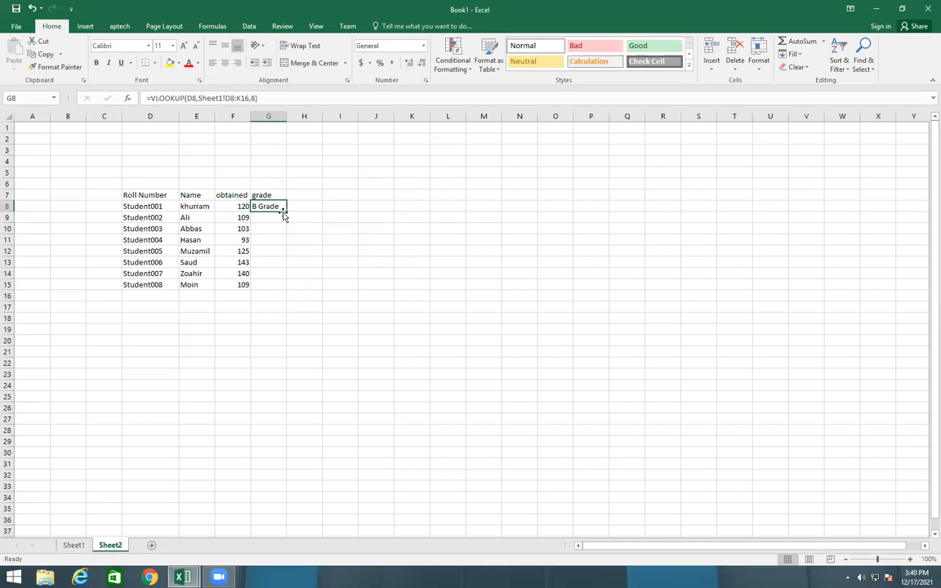
left_click_drag(285, 210, 288, 289)
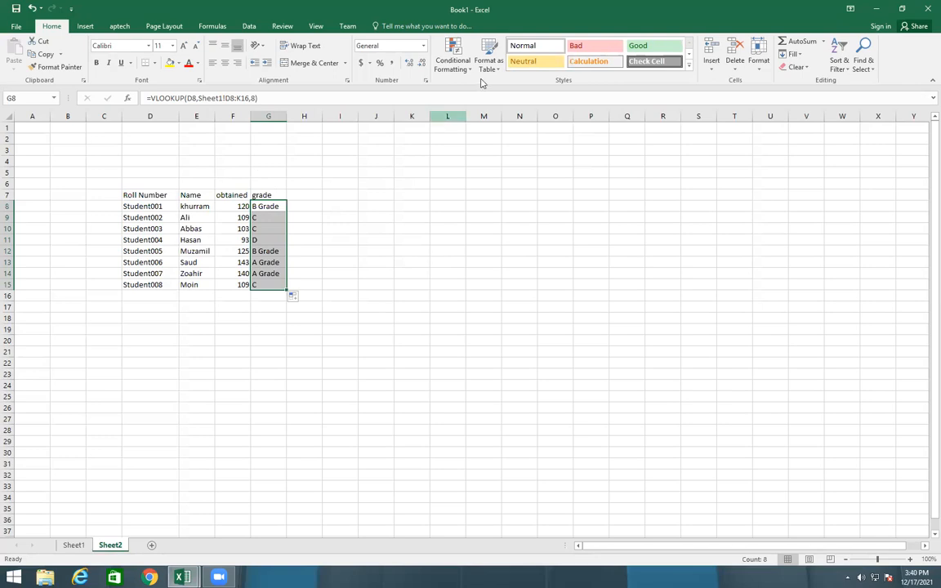
Add List data validation to cell M9 of Sheet2 with the roll numbers in =$D$8:$D$15 as the source
left_click(480, 219)
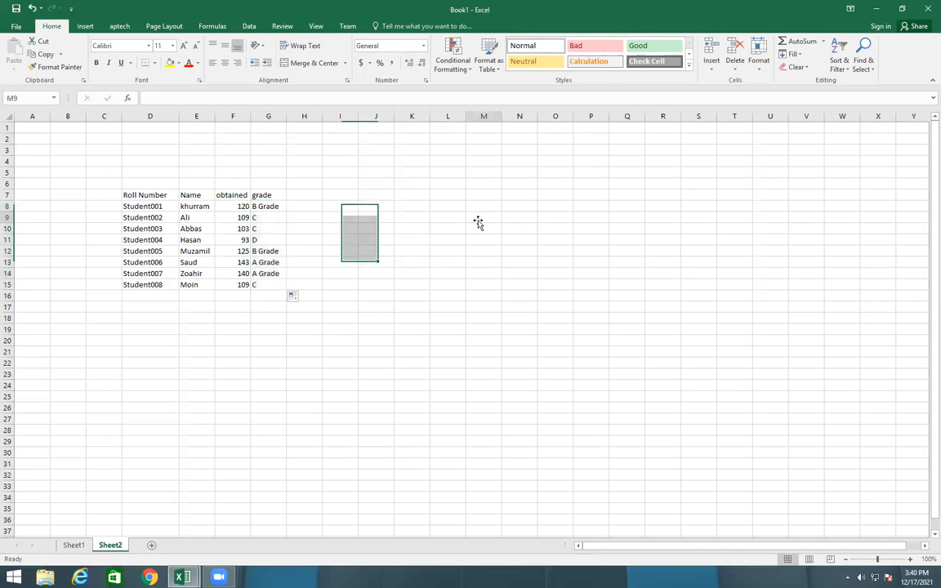
left_click(249, 26)
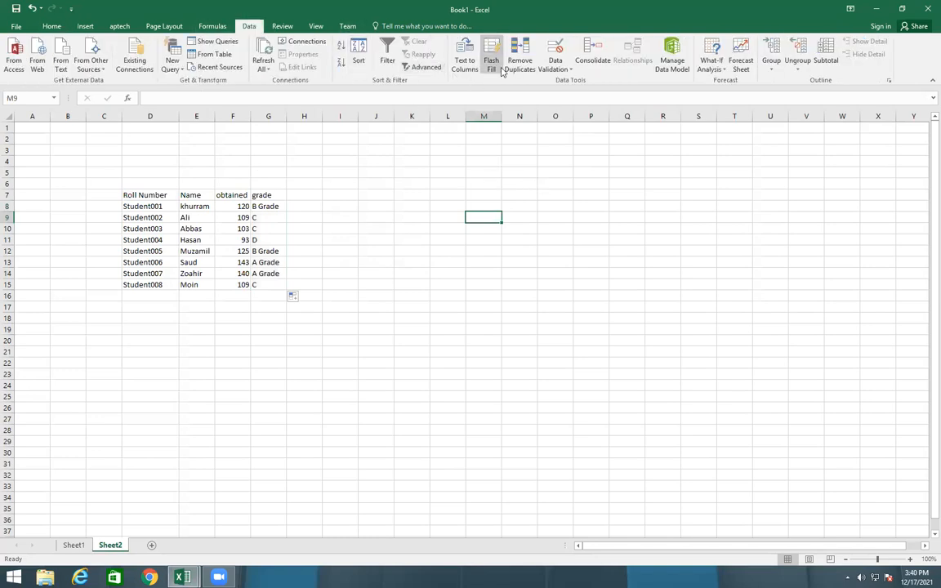
left_click(569, 69)
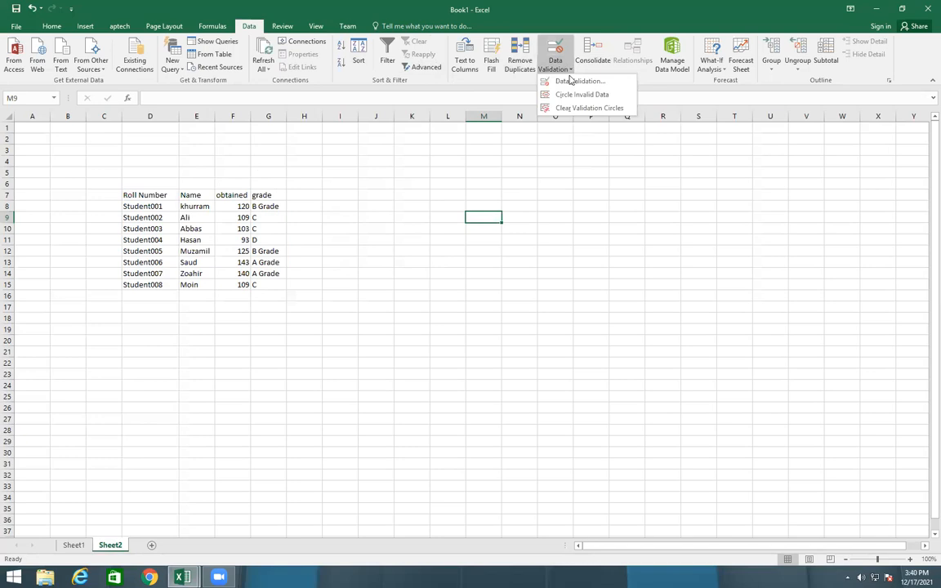
left_click(560, 136)
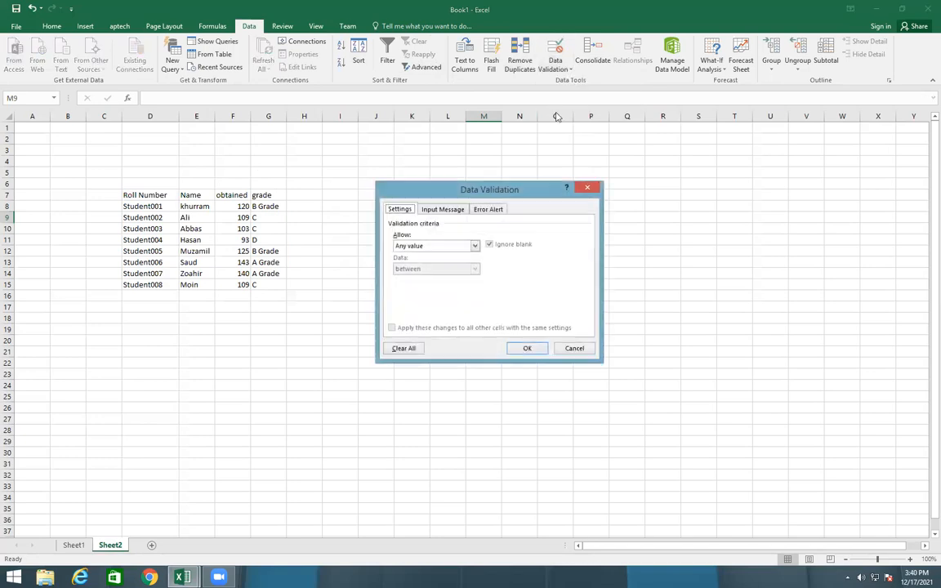
left_click(474, 245)
left_click(425, 275)
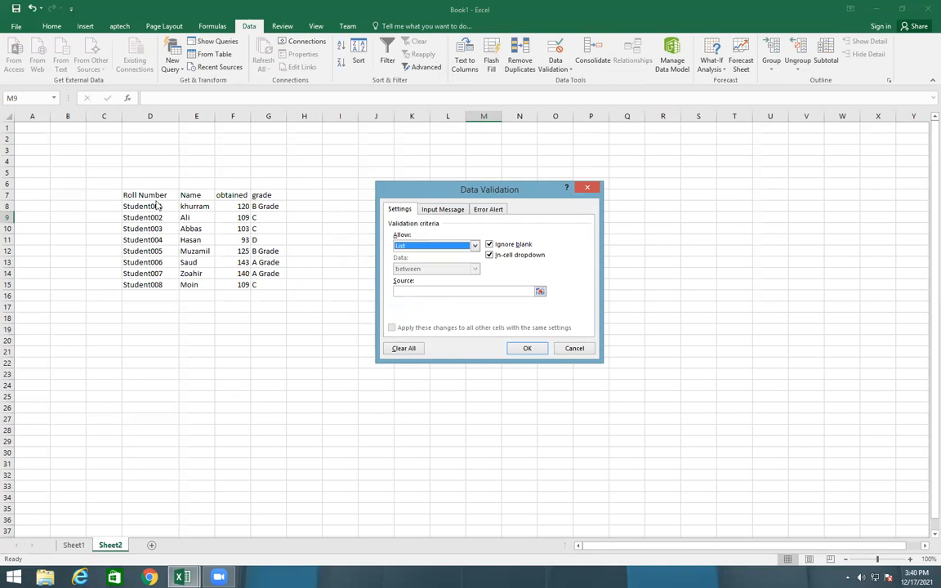
left_click(539, 292)
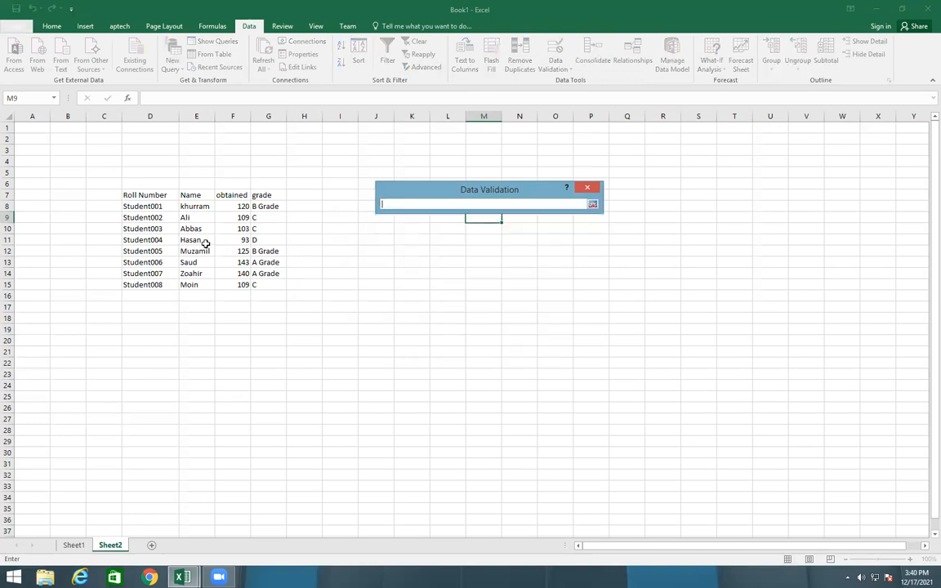
left_click_drag(151, 206, 155, 284)
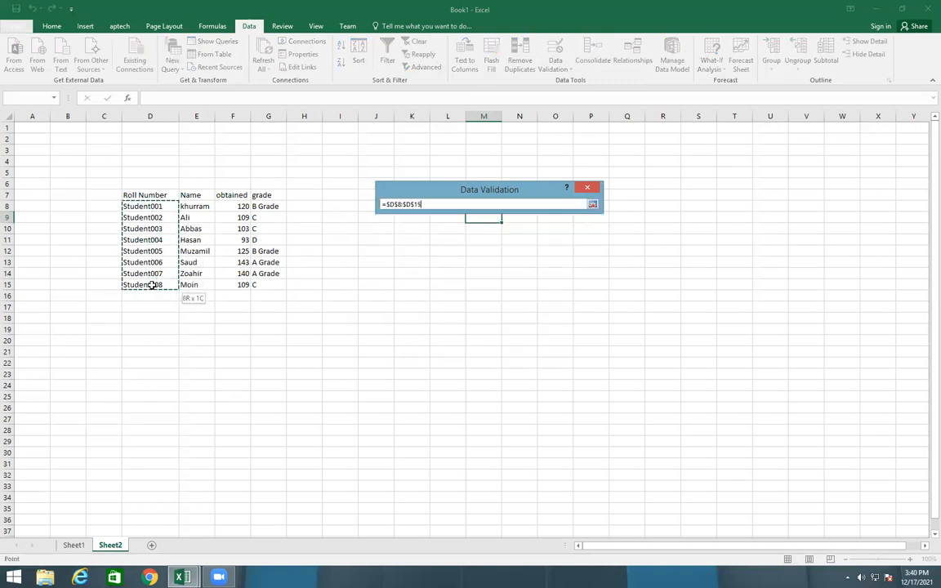
key("Return")
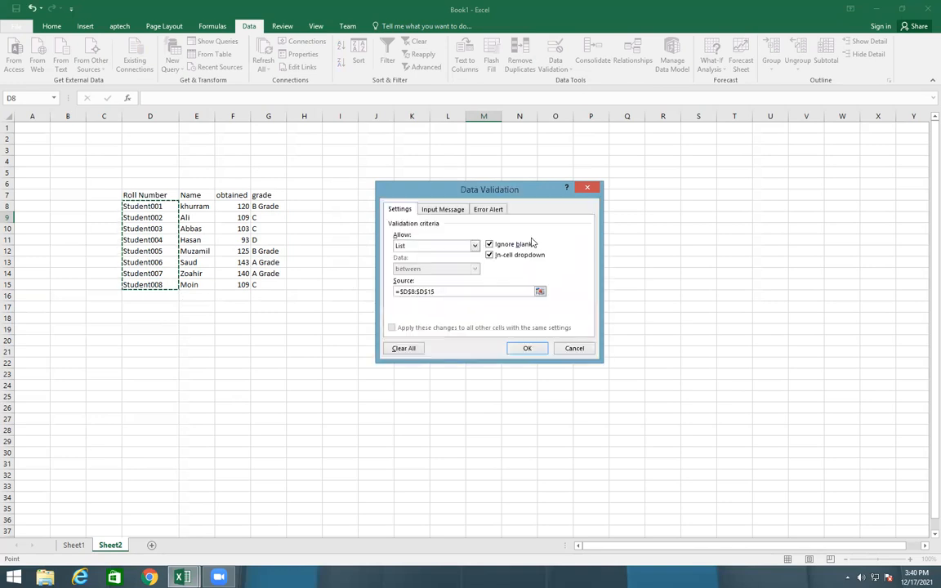
left_click(532, 349)
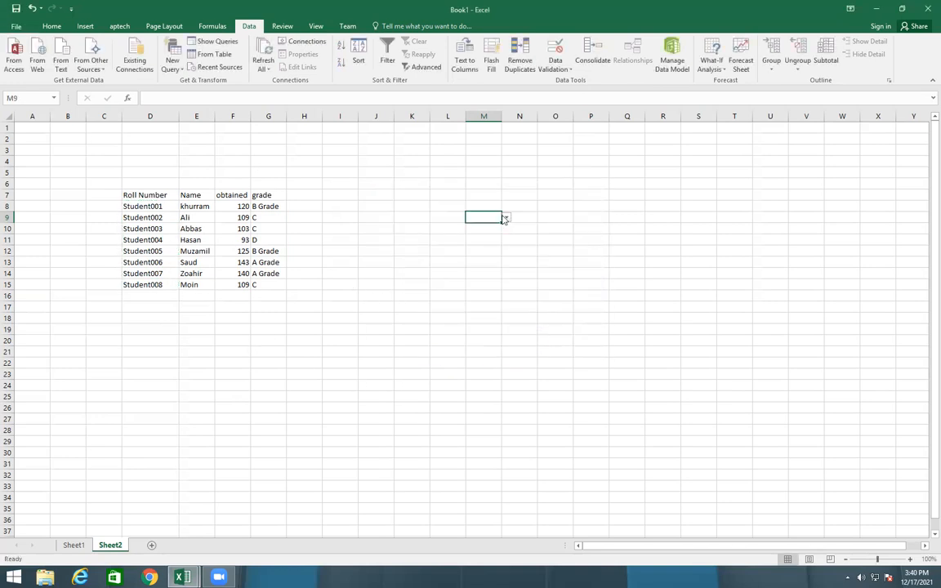
Choose Student002 from the roll-number drop-down list in cell M9
left_click(507, 217)
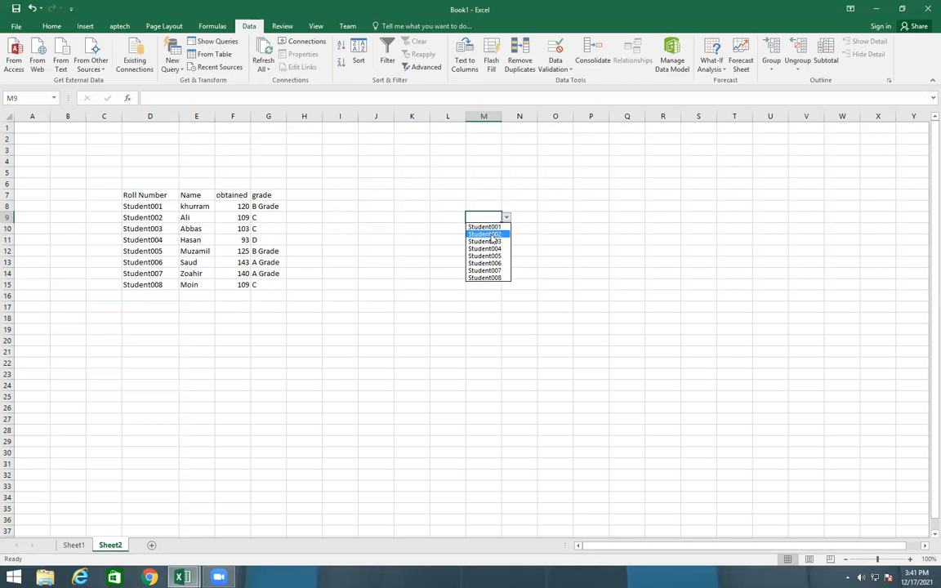
left_click(486, 234)
key("Return")
left_click(484, 238)
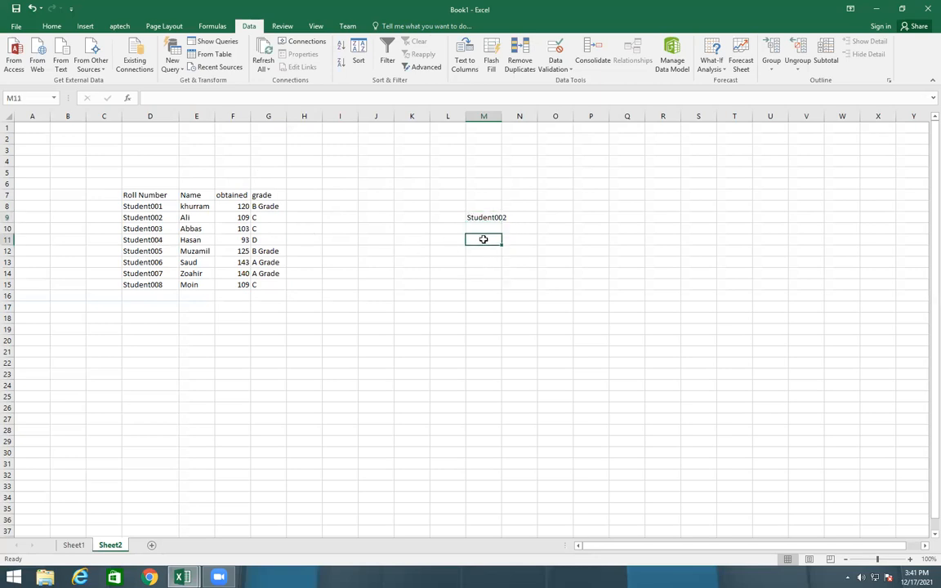
key("Down")
key("Down")
key("Down")
key("Down")
key("Down")
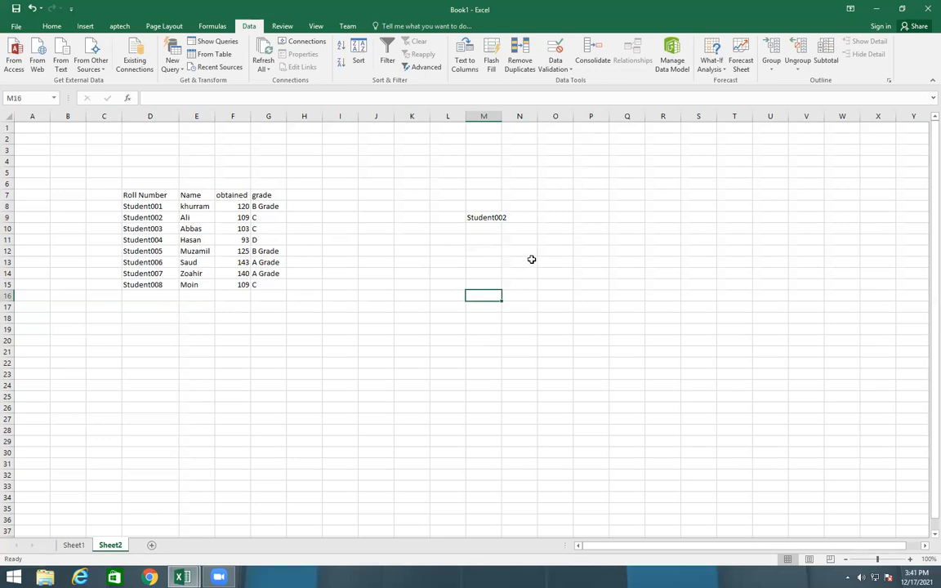
Enter the label Name in cell M11 of Sheet2
left_click(478, 236)
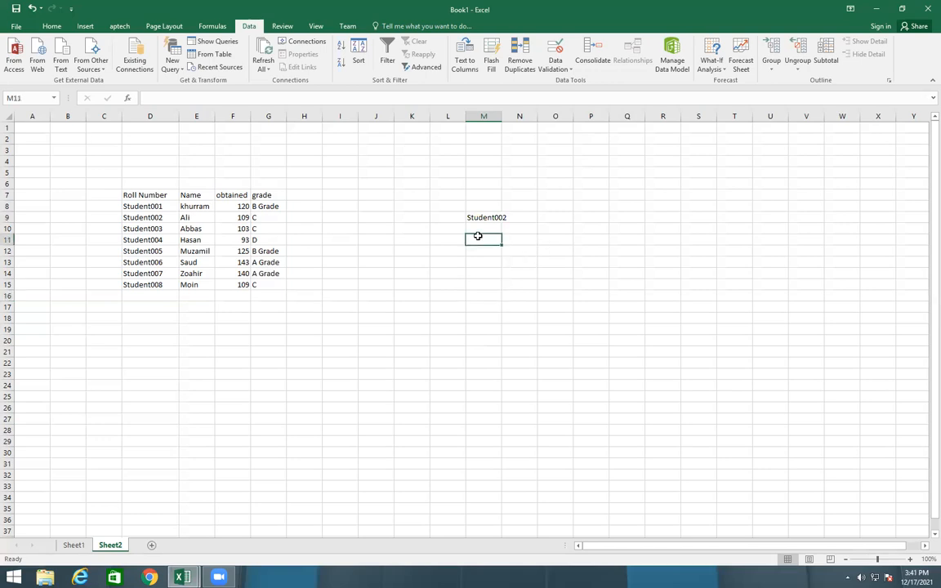
type("Name")
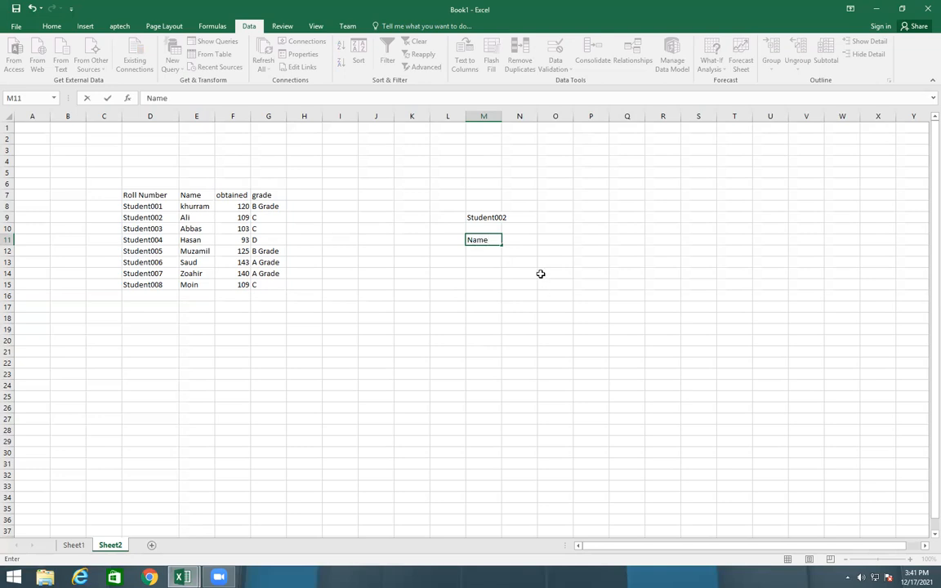
Enter =VLOOKUP(M9,Sheet1!D8:K16,2) in cell O11 of Sheet2 to look up the selected student's name
left_click(553, 236)
type("=vl")
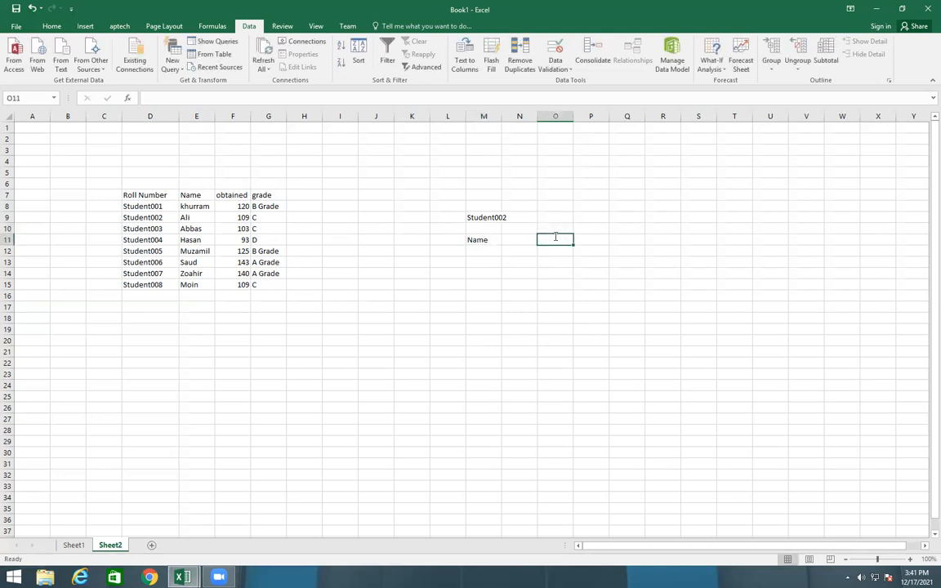
key("Tab")
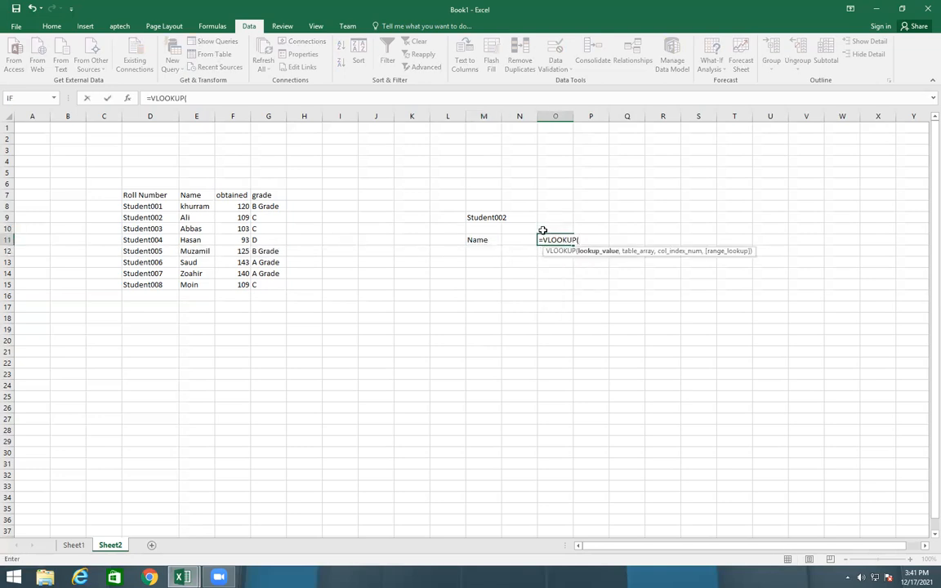
left_click(486, 219)
type(",")
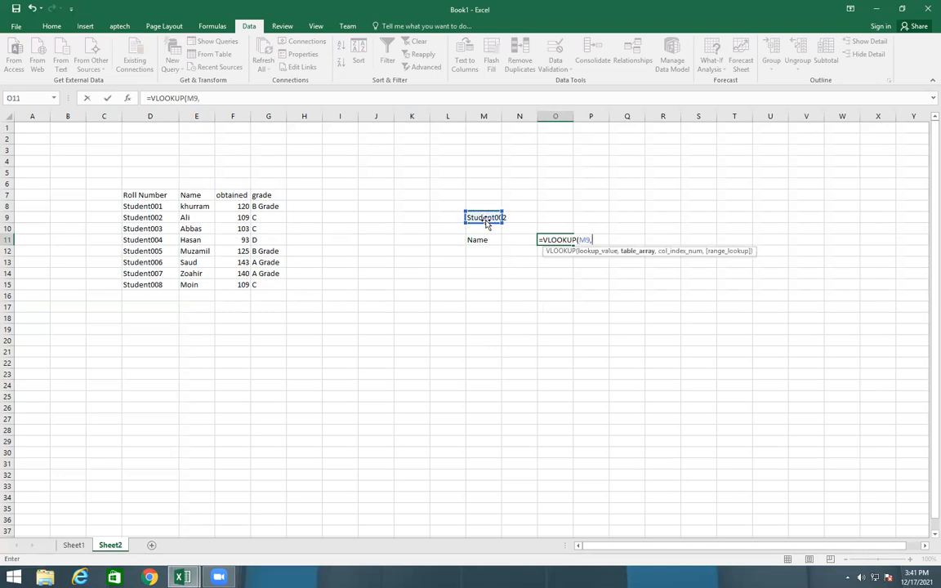
left_click(73, 545)
left_click_drag(132, 171, 409, 262)
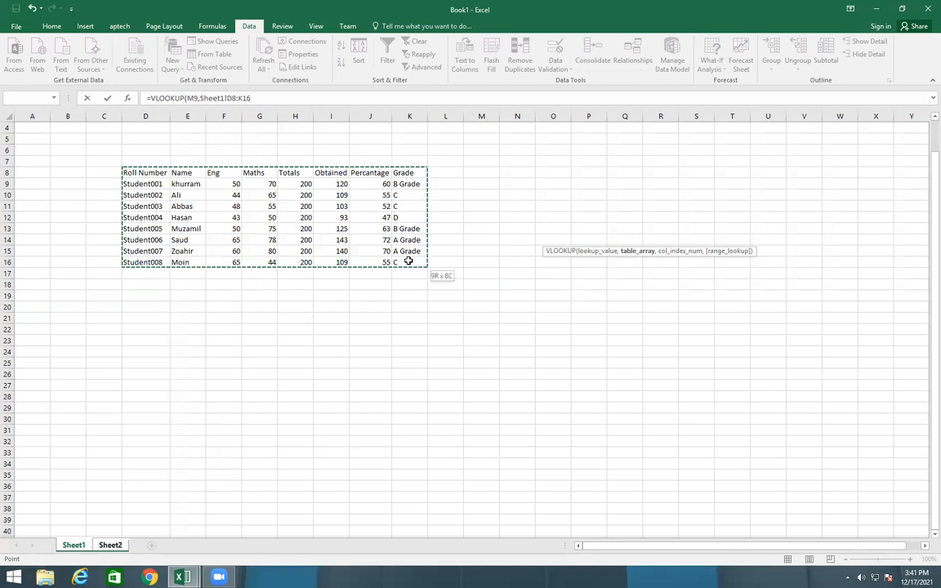
left_click(265, 97)
type(",2")
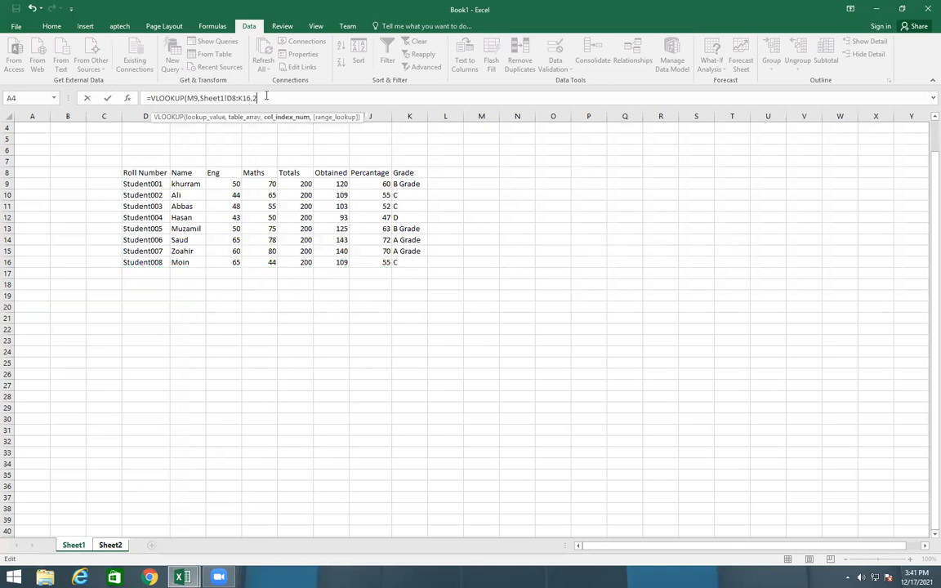
key("Return")
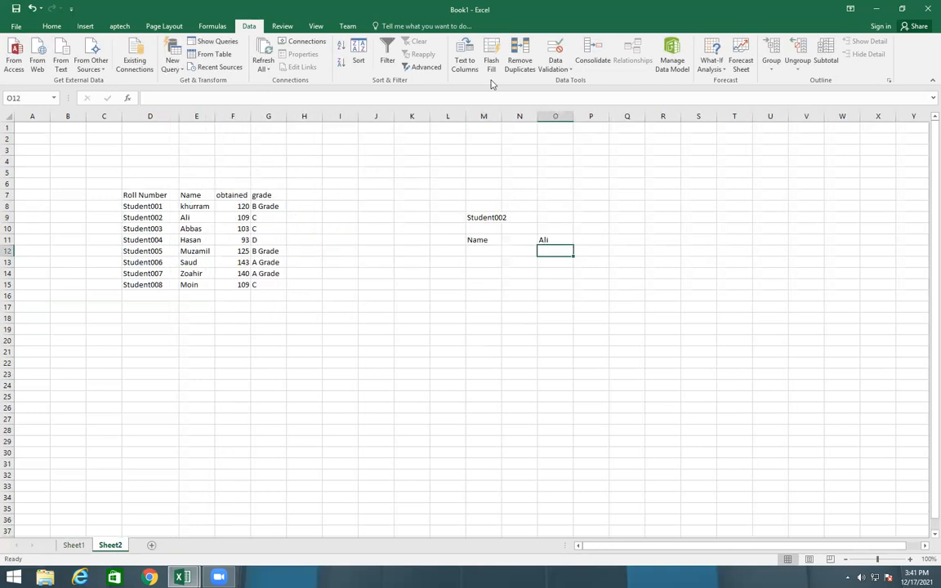
Widen column M to fit the full roll number and choose Student006 from the drop-down list in M9
left_click(486, 219)
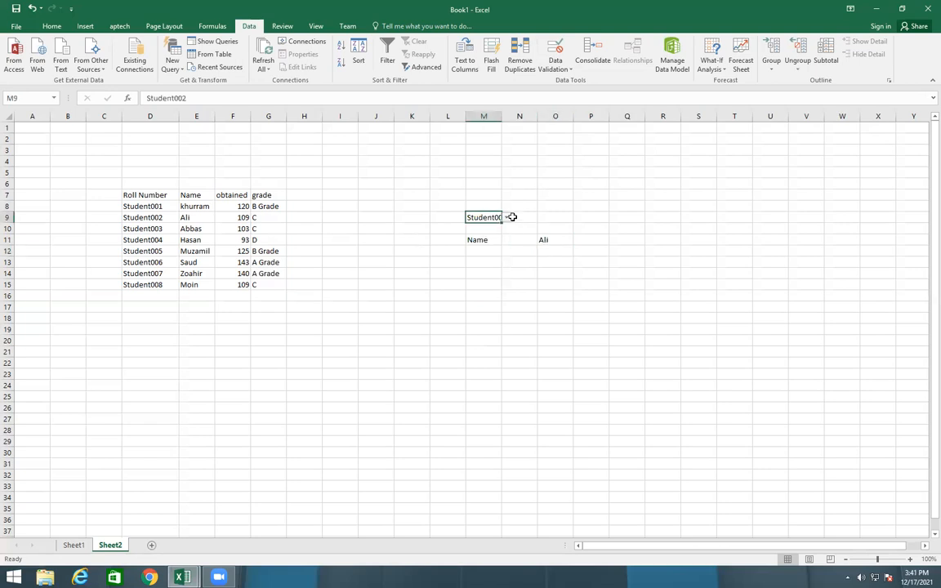
left_click(509, 218)
left_click_drag(501, 116, 540, 123)
left_click(501, 215)
left_click(546, 218)
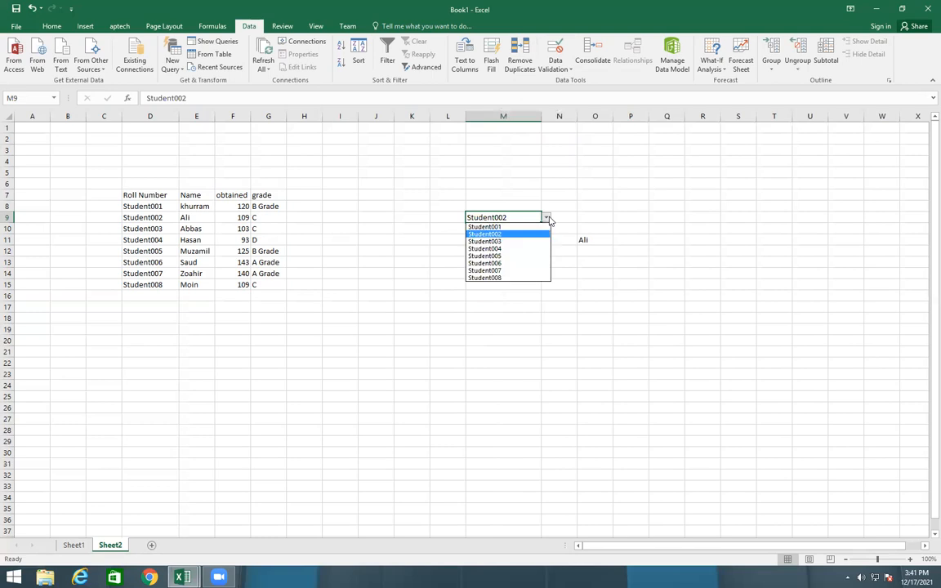
left_click(503, 264)
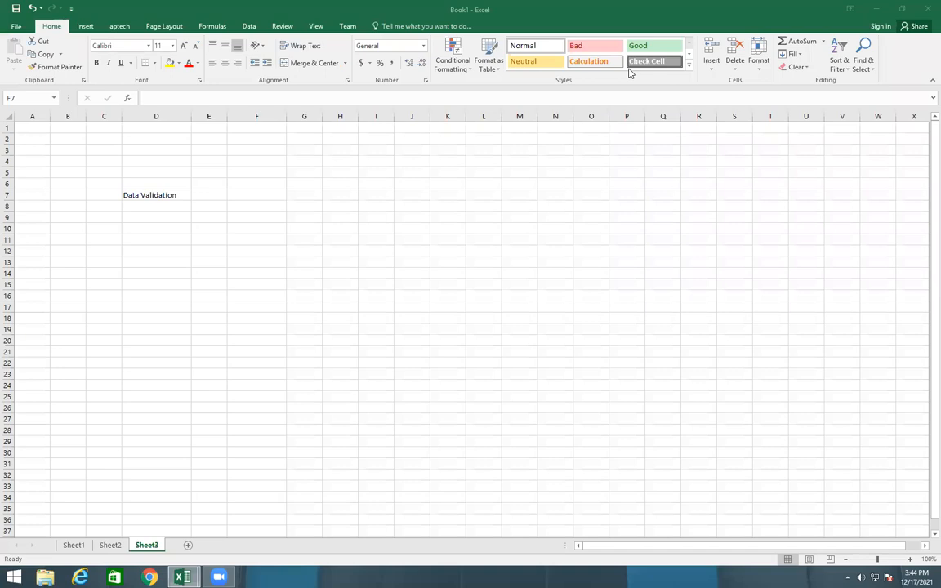
Start data validation for cell F7 of Sheet3 and set the allowed values to List
left_click(257, 194)
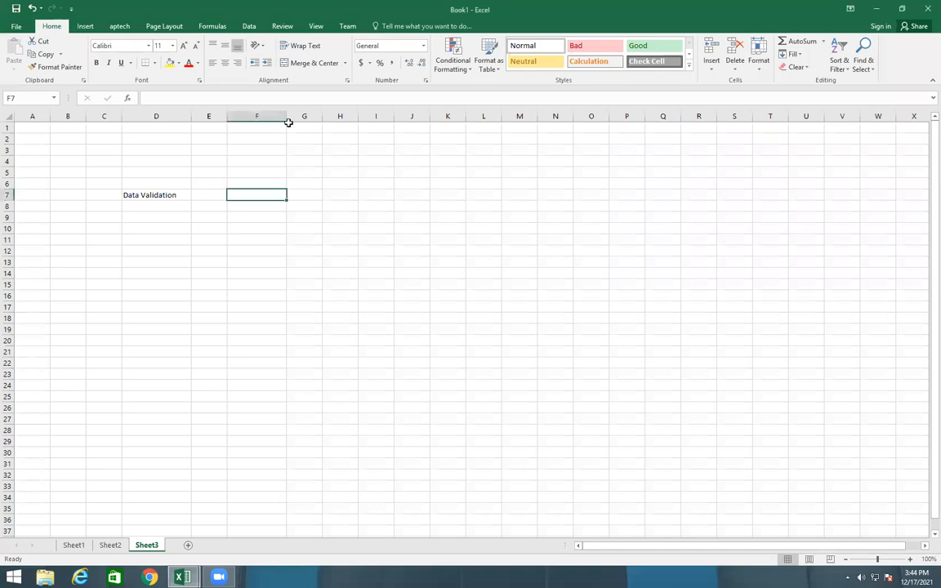
left_click(249, 26)
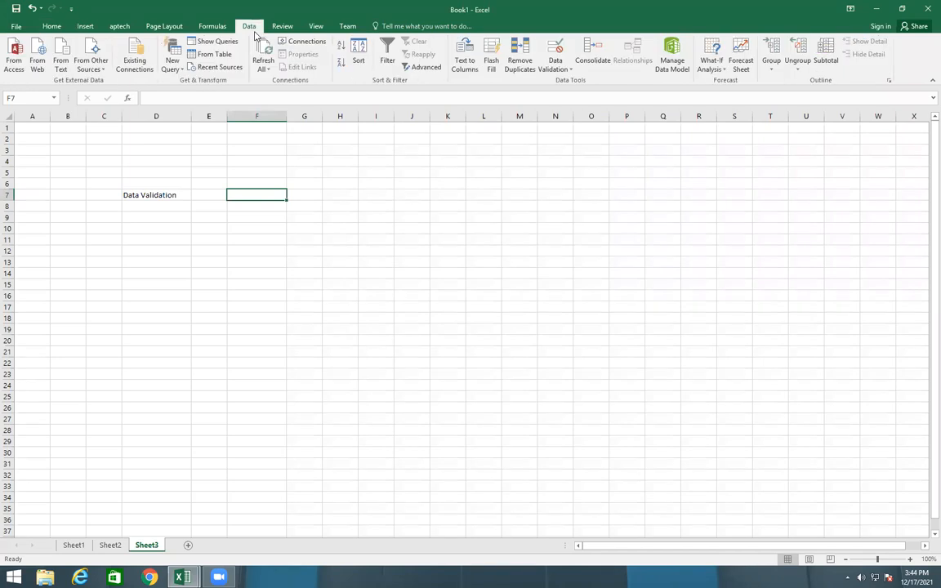
left_click(555, 69)
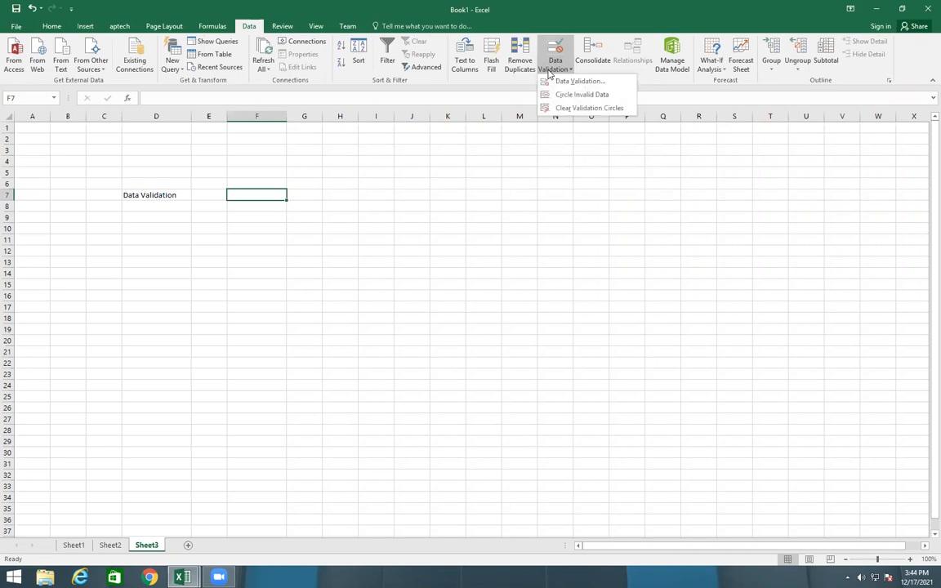
left_click(567, 81)
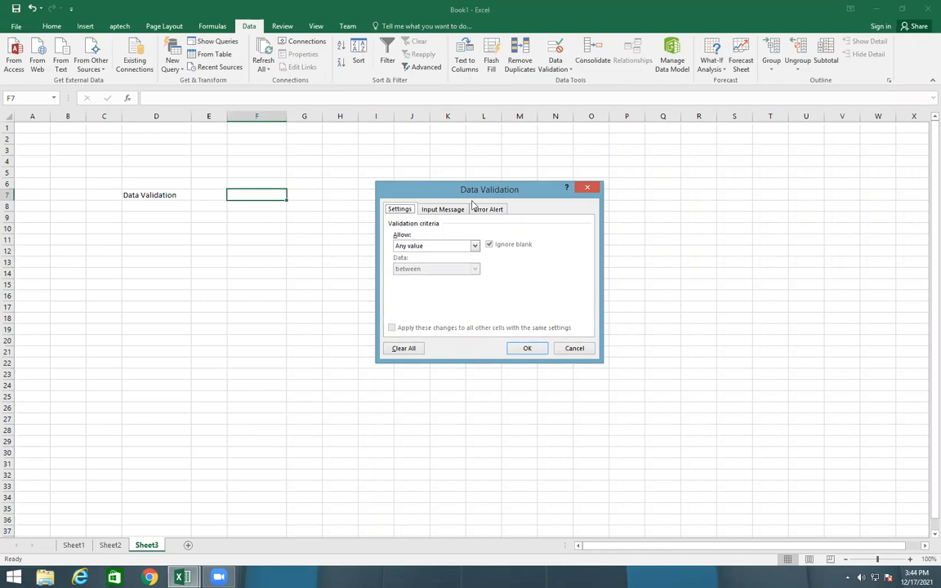
left_click(429, 245)
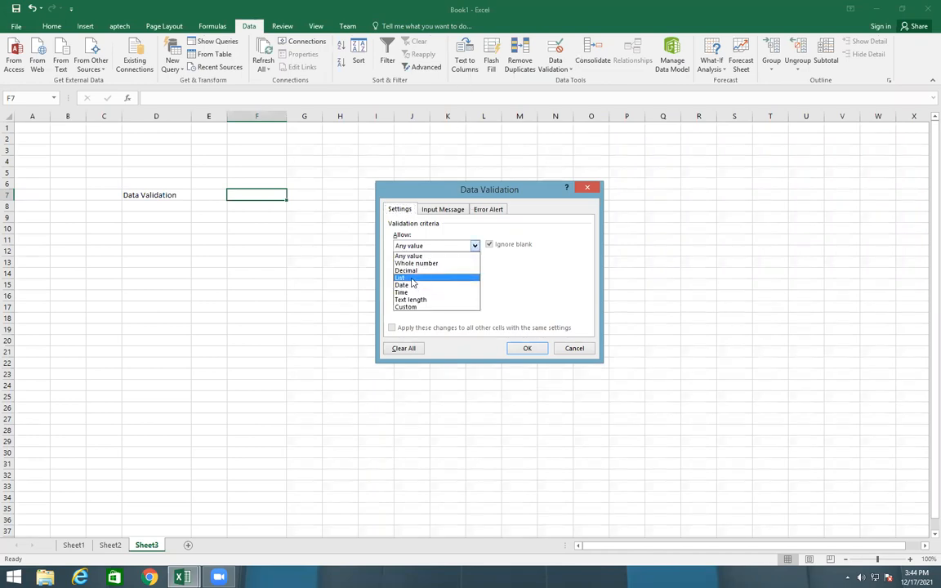
left_click(414, 279)
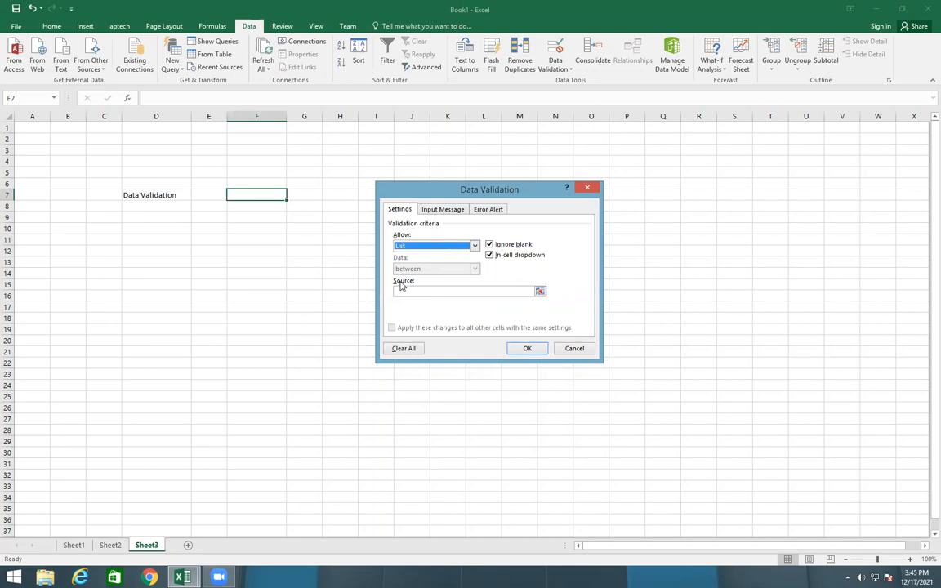
Set the validation list source to the student names in column E of Sheet1, starting at E9 without the header, and apply it
left_click(540, 292)
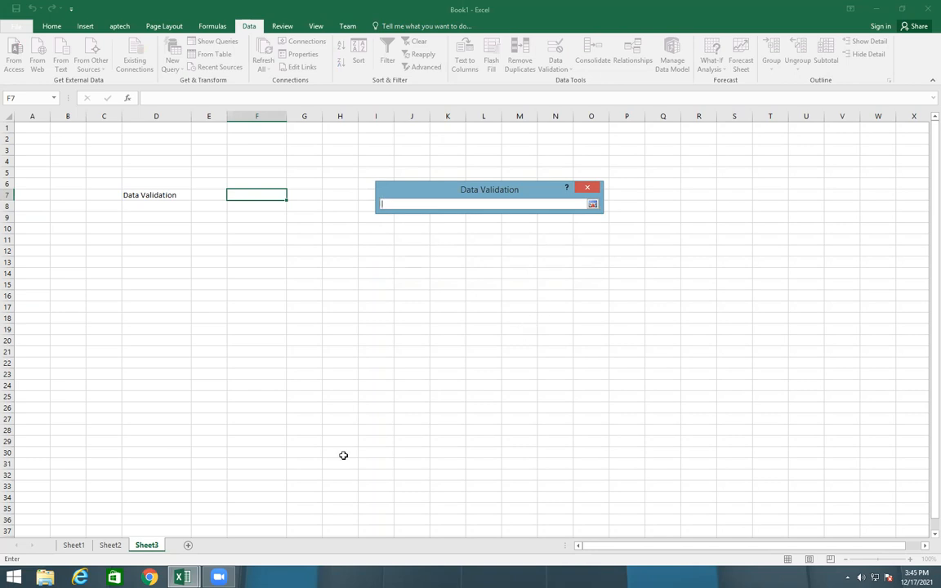
left_click(73, 546)
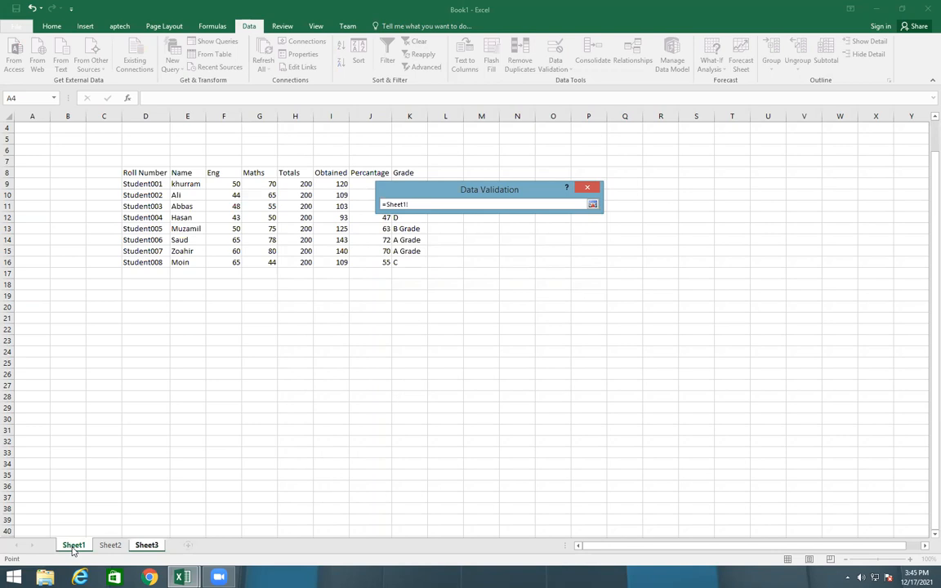
left_click_drag(186, 173, 186, 265)
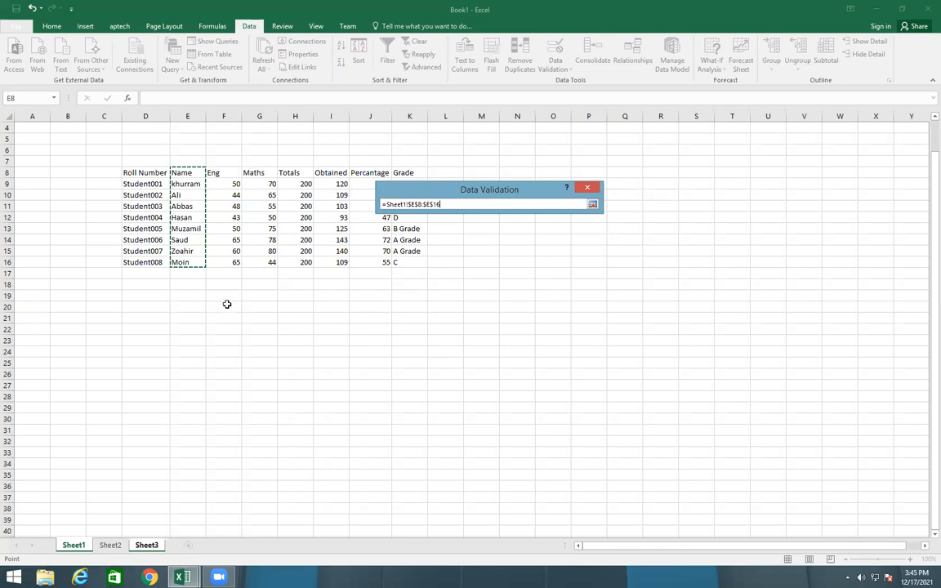
left_click(193, 180)
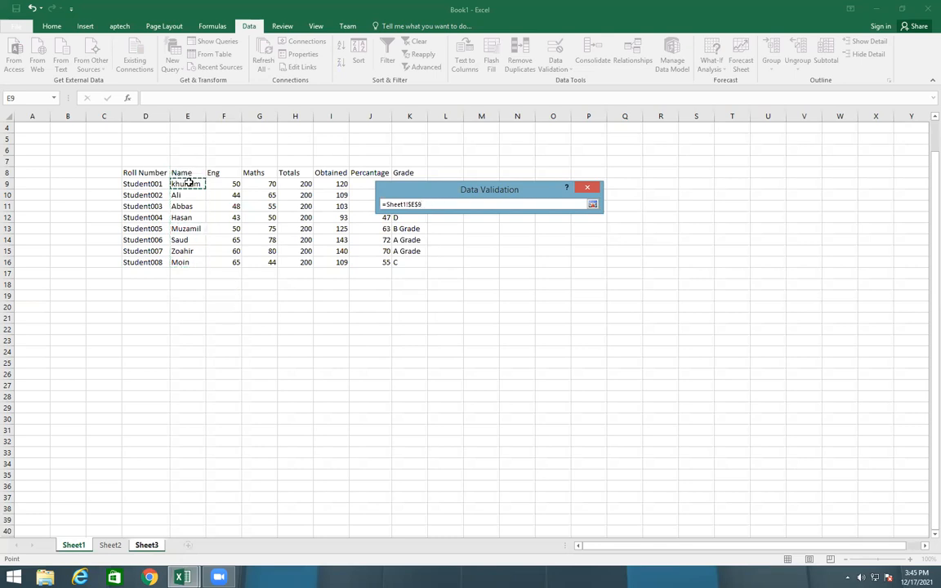
key("shift+Down")
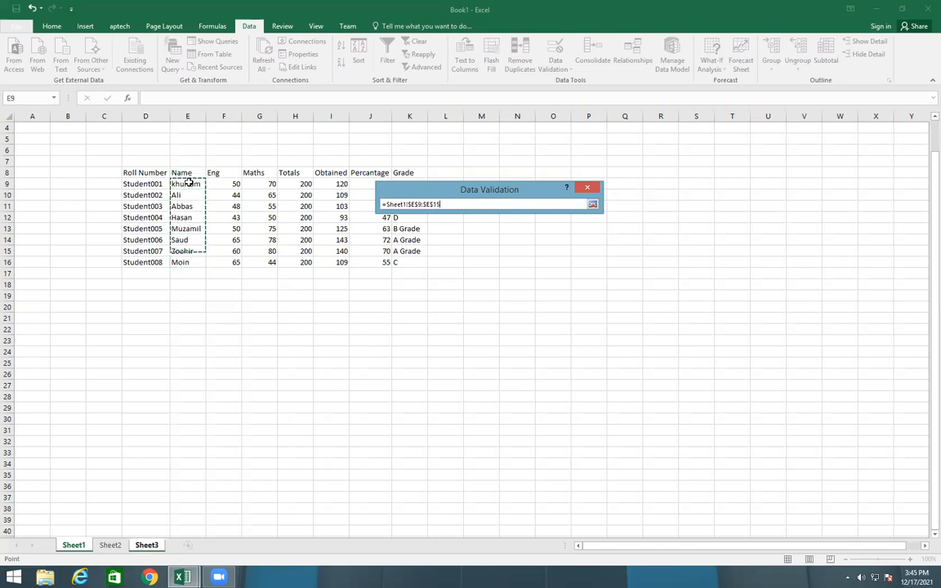
key("shift+Up")
key("Return")
left_click(527, 348)
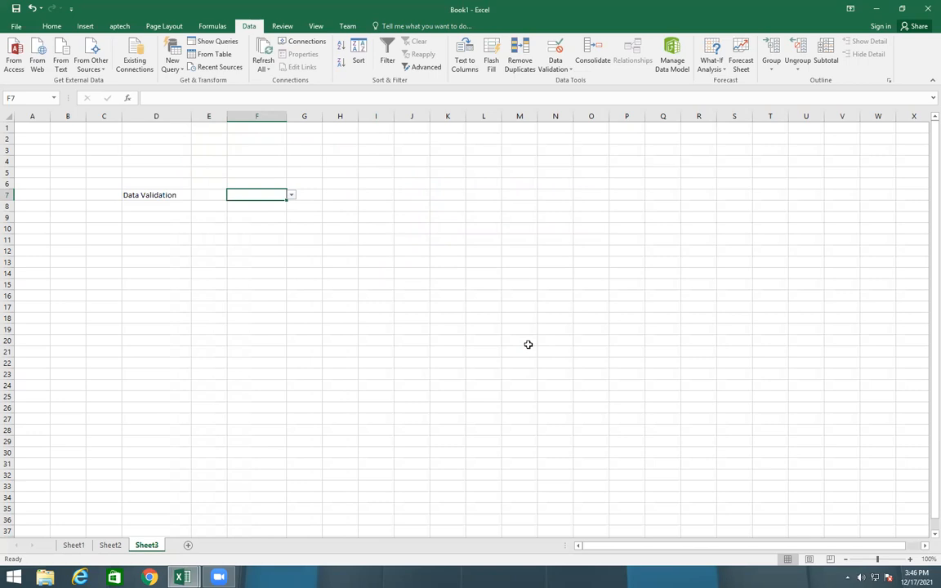
Try the drop-down list in F7 by choosing the second student, and check the Obtained, Percentage and Grade columns of Sheet1
left_click(290, 194)
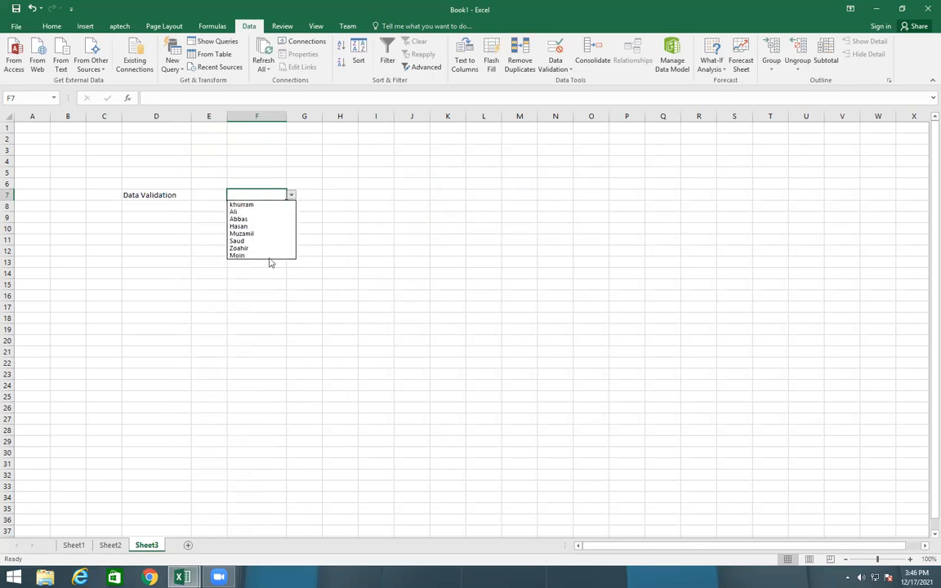
left_click(243, 213)
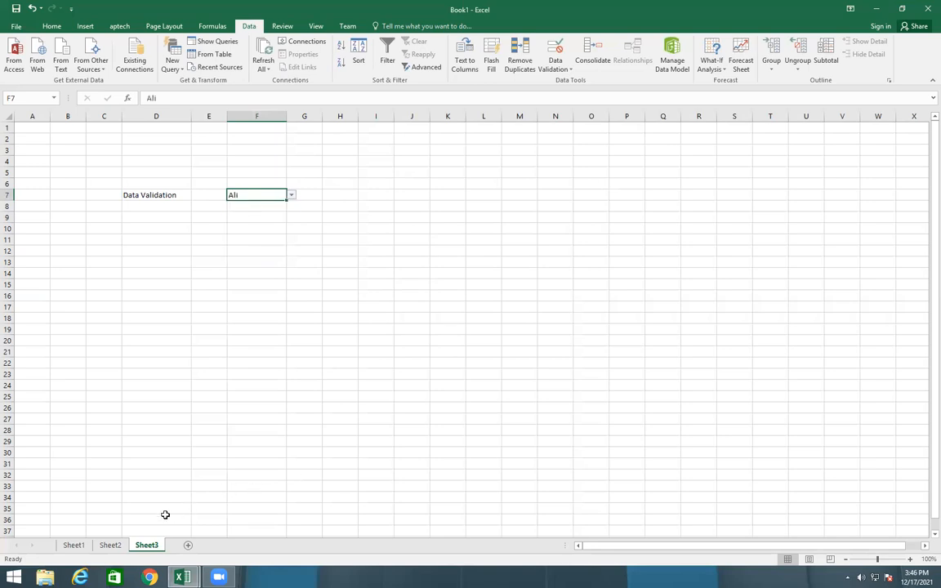
left_click(73, 545)
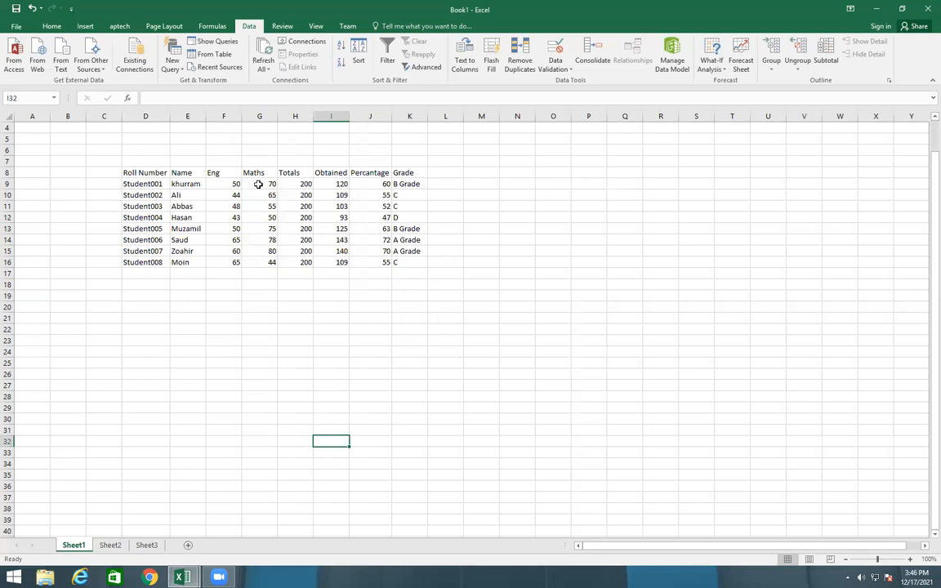
left_click_drag(335, 184, 340, 229)
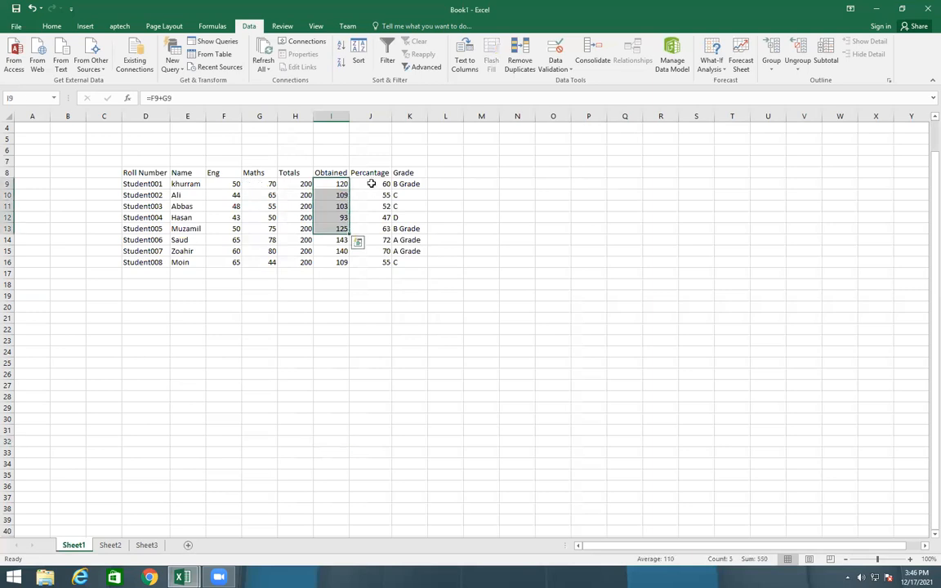
left_click_drag(371, 184, 371, 239)
left_click_drag(408, 183, 408, 239)
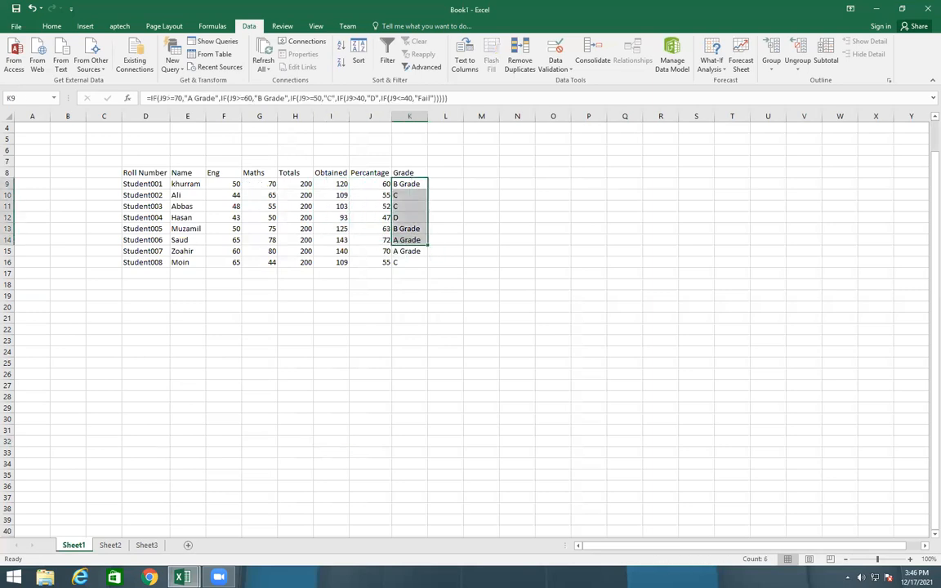
Enter the labels Obatined in D9, % in D11 and Grade in D13 of Sheet3
left_click(147, 545)
left_click_drag(156, 250, 196, 295)
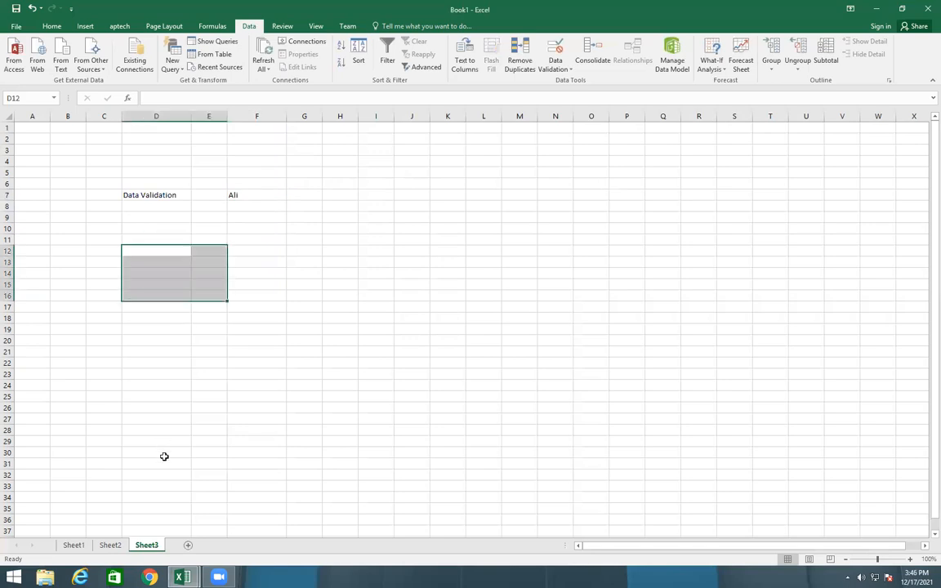
left_click(144, 217)
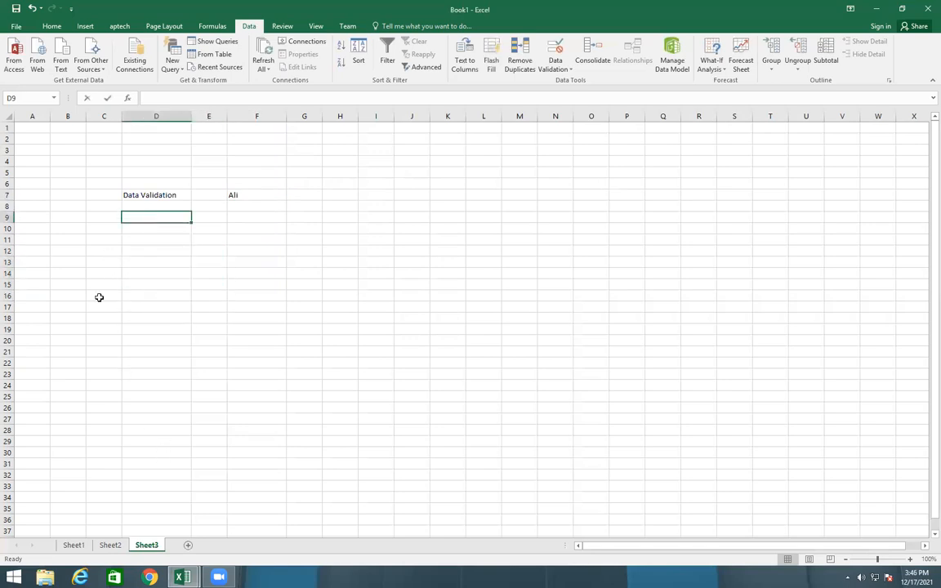
type("Obatined")
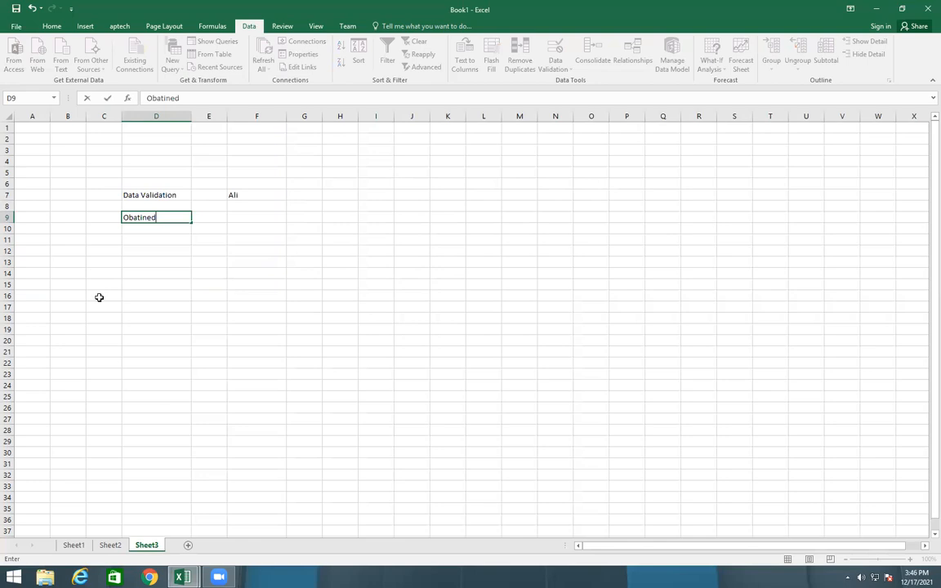
key("Return")
key("Return")
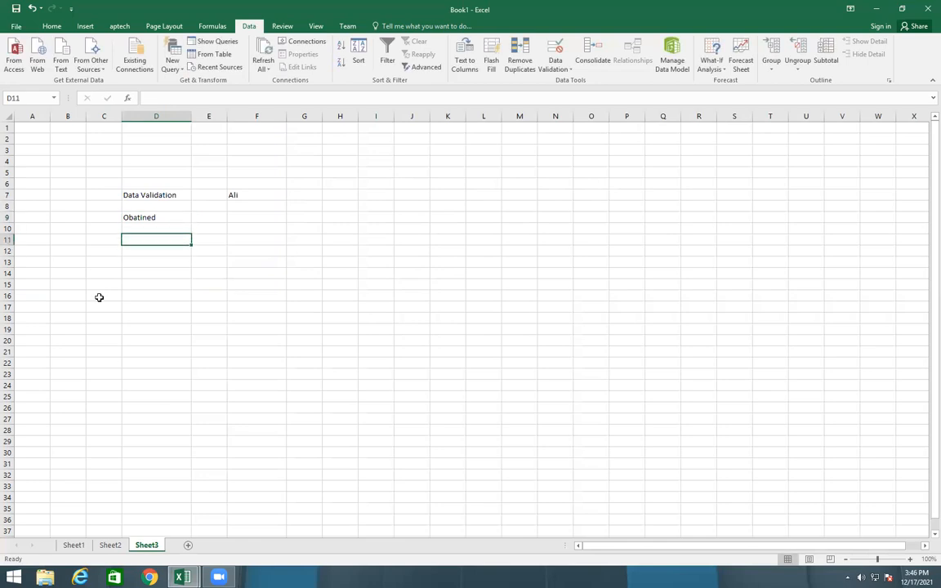
type("%")
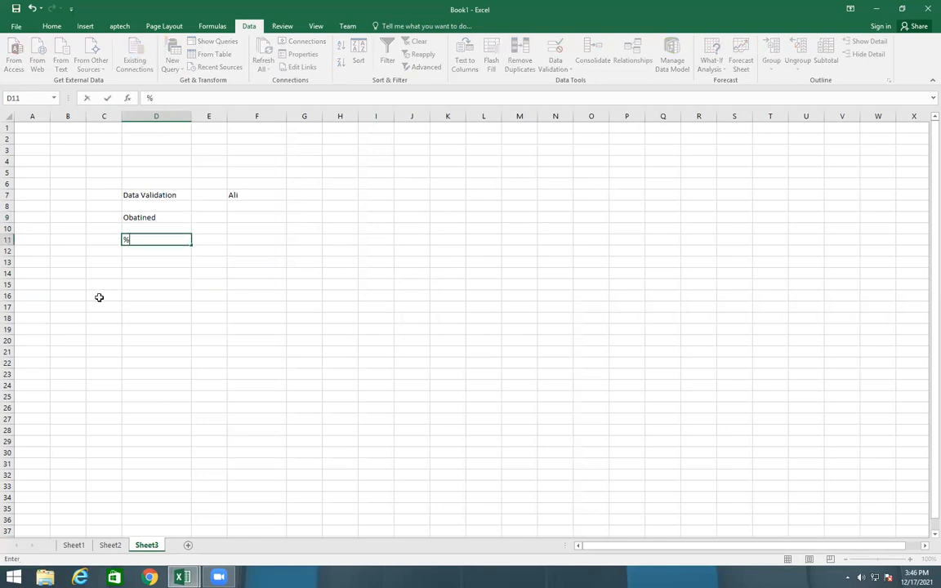
key("Return")
key("Return")
type("Grade")
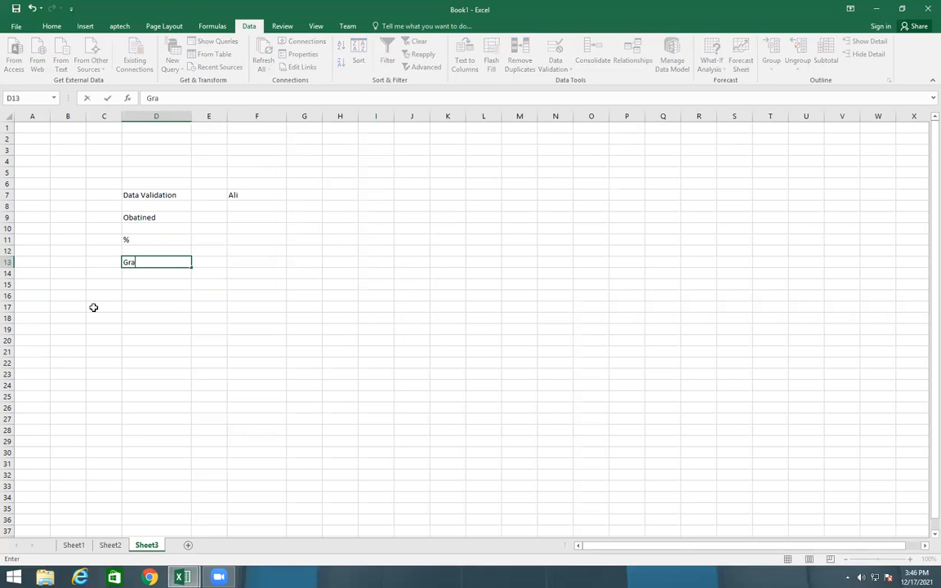
left_click(110, 545)
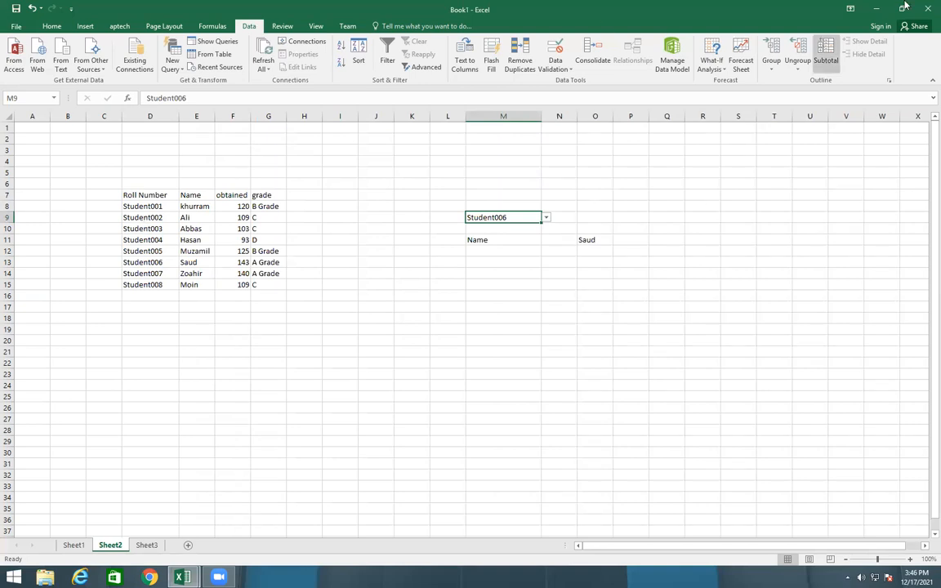
key("ctrl+Page_Down")
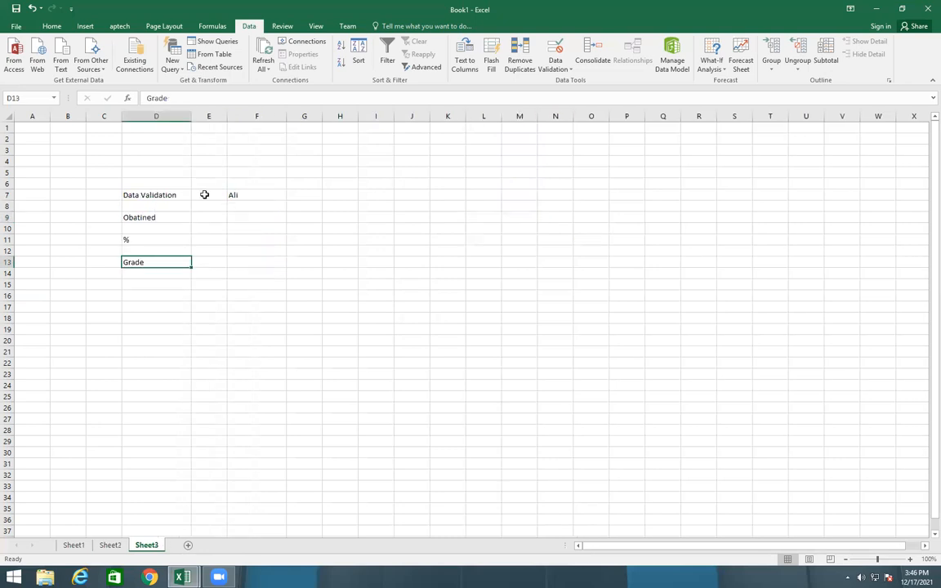
Choose the sixth student's name from the drop-down list in F7 of Sheet3
left_click(255, 195)
left_click(295, 199)
left_click(253, 186)
left_click(254, 194)
left_click(291, 195)
left_click(241, 242)
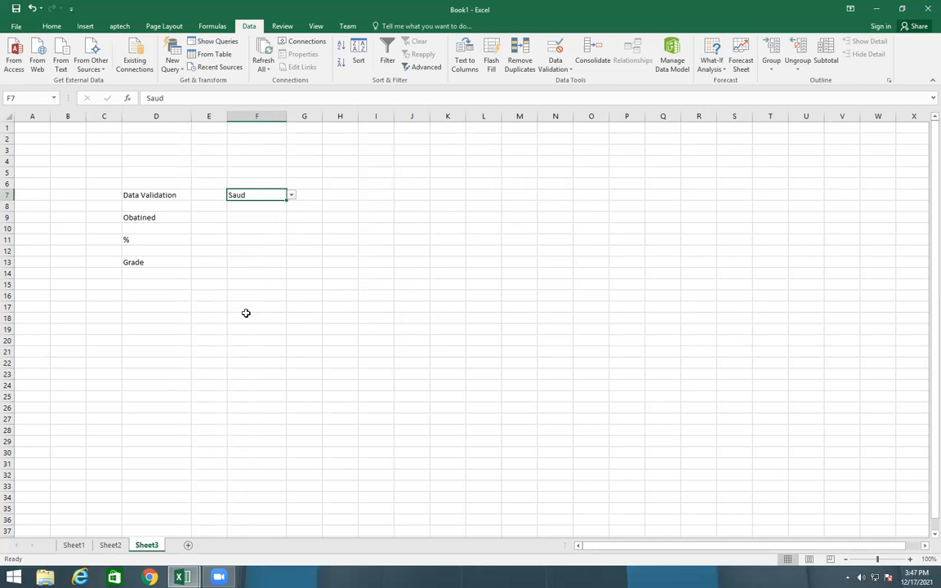
Enter =VLOOKUP(F7,Sheet1!E8:K16,5) in cell F9 of Sheet3 to look up the selected student's obtained marks
left_click(253, 215)
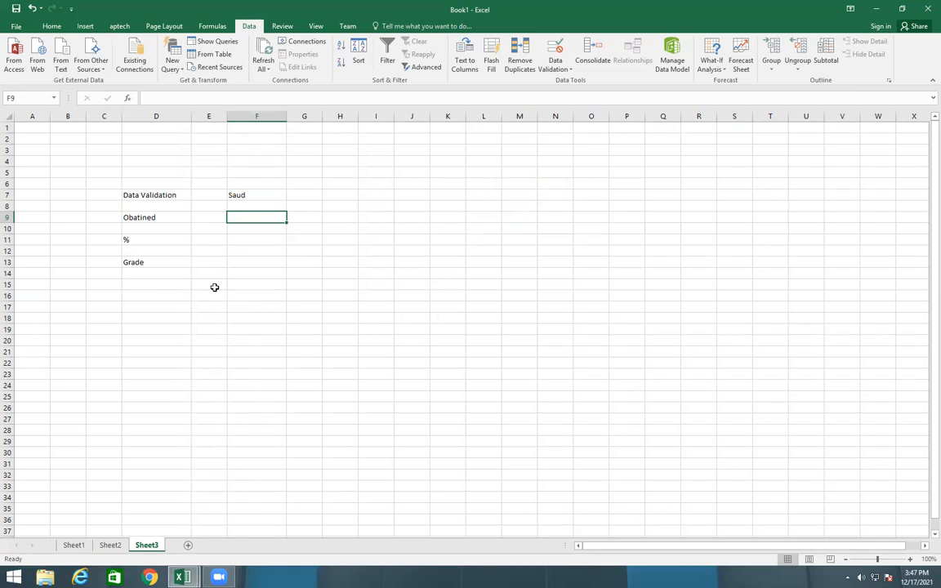
type("=")
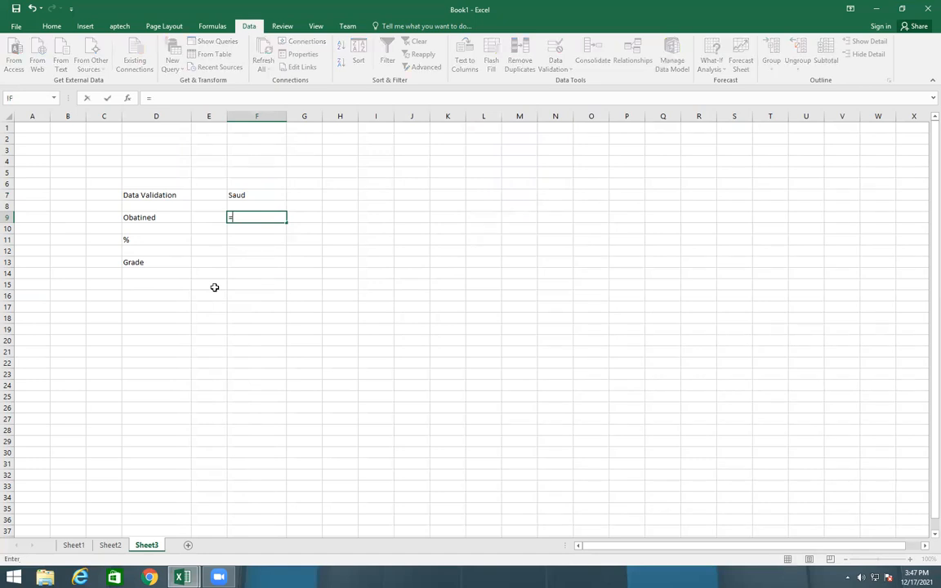
type("vlookup")
key("Tab")
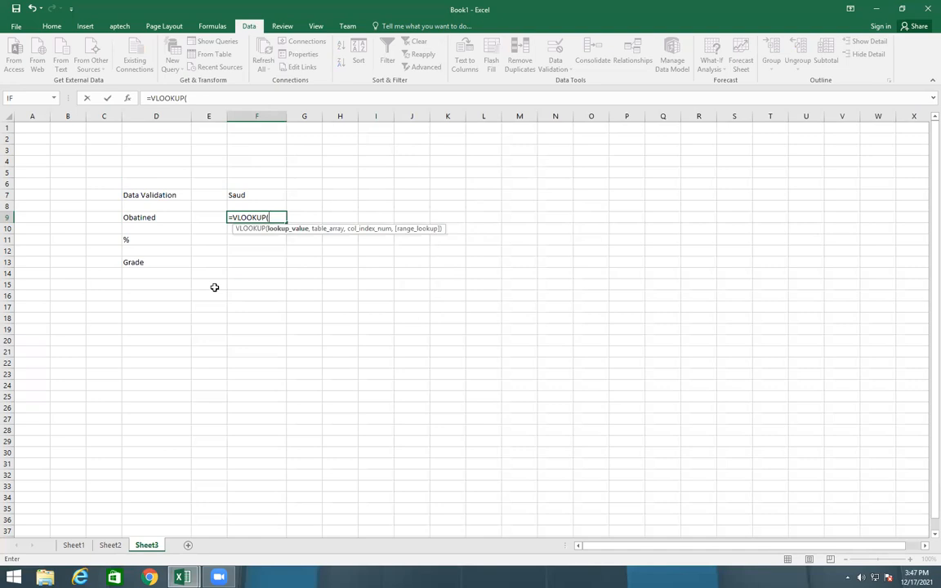
left_click(236, 194)
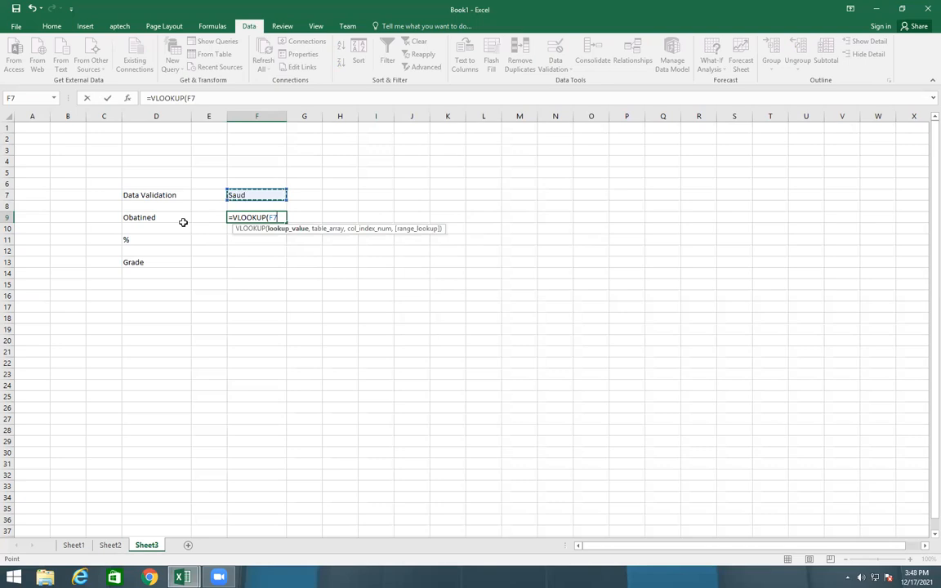
type(",")
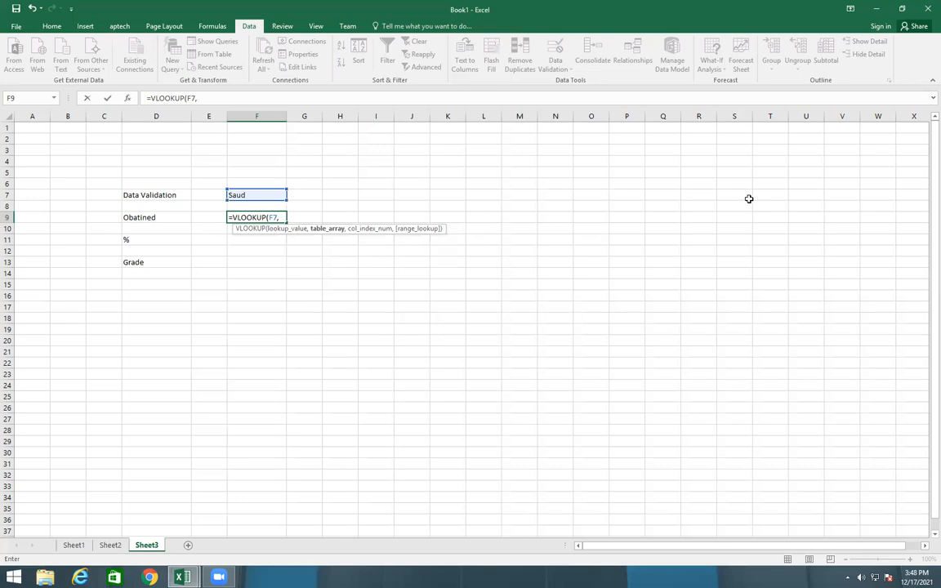
left_click(73, 545)
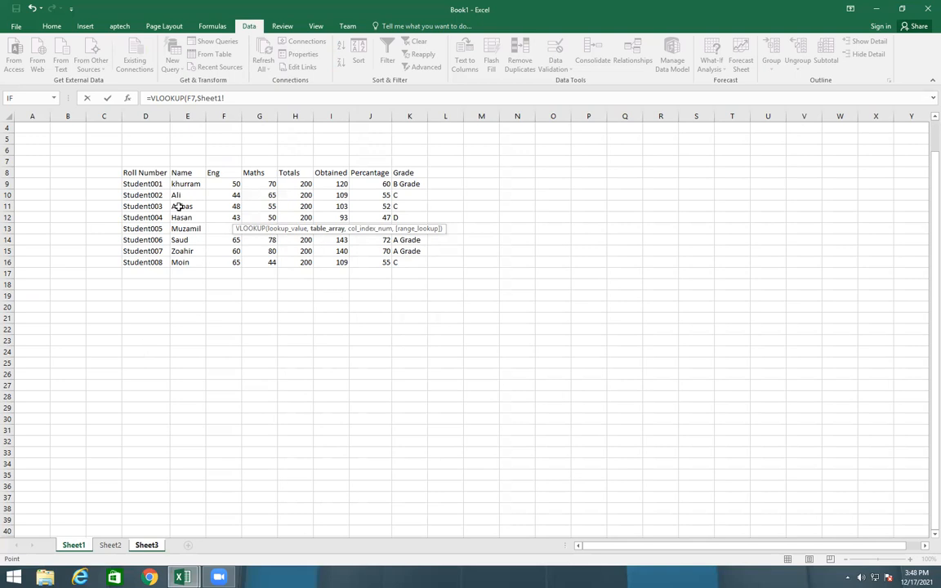
left_click_drag(176, 173, 412, 256)
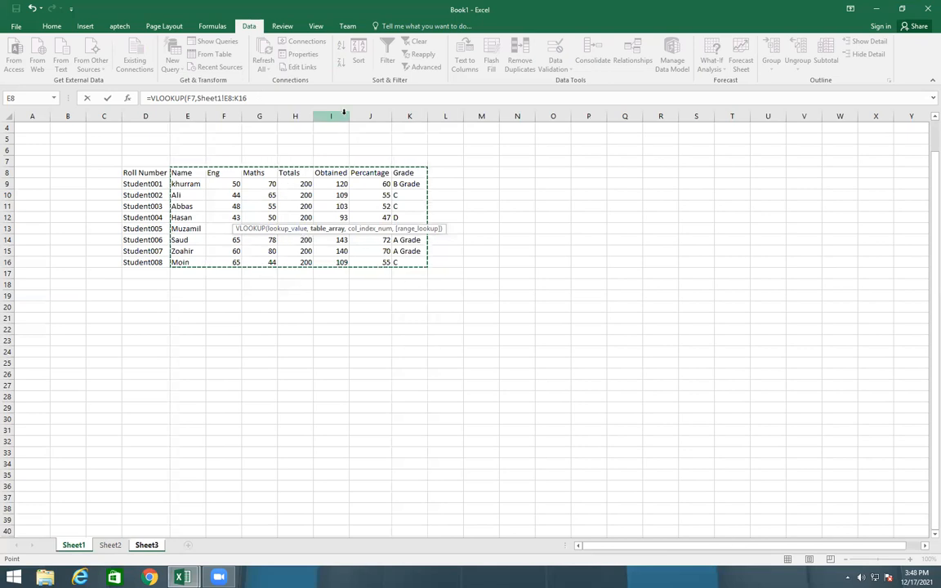
left_click(267, 97)
type(",5)")
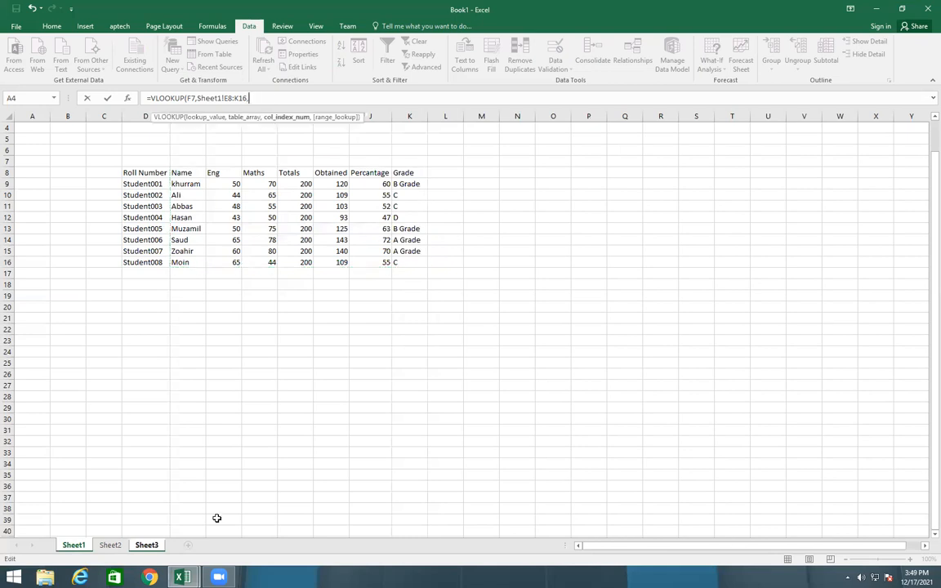
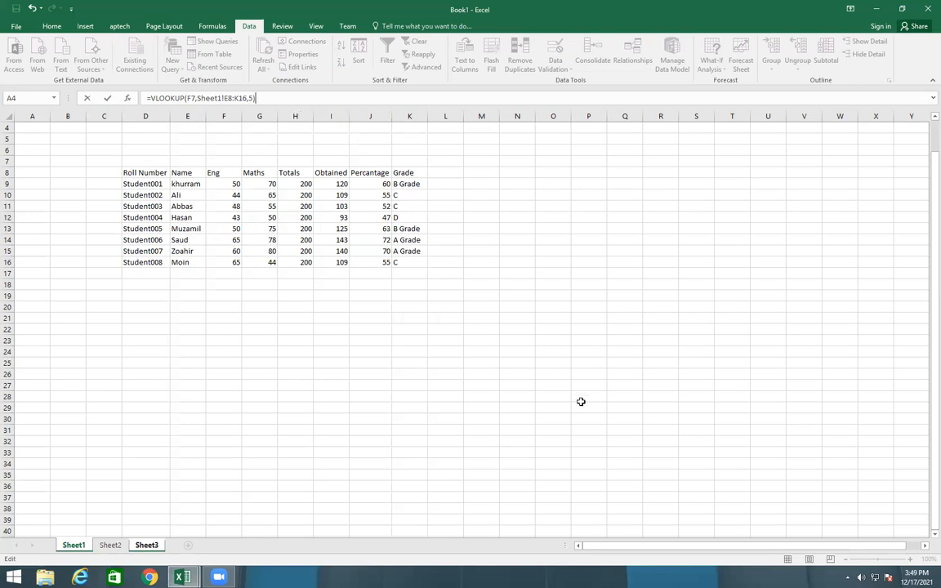
Confirm the VLOOKUP formula in F9 of Sheet3 and test it by choosing the second and the last student in F7
key("Return")
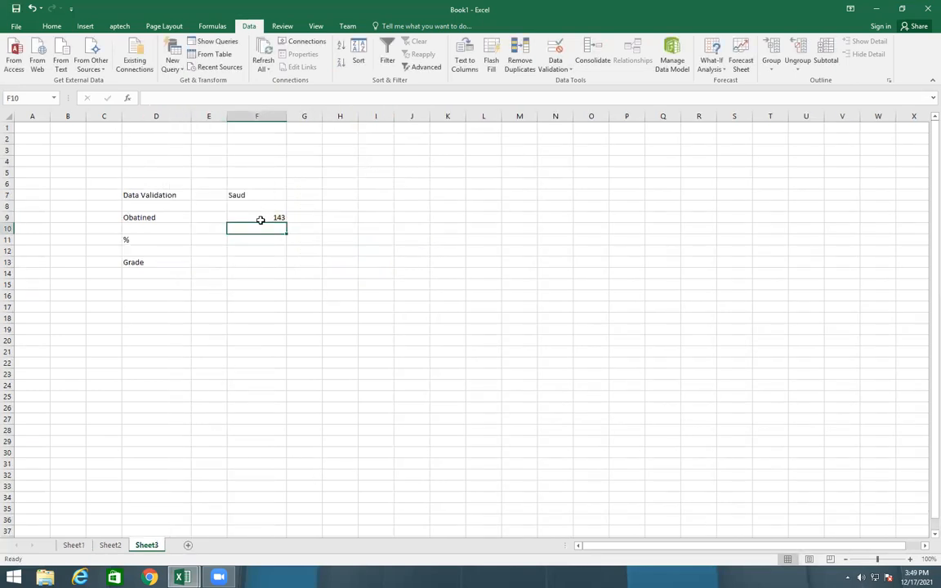
left_click(258, 195)
left_click(291, 197)
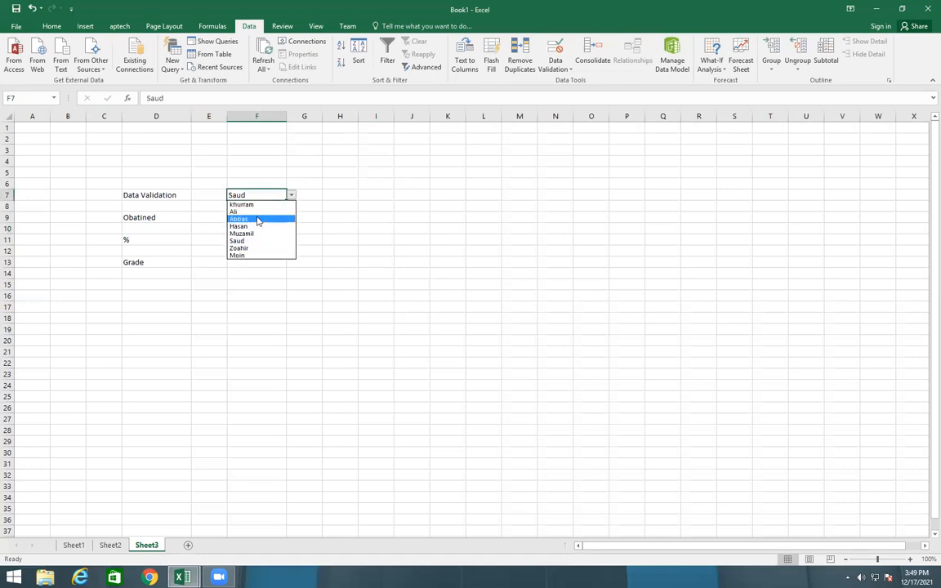
left_click(258, 218)
left_click(270, 218)
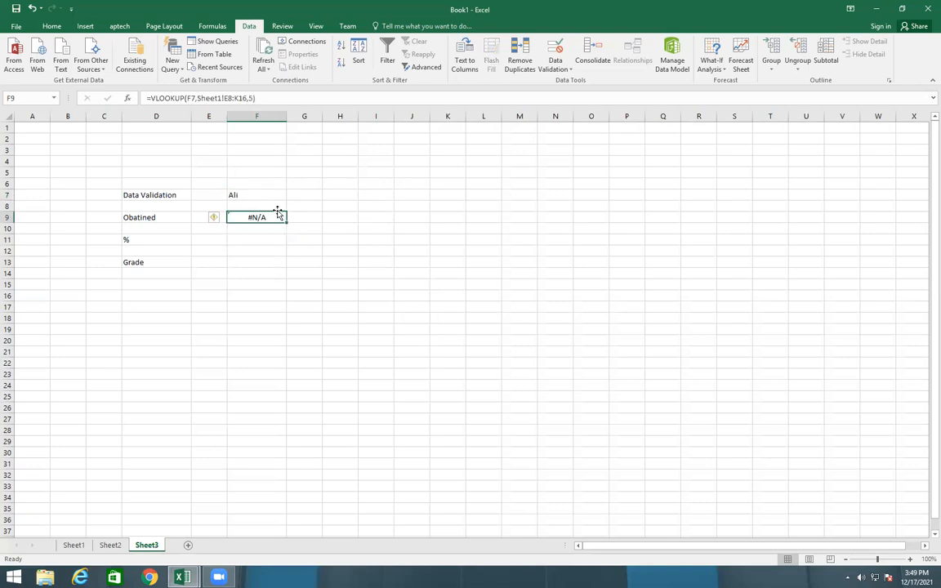
left_click(262, 194)
left_click(291, 195)
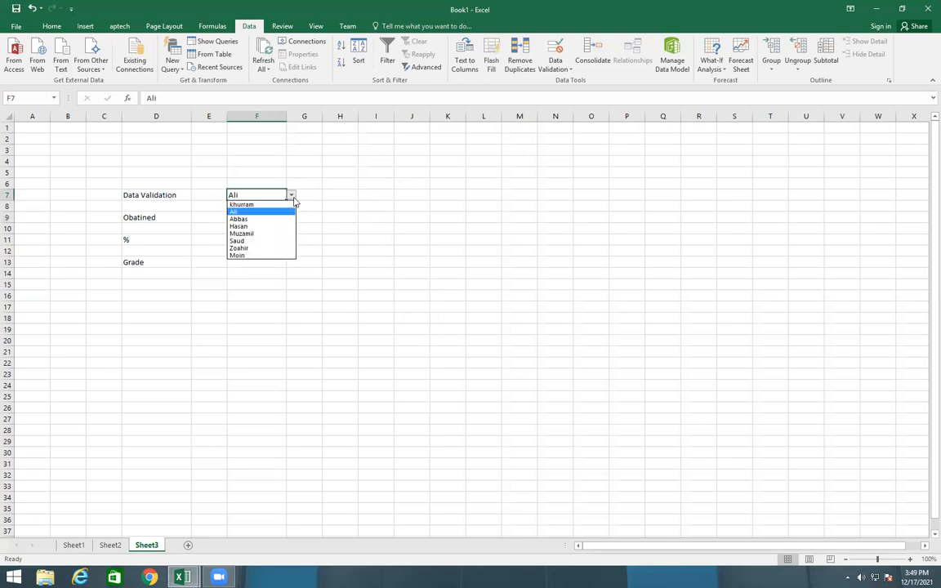
left_click(259, 254)
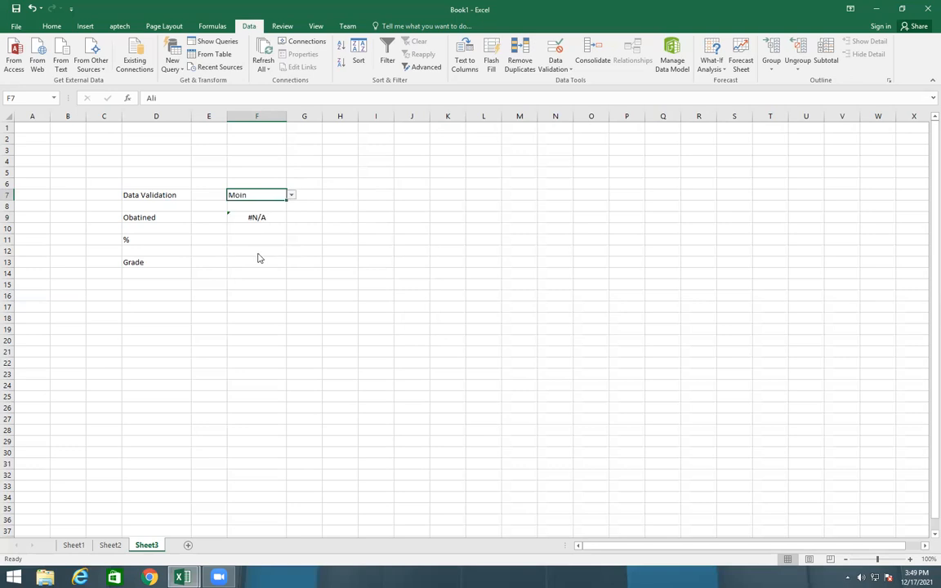
Check the lookup in F9 by choosing the sixth, fifth, fourth and third students in turn from the drop-down list in F7
left_click(290, 196)
left_click(252, 241)
left_click(291, 195)
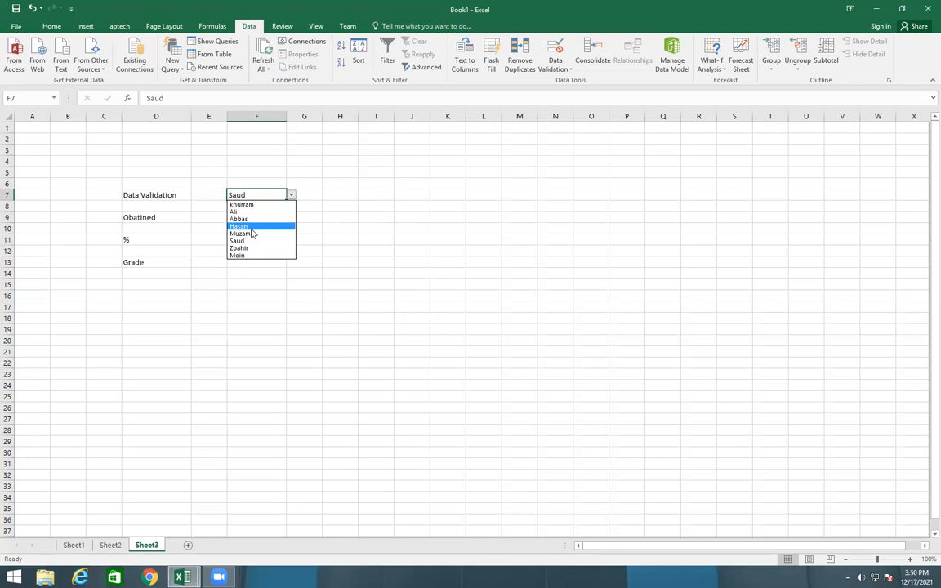
left_click(249, 234)
left_click(291, 195)
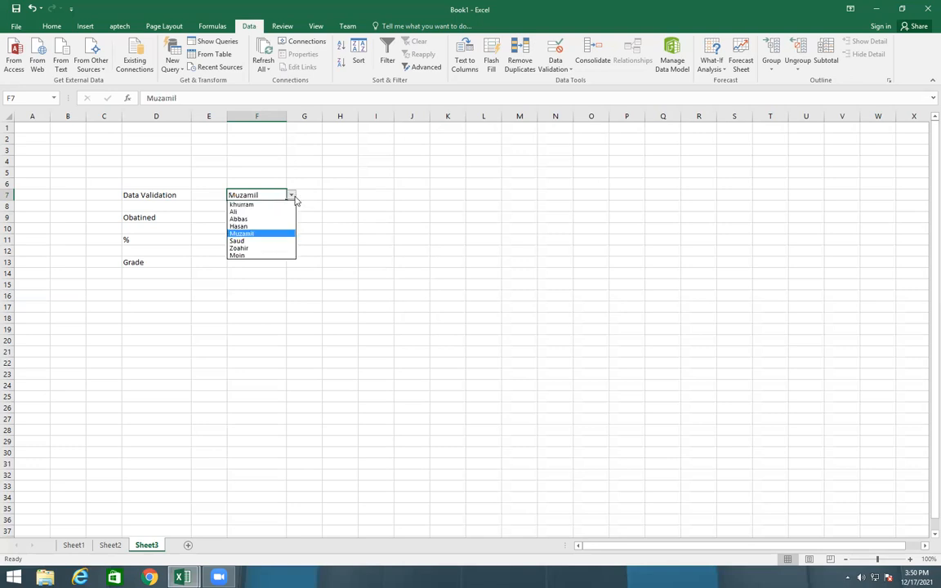
left_click(251, 228)
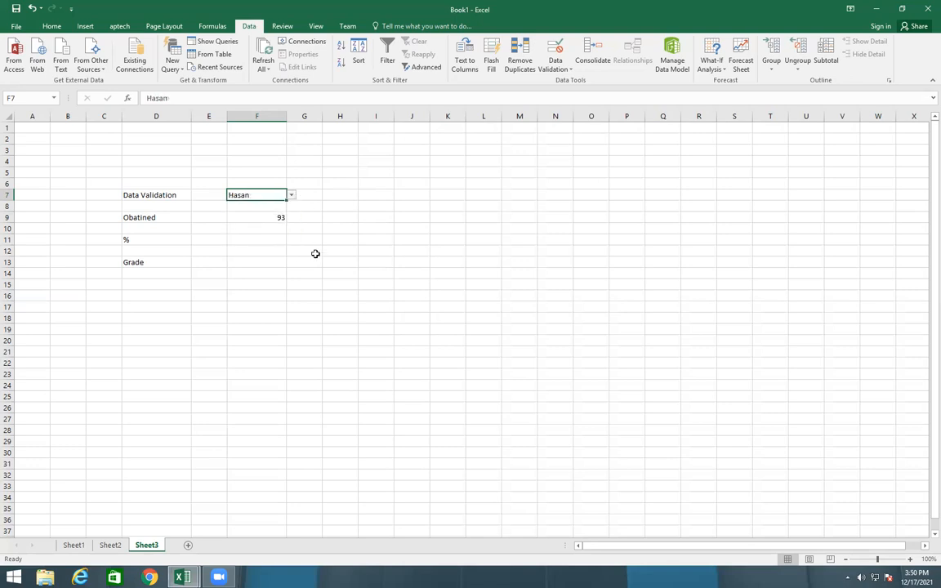
left_click(291, 195)
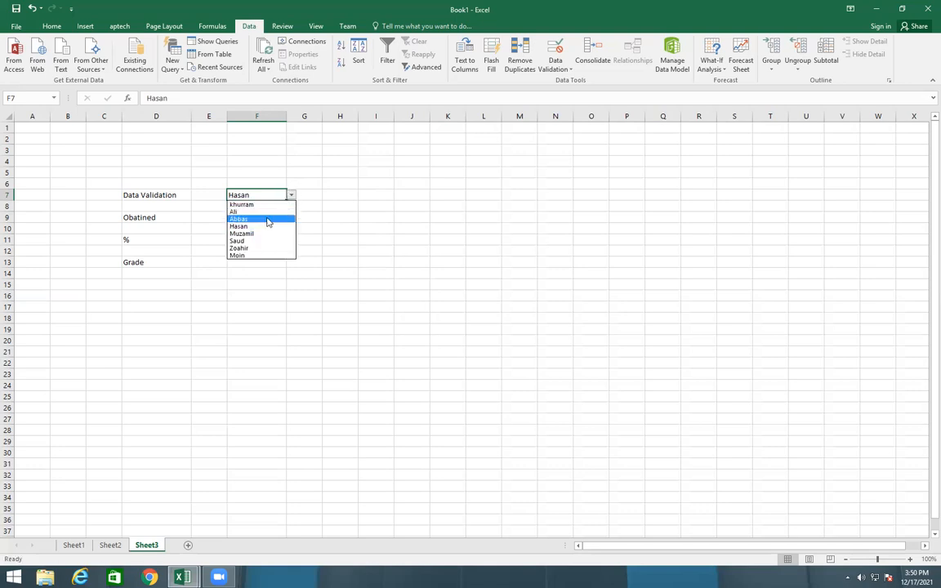
left_click(268, 221)
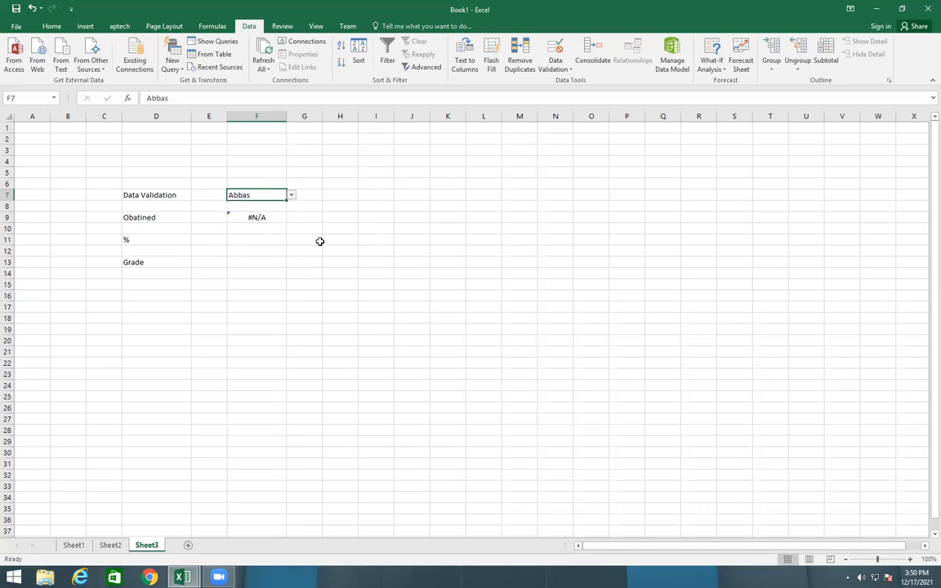
Choose the second student and finally the first student from the drop-down list in F7
left_click(290, 200)
left_click(273, 214)
left_click(290, 200)
left_click(280, 210)
left_click(291, 197)
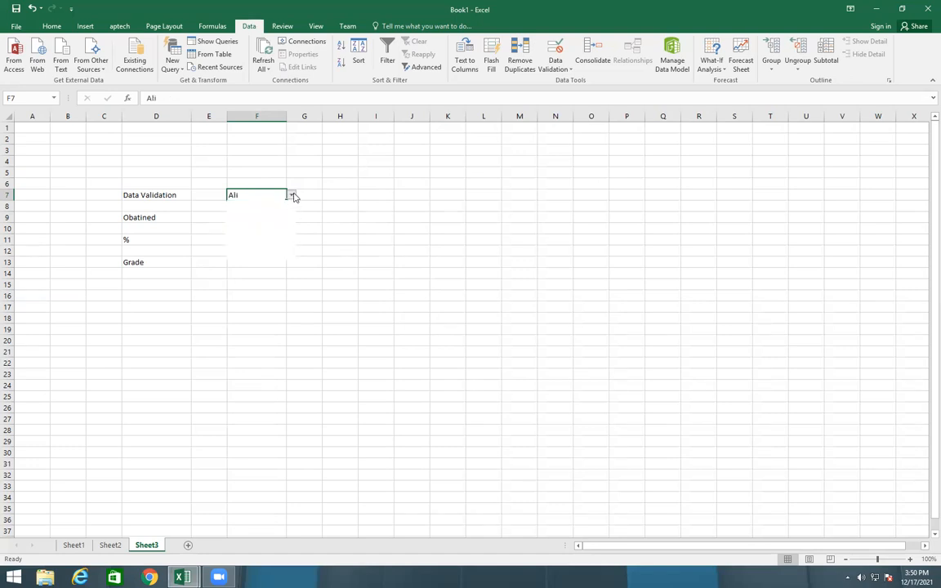
left_click(279, 204)
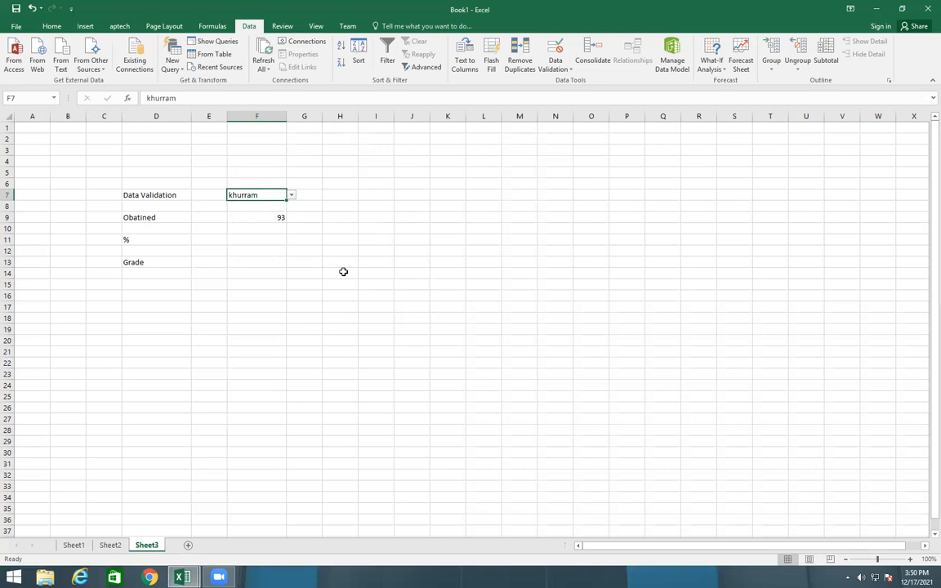
Enter =VLOOKUP(F7,Sheet1!E8:K16,6) in cell F11 of Sheet3 to look up the selected student's percentage
left_click(254, 239)
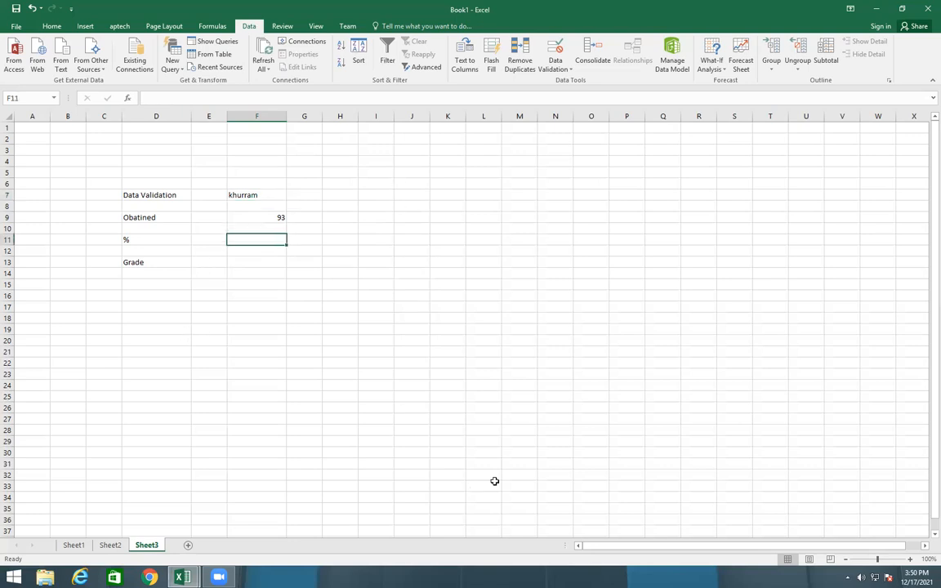
type("=")
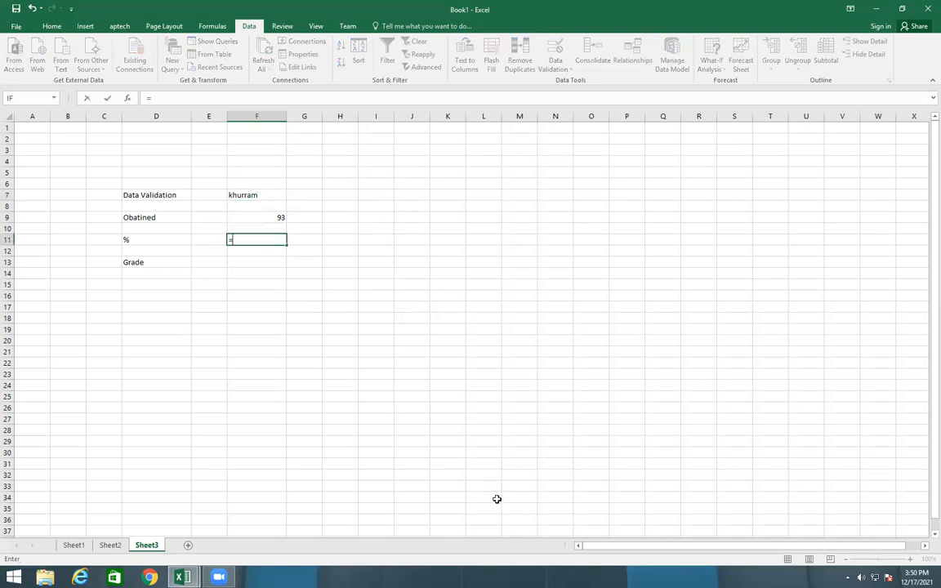
type("vlo")
key("Tab")
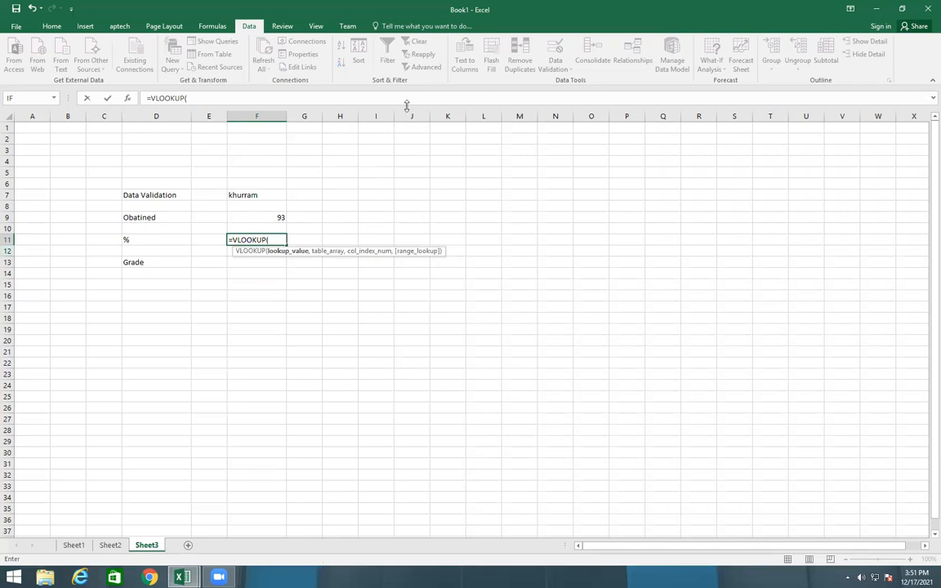
left_click(277, 194)
type(",")
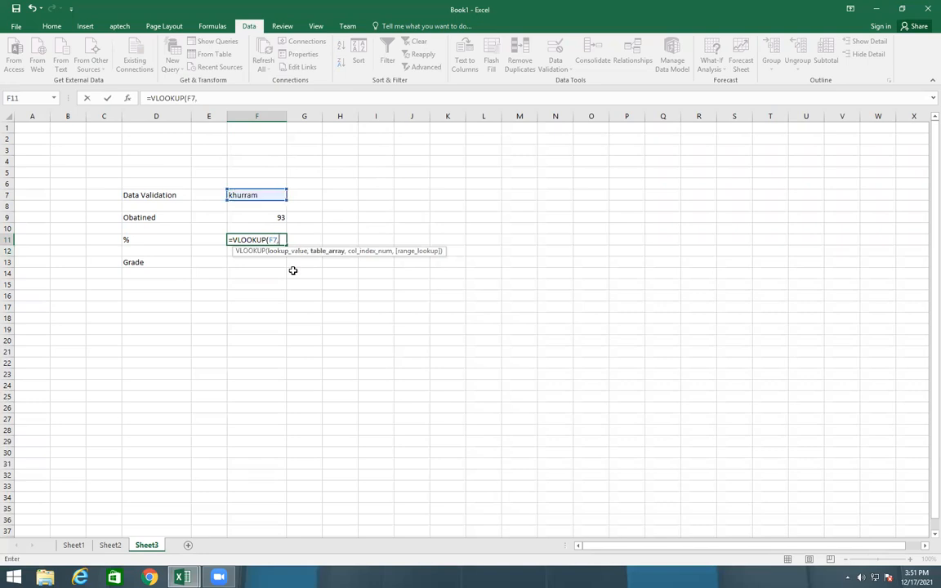
left_click(80, 545)
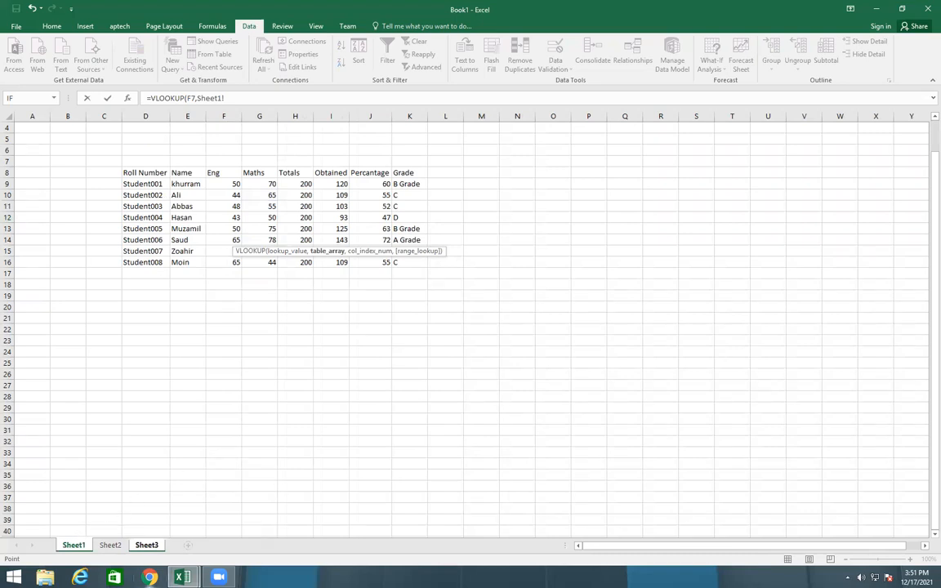
mouse_move(183, 576)
left_click_drag(178, 172, 401, 264)
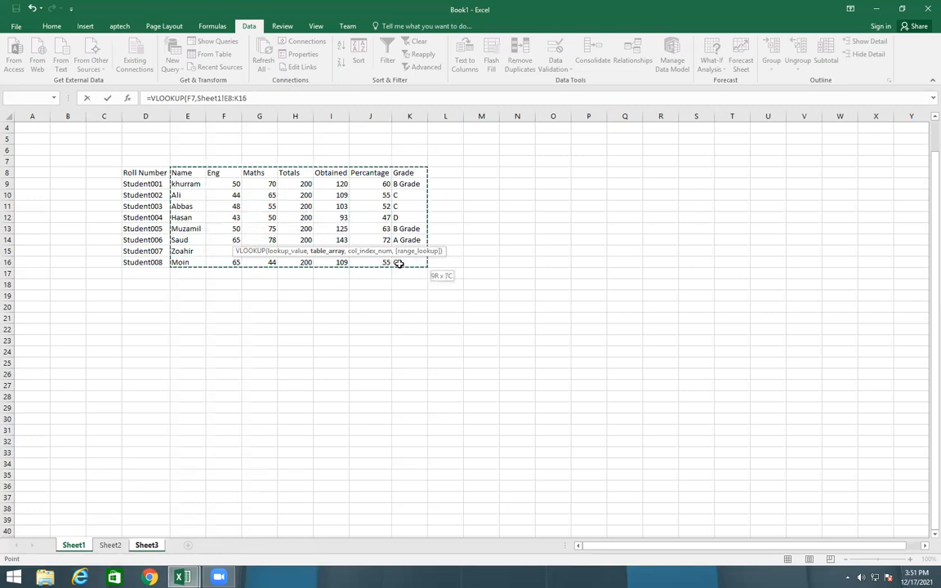
left_click(318, 98)
type(",")
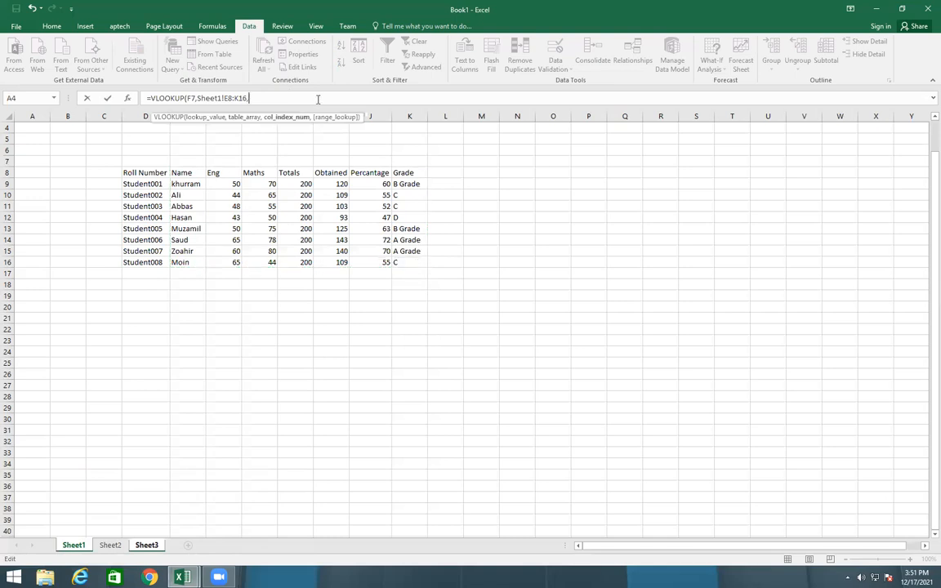
type("6)")
key("Return")
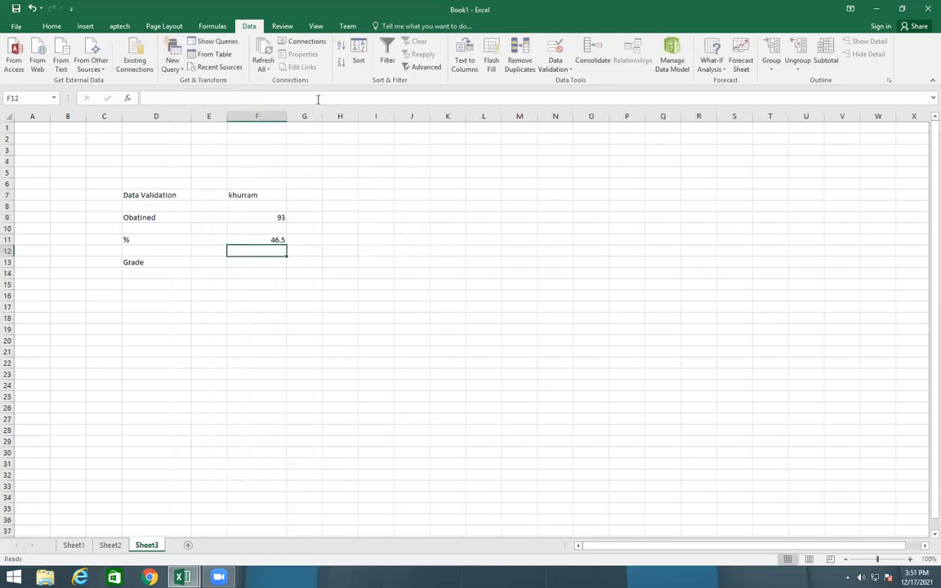
Compare the percentage looked up in F11 of Sheet3 with the name and percentage in row 12 of Sheet1
left_click(242, 239)
left_click(73, 544)
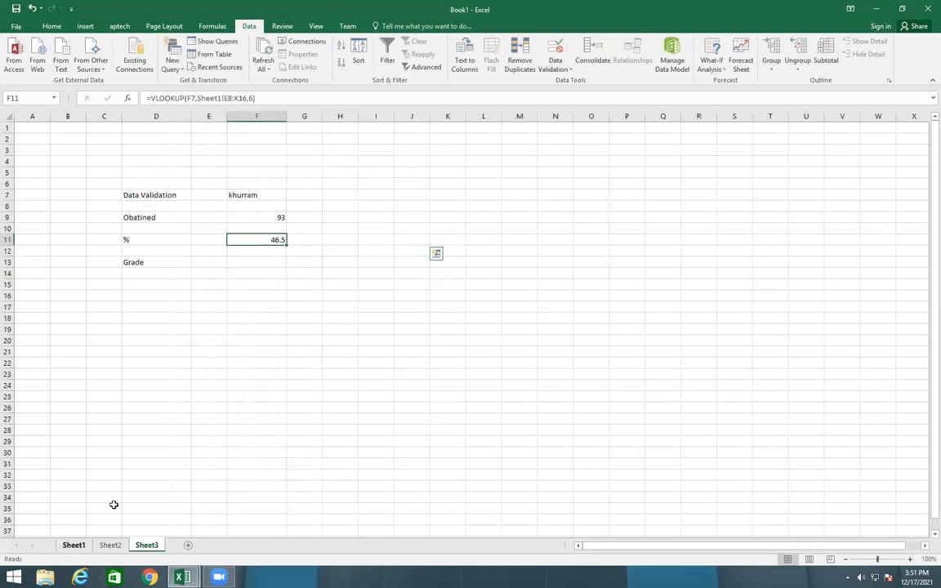
left_click(370, 217)
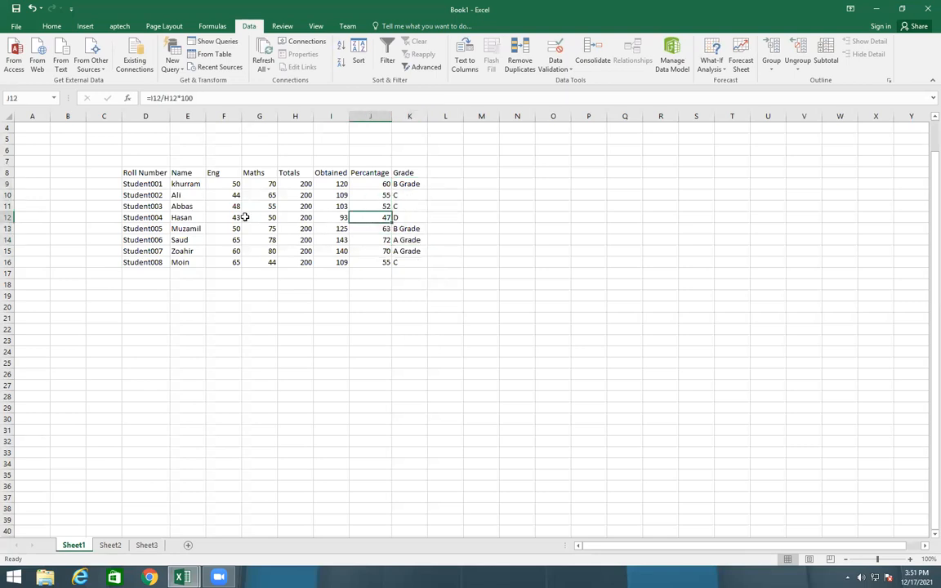
left_click(186, 217)
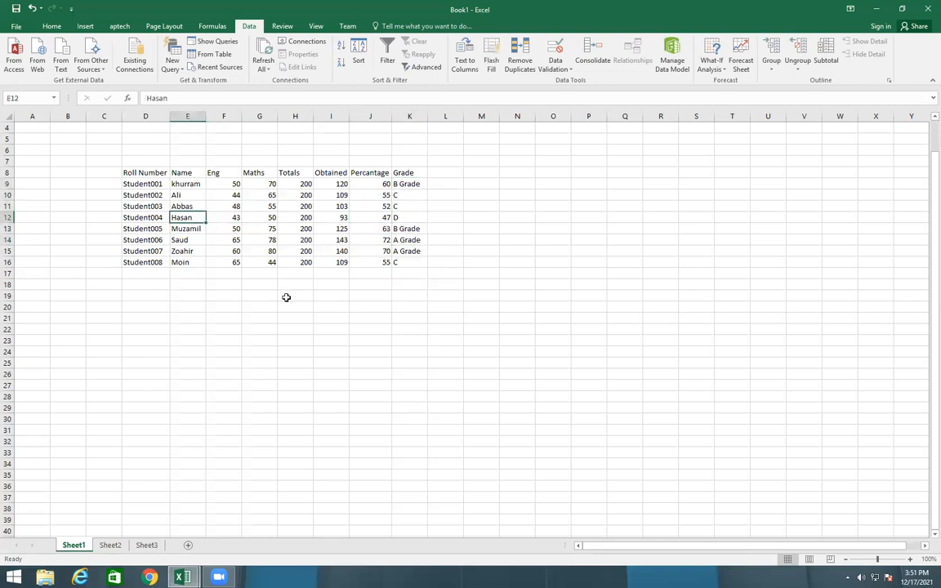
left_click(150, 548)
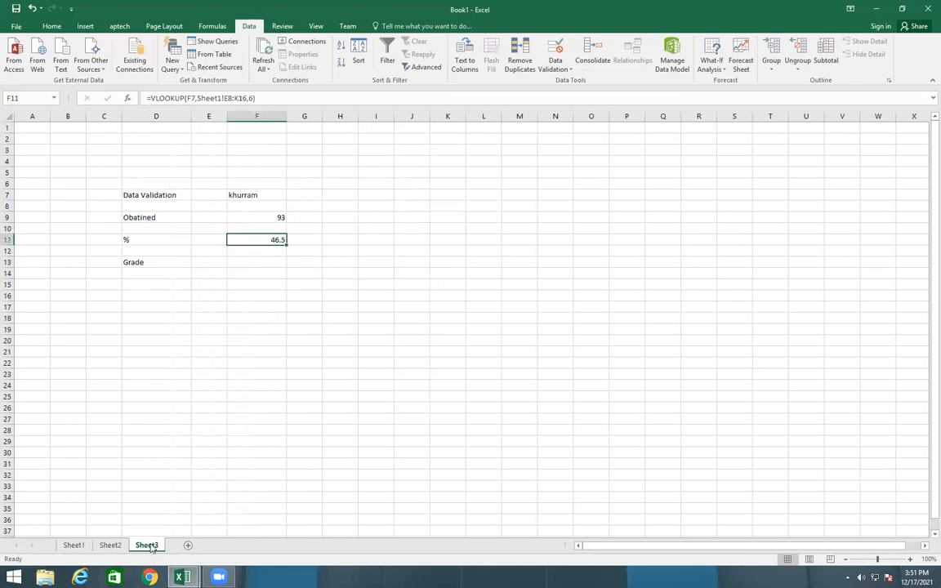
left_click(86, 547)
left_click(111, 547)
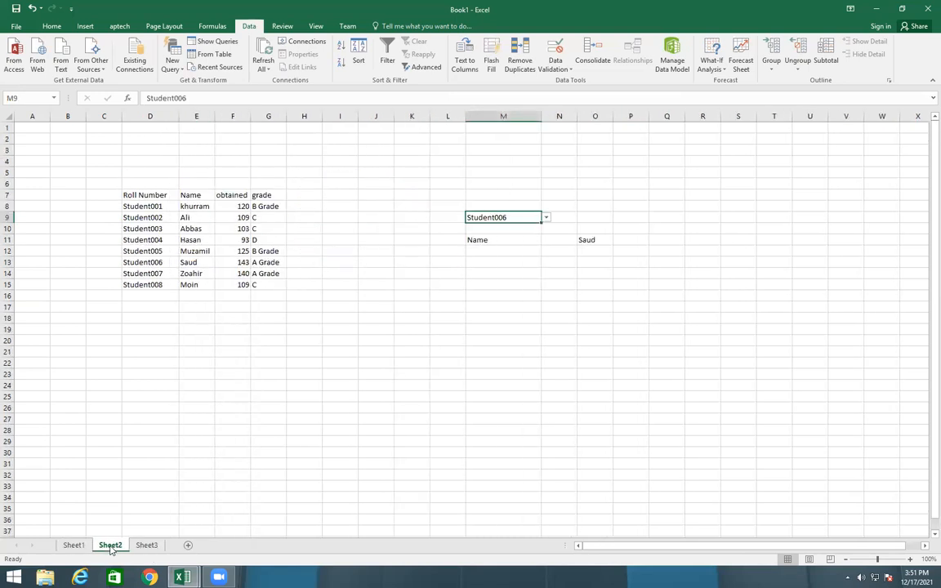
left_click(143, 545)
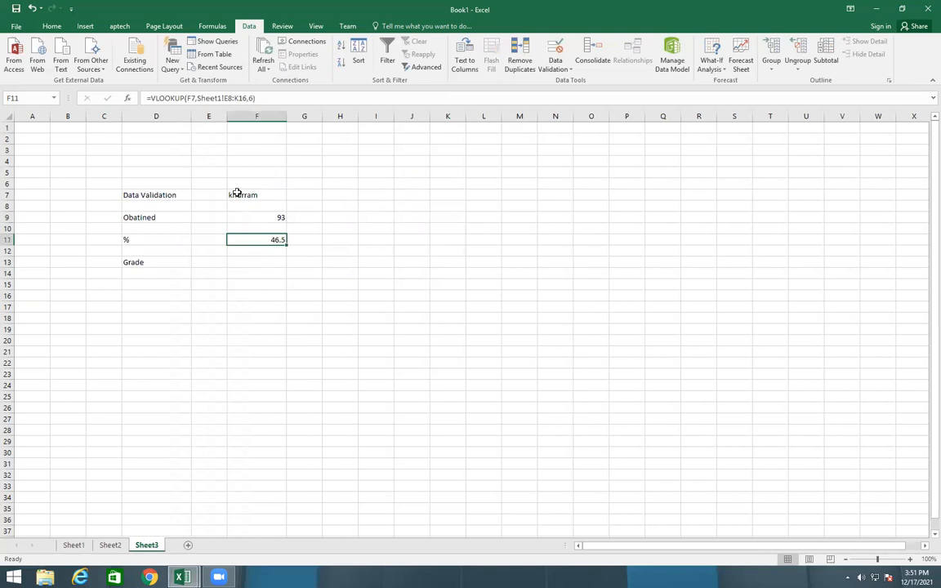
left_click(74, 544)
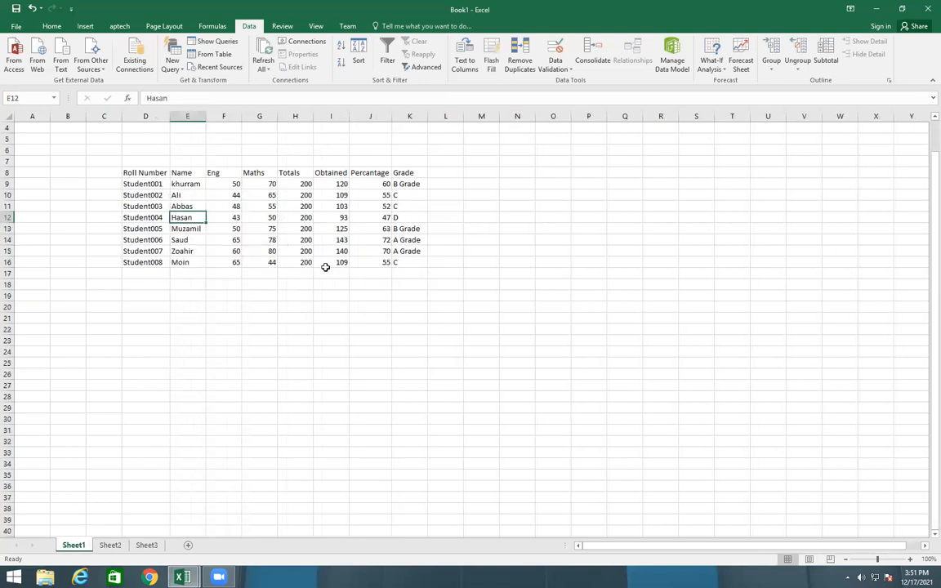
left_click(147, 545)
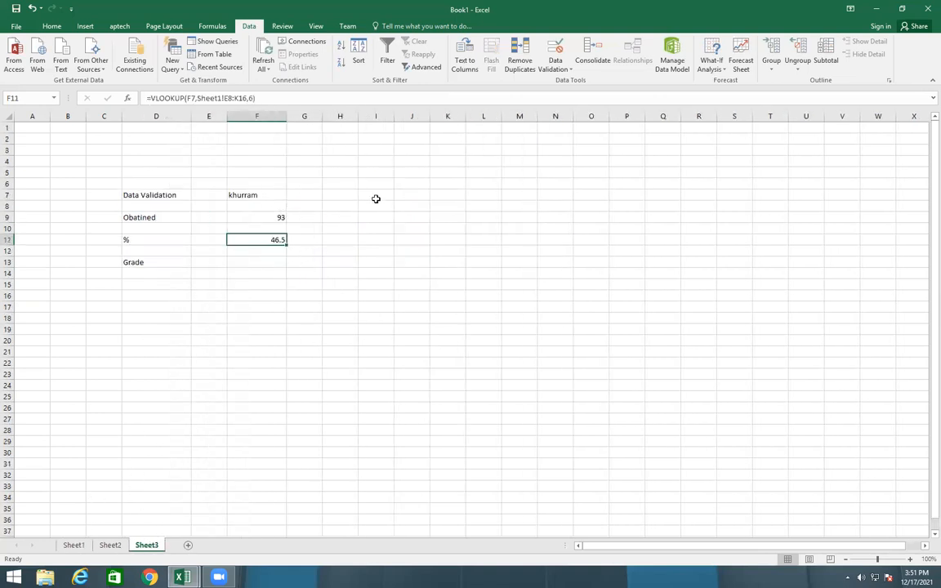
Format cell F11 of Sheet3 as a Number with 0 decimal places
right_click(254, 241)
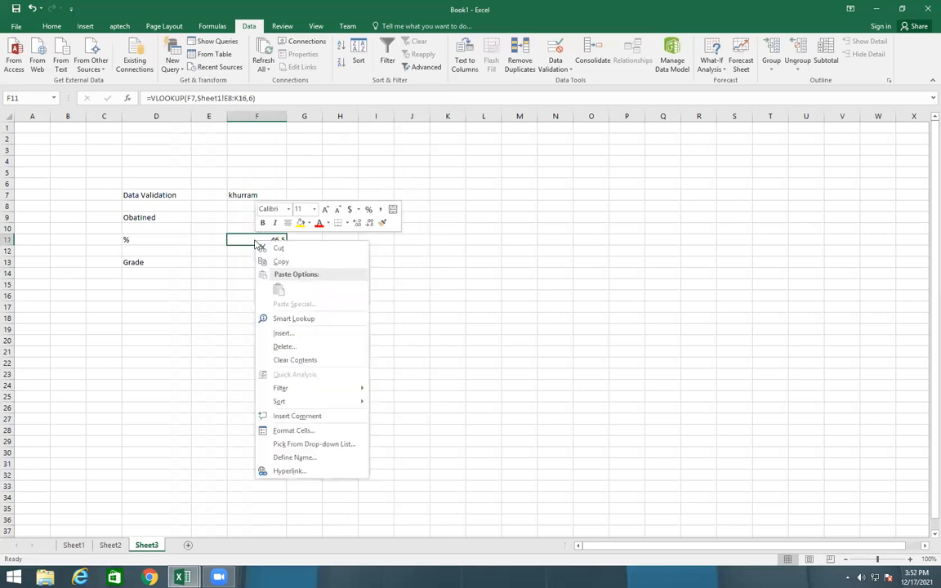
left_click(291, 431)
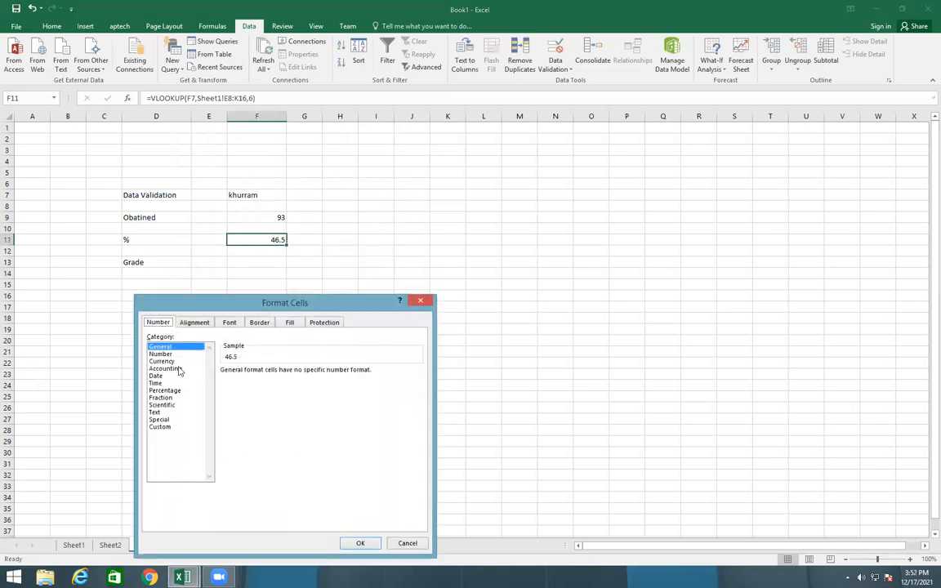
left_click(161, 353)
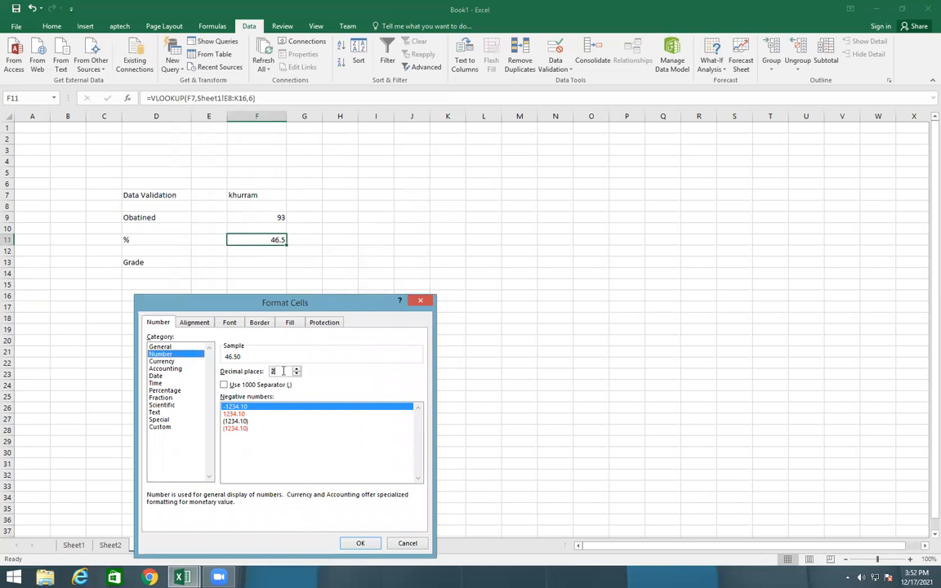
type("0")
left_click(357, 543)
left_click(260, 299)
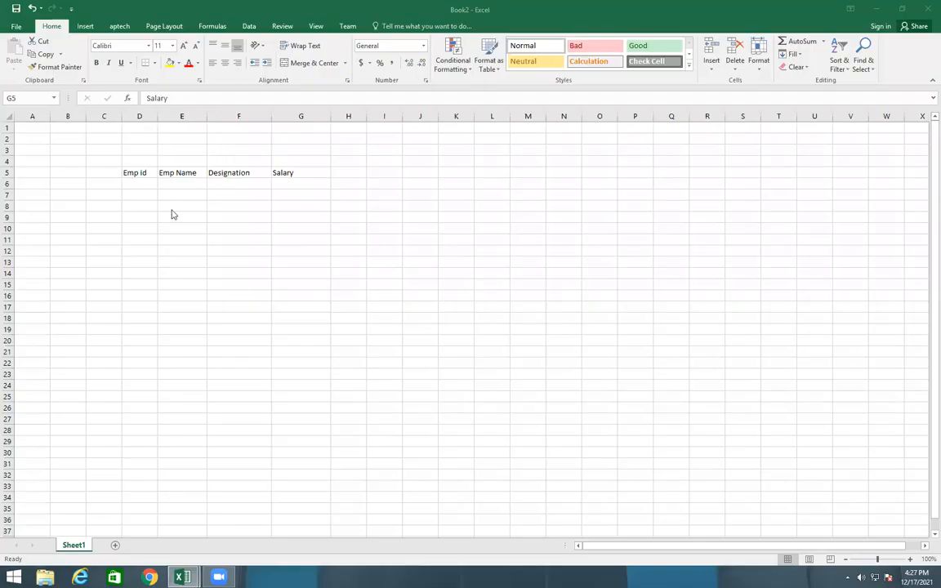
Enter Emp001 in D6 under Emp id in Book2 and fill the series down to Emp004 in D9
left_click(135, 185)
type("Emp id")
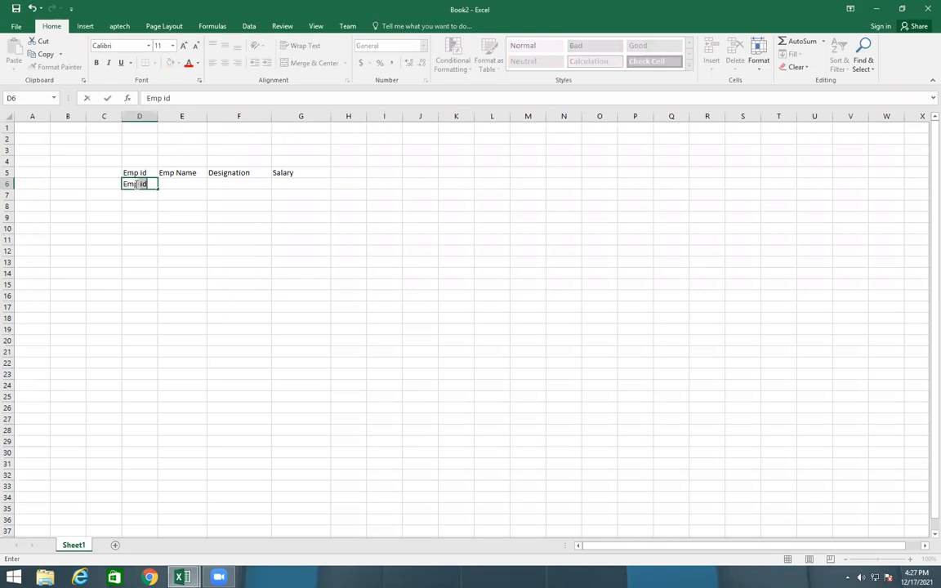
key("BackSpace")
key("BackSpace")
key("BackSpace")
type("00")
left_click(160, 189)
left_click_drag(160, 189, 161, 223)
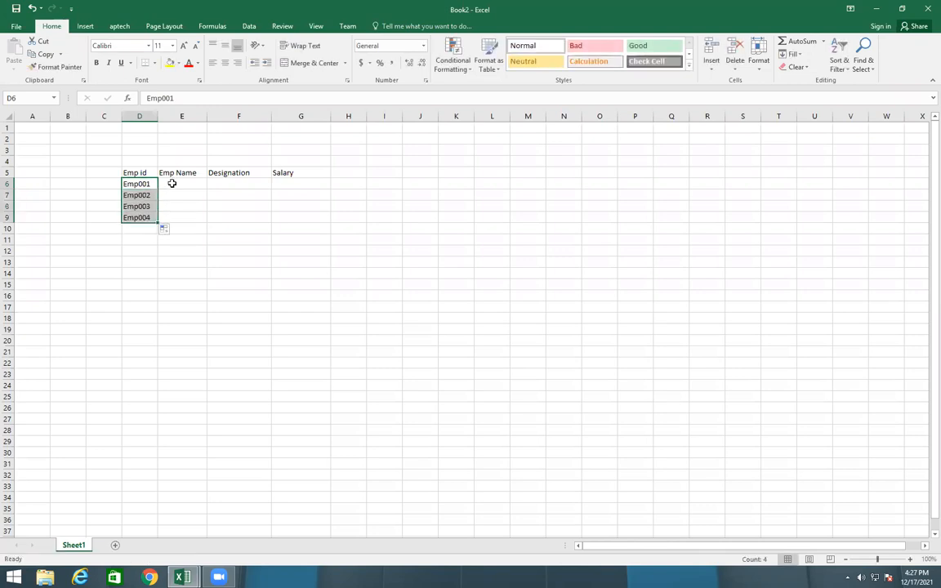
Enter the first employee's name in E6 under Emp Name and fill the list of names down to E9
left_click(172, 184)
type("Moin")
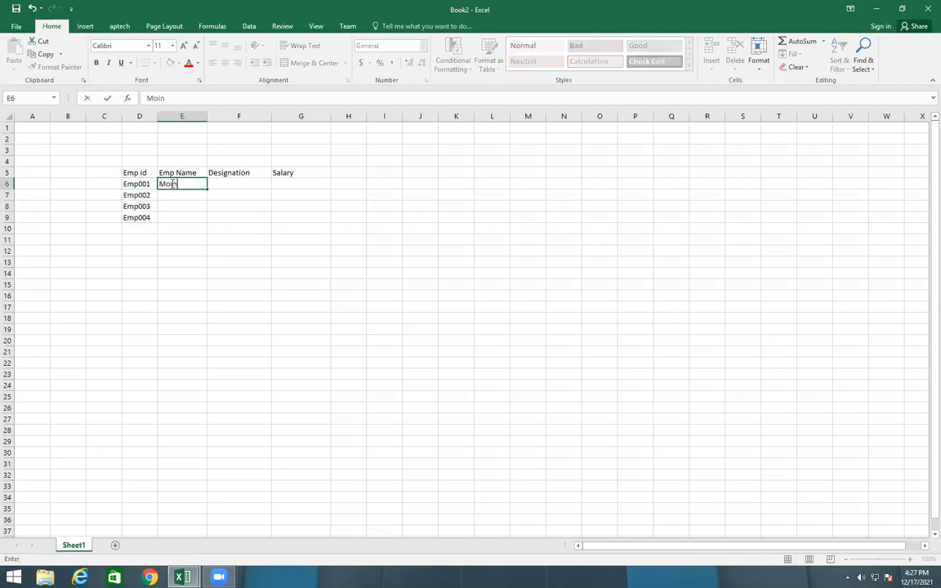
left_click_drag(207, 189, 209, 222)
Enter the designations Designer in F6 and Developer in F7
left_click(229, 186)
type("Designation")
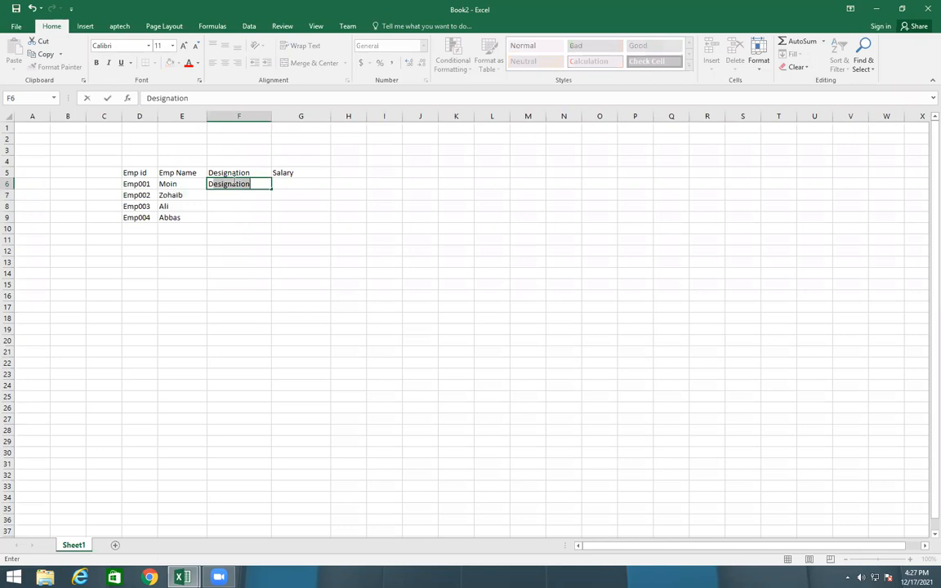
key("BackSpace")
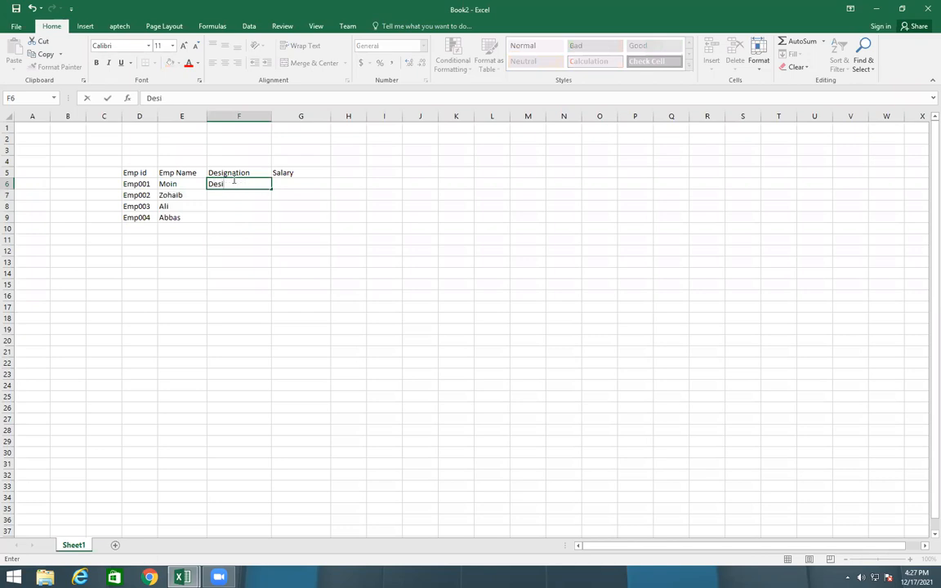
type("gner")
key("Return")
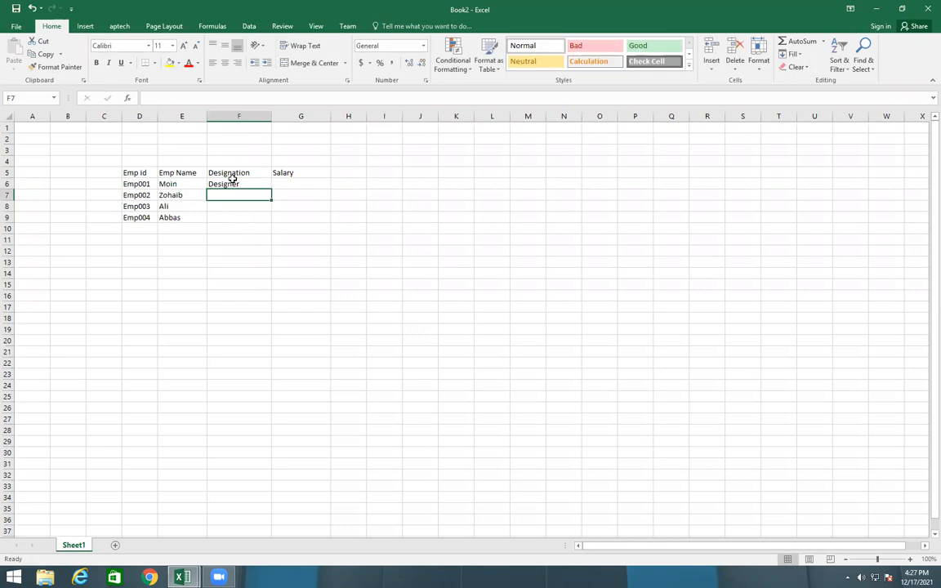
type("Deb")
key("BackSpace")
type("ve")
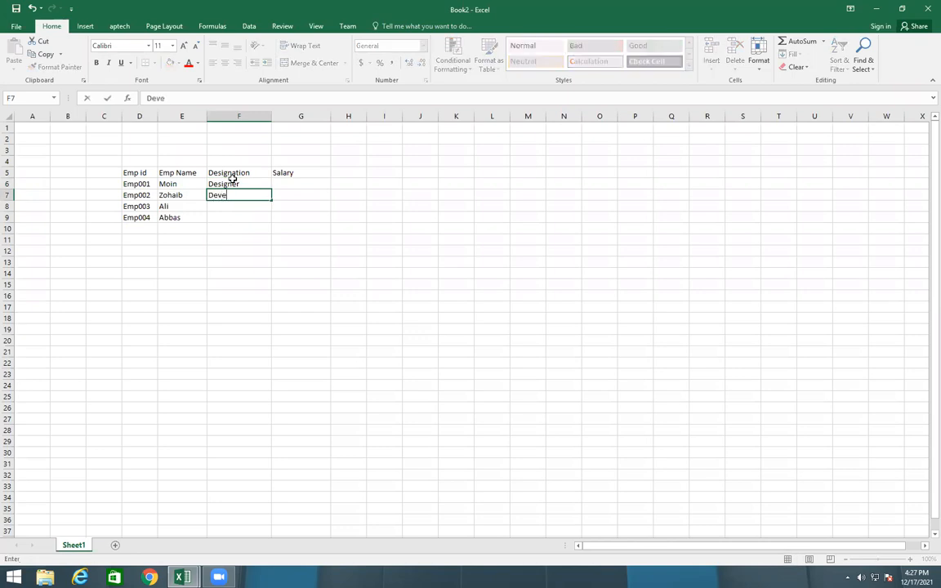
type("loper")
key("Return")
Enter the designations App Developer in F8 and Faculty in F9
type("App Developer")
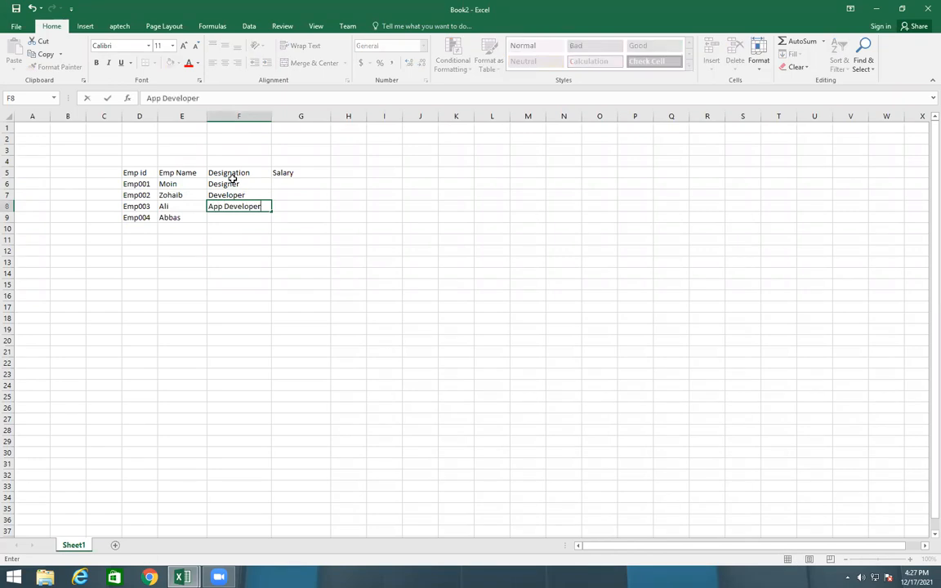
key("Return")
type("Faculty")
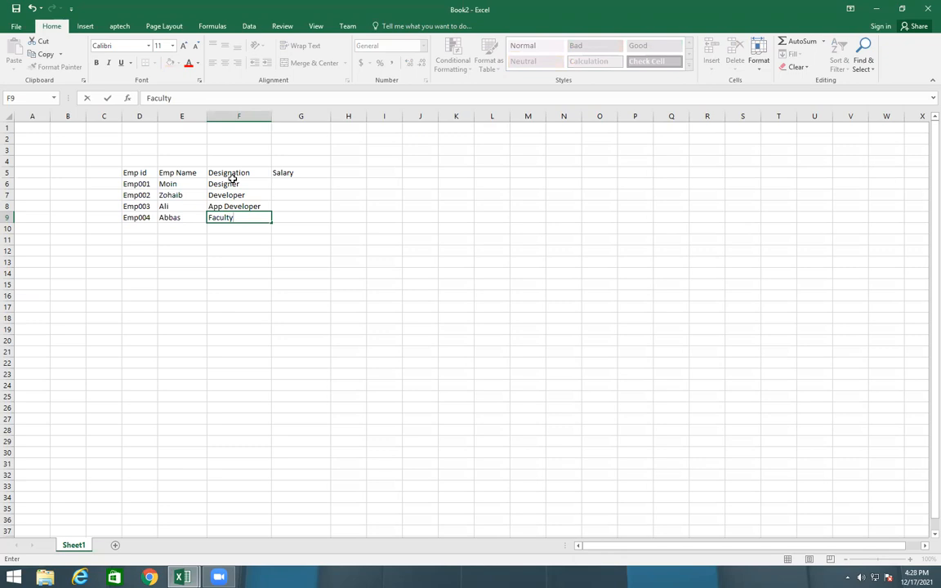
key("Up")
key("Up")
key("Up")
key("Up")
Enter the salaries 20000, 30000, 40000 and 450000 in G6 to G9
key("Right")
key("Down")
type("20000")
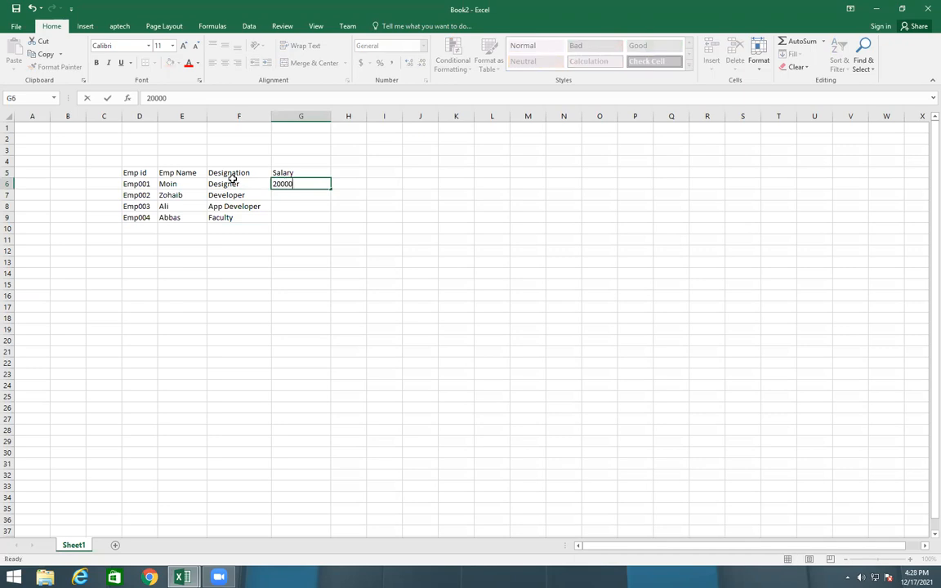
key("Return")
type("30000")
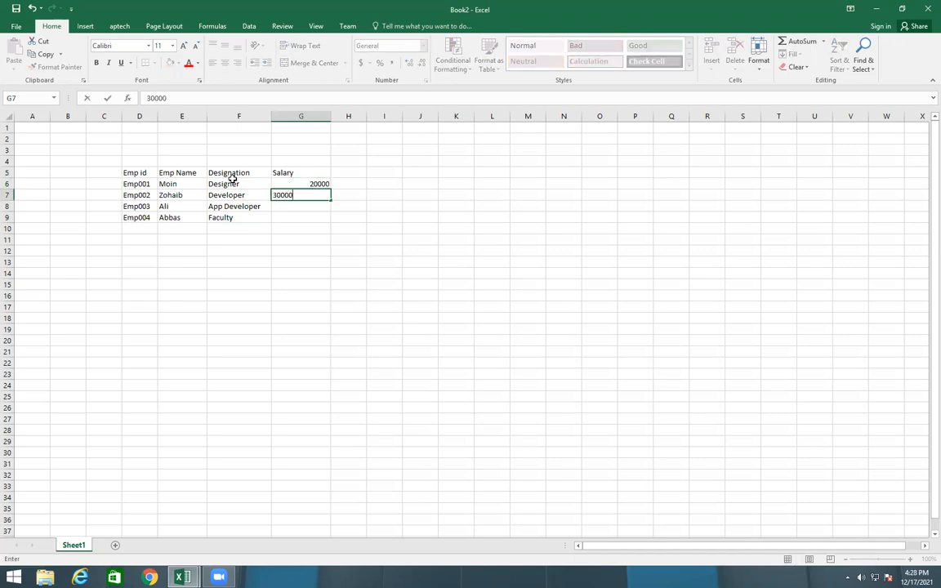
key("Return")
type("40000")
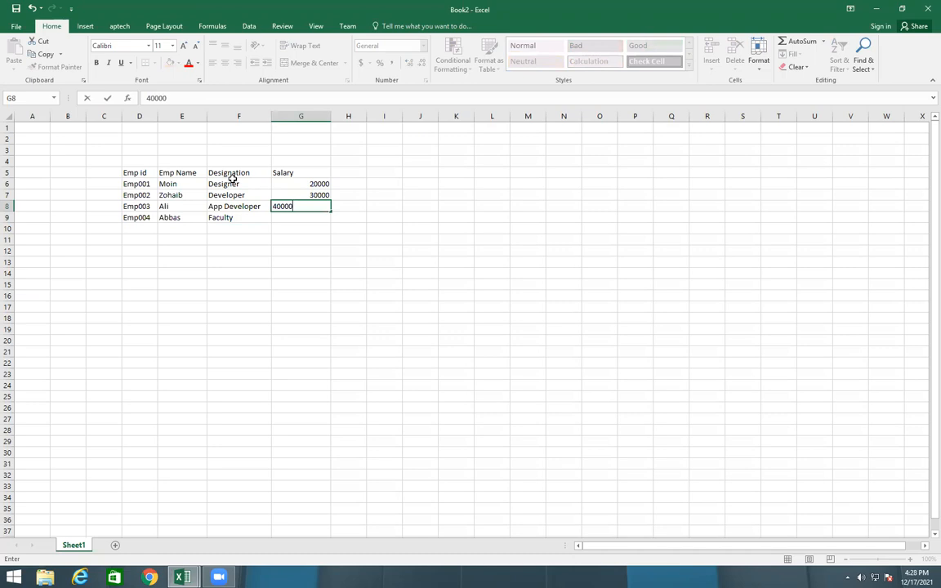
key("Return")
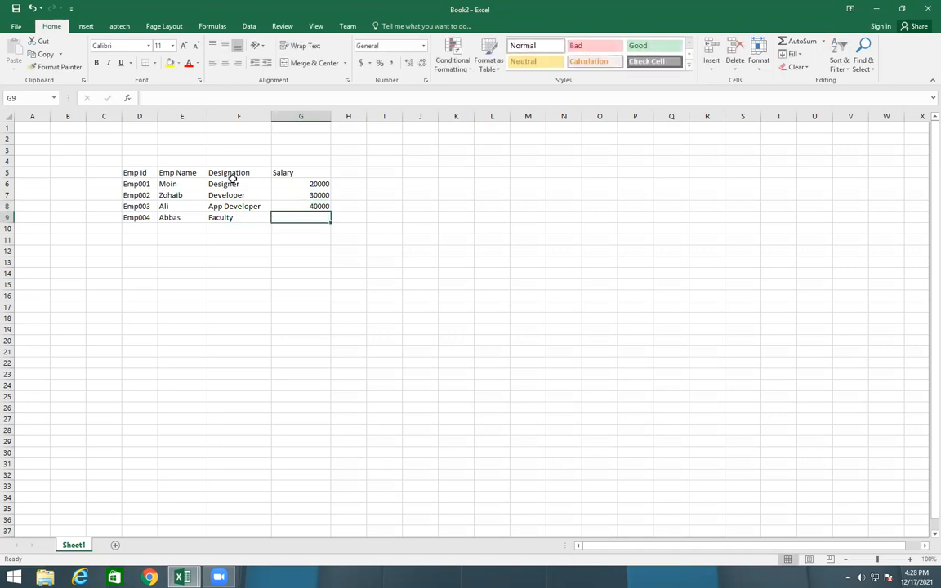
type("450000")
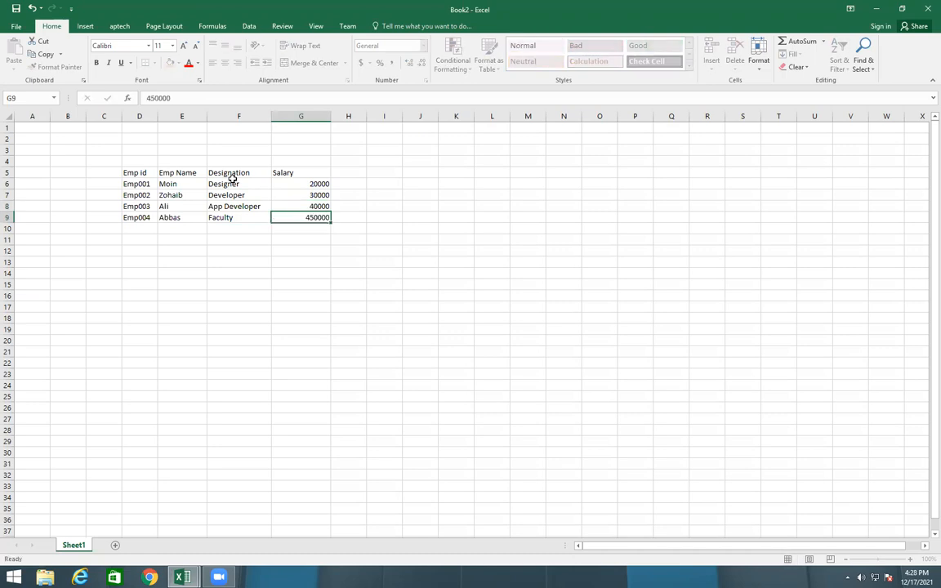
key("Return")
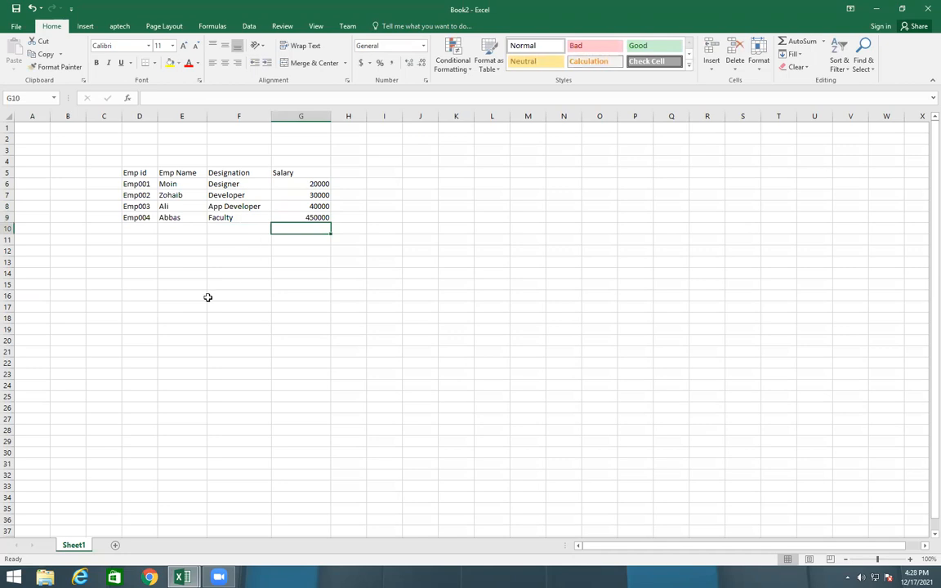
Centre the contents of the employee table D5:G9 horizontally
left_click(216, 508)
left_click_drag(132, 171, 311, 217)
left_click(224, 63)
left_click(262, 304)
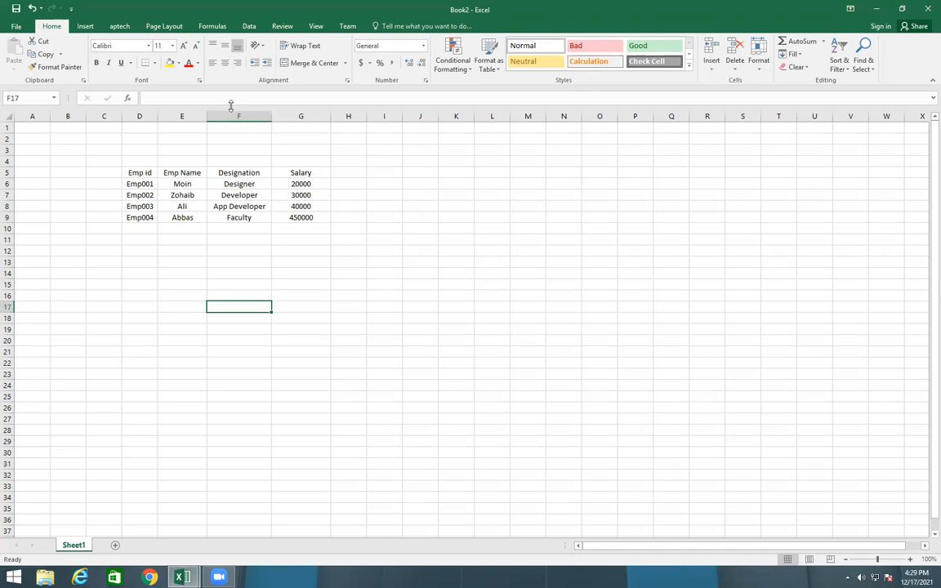
Add a new worksheet to Book2 and enter the label Data in D6
left_click(115, 546)
left_click(133, 182)
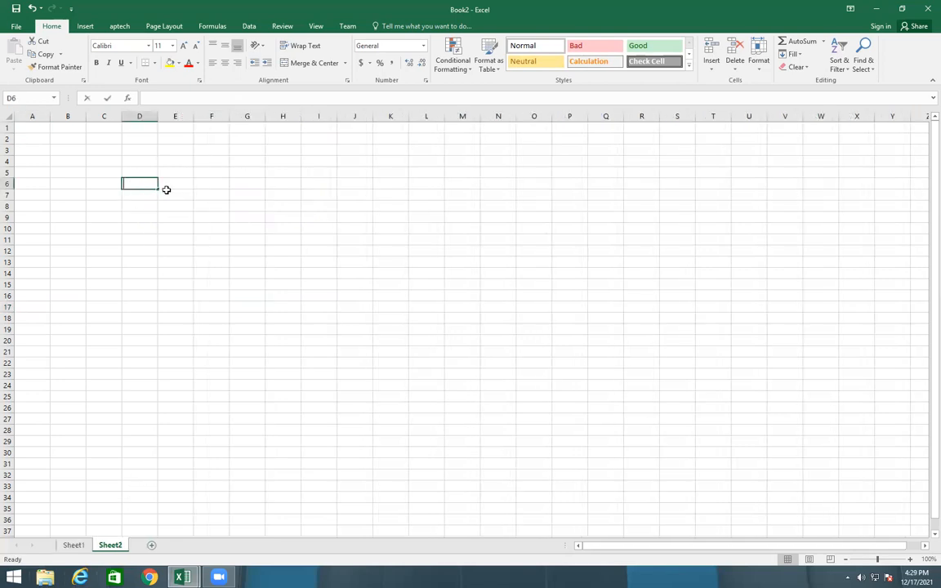
type("Data")
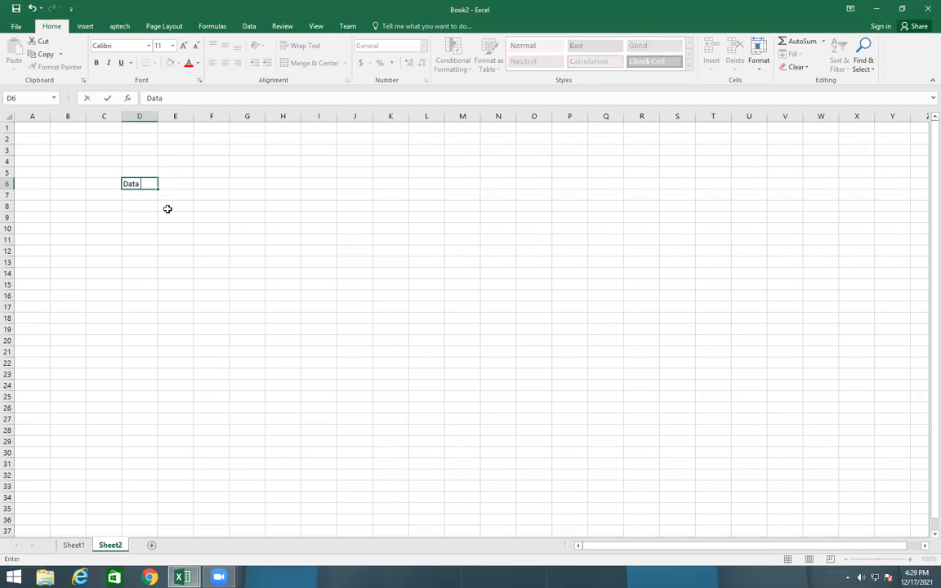
left_click(197, 217)
Add a List data validation to F6 of Sheet2 with the employee ids =Sheet1!$D$6:$D$9 as source
left_click(208, 183)
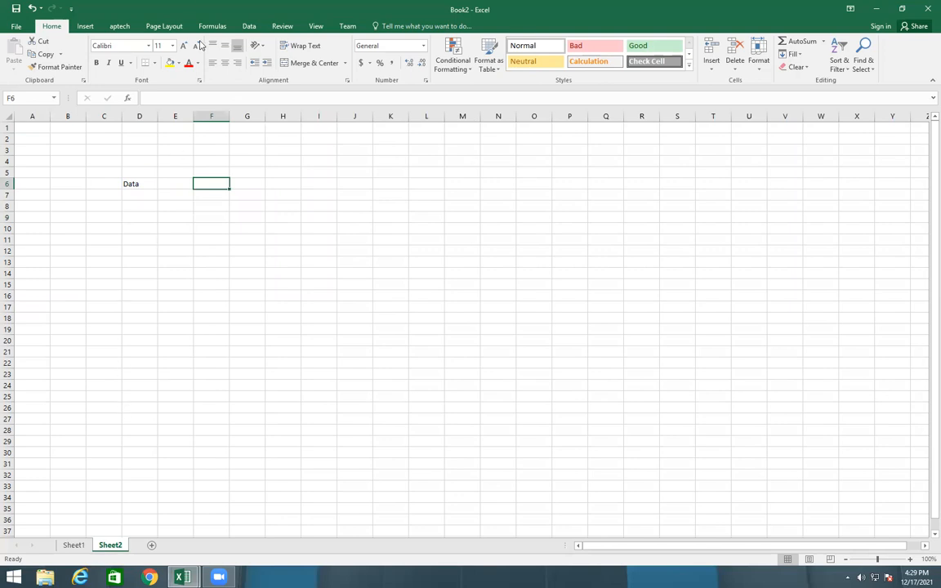
left_click(250, 26)
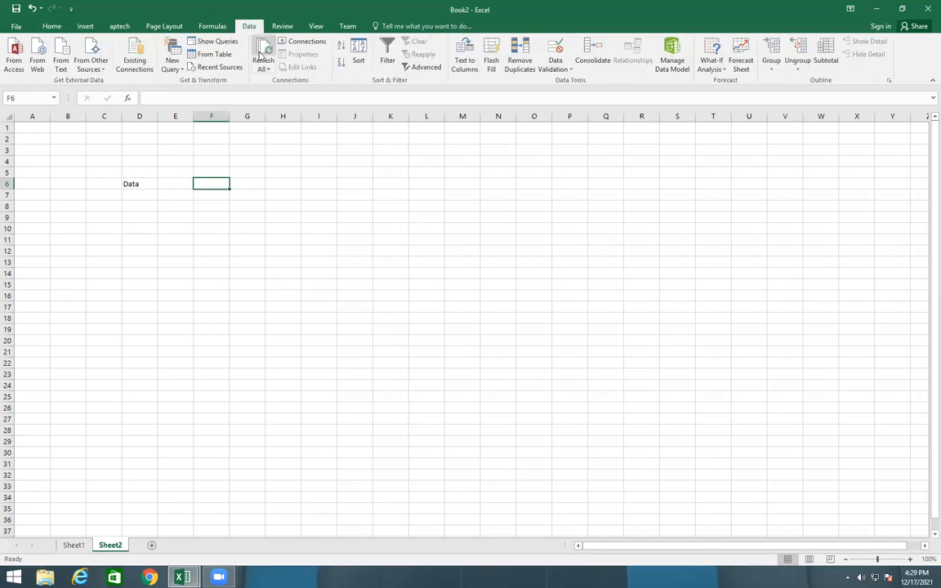
left_click(555, 69)
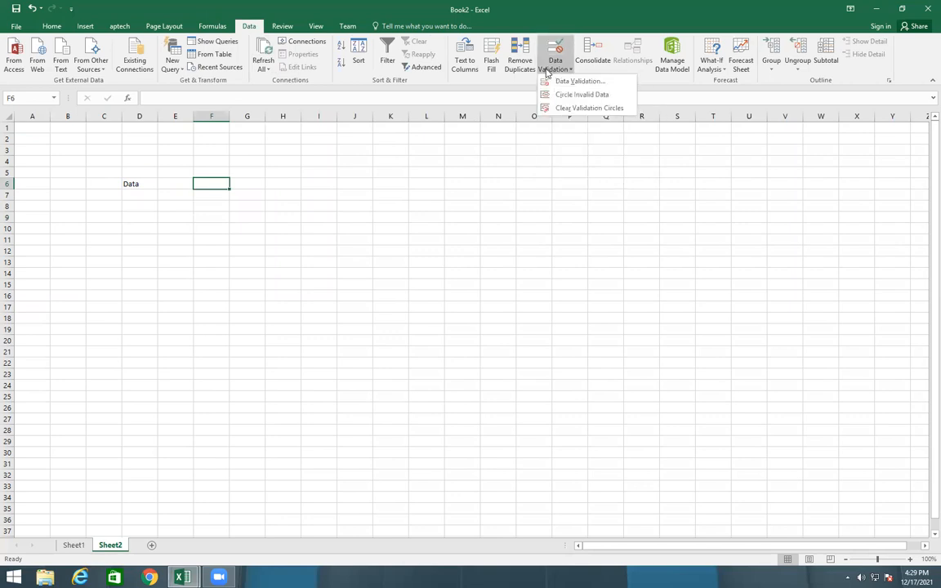
left_click(576, 81)
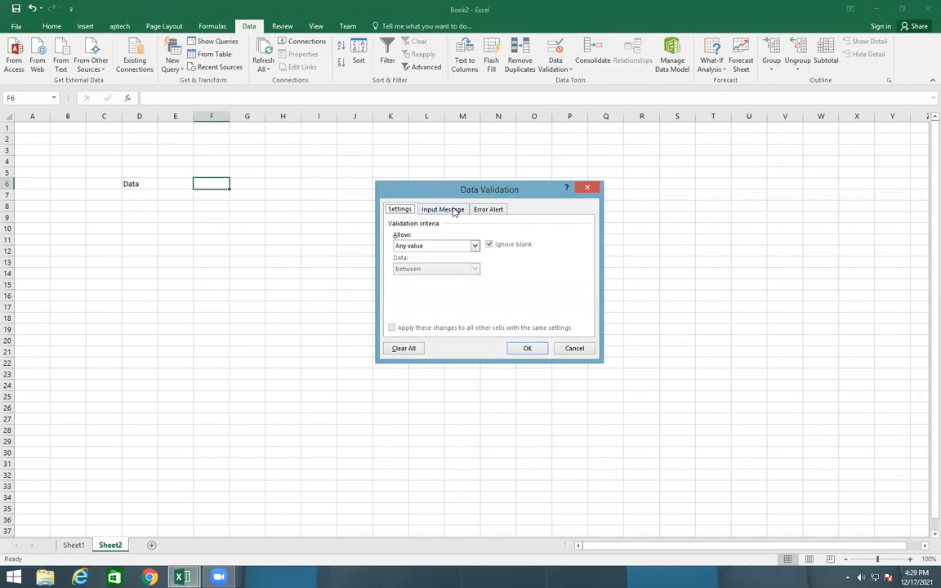
left_click(474, 246)
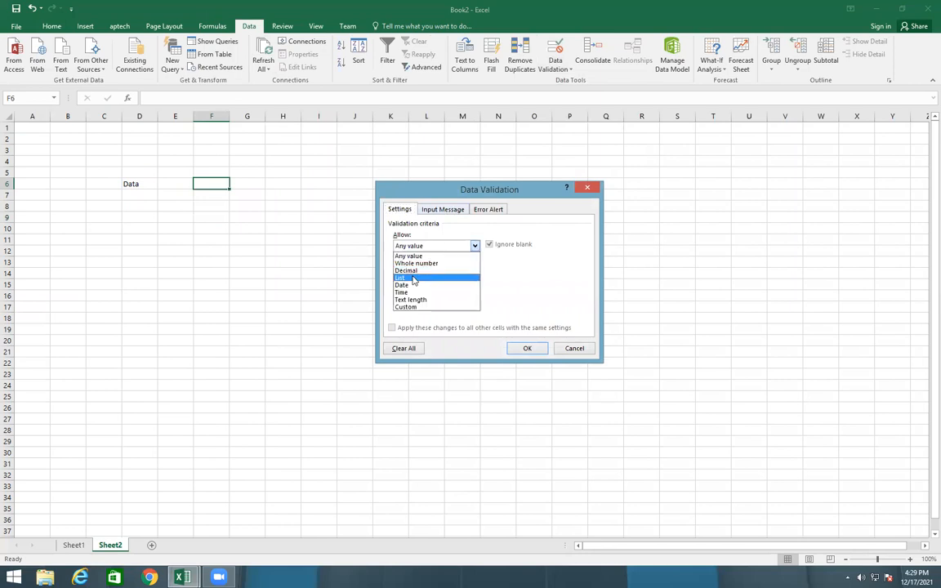
left_click(414, 280)
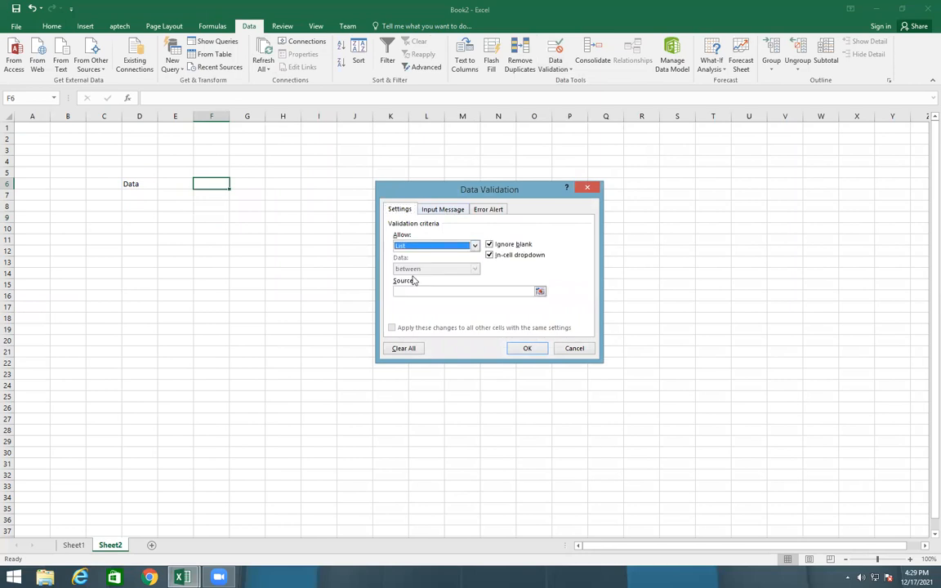
left_click(539, 292)
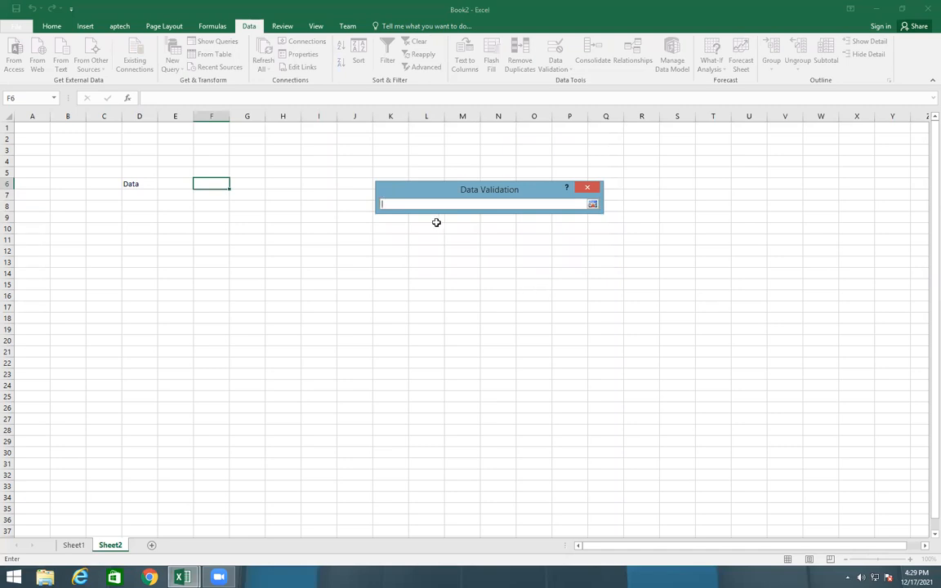
left_click(74, 544)
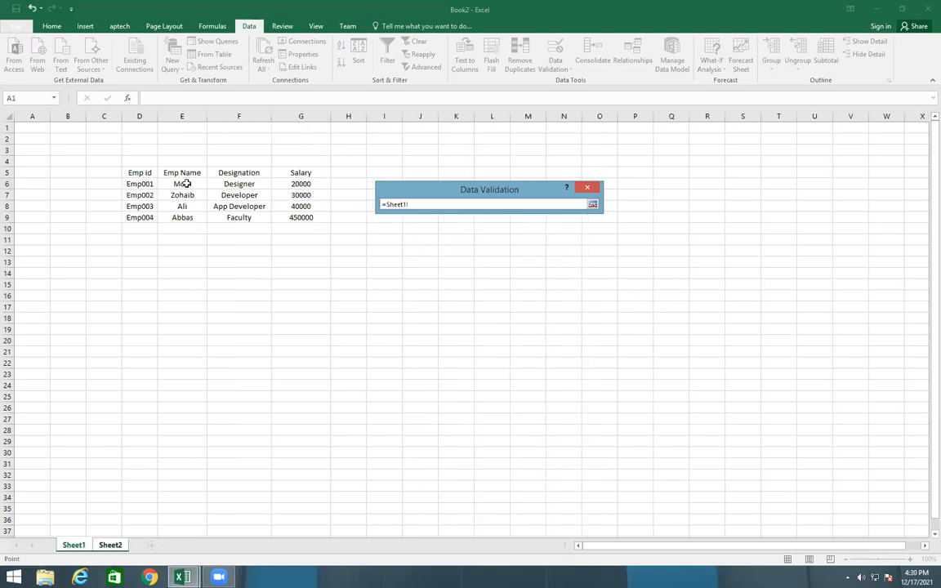
left_click_drag(145, 185, 140, 217)
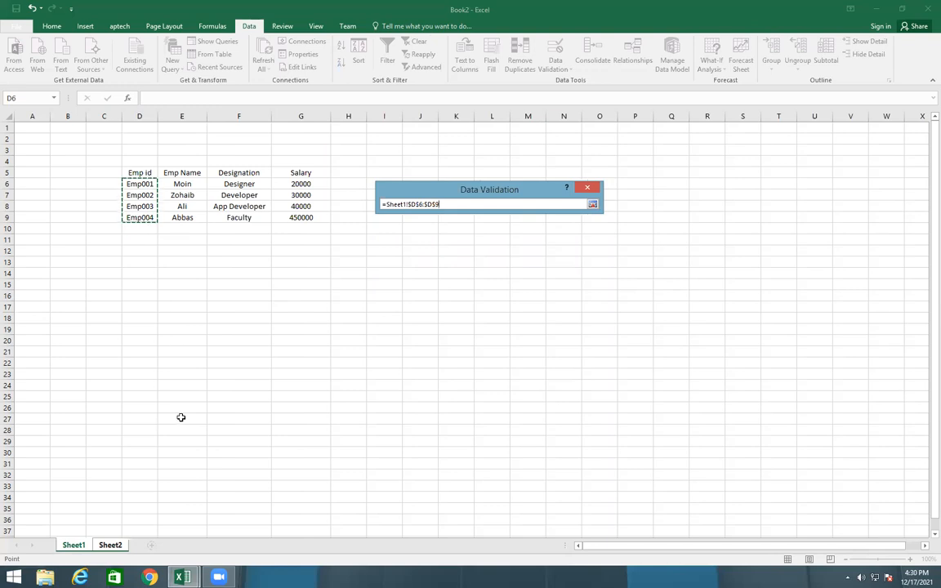
key("Return")
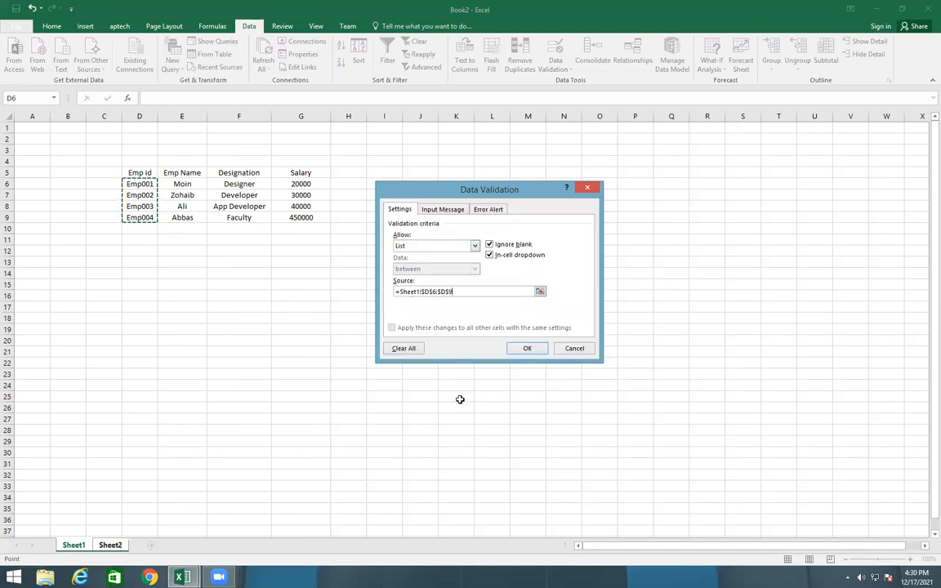
left_click(527, 348)
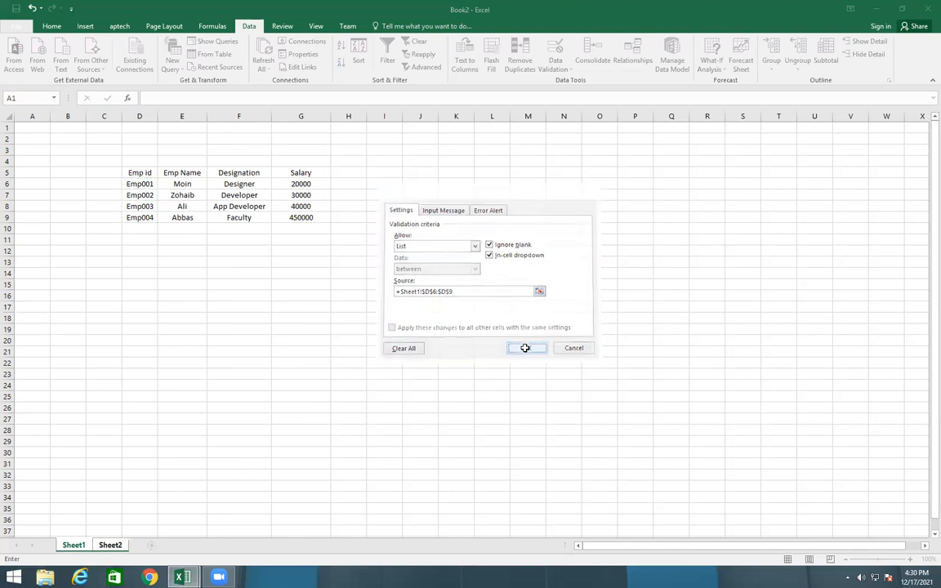
Try the drop-down list in F6 by choosing Emp001, and finally select Emp003
left_click(235, 186)
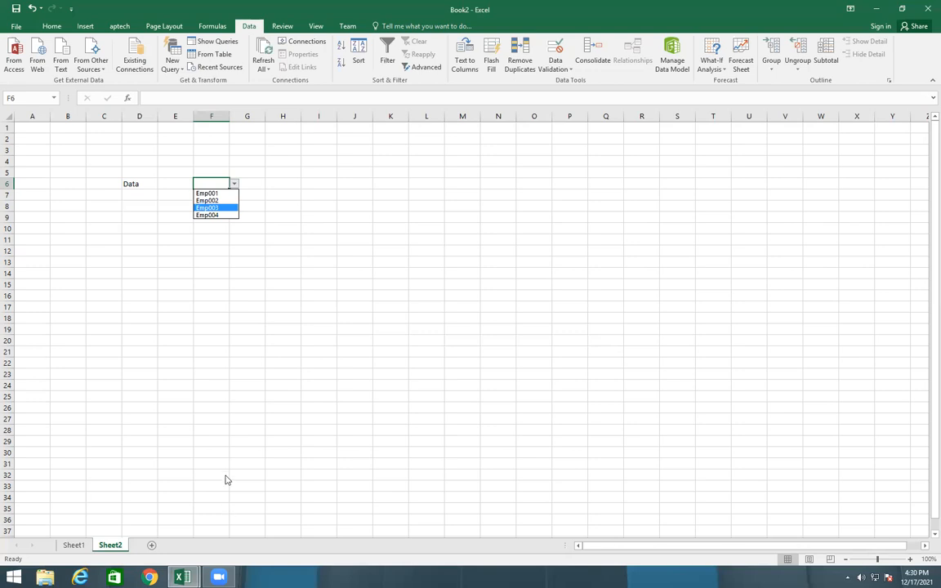
left_click(204, 193)
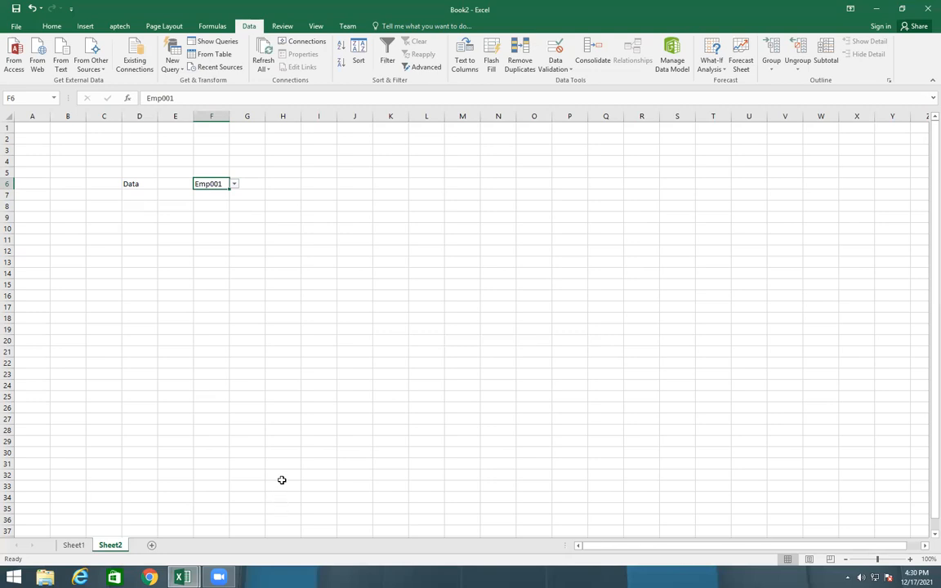
left_click(233, 184)
left_click(203, 208)
Enter the label Name in D8 of Sheet2
left_click(212, 206)
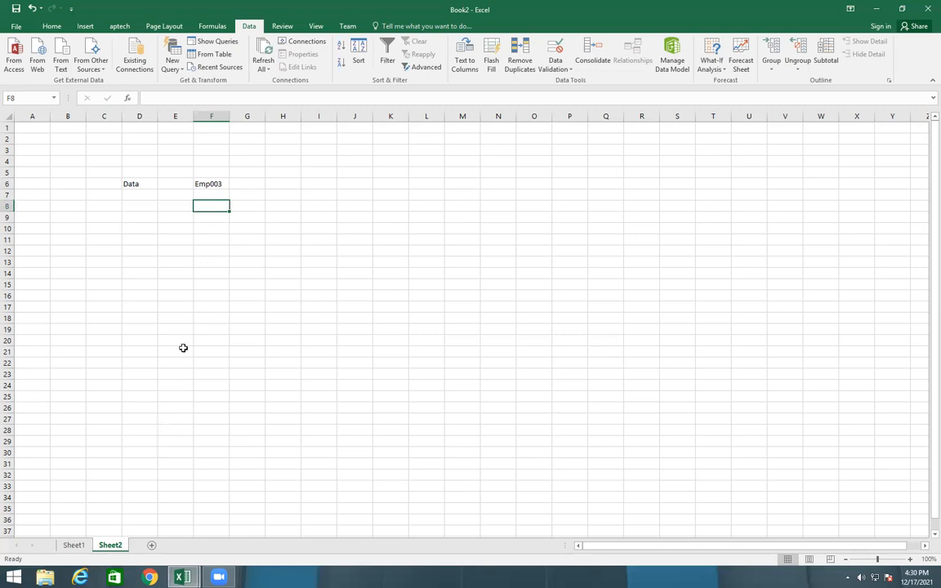
key("Left")
key("Left")
key("Left")
key("Right")
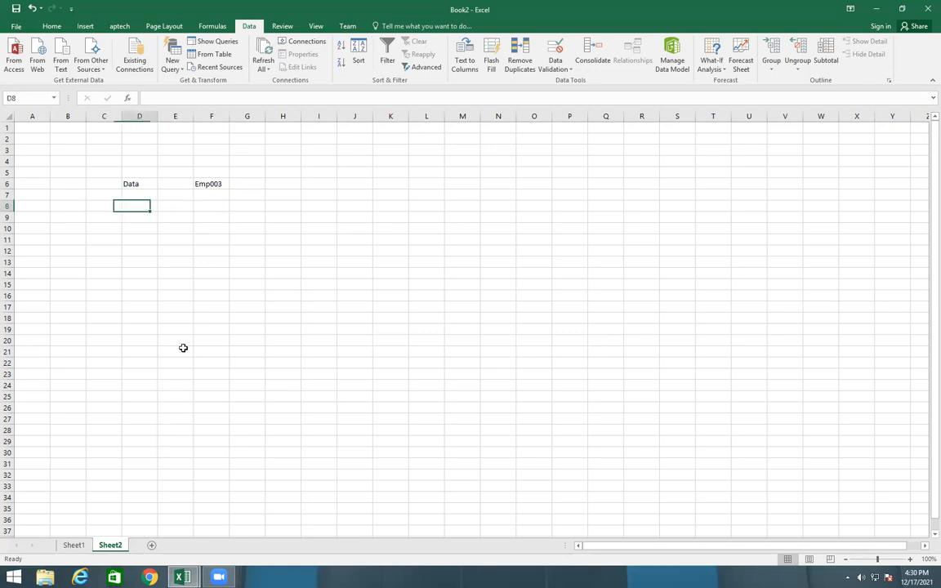
type("Name")
key("Right")
key("Right")
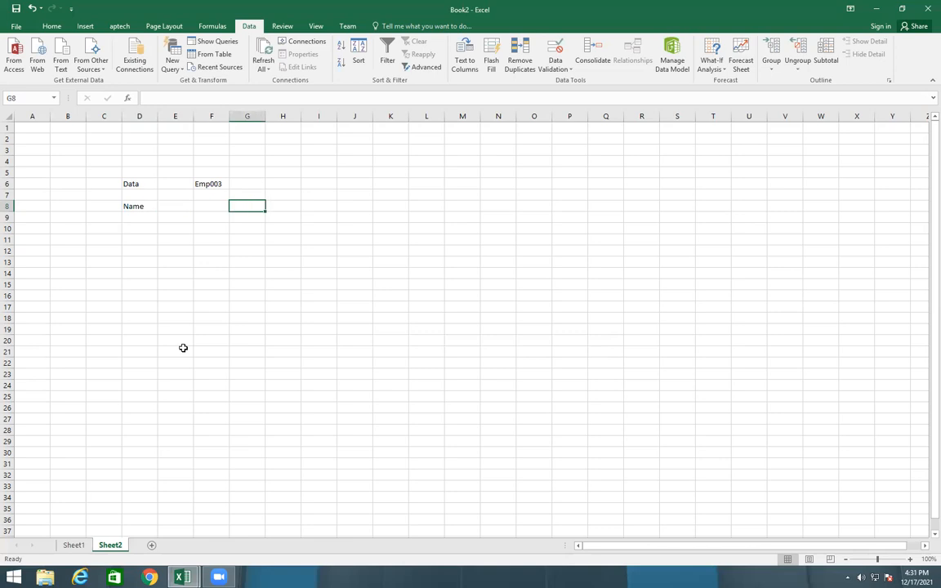
Look up the employee name in F8 of Sheet2 with =VLOOKUP(F6,Sheet1!D5:G9,2,0)
type("=vlo")
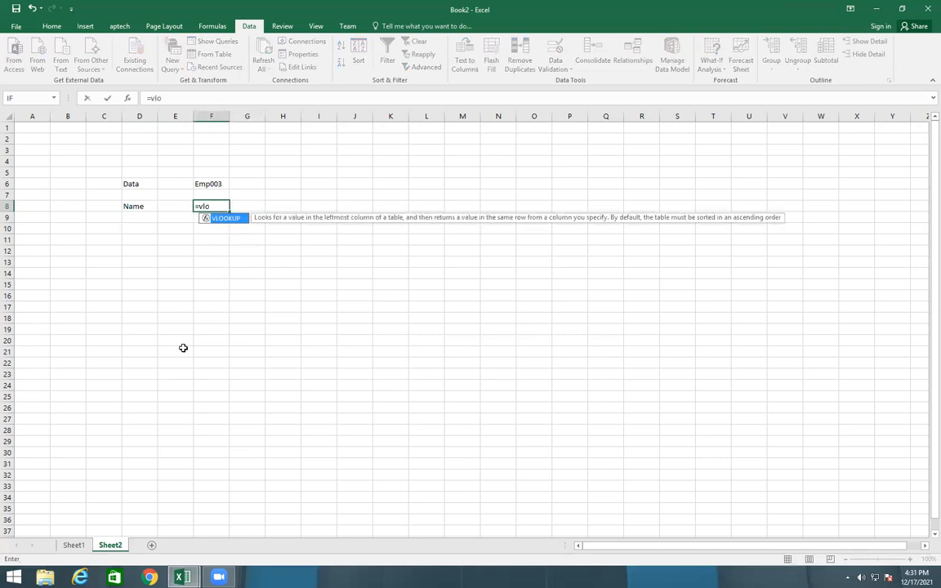
key("Tab")
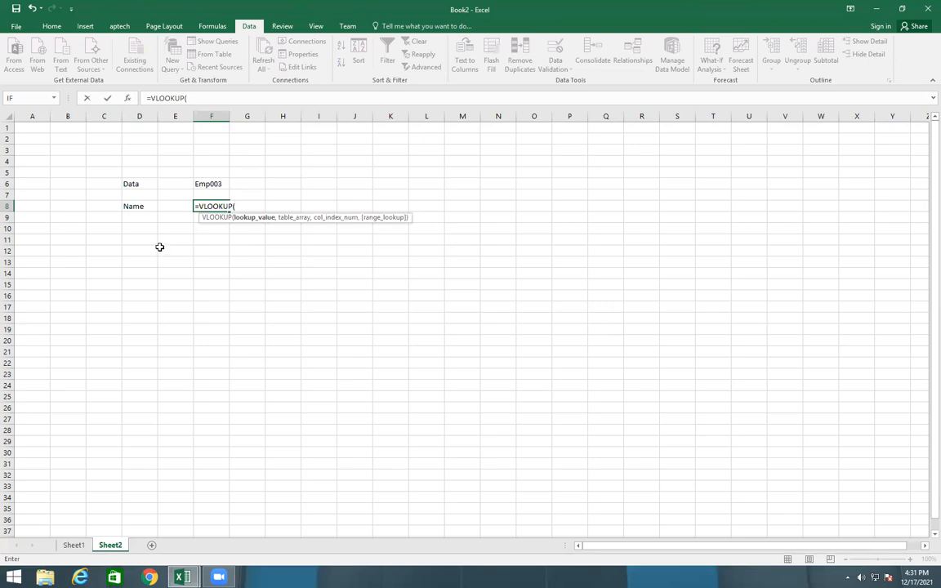
left_click(217, 185)
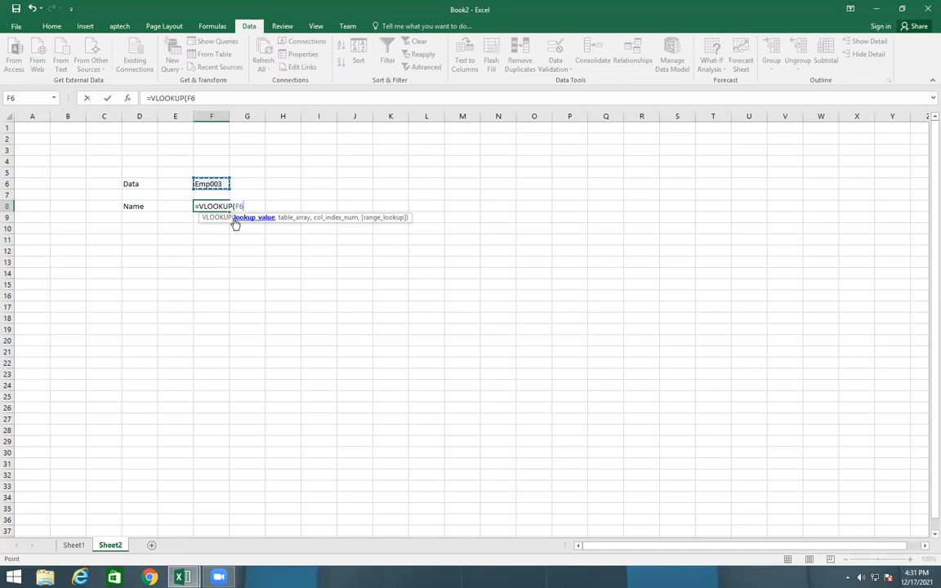
type(",")
left_click(74, 545)
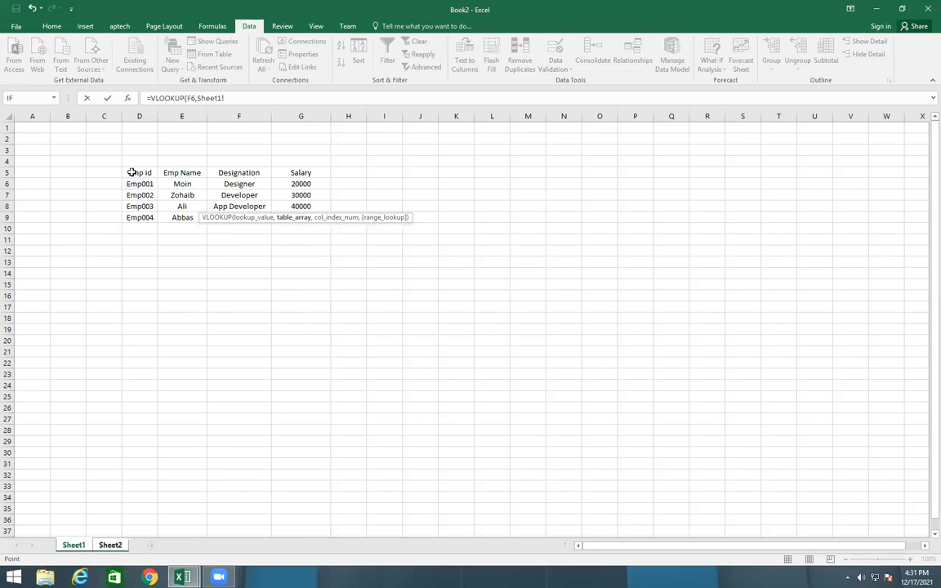
left_click_drag(132, 173, 301, 217)
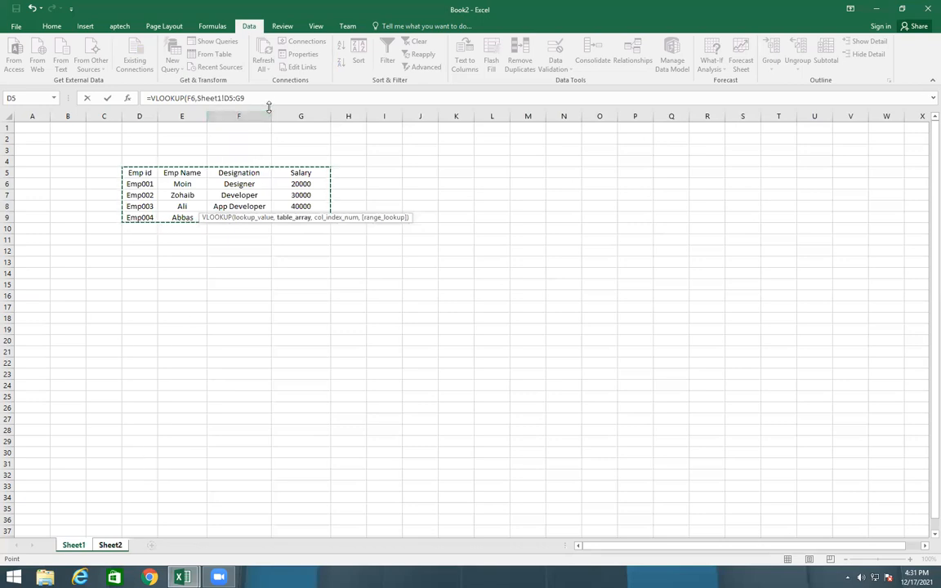
left_click(267, 98)
type(",")
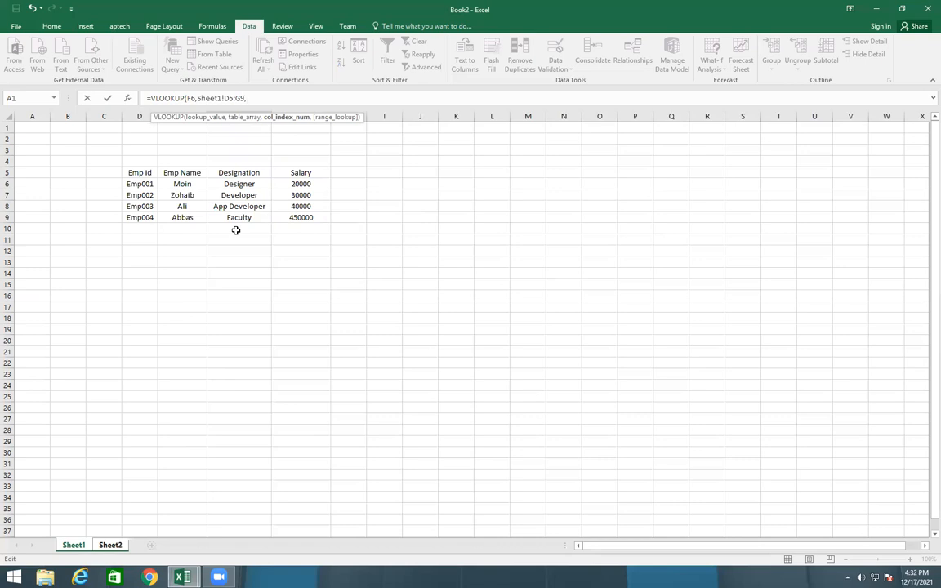
type("2,0")
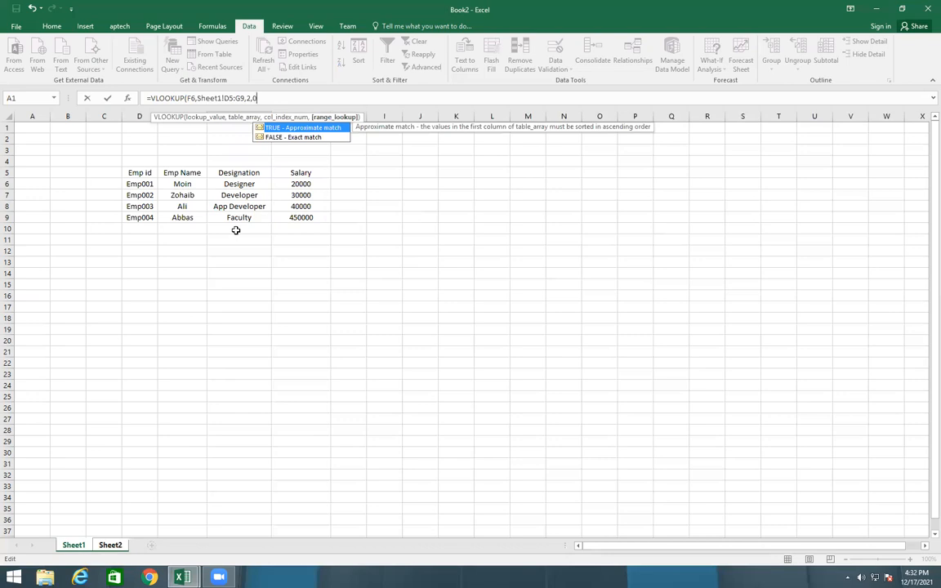
type(")")
key("Return")
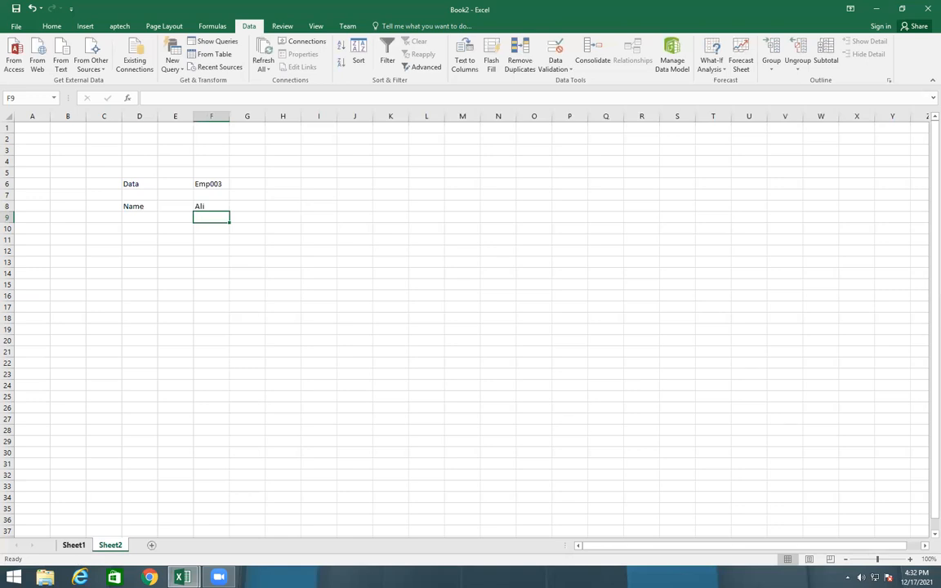
Check the Emp003 row of the employee table on Sheet1 against the lookup
left_click(73, 545)
left_click(164, 209)
left_click(133, 211)
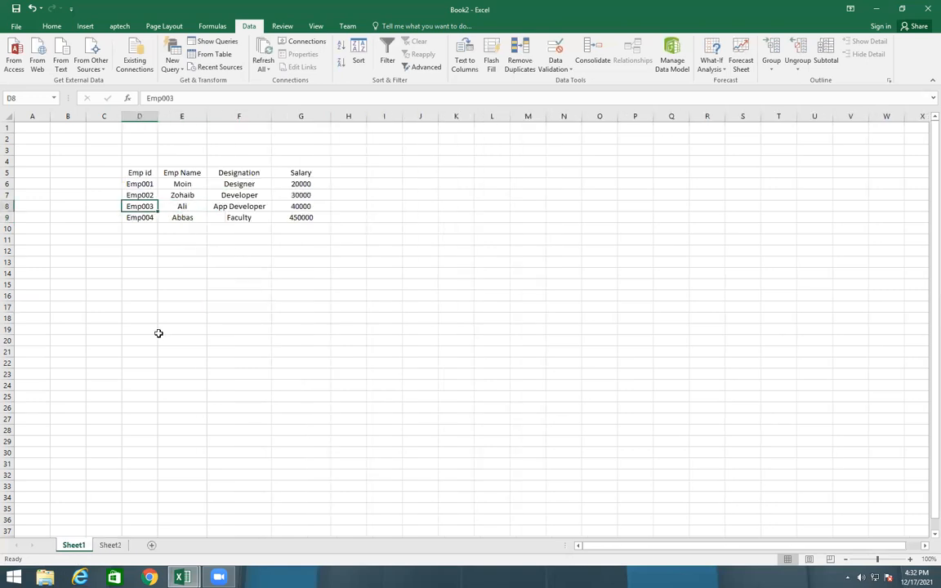
Try the name lookup on Sheet2 by choosing Emp001 from the drop-down list in F6
left_click(113, 545)
left_click(216, 183)
left_click(234, 183)
left_click(208, 194)
left_click(307, 283)
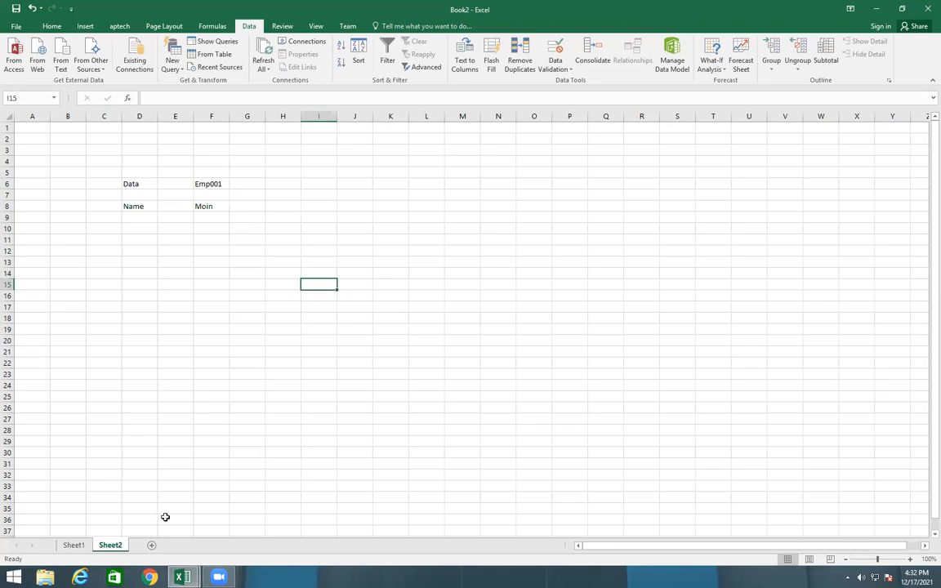
left_click(217, 286)
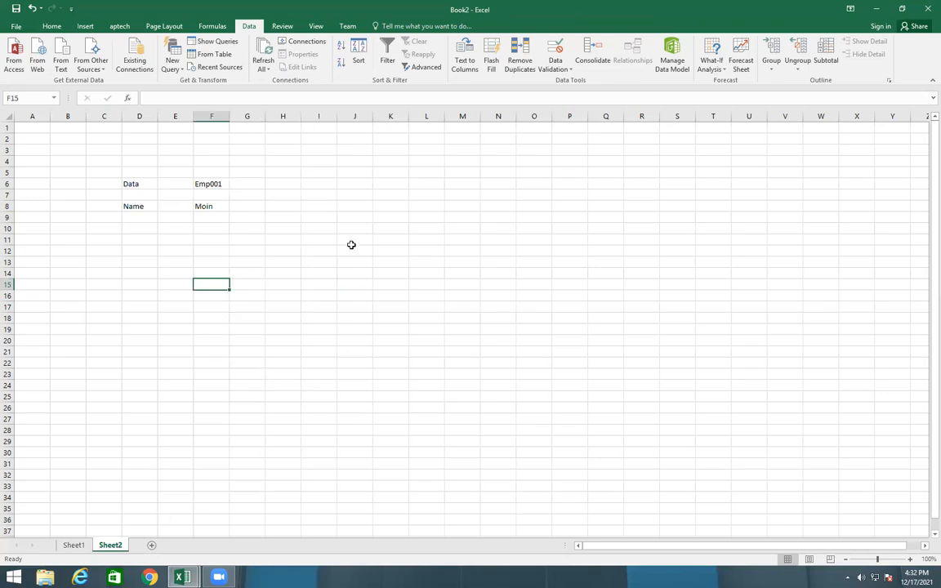
left_click(341, 192)
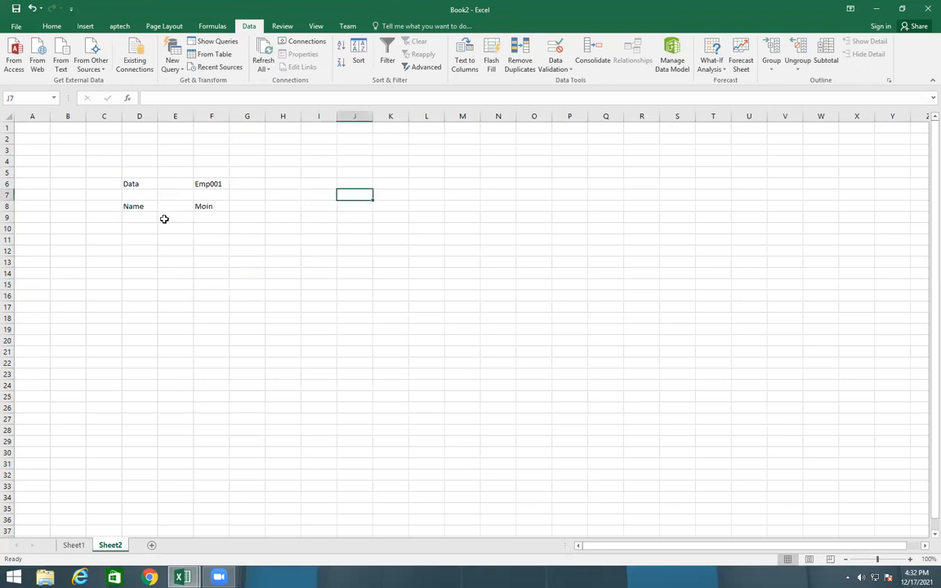
key("ctrl+Page_Up")
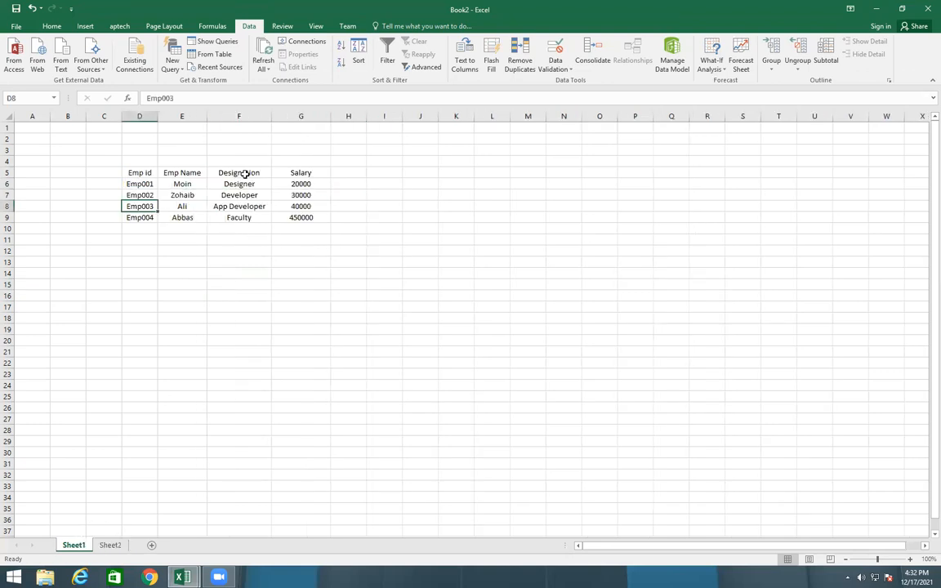
key("ctrl+Page_Down")
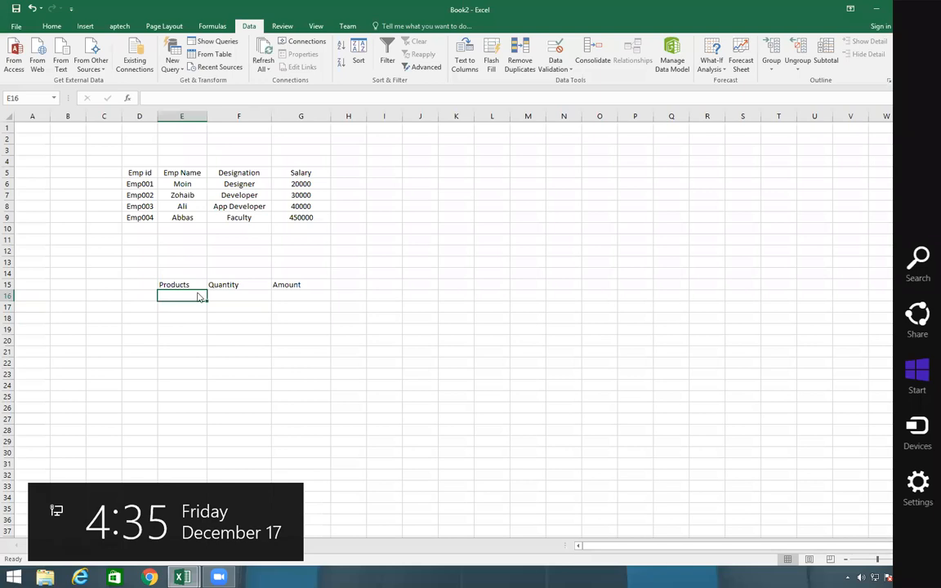
Enter the products Cable, Charger and Handfree in E16:E18 of Sheet1, with quantities 3, 10 and 20 in F16:F18
type("Cable")
key("Return")
type("C")
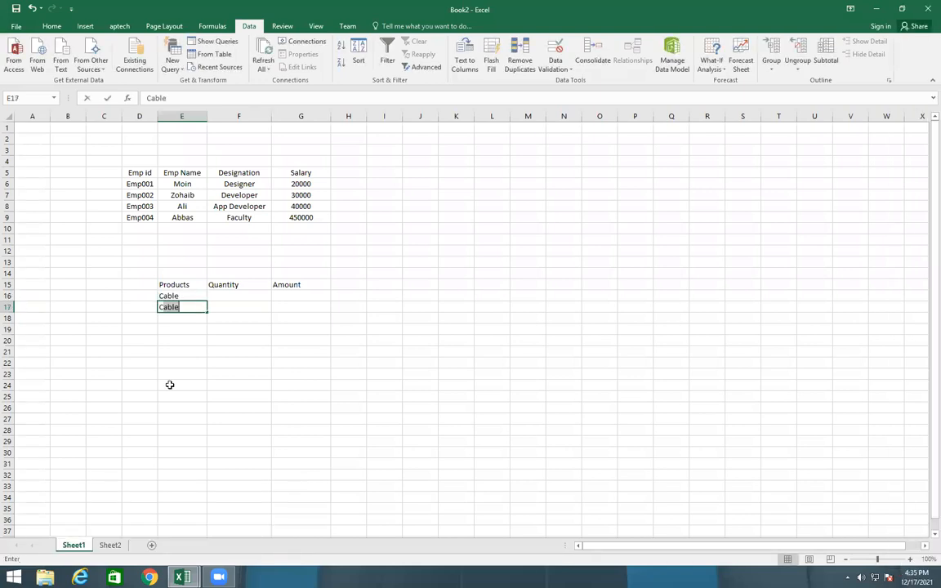
type("harf")
key("BackSpace")
type("h")
key("BackSpace")
type("he")
key("BackSpace")
key("BackSpace")
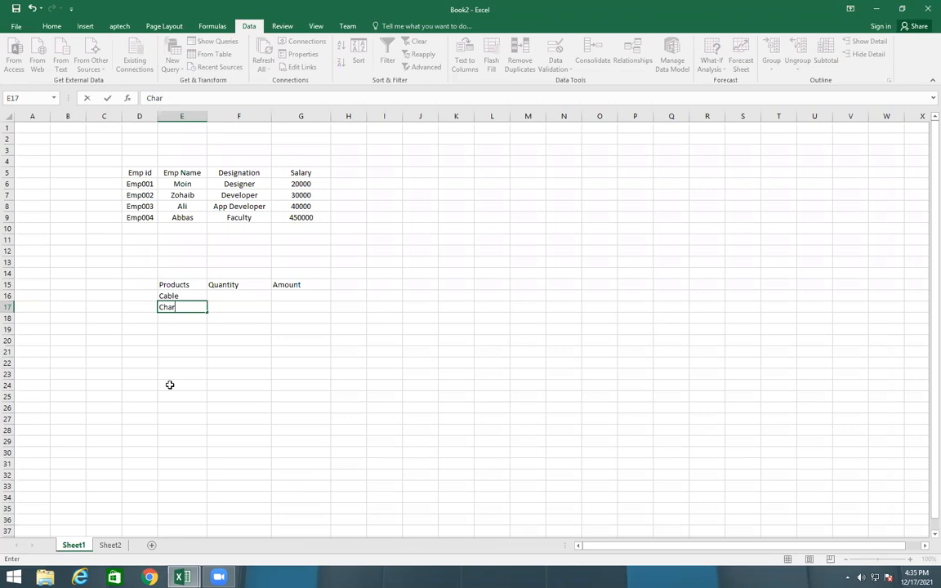
type("ger")
key("Return")
type("Hand")
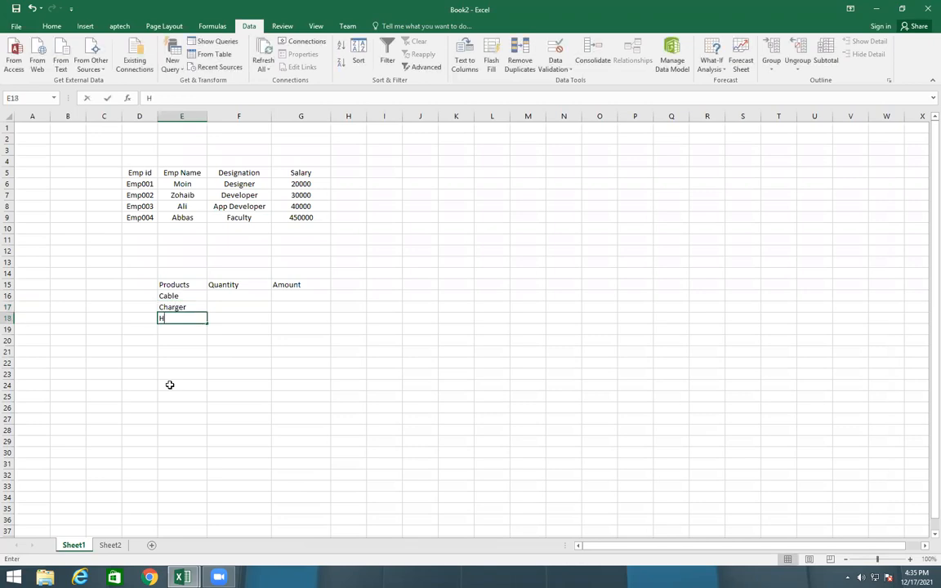
type("free")
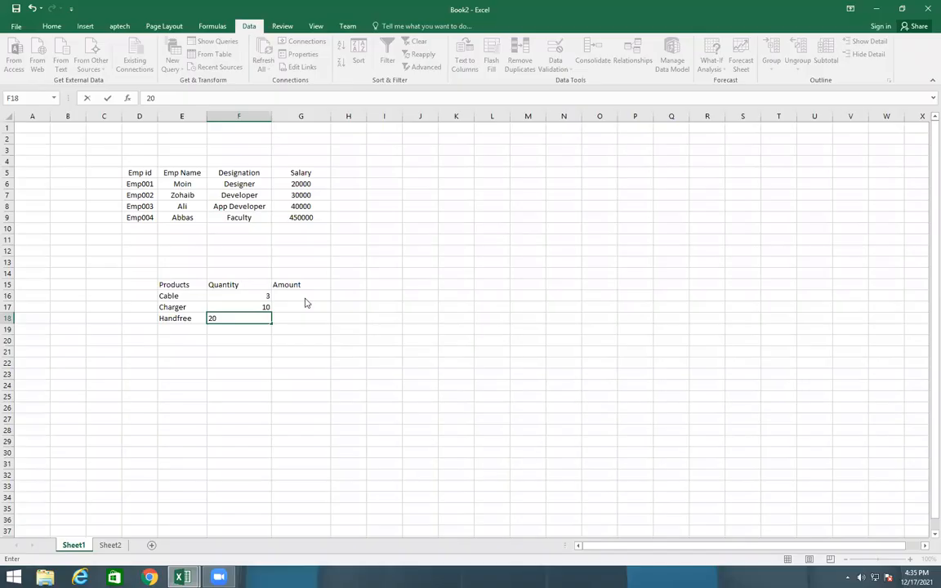
key("ctrl+Return")
Enter the amounts 250, 500 and 300 in G16:G18 for Cable, Charger and Handfree
left_click(304, 297)
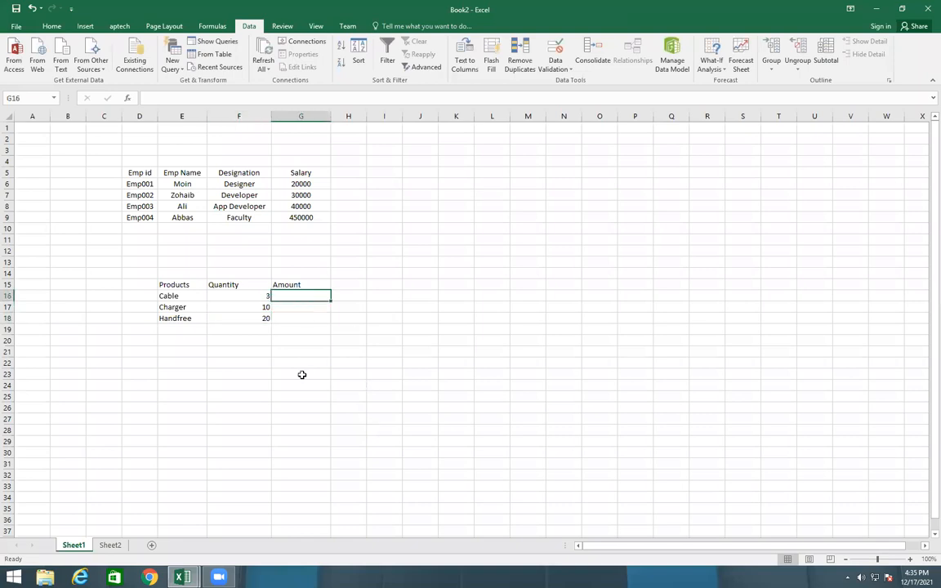
type("250")
key("Return")
type("500")
key("Return")
type("300")
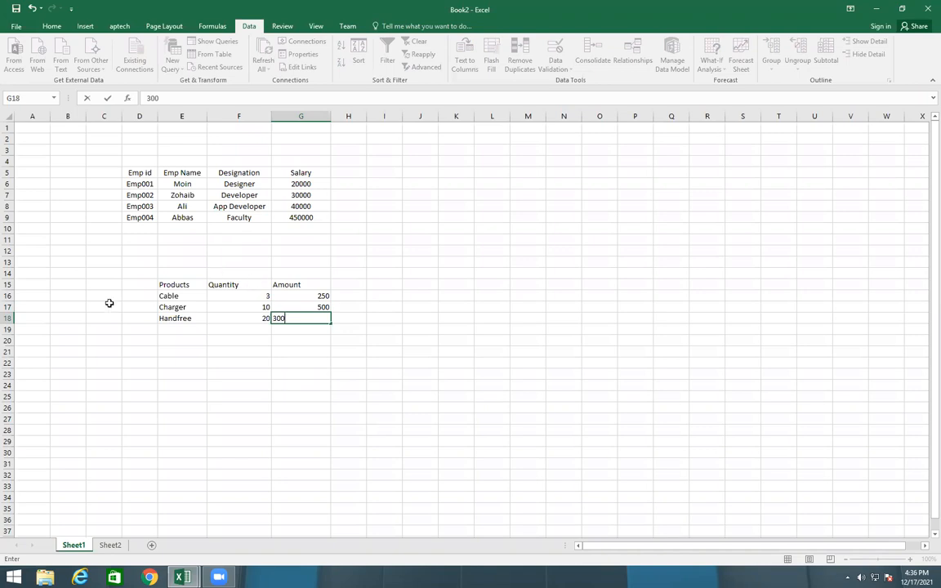
Set up a data validation for M6 of Sheet2 that allows a List
left_click(110, 546)
left_click(460, 269)
left_click(455, 183)
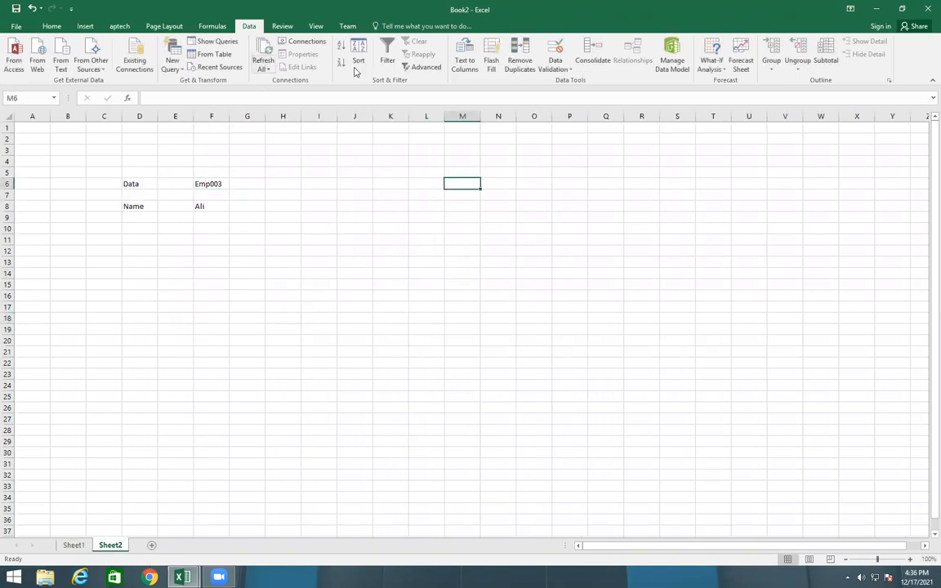
left_click(555, 66)
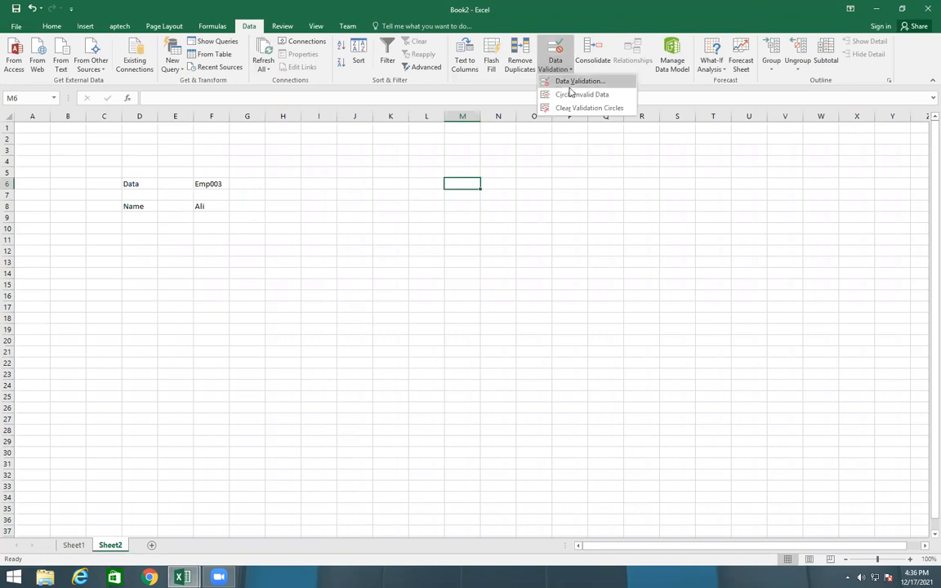
left_click(572, 82)
left_click(473, 245)
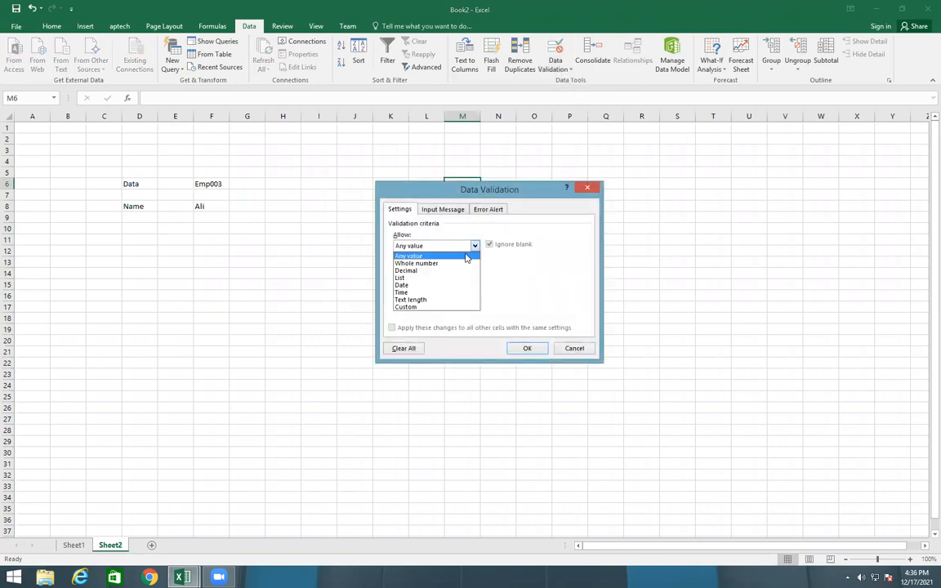
left_click(401, 278)
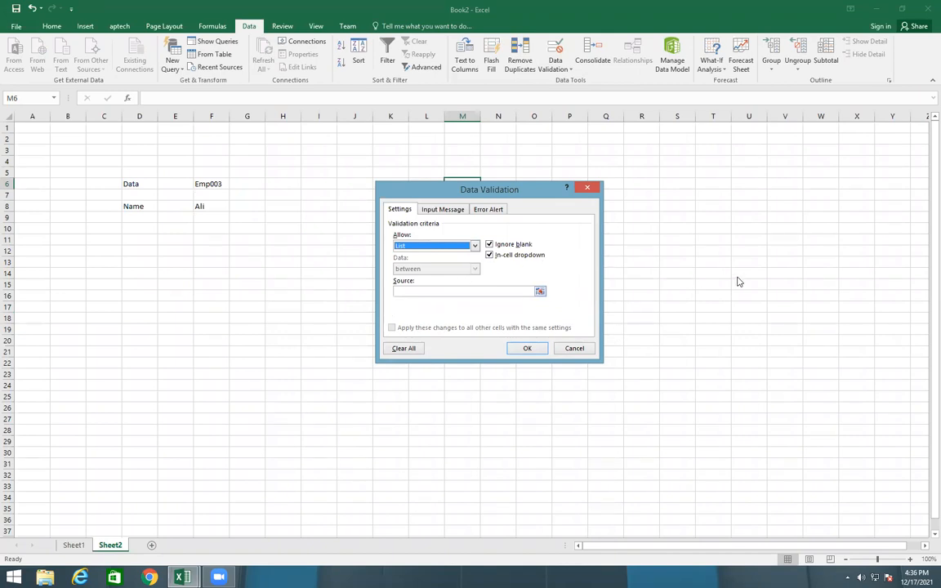
Use the product names =Sheet1!$E$16:$E$18 as the list source and apply the validation
left_click(540, 291)
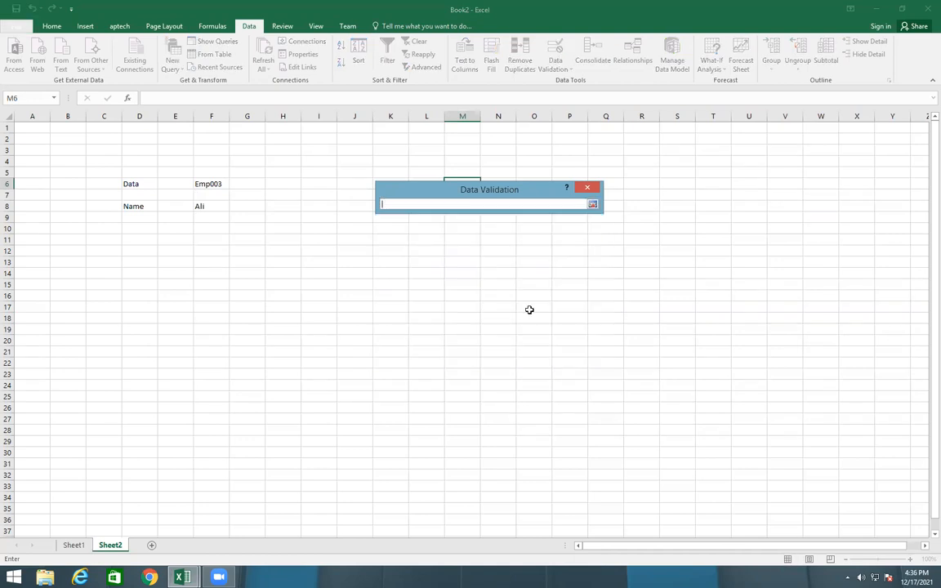
left_click(71, 545)
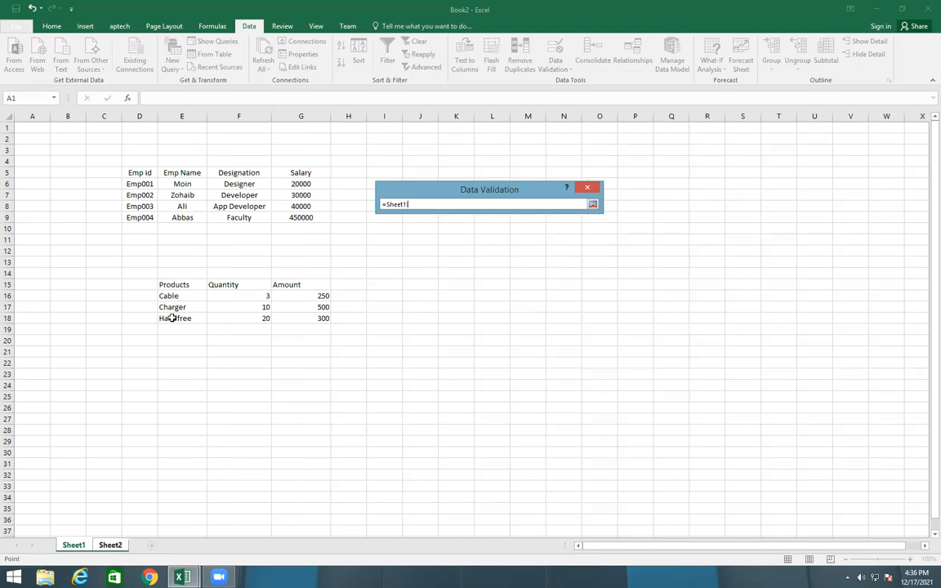
left_click_drag(166, 297, 167, 315)
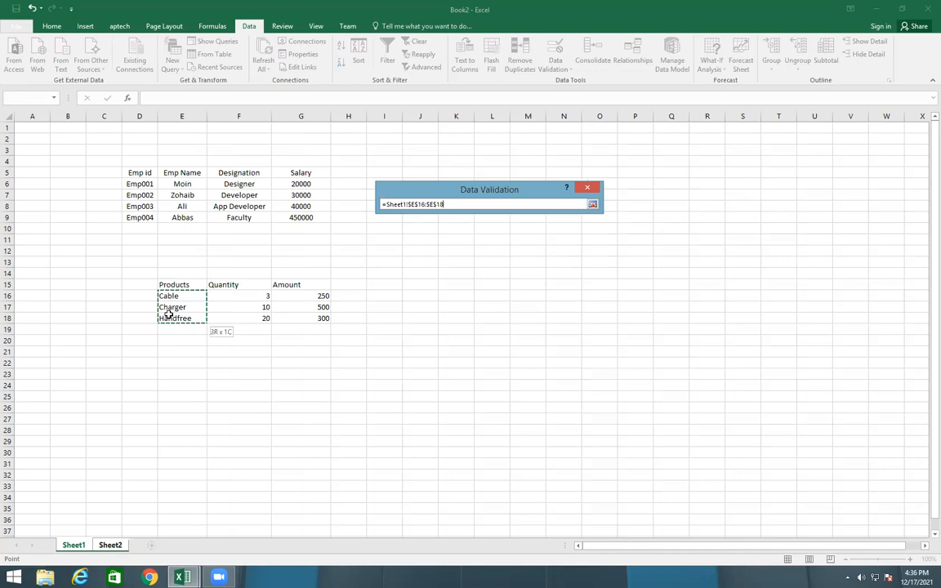
left_click_drag(301, 295, 301, 319)
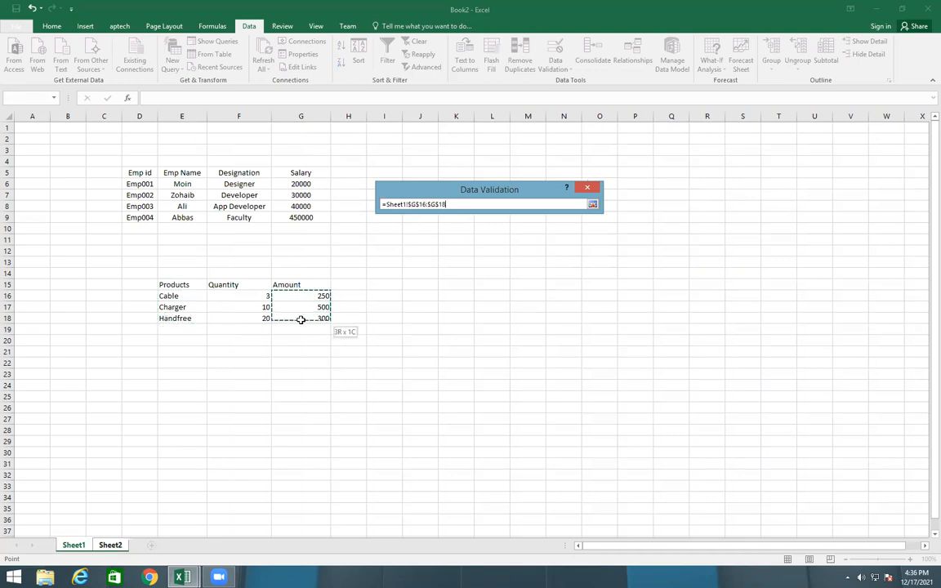
left_click_drag(249, 297, 253, 320)
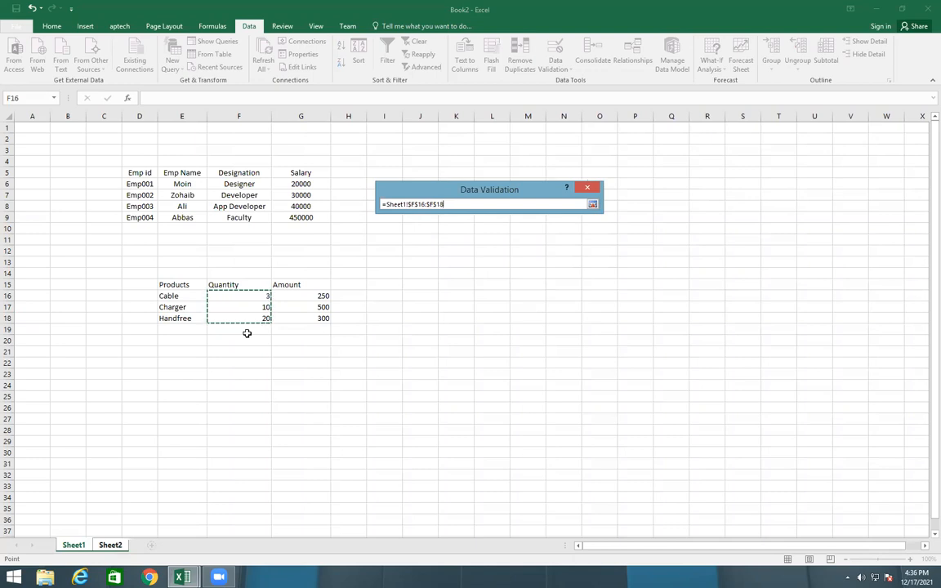
left_click_drag(168, 294, 173, 318)
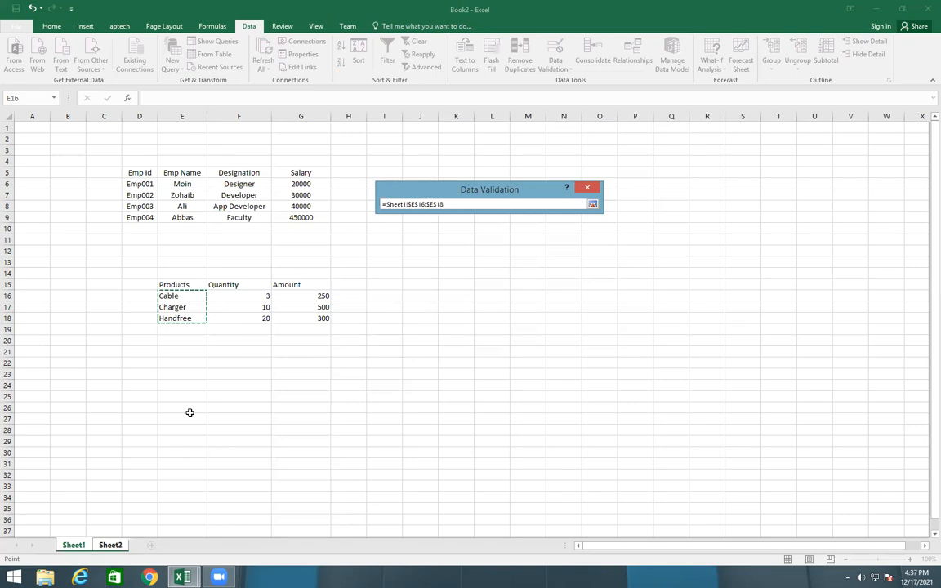
key("Return")
left_click(539, 349)
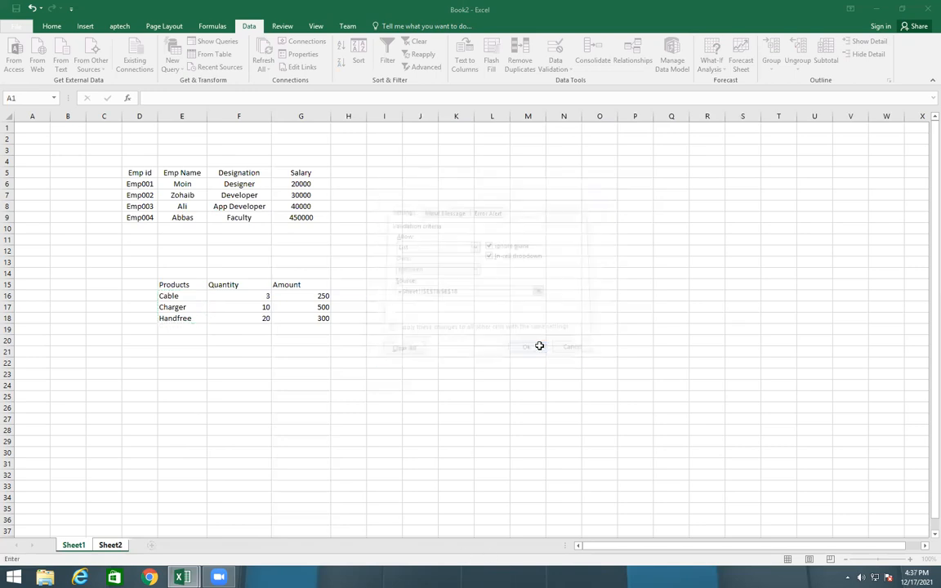
Choose Charger from the product drop-down list in M6 and select M8
left_click(486, 185)
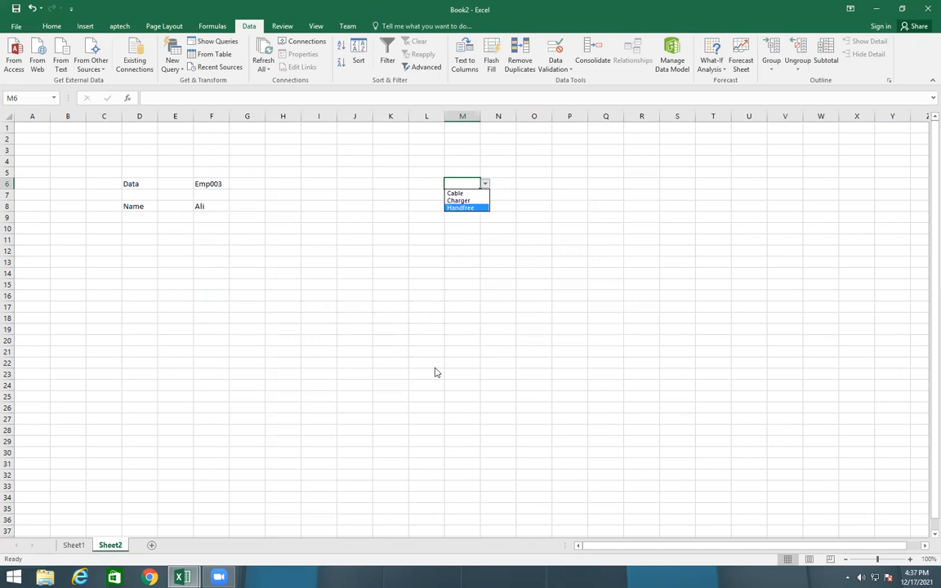
key("Escape")
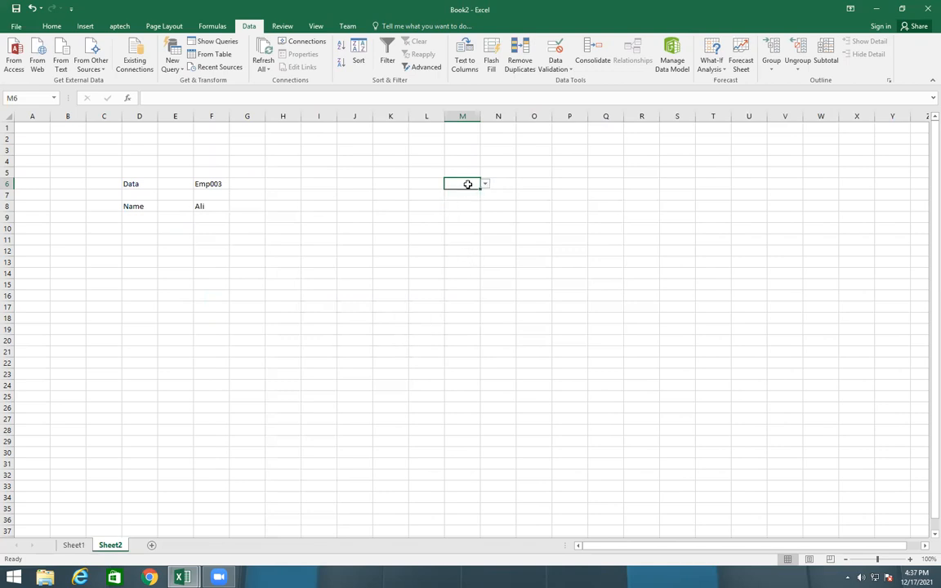
left_click(484, 185)
left_click(454, 199)
left_click(452, 205)
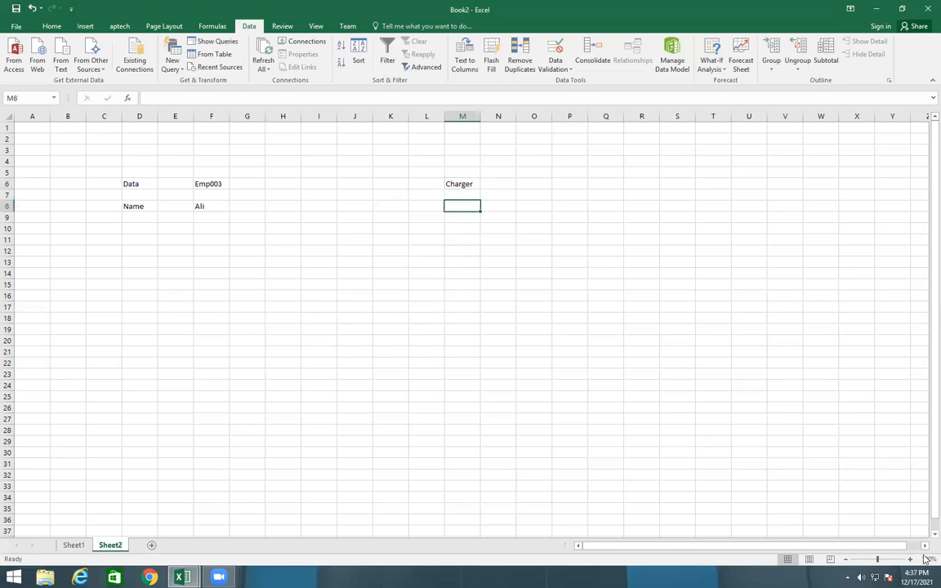
Start a VLOOKUP formula in M8 with M6 as lookup value and Sheet1!E15:G18 as table array
type("=vlo")
key("Tab")
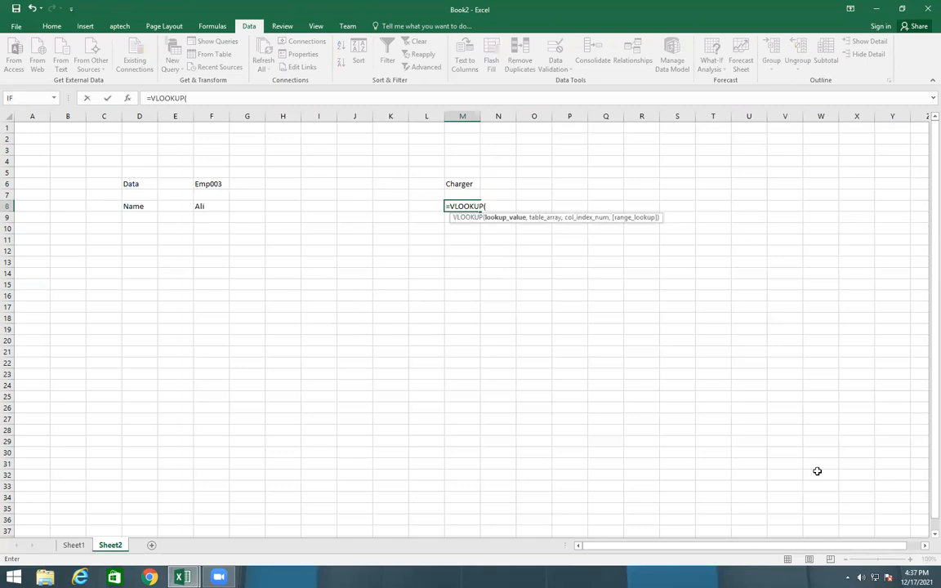
left_click(459, 184)
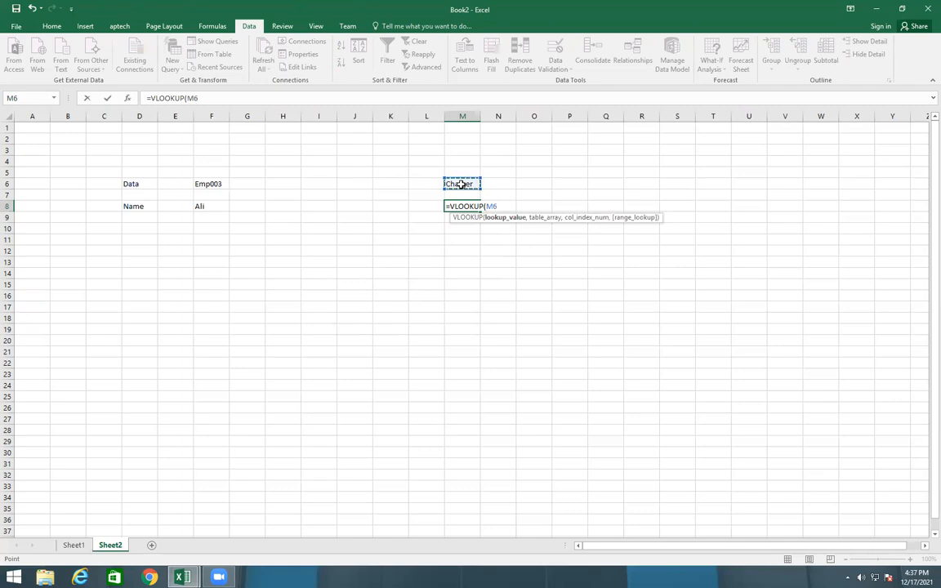
type(",")
left_click(73, 545)
left_click_drag(169, 283, 309, 316)
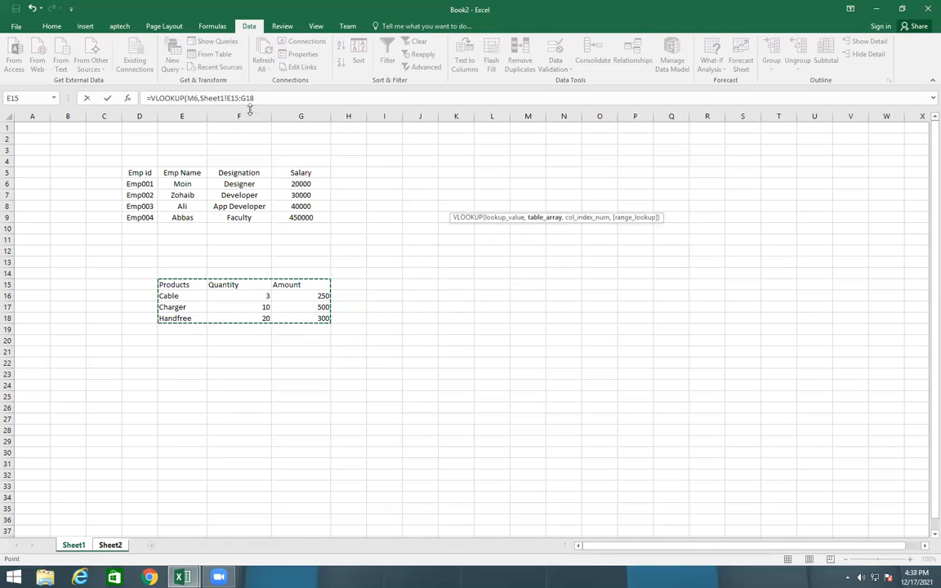
Complete the VLOOKUP formula with column index 2 and range lookup 0, and enter it
left_click(272, 98)
type(",2,10")
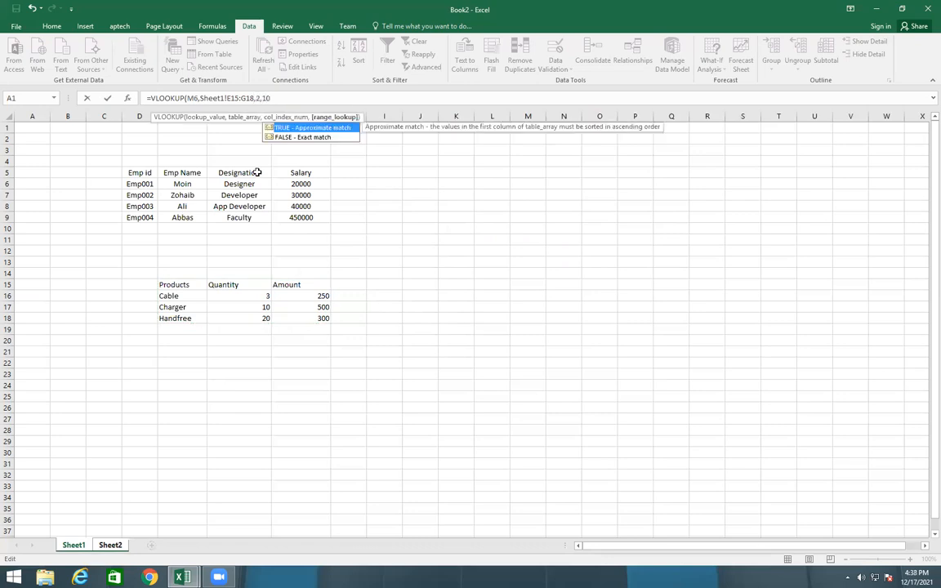
type(")")
key("BackSpace")
key("BackSpace")
key("BackSpace")
type("0)")
key("Return")
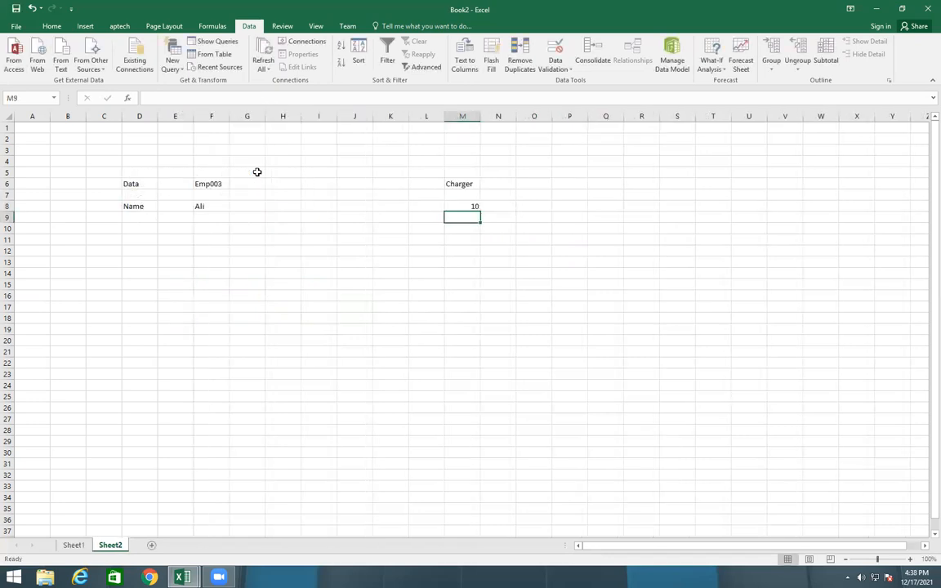
Check the Charger quantity in the Sheet1 products table against the lookup
left_click(73, 544)
left_click(187, 307)
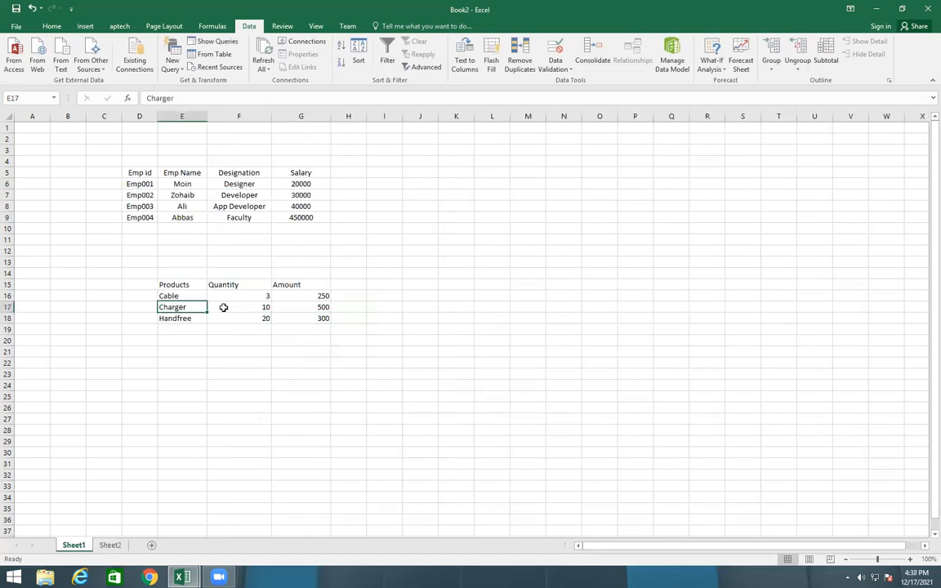
left_click(223, 307)
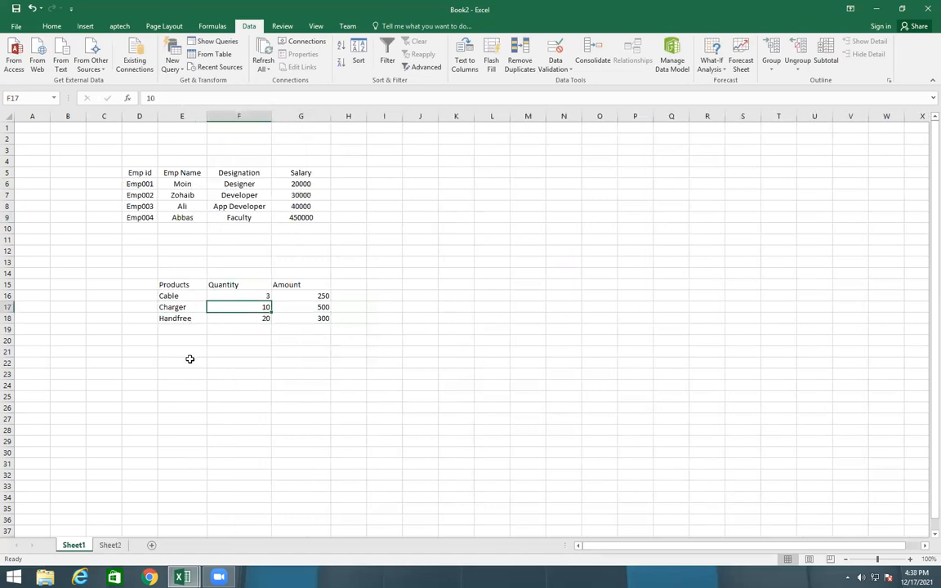
Return to Sheet2 and pick a product from the drop-down list in M6 to test the lookup
left_click(110, 545)
left_click(465, 184)
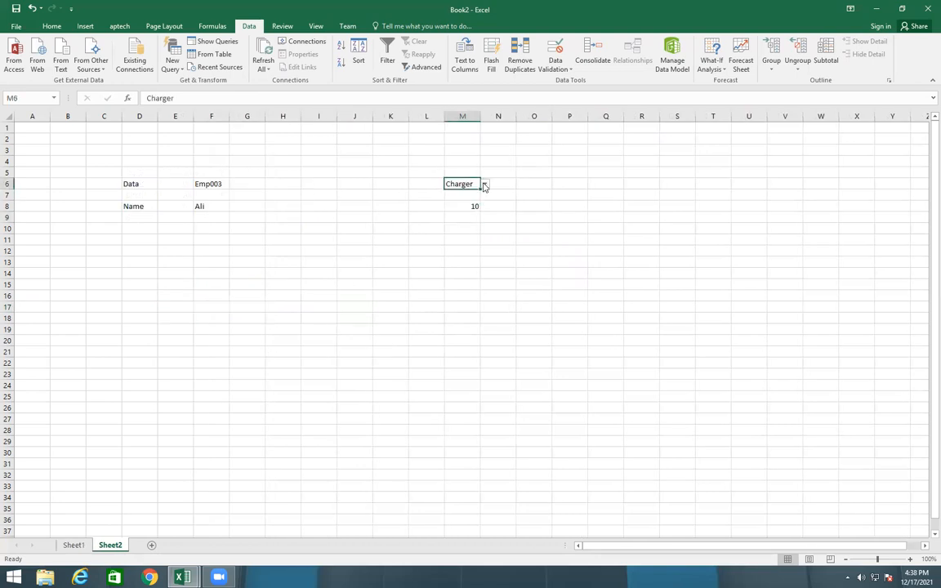
left_click(484, 183)
left_click(462, 207)
left_click(467, 350)
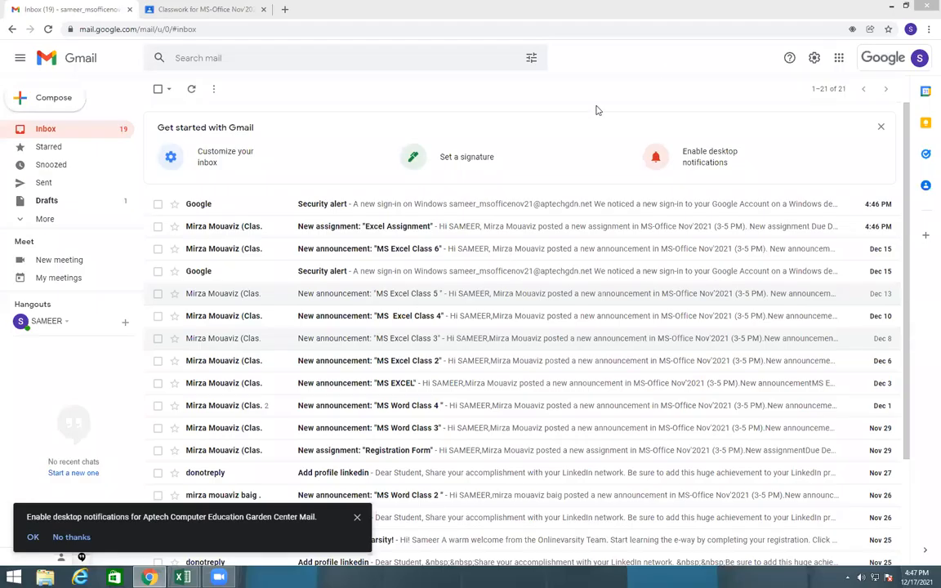
Open Google Classroom from the Google apps in Gmail
left_click(651, 94)
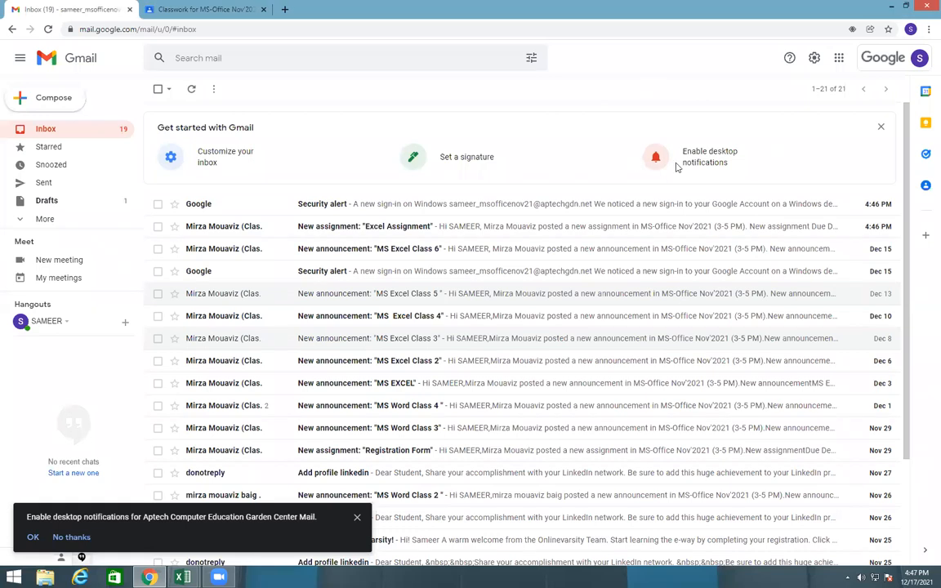
left_click(839, 58)
scroll(796, 205, "down", 5)
left_click(794, 219)
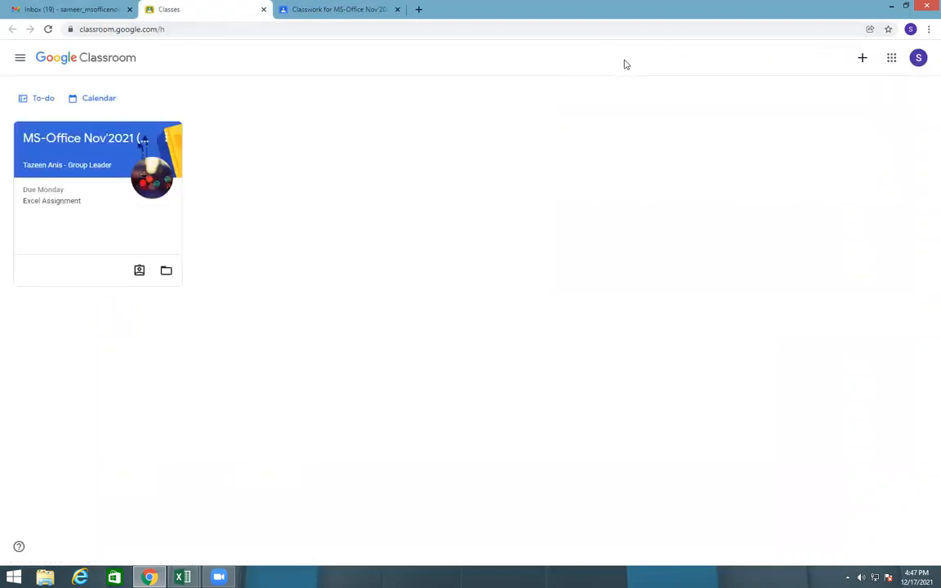
Open the Excel Assignment in the MS-Office Nov'2021 (3-5 PM) class and dismiss the private comments tip
left_click(42, 138)
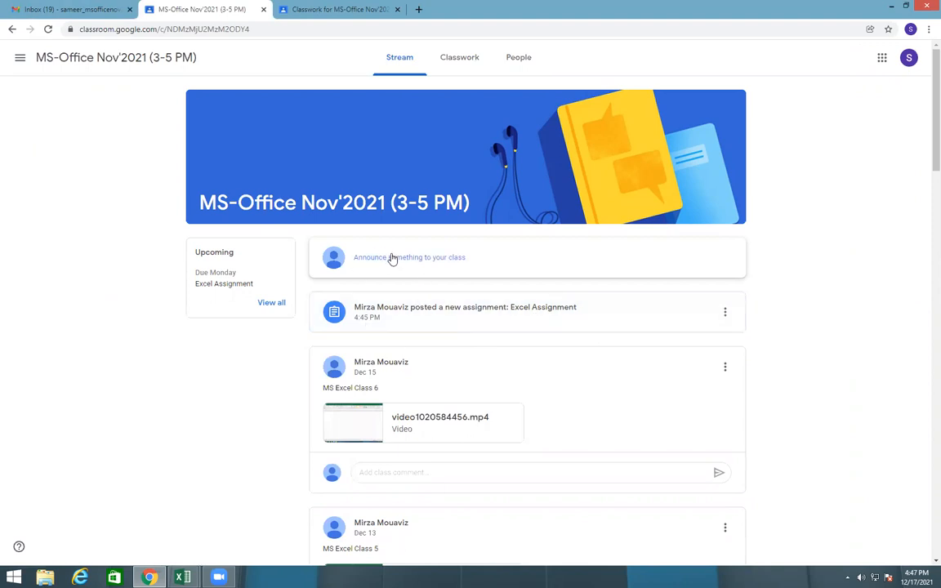
left_click(515, 326)
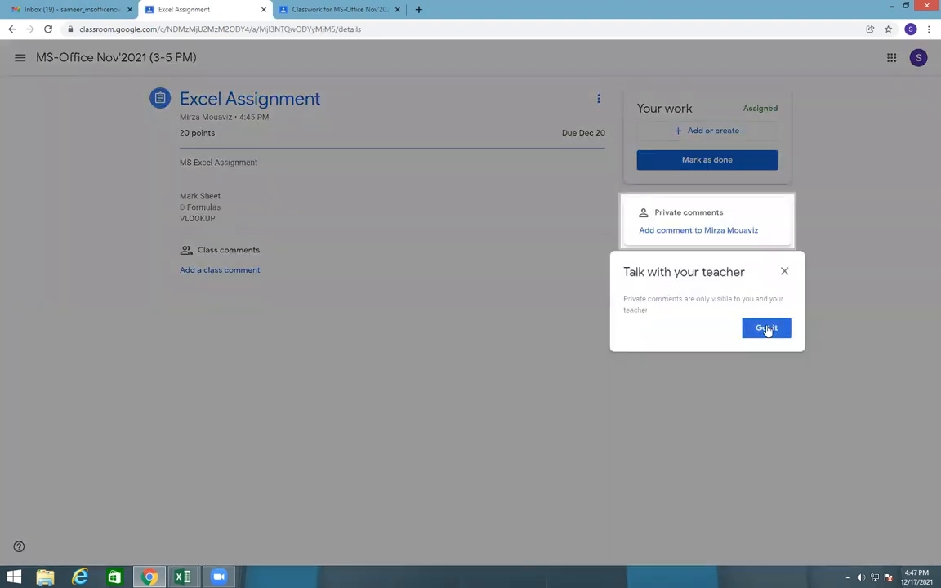
left_click(766, 326)
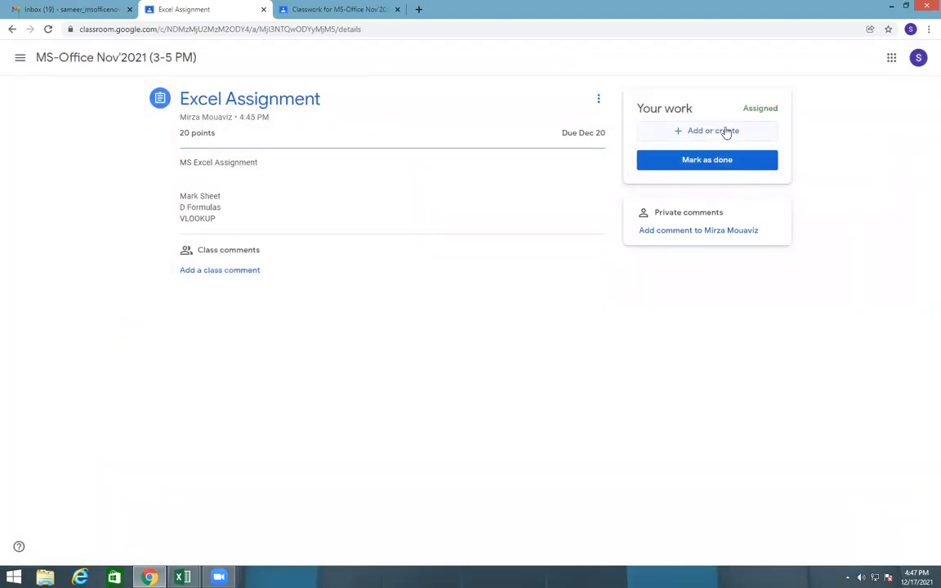
Upload the Book2 workbook from the Desktop as a file attachment for the assignment
left_click(725, 133)
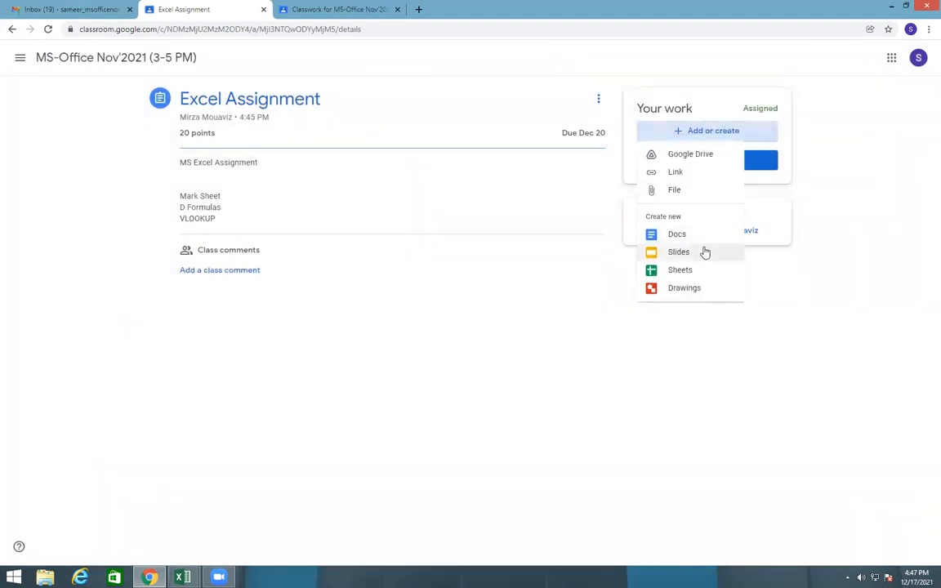
left_click(694, 191)
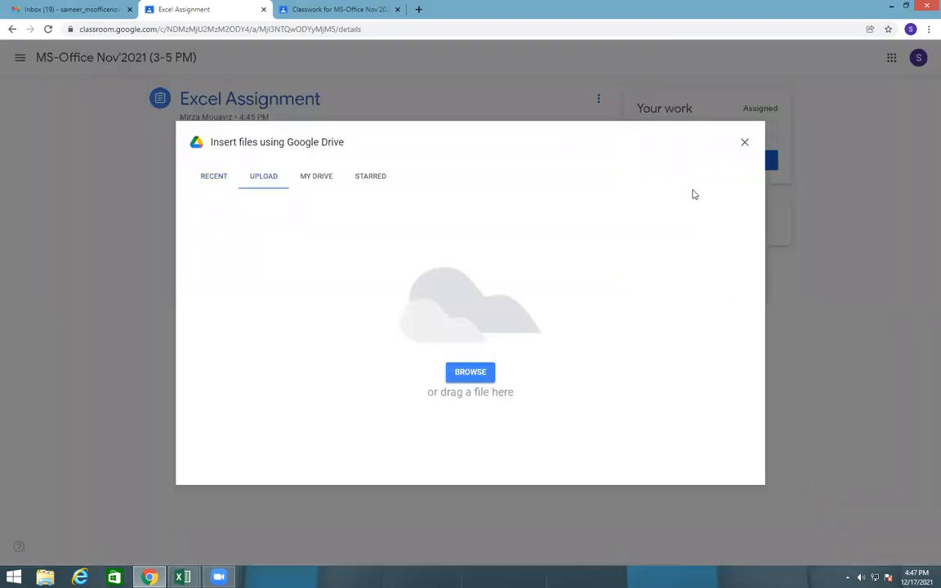
left_click(468, 372)
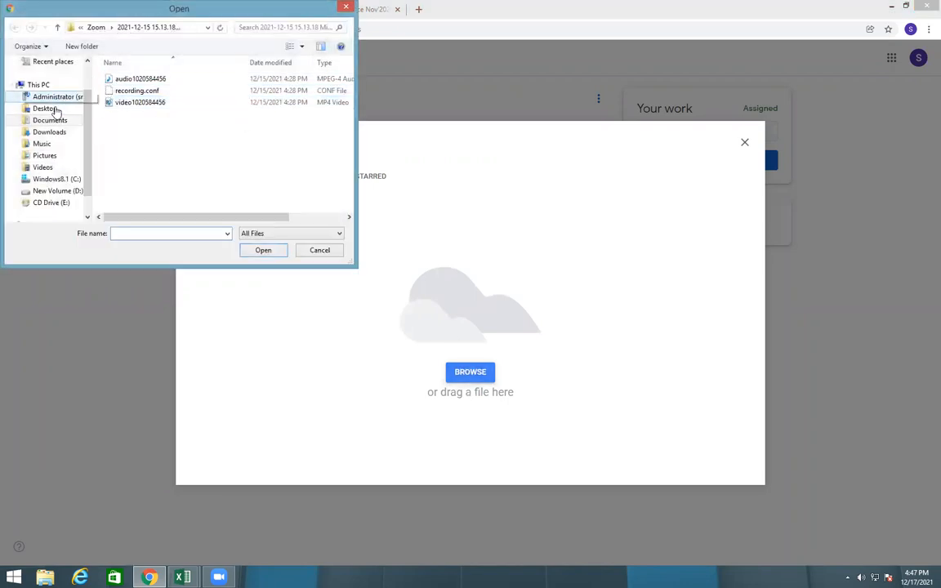
left_click(62, 108)
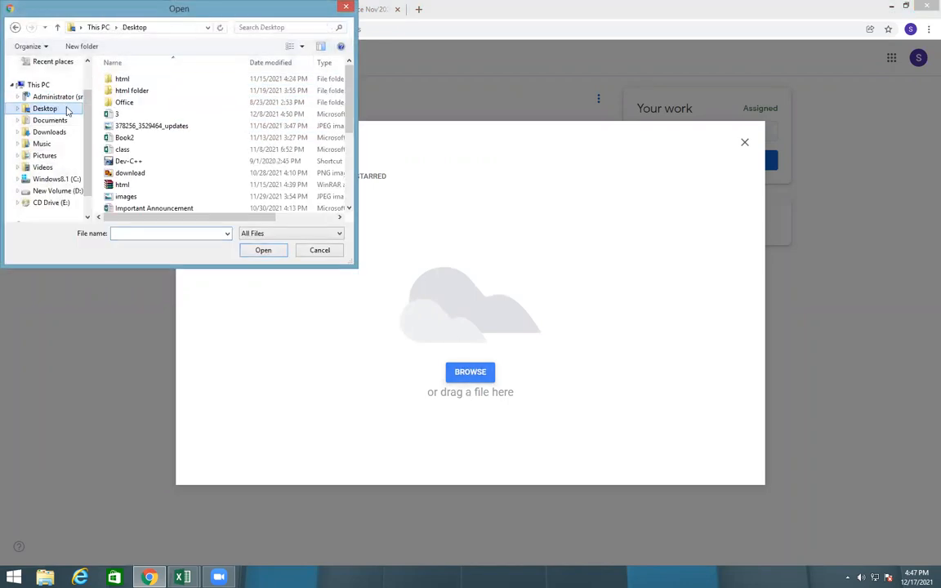
left_click(123, 135)
left_click(258, 252)
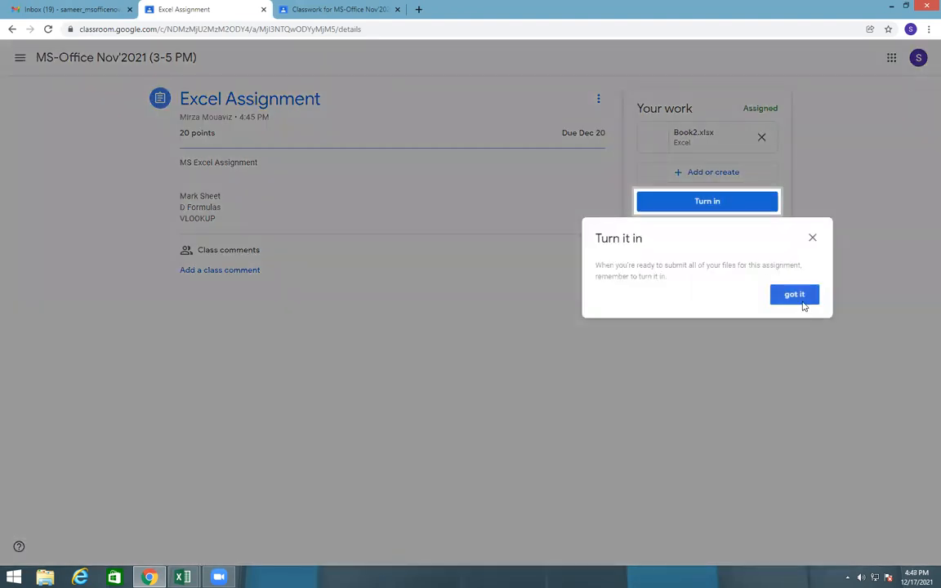
Start turning in the assignment, cancel the submission, and remove the Book2.xlsx attachment
left_click(793, 295)
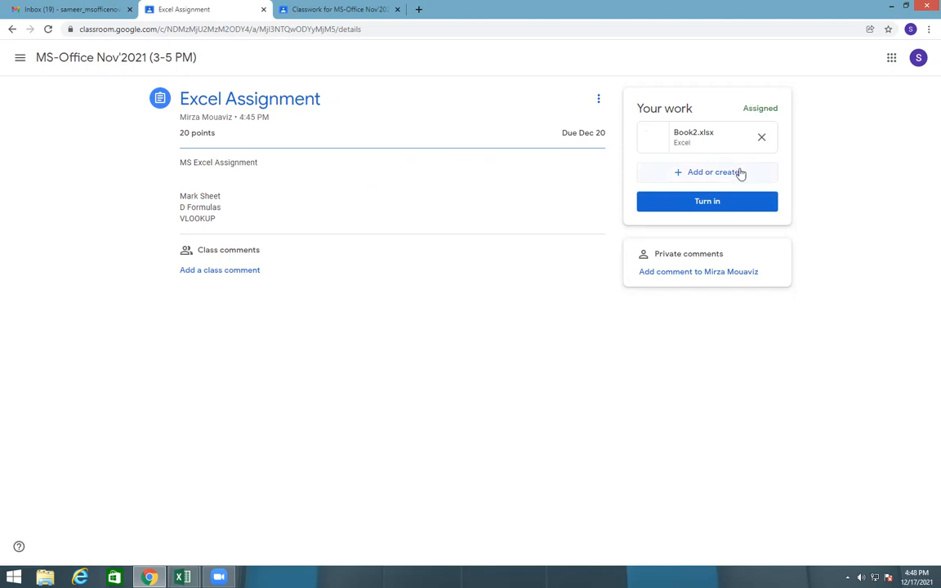
left_click(699, 203)
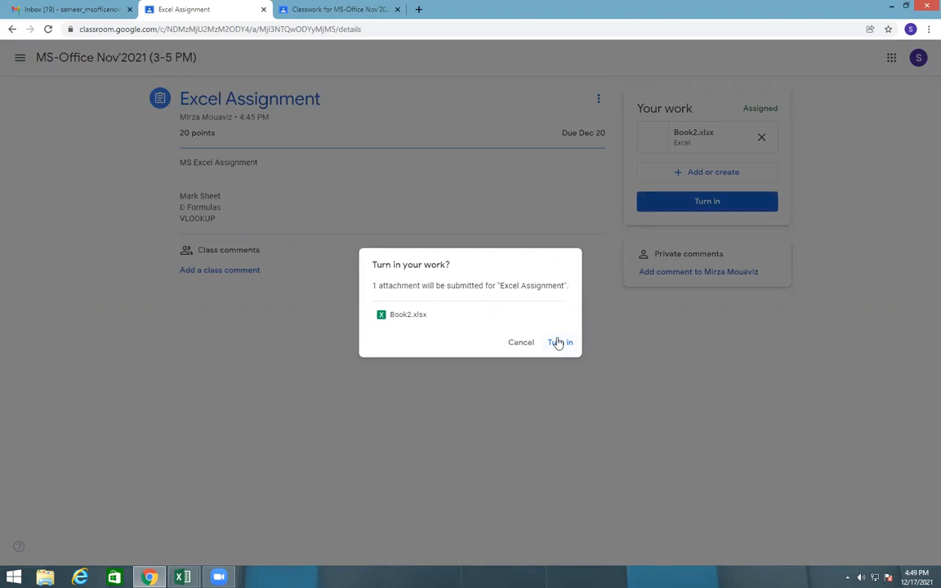
left_click(515, 341)
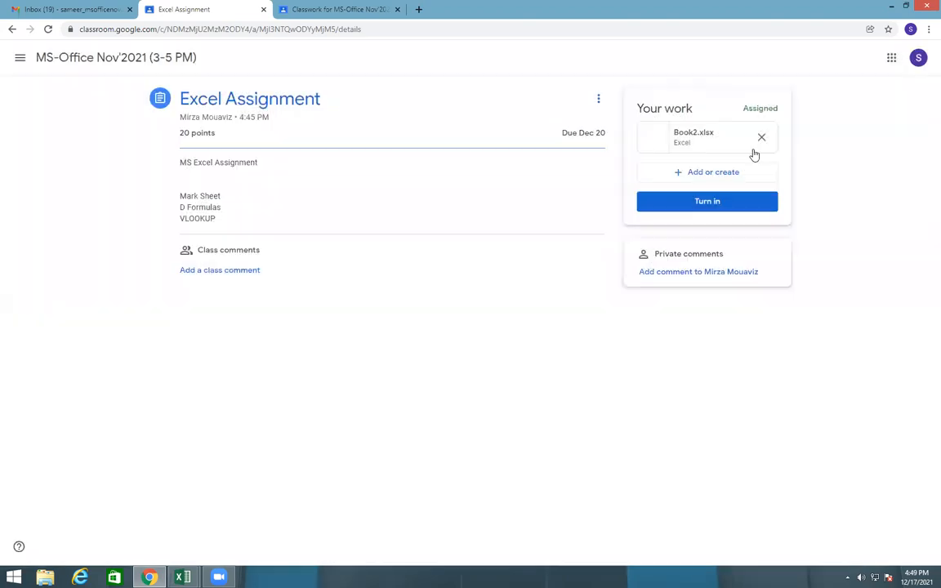
left_click(761, 137)
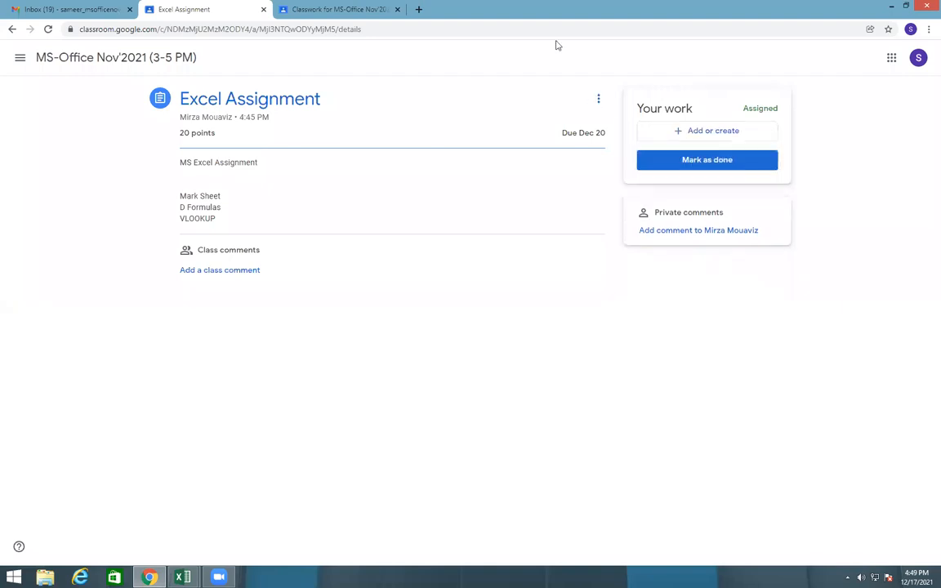